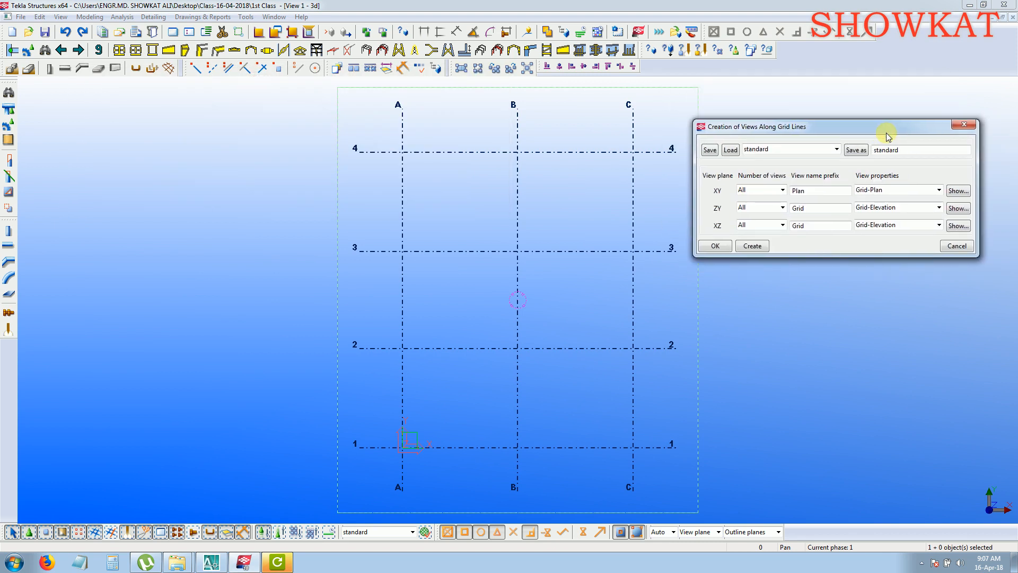
# Create all grid-line views for the XY, ZY and XZ planes and reposition the Views dialog clear of the model.
pyautogui.click(751, 246)
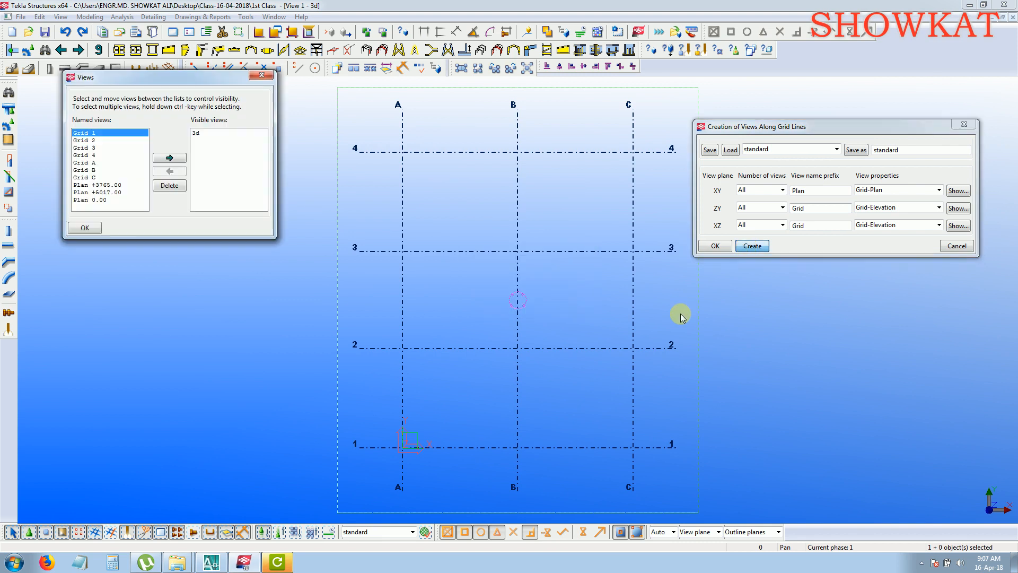
pyautogui.click(964, 124)
pyautogui.moveTo(937, 125); pyautogui.dragTo(826, 119)
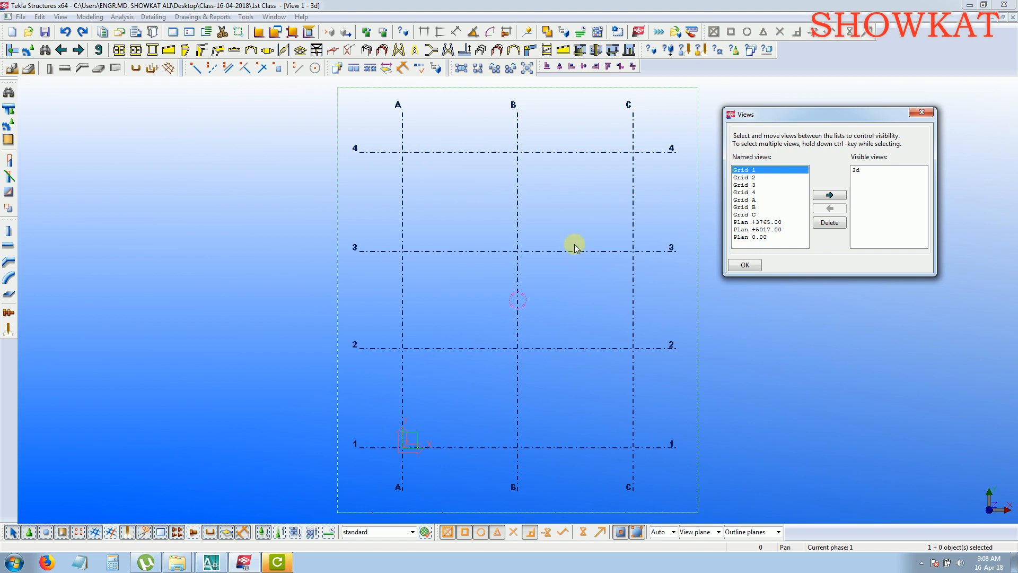
# Add the Grid B view to the visible views and close the Views dialog.
pyautogui.click(746, 206)
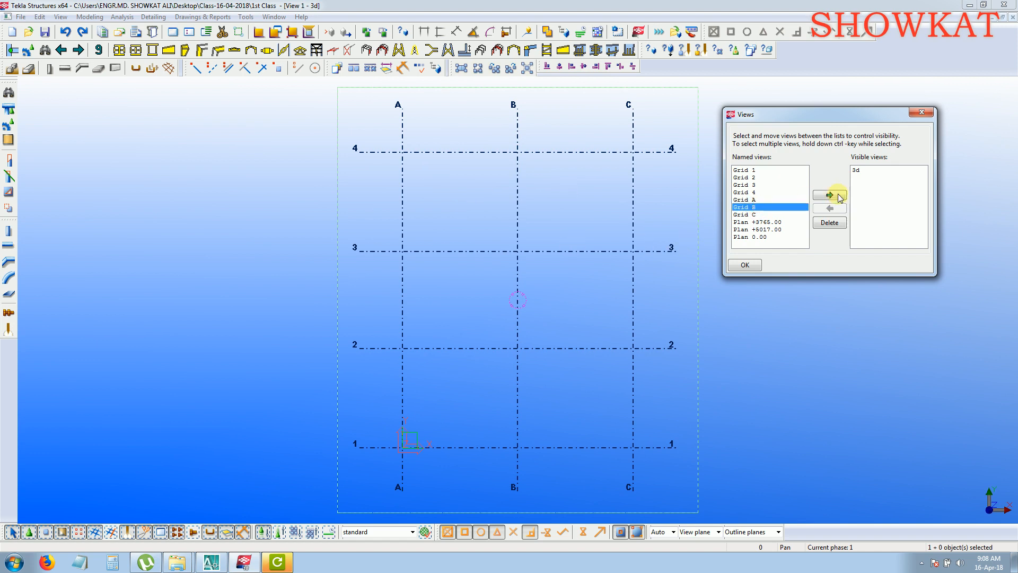
pyautogui.click(830, 194)
pyautogui.click(922, 112)
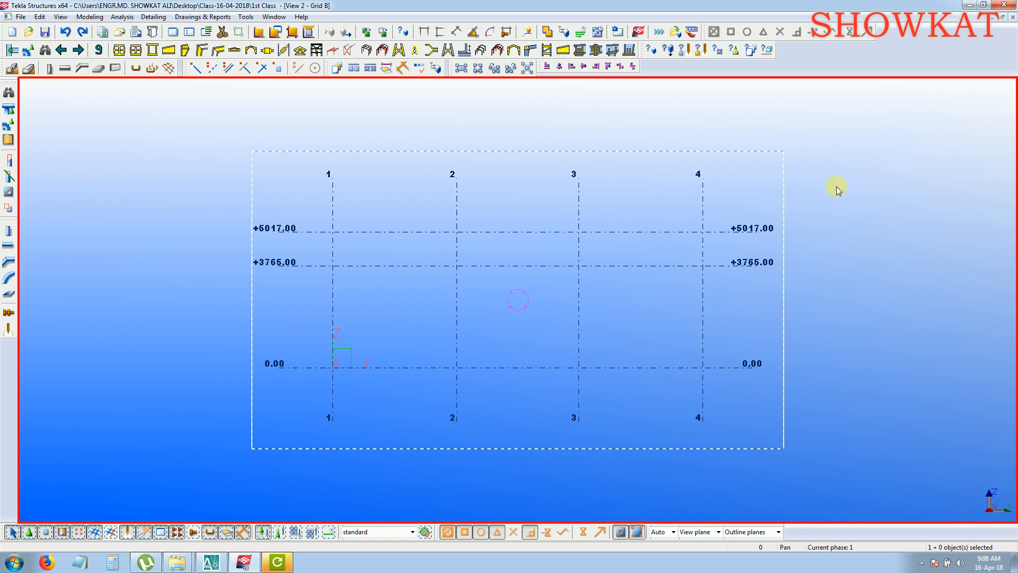
# Bring the 3d view to the front from the visible views and make it the active view.
pyautogui.hotkey('ctrl', 'i')
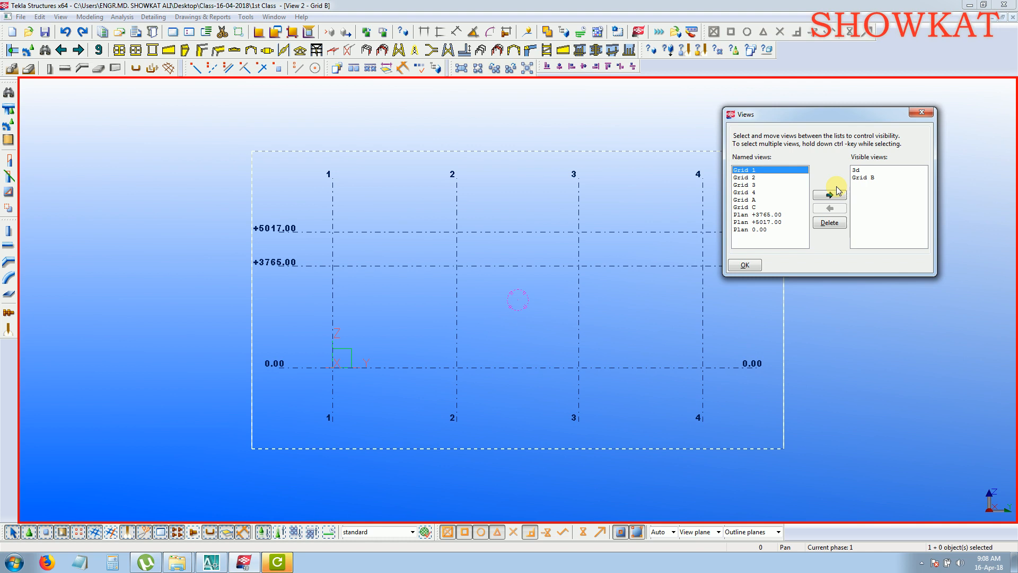
pyautogui.click(856, 170)
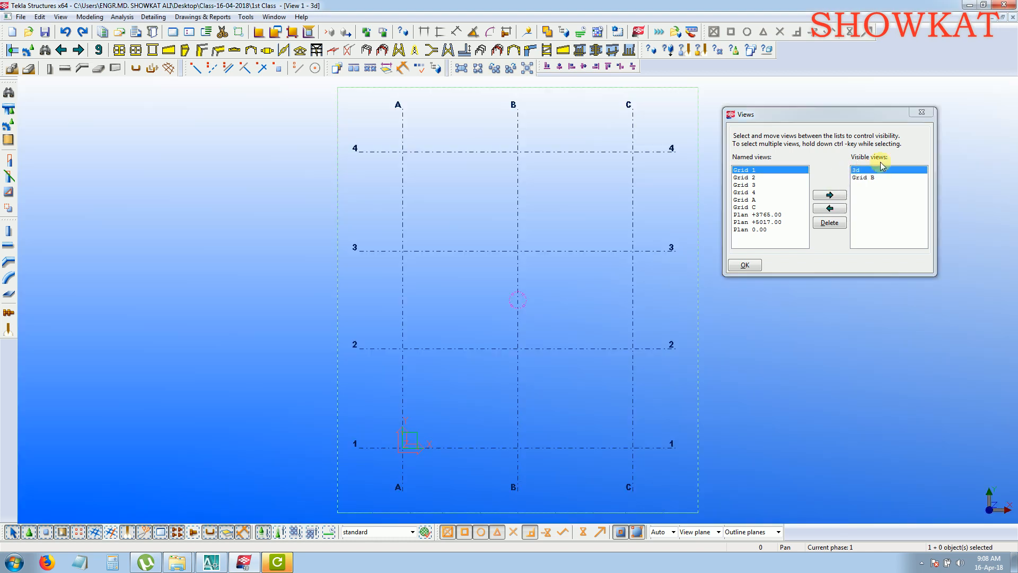
pyautogui.click(922, 115)
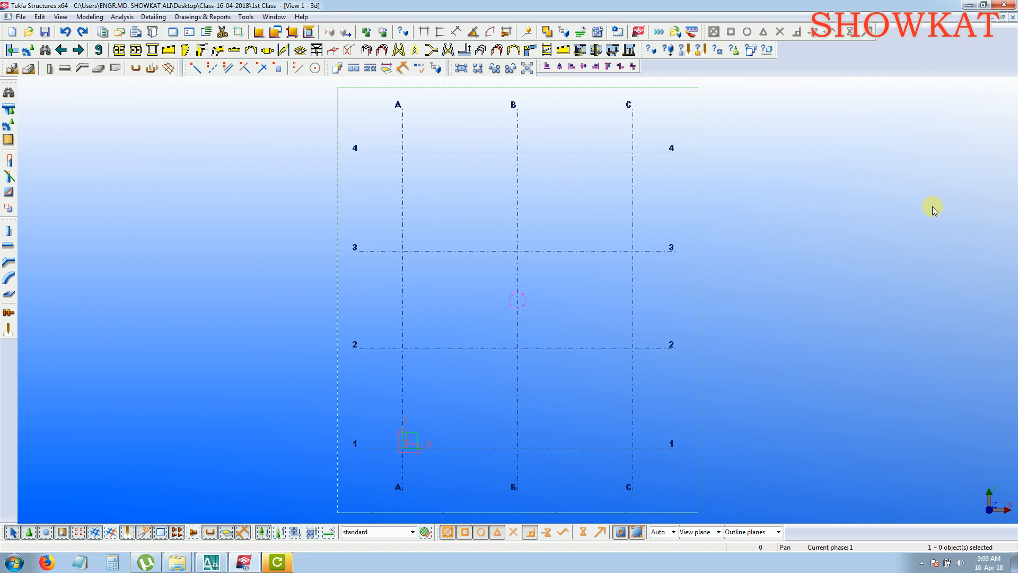
pyautogui.hotkey('ctrl', 'i')
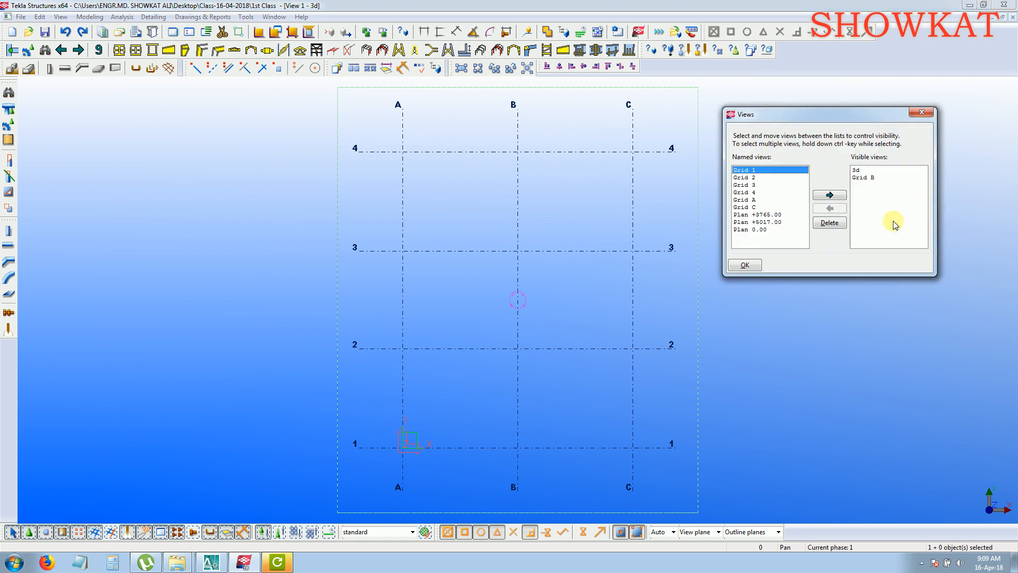
pyautogui.click(917, 113)
pyautogui.click(848, 234)
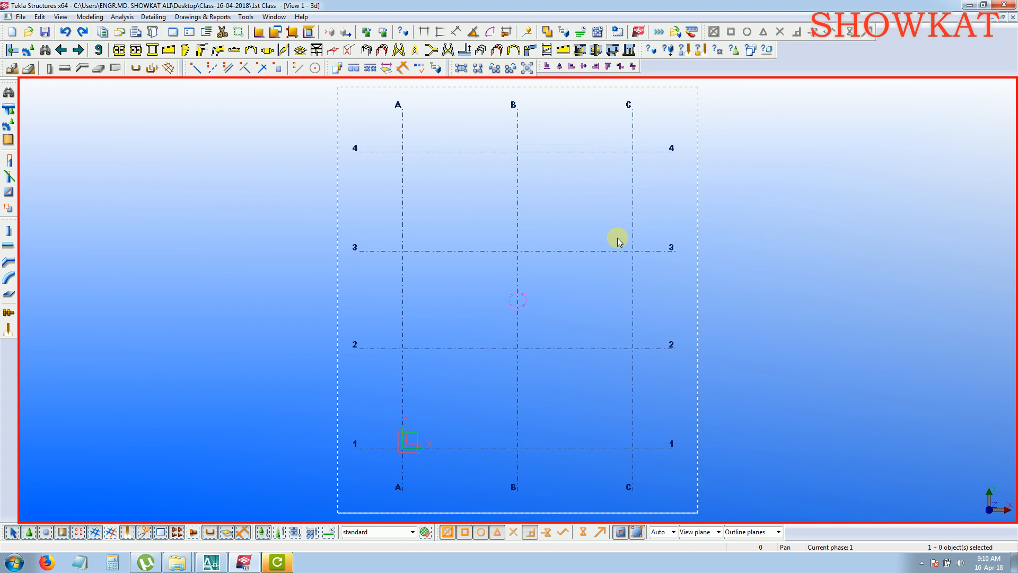
# Start the Tapered frame comonor (S53) component and open its properties for editing.
pyautogui.rightClick(793, 173)
pyautogui.click(814, 181)
pyautogui.click(249, 51)
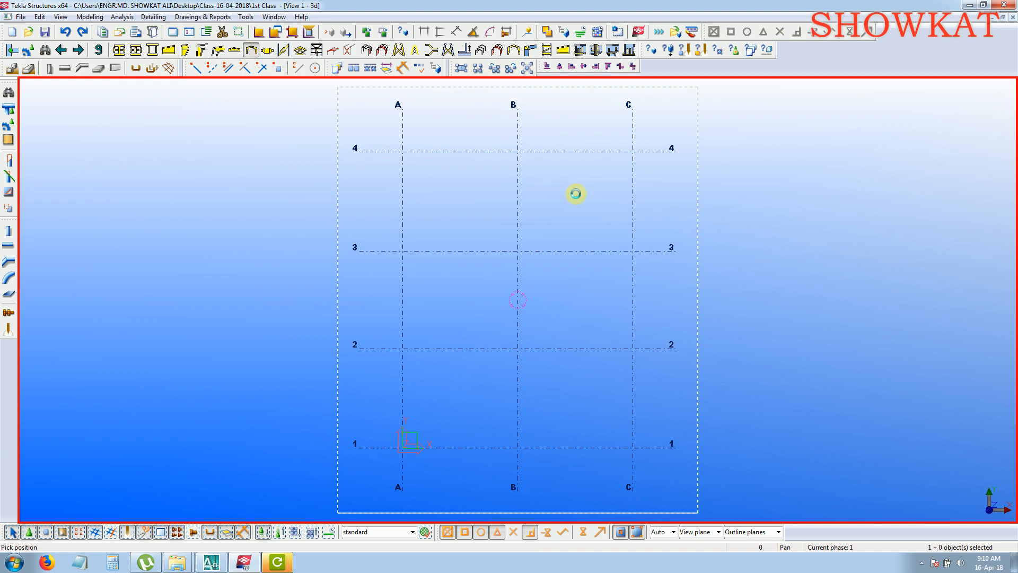
pyautogui.click(869, 103)
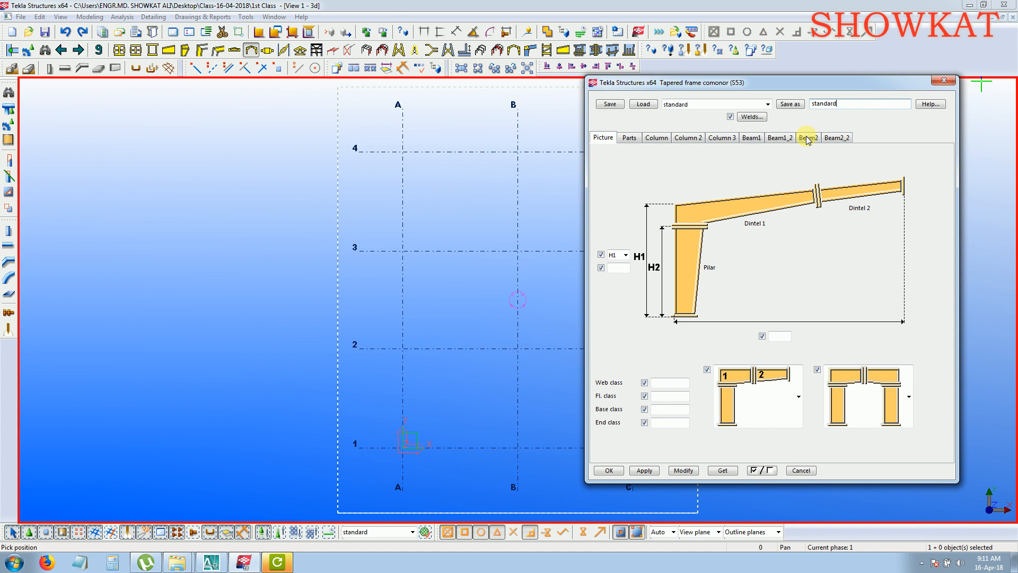
pyautogui.moveTo(888, 83); pyautogui.dragTo(982, 92)
# Interrupt the component placement and arrange the grid and the component's properties dialog side by side.
pyautogui.moveTo(545, 264); pyautogui.dragTo(444, 246, button='middle')
pyautogui.rightClick(484, 199)
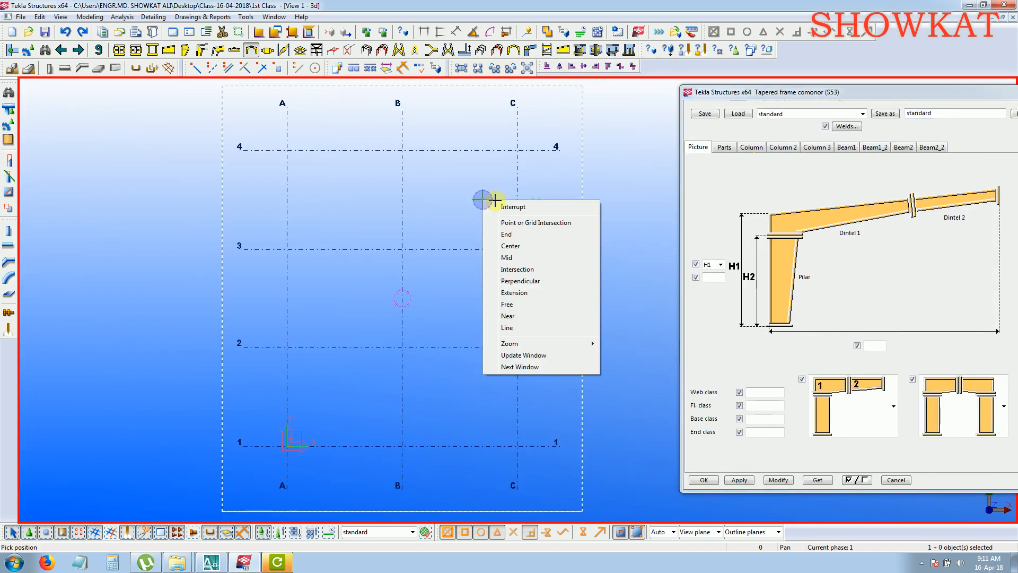
pyautogui.click(496, 207)
pyautogui.click(923, 563)
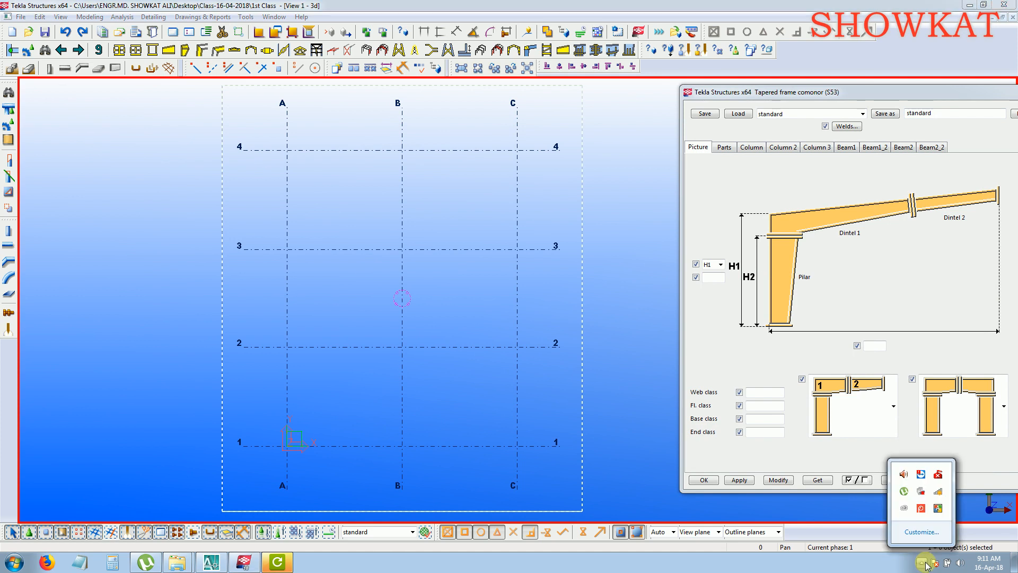
pyautogui.click(610, 243)
pyautogui.moveTo(474, 262); pyautogui.dragTo(413, 250, button='middle')
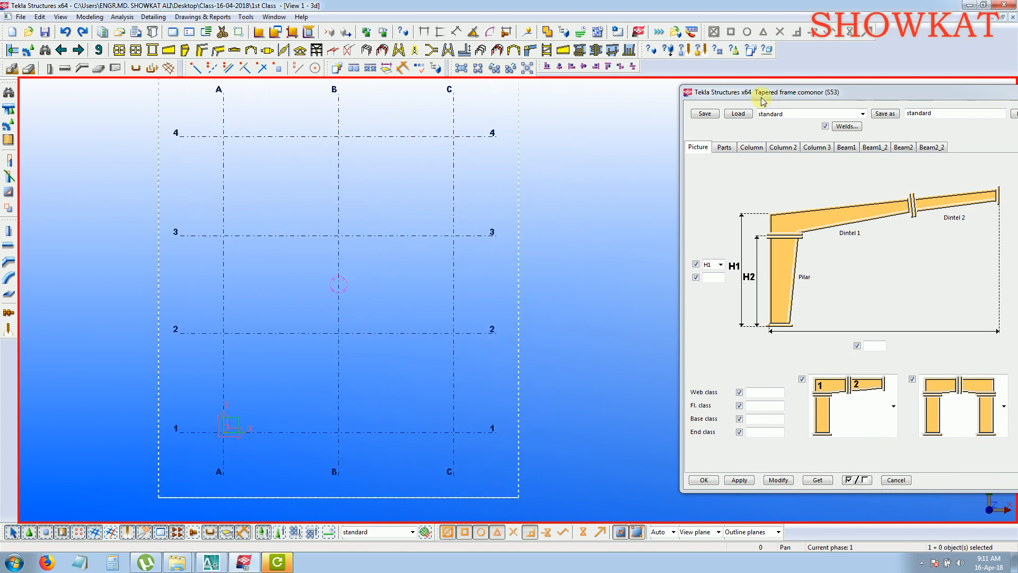
pyautogui.moveTo(754, 100); pyautogui.dragTo(630, 101)
pyautogui.moveTo(455, 152); pyautogui.dragTo(451, 182, button='middle')
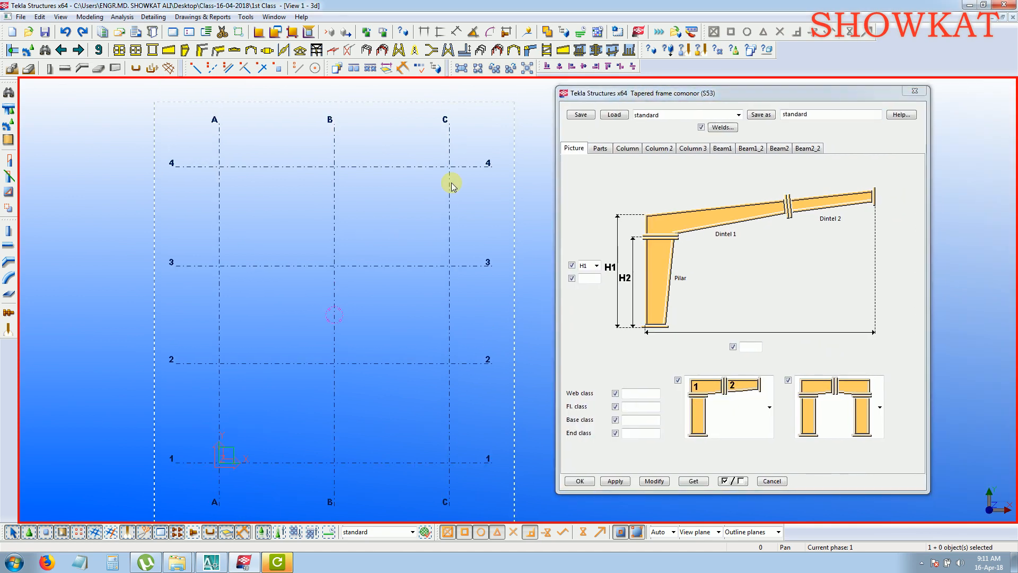
# Review the tapered frame's parts, column, column bolt and beam parameters, ending on the overall frame picture.
pyautogui.click(575, 151)
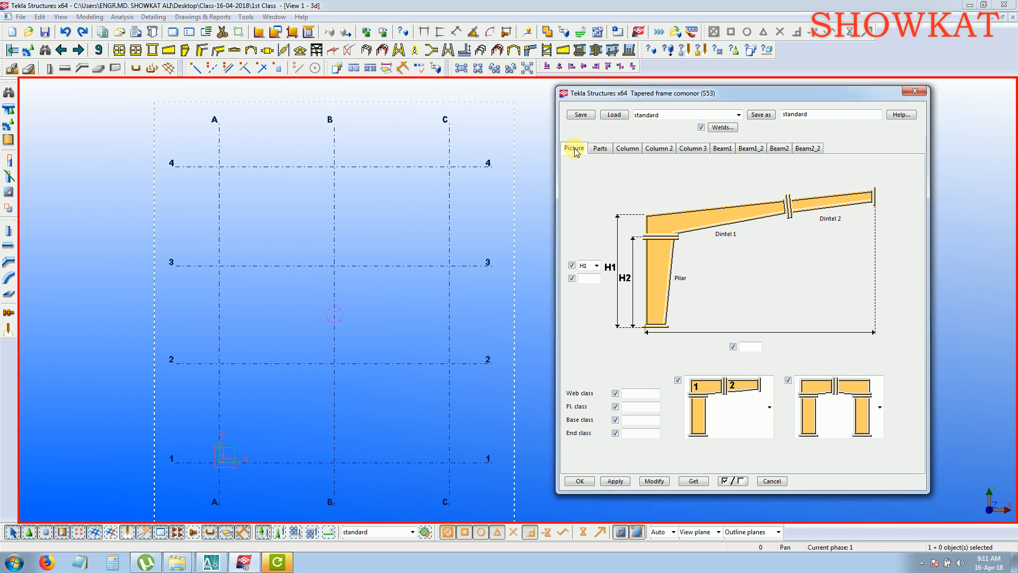
pyautogui.click(601, 150)
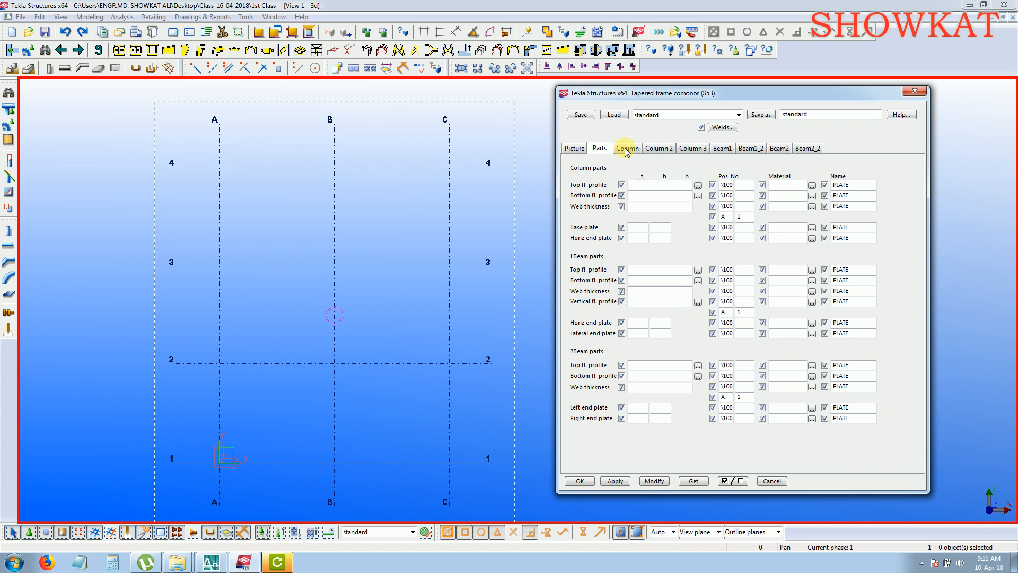
pyautogui.click(627, 150)
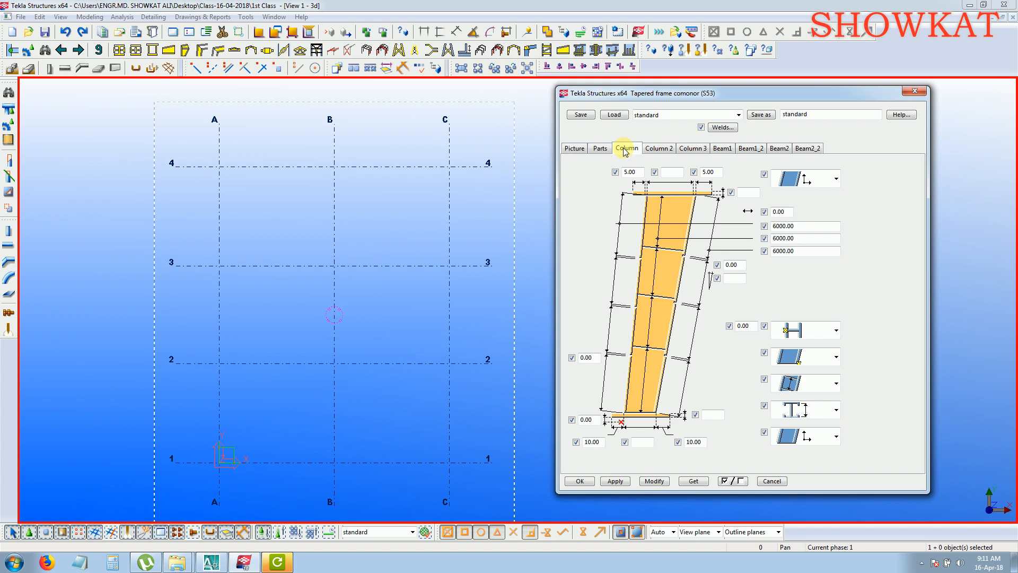
pyautogui.click(653, 149)
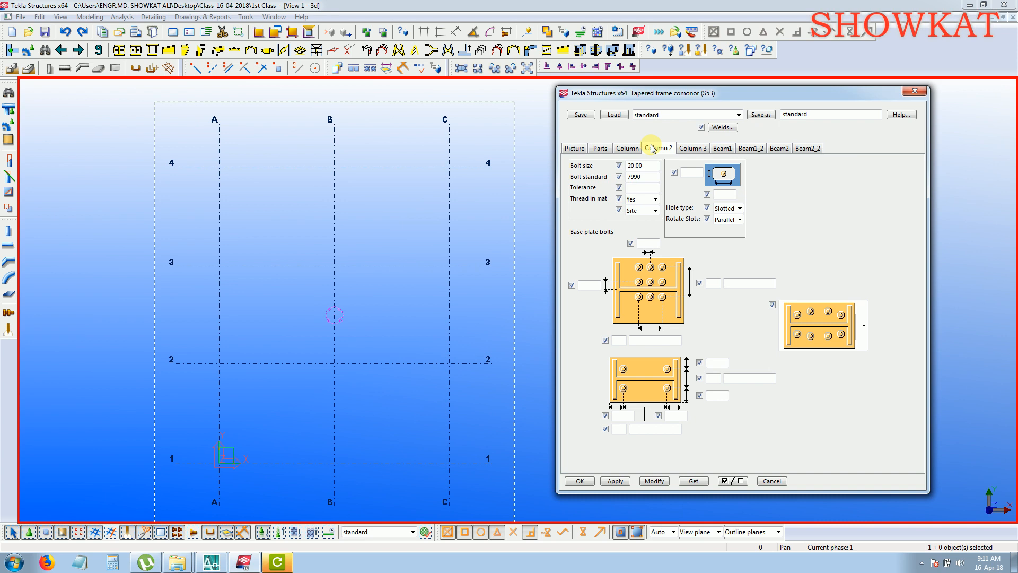
pyautogui.click(692, 149)
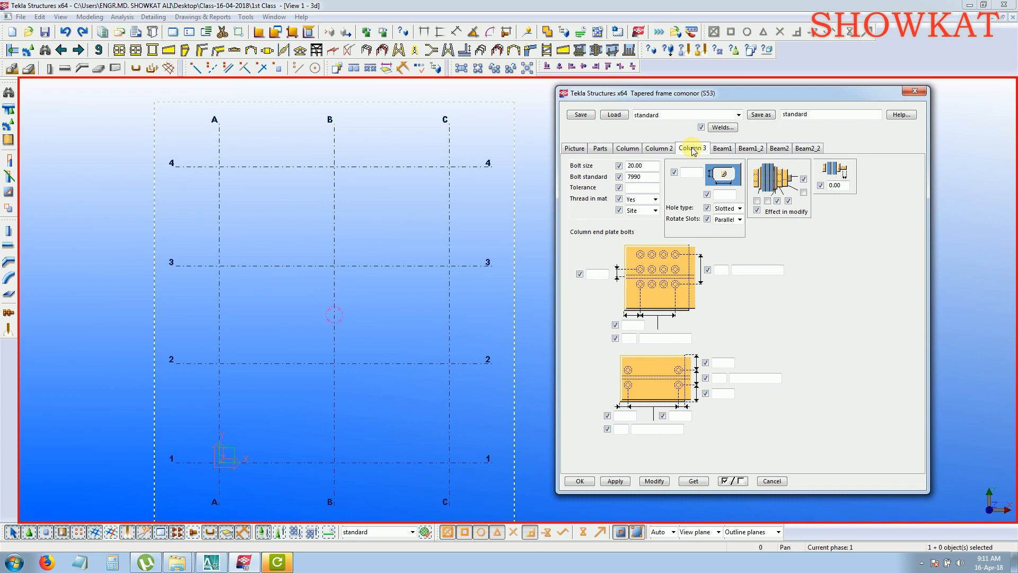
pyautogui.click(729, 152)
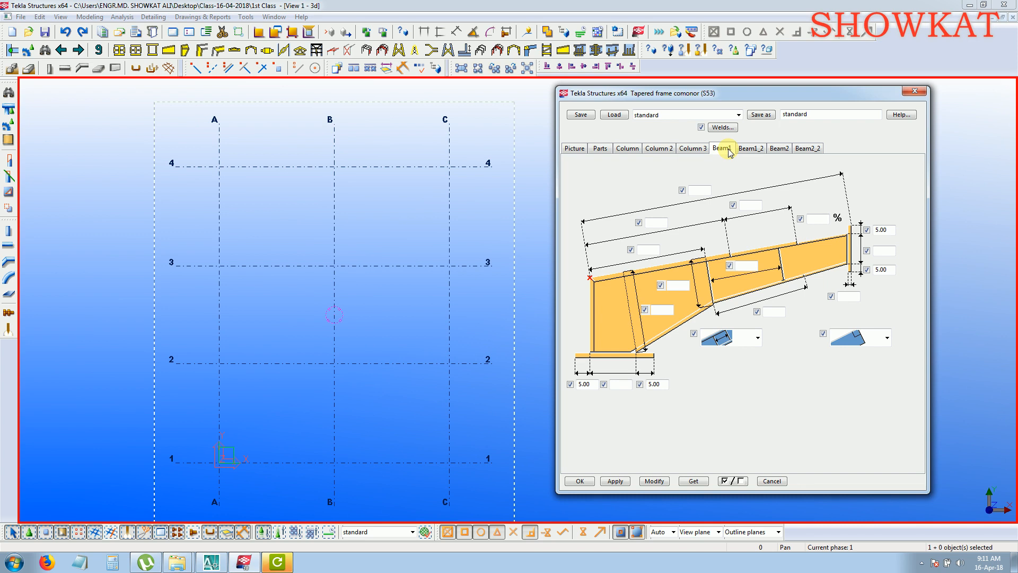
pyautogui.click(762, 149)
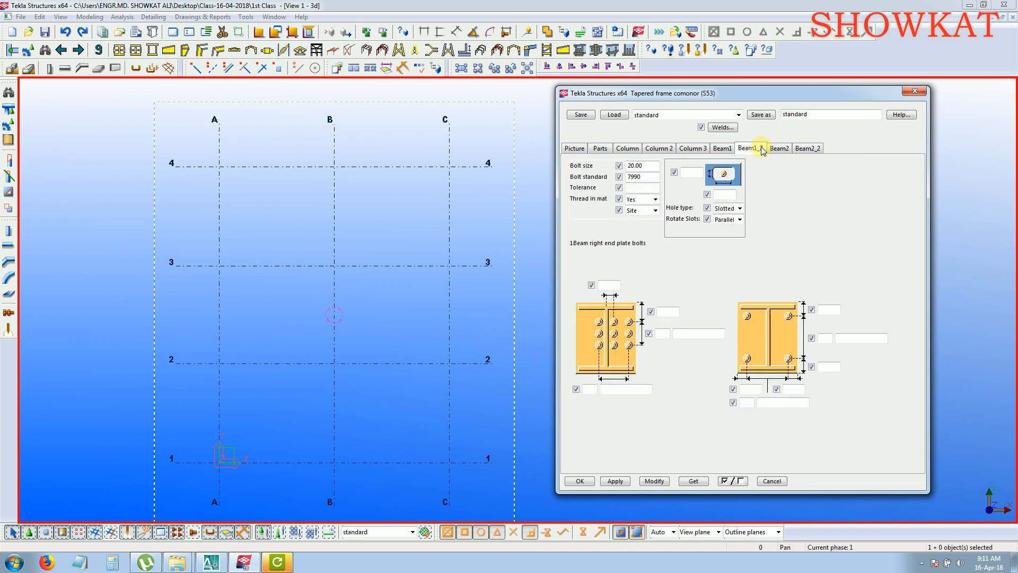
pyautogui.click(778, 149)
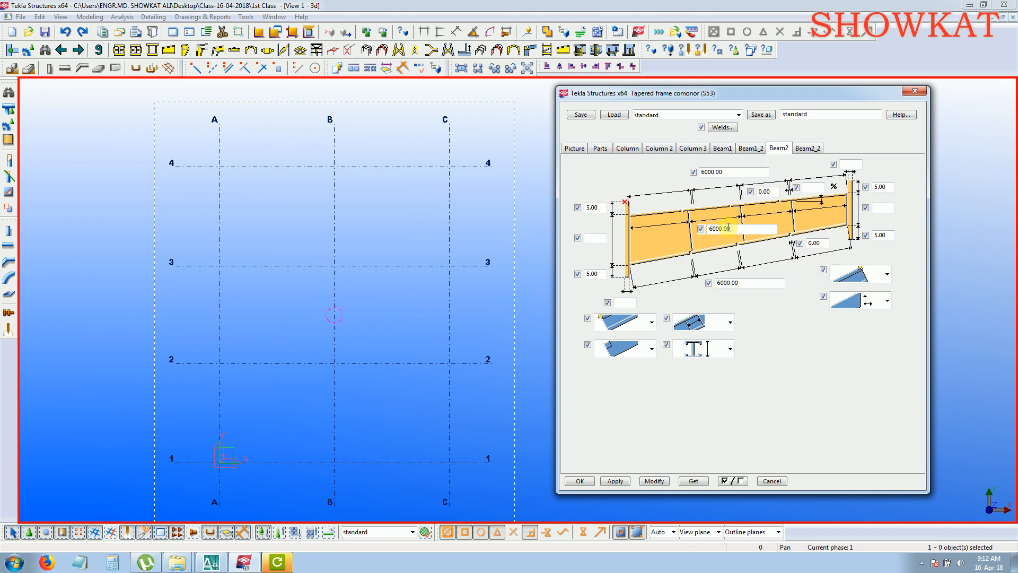
pyautogui.click(575, 149)
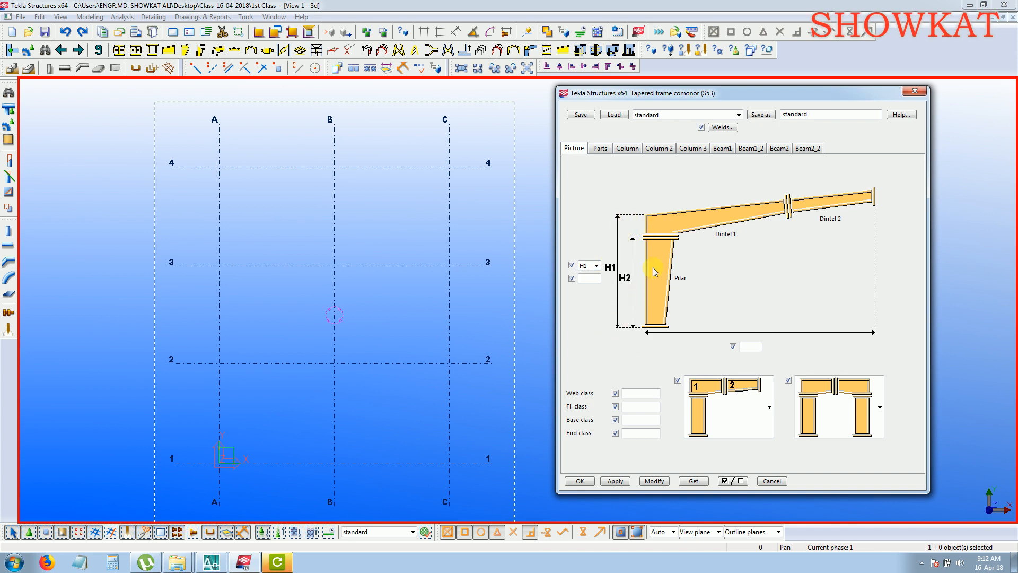
# Set the tapered frame's height reference to H2 with a value of 3765, checking the reference drawing.
pyautogui.hotkey('alt', 'Tab')
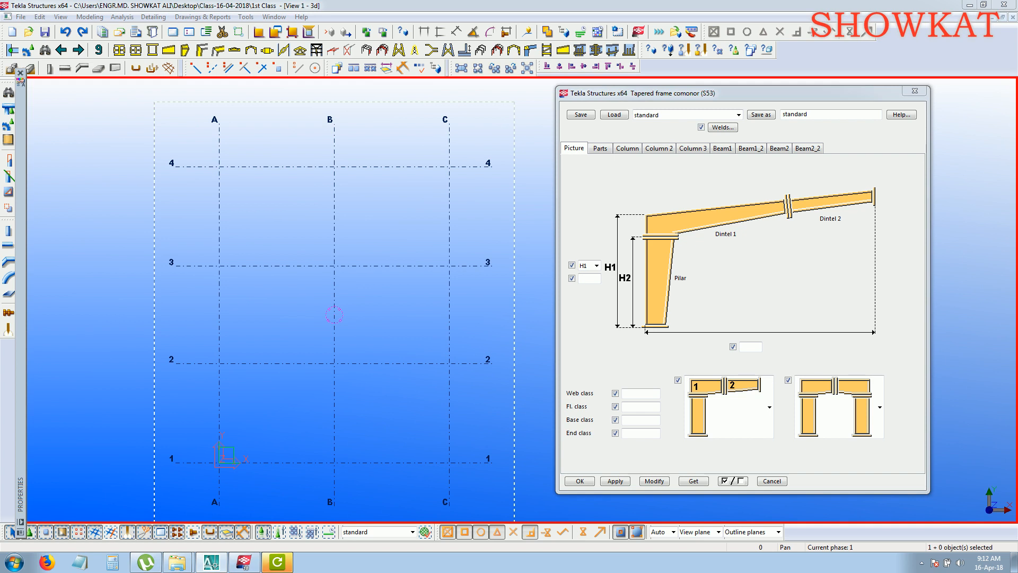
pyautogui.click(597, 265)
pyautogui.click(594, 268)
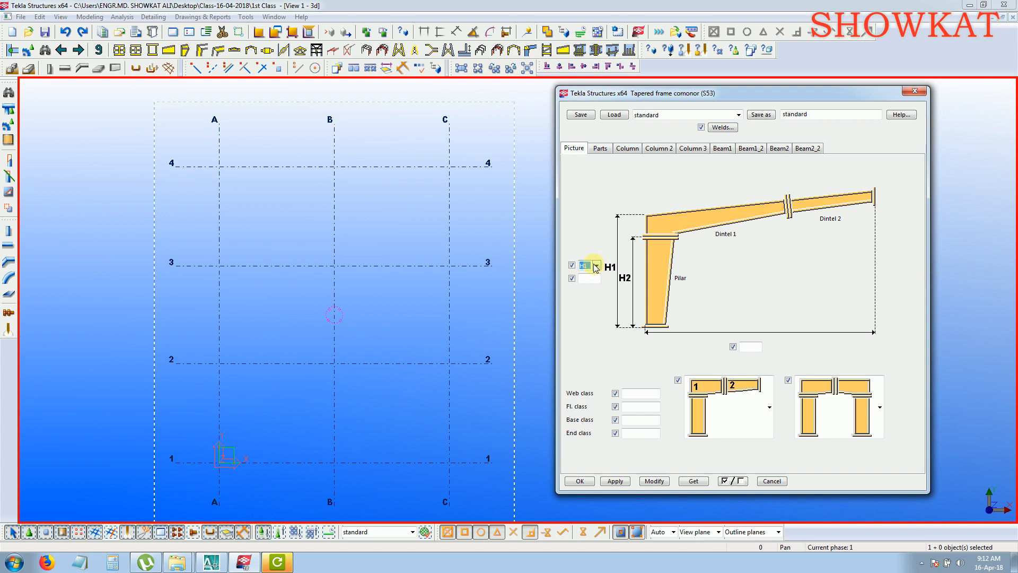
pyautogui.click(596, 266)
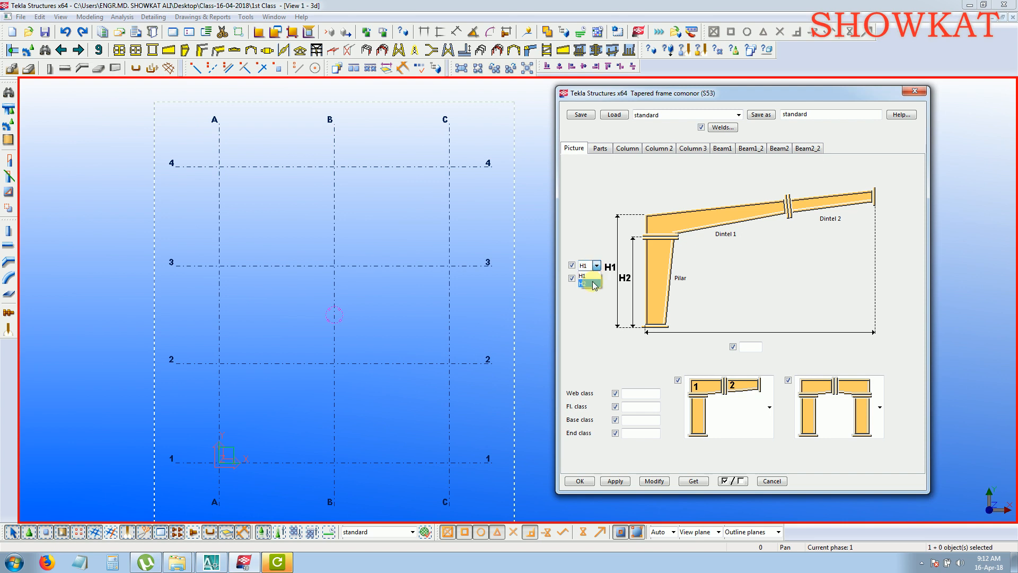
pyautogui.click(590, 283)
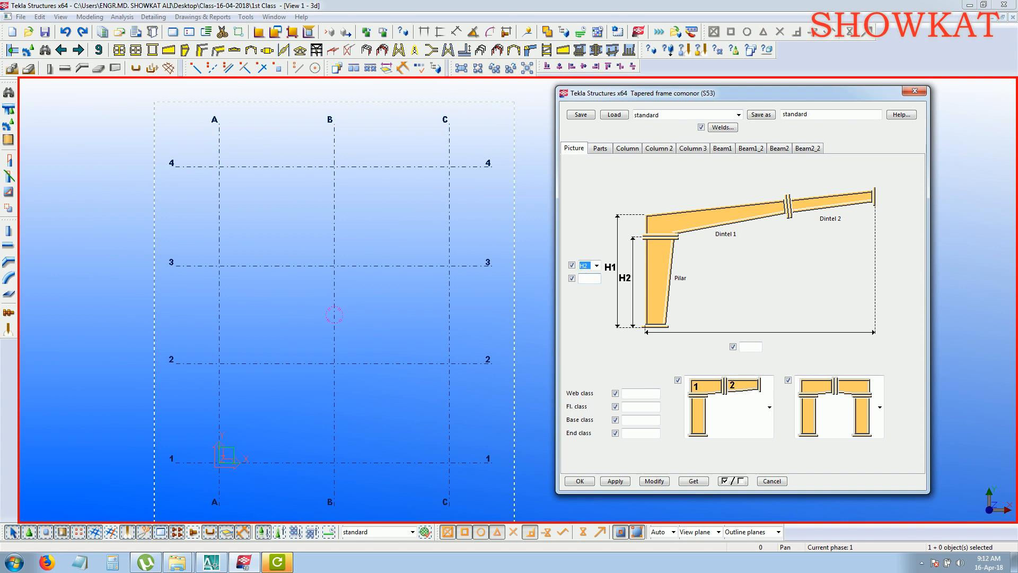
pyautogui.hotkey('alt', 'Tab')
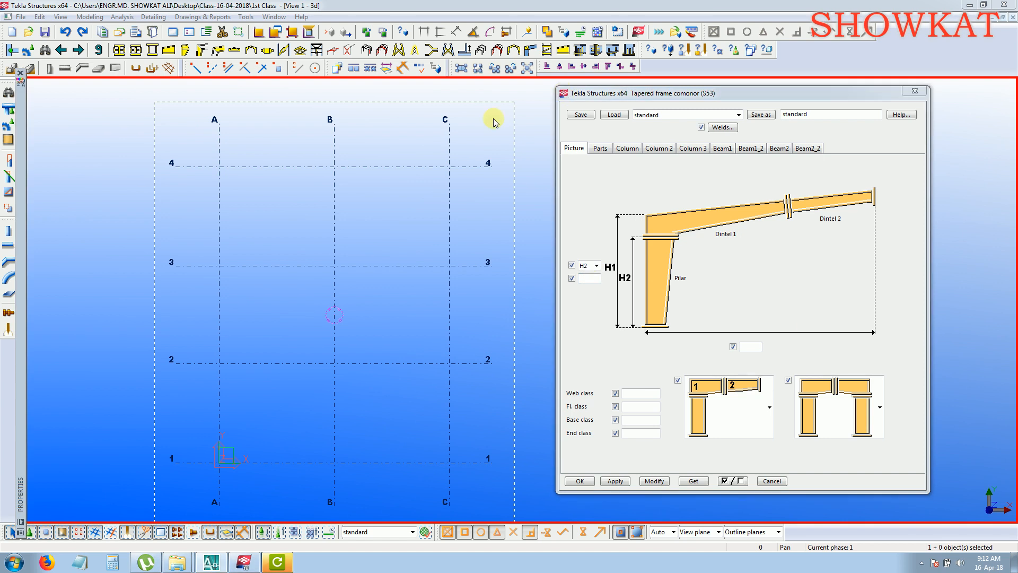
pyautogui.click(587, 278)
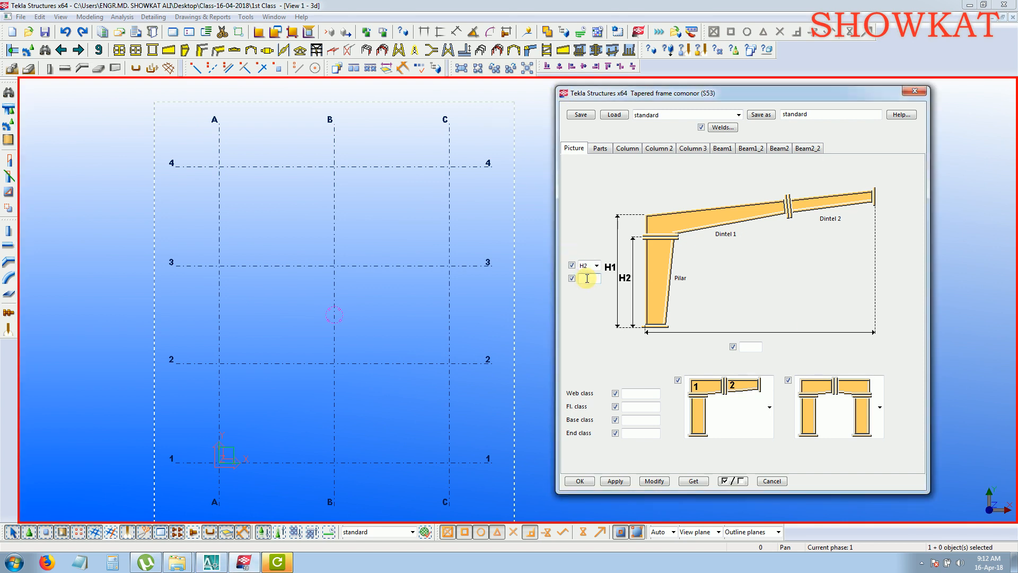
pyautogui.write('3765')
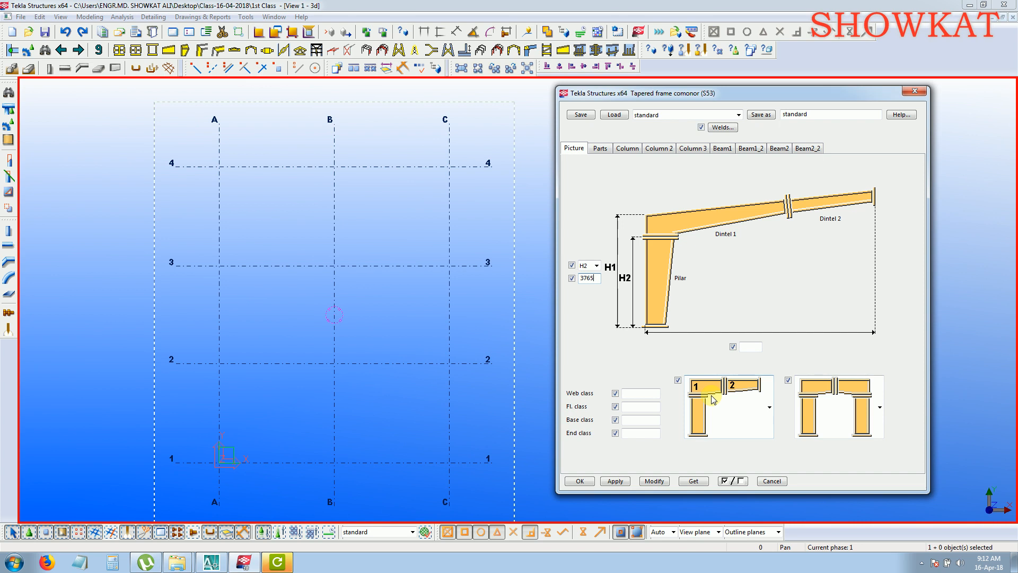
# Check the reference drawing and set the frame type to the half frame with a single column and beam.
pyautogui.hotkey('alt', 'Tab')
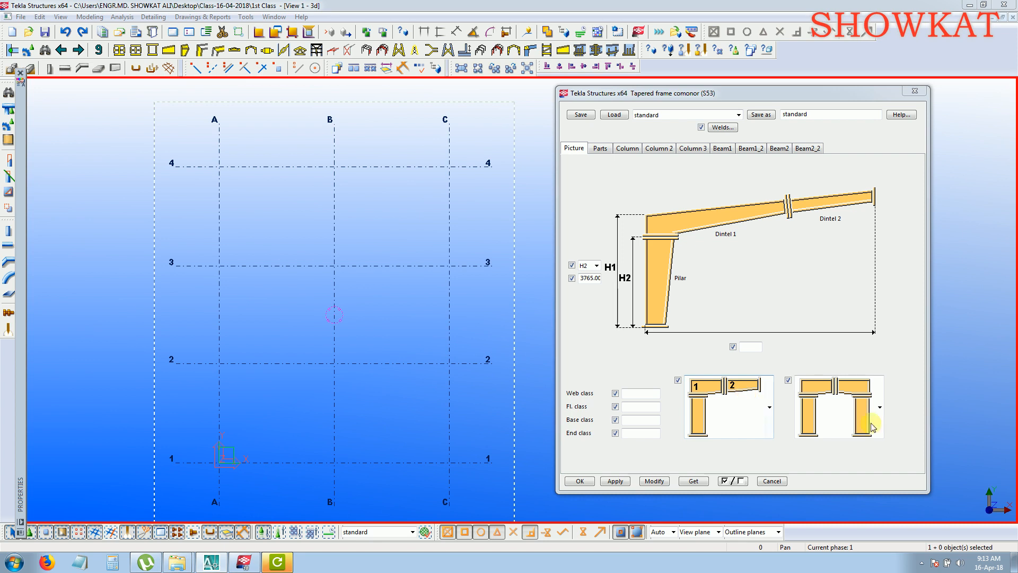
pyautogui.click(843, 407)
pyautogui.click(845, 406)
pyautogui.click(845, 406)
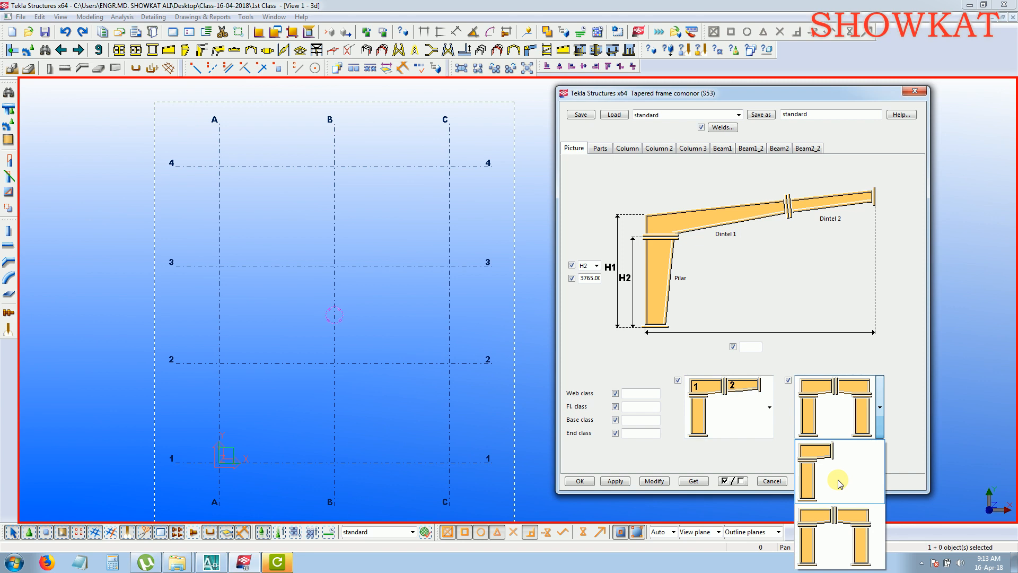
pyautogui.click(840, 483)
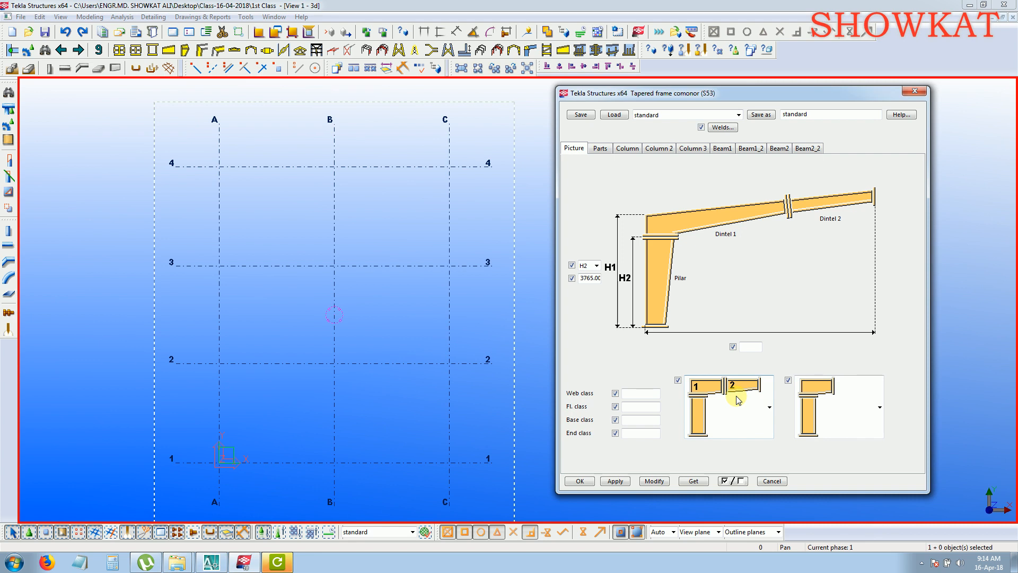
# Limit the frame layout to the column and beam 1, and set the horizontal span to 6975, checking the reference drawing.
pyautogui.click(739, 400)
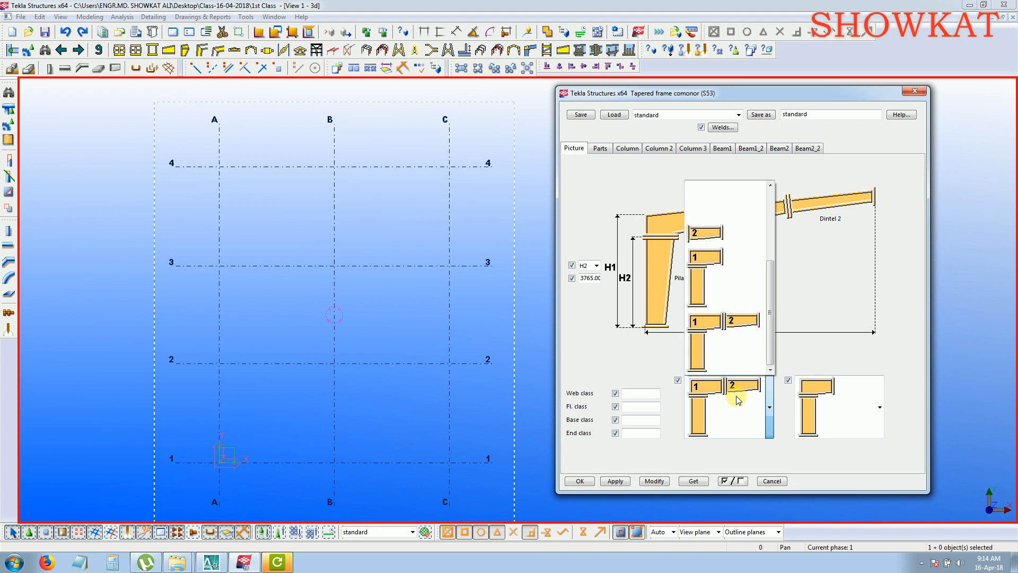
pyautogui.click(744, 270)
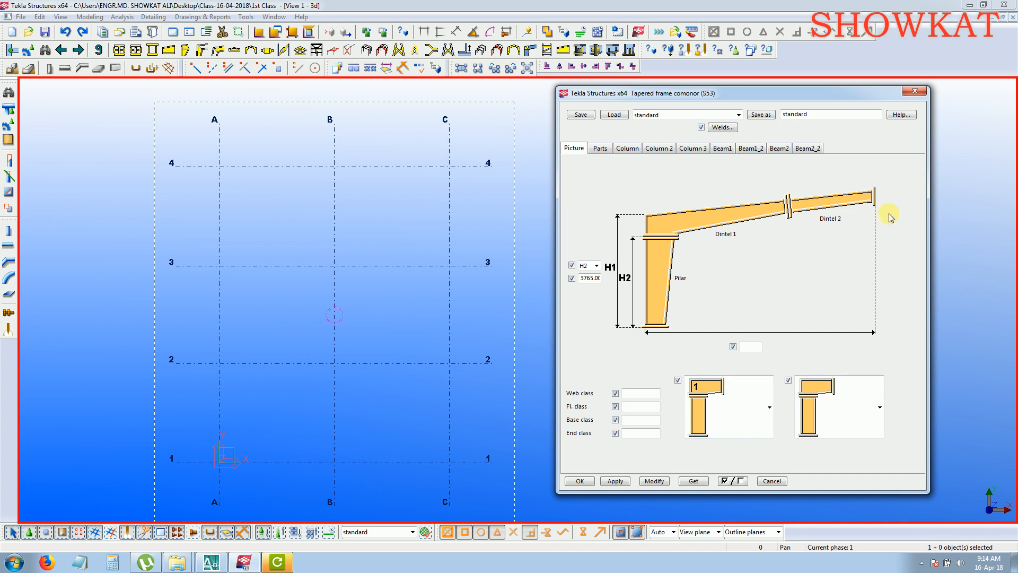
pyautogui.hotkey('alt', 'Tab')
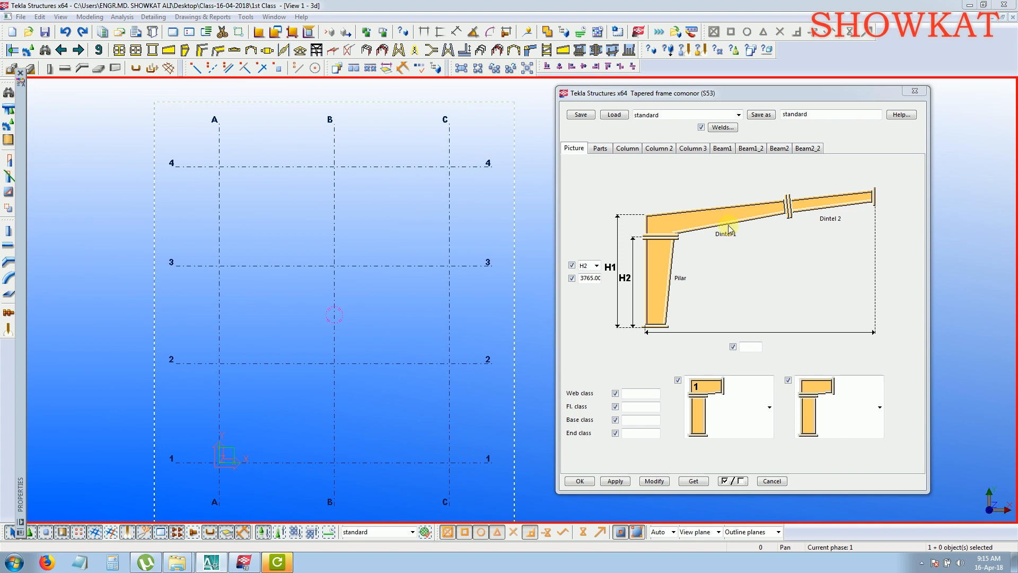
pyautogui.click(746, 346)
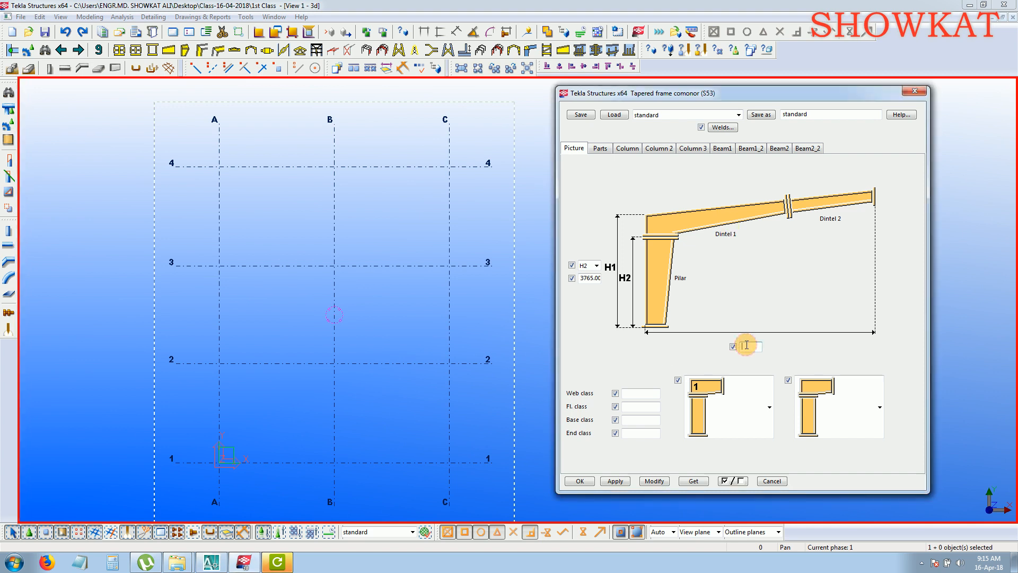
pyautogui.write('6975')
# Set the column's top and bottom flange profiles to PL10*200, checking the reference drawing.
pyautogui.click(600, 149)
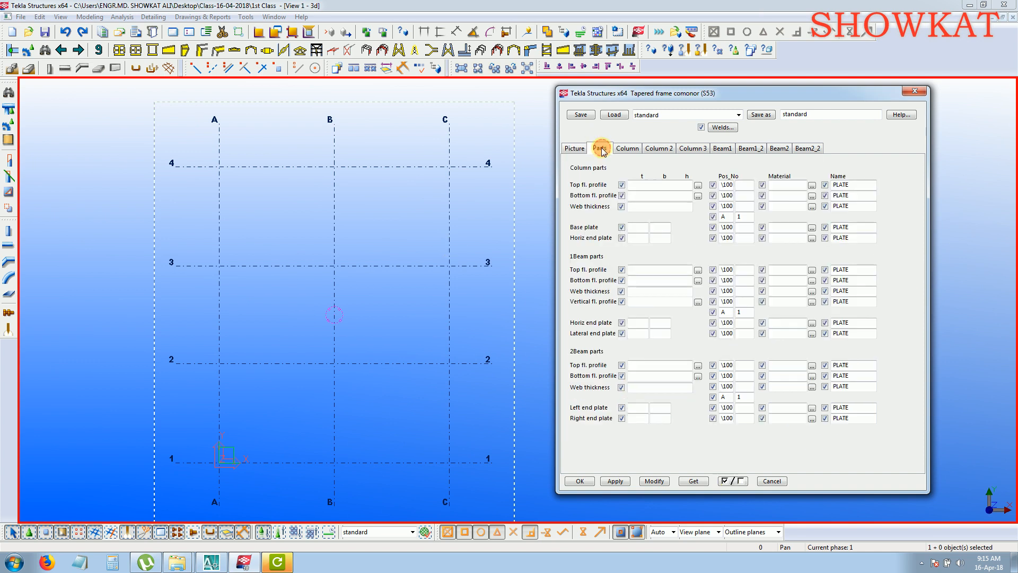
pyautogui.click(649, 186)
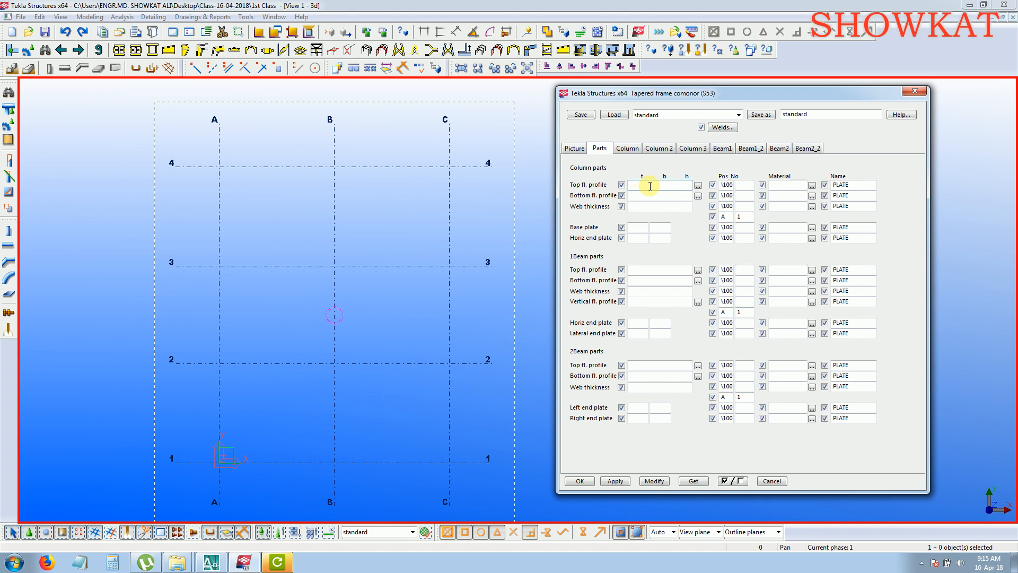
pyautogui.write('PL')
pyautogui.hotkey('alt', 'Tab')
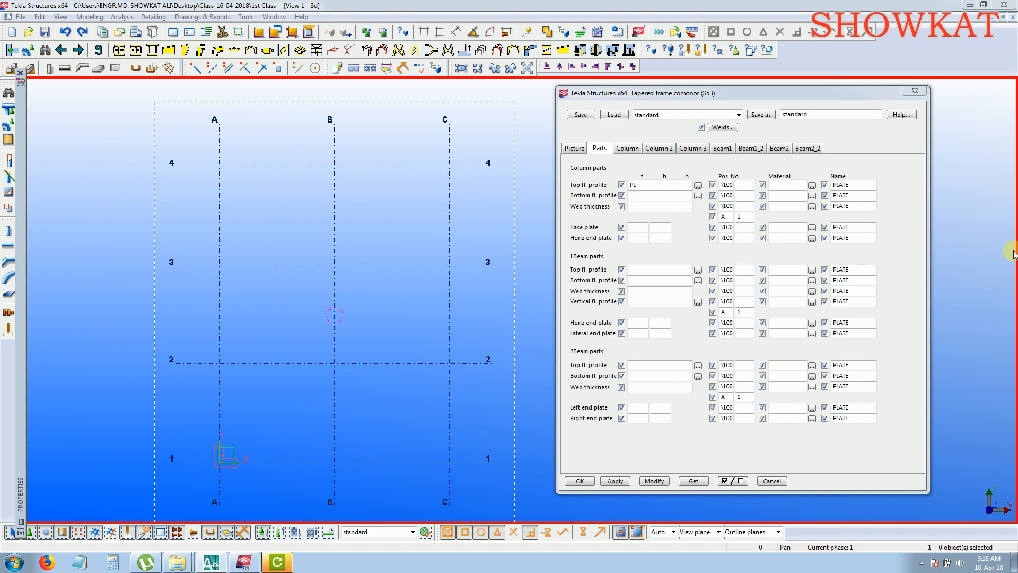
pyautogui.click(648, 184)
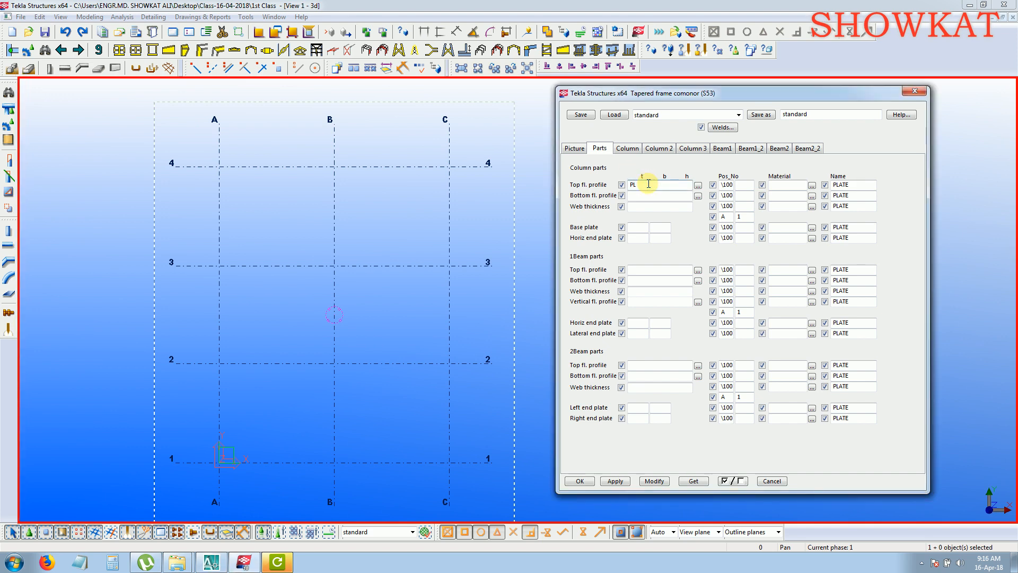
pyautogui.write('PL10*200')
pyautogui.click(649, 186)
pyautogui.moveTo(672, 186); pyautogui.dragTo(618, 194)
pyautogui.hotkey('ctrl', 'c')
pyautogui.click(647, 197)
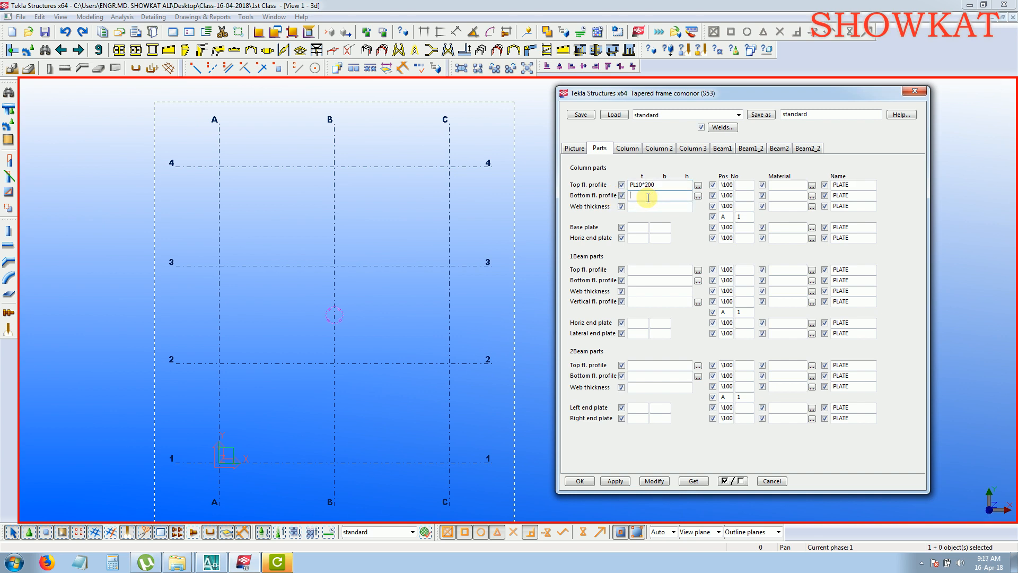
pyautogui.hotkey('ctrl', 'v')
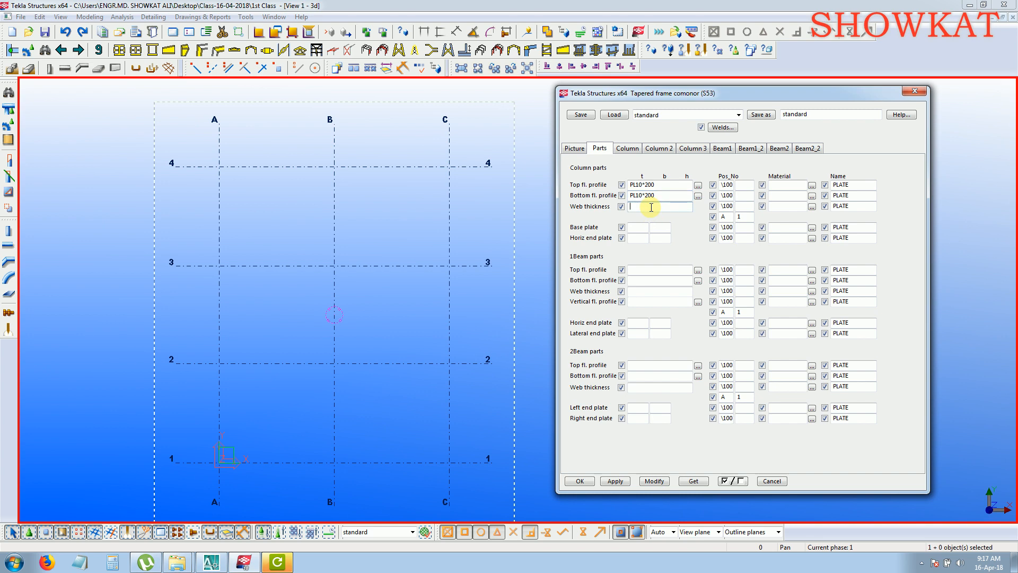
# Set the column's web thickness to 6 and the thickness of its base plate and horizontal end plate to 0.
pyautogui.click(651, 207)
pyautogui.write('6')
pyautogui.click(636, 225)
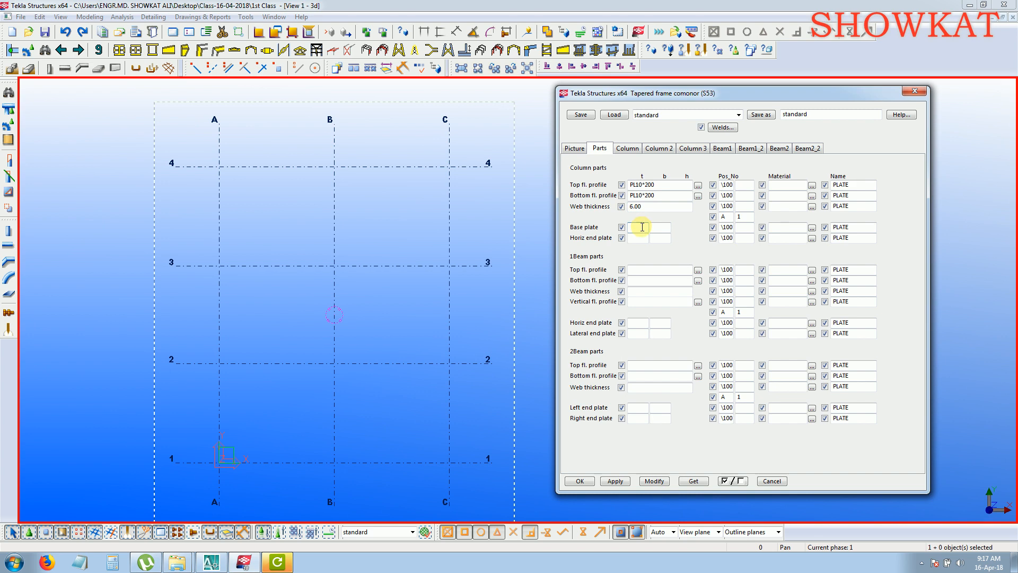
pyautogui.press('Tab')
pyautogui.click(637, 238)
pyautogui.write('0')
# Set the first beam's top flange profile to PL6*175, checking the reference drawing.
pyautogui.click(659, 268)
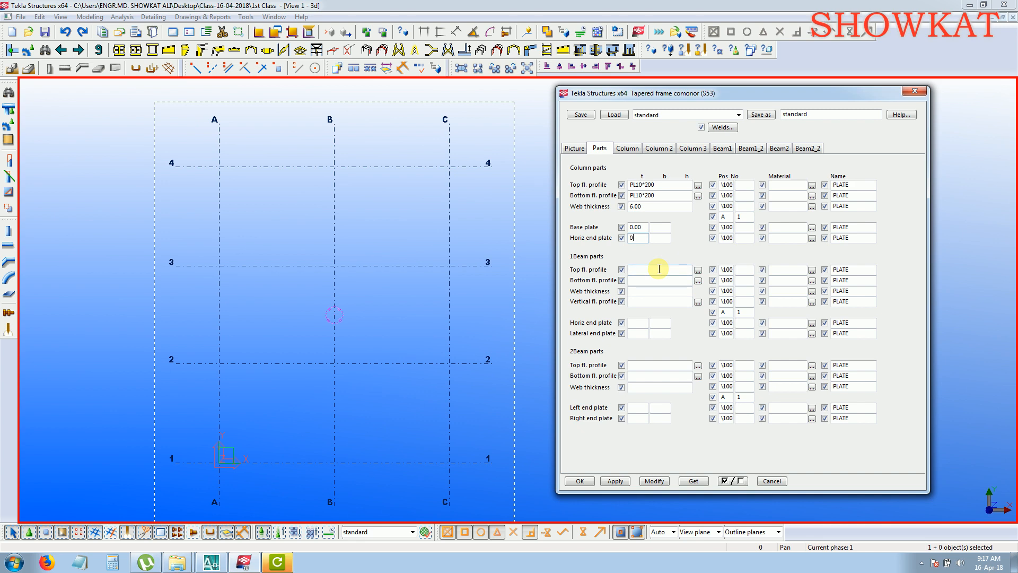
pyautogui.click(659, 269)
pyautogui.hotkey('alt', 'Tab')
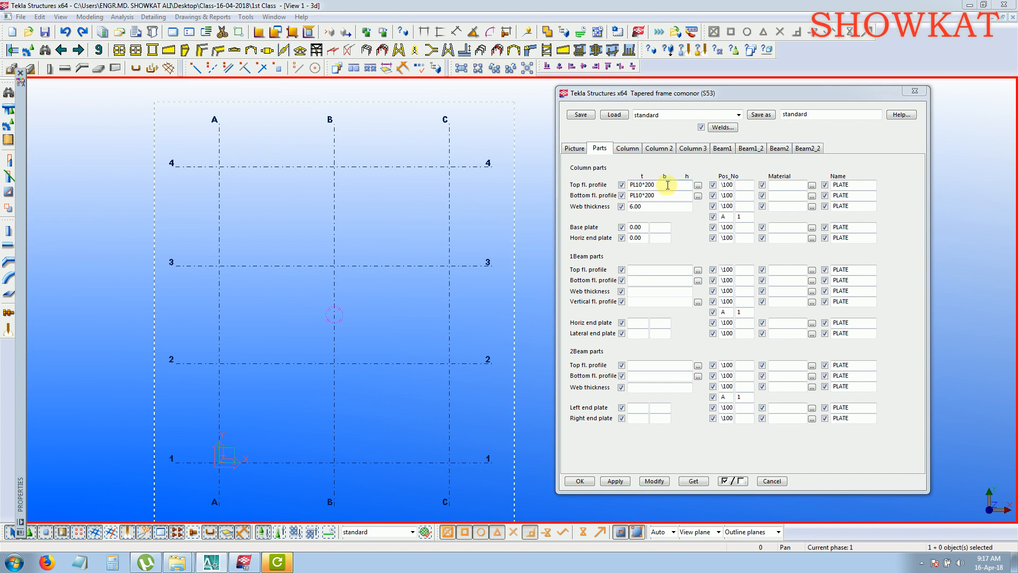
pyautogui.click(576, 186)
pyautogui.hotkey('ctrl', 'c')
pyautogui.click(658, 270)
pyautogui.hotkey('ctrl', 'v')
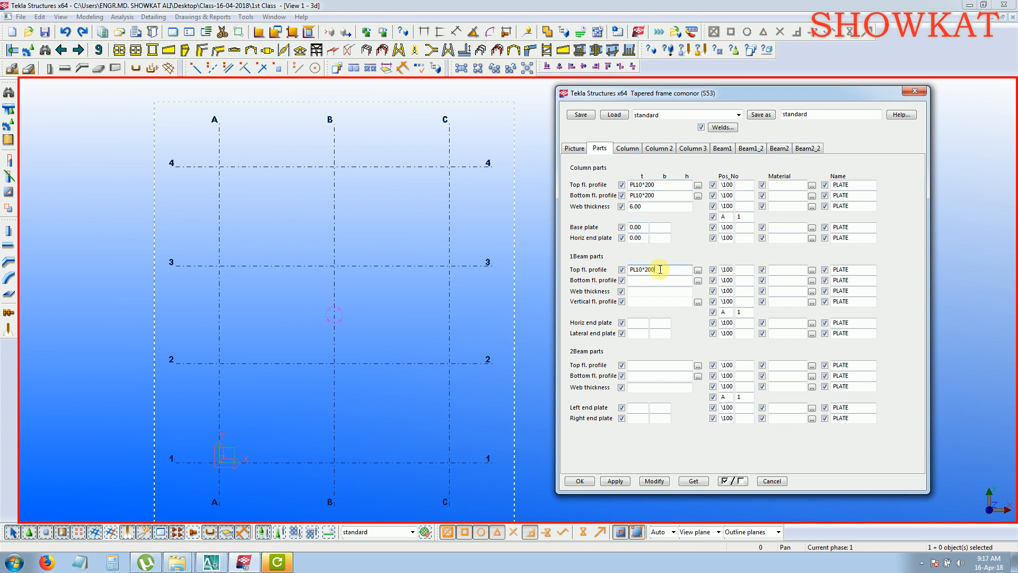
pyautogui.press('BackSpace')
pyautogui.press('BackSpace')
pyautogui.press('BackSpace')
pyautogui.press('BackSpace')
pyautogui.press('BackSpace')
pyautogui.press('BackSpace')
pyautogui.write('6*175')
# Copy the PL6*175 profile from the first beam's top flange to its bottom flange.
pyautogui.click(581, 150)
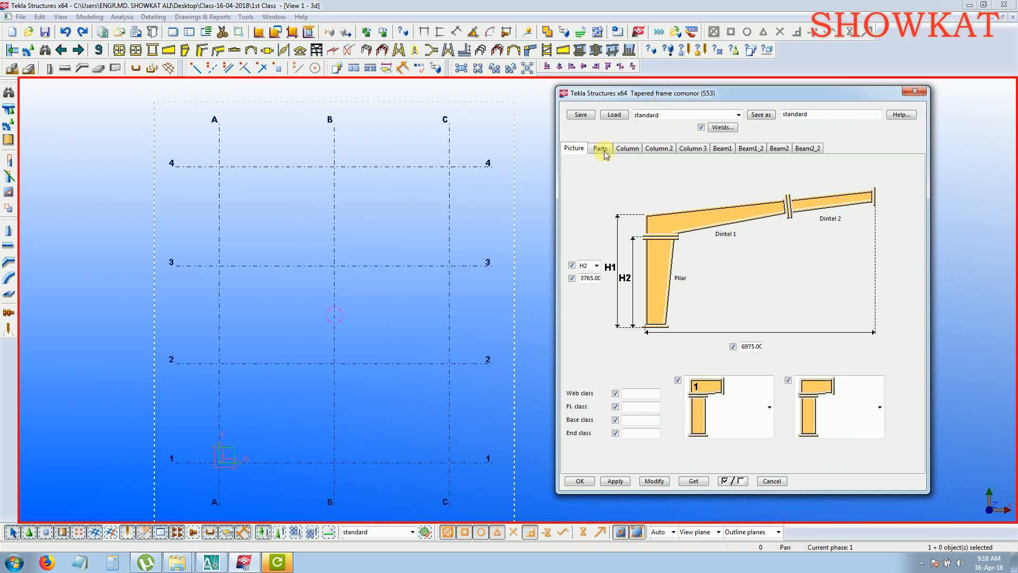
pyautogui.click(599, 149)
pyautogui.moveTo(672, 270); pyautogui.dragTo(600, 267)
pyautogui.hotkey('ctrl', 'c')
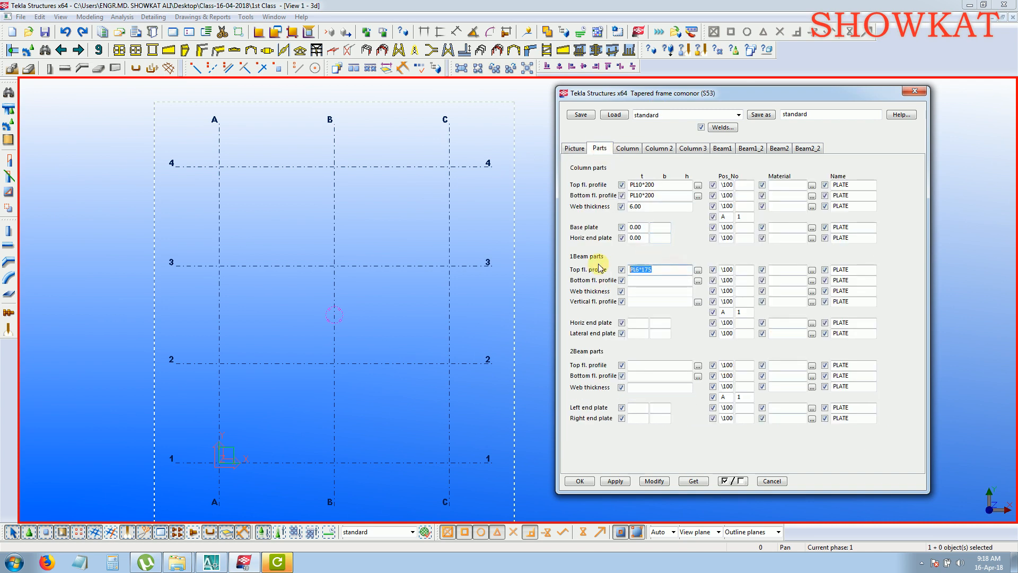
pyautogui.click(662, 281)
pyautogui.hotkey('ctrl', 'v')
# Set the first beam's web thickness to 6 and its vertical flange profile to PL6*175.
pyautogui.click(649, 292)
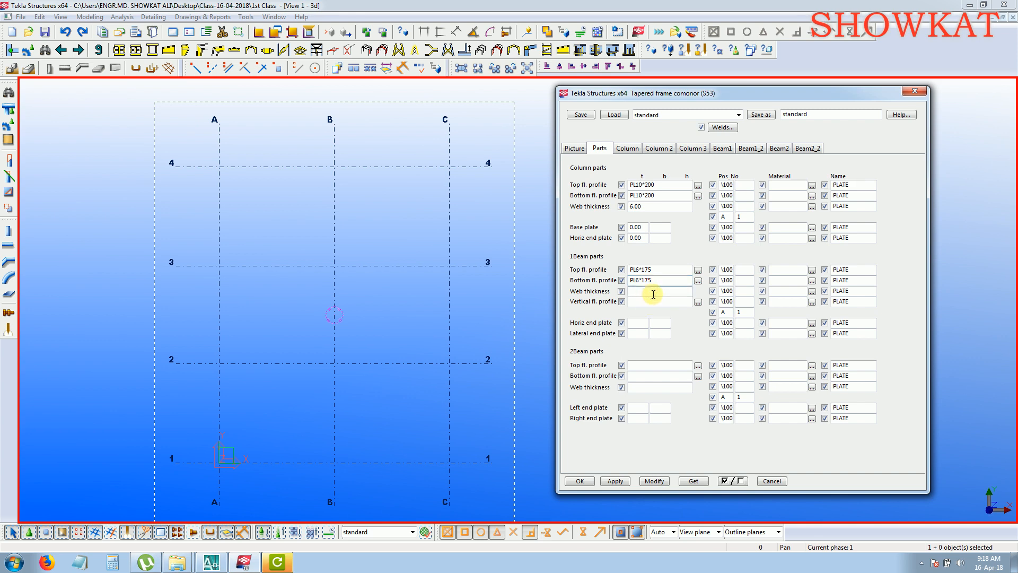
pyautogui.write('6')
pyautogui.click(650, 301)
pyautogui.hotkey('alt', 'Tab')
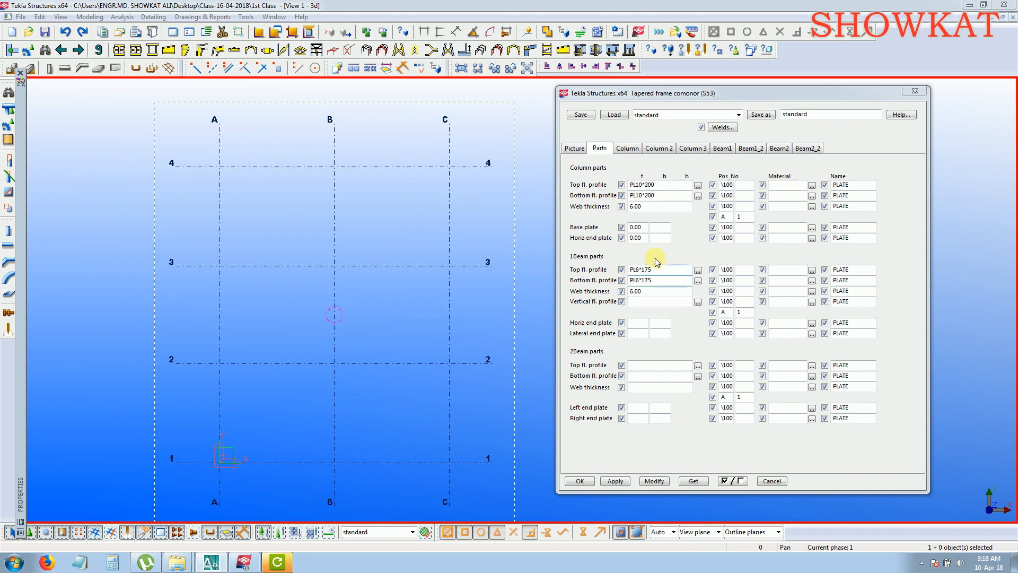
pyautogui.doubleClick(668, 271)
pyautogui.hotkey('ctrl', 'c')
pyautogui.click(654, 296)
pyautogui.click(656, 303)
pyautogui.hotkey('ctrl', 'v')
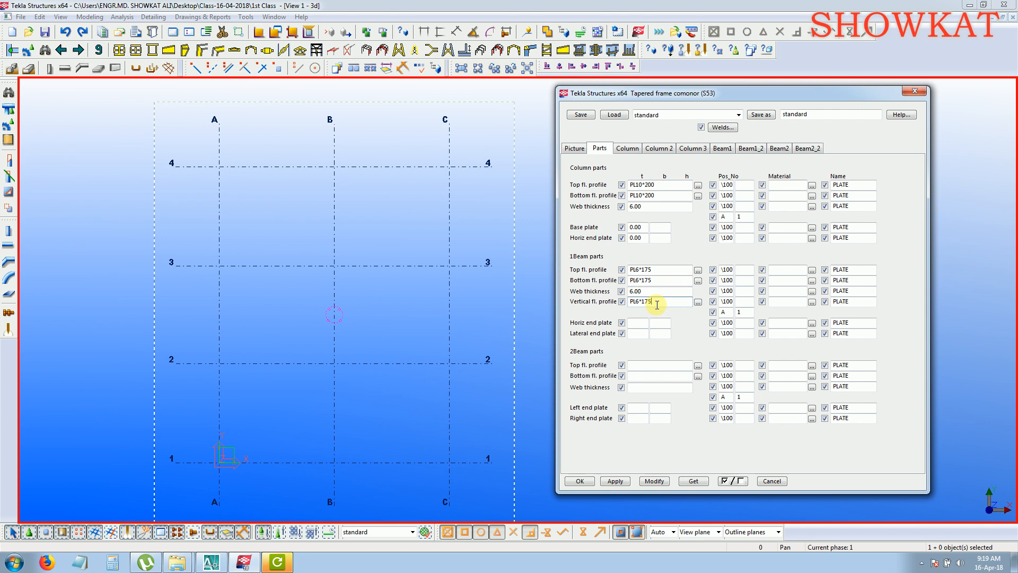
# Set the thickness of the first beam's horizontal and lateral end plates to 0.
pyautogui.click(634, 324)
pyautogui.write('0')
pyautogui.click(634, 333)
pyautogui.write('0')
# Set the column's width to 250 at both the base and the top, checking the reference drawing.
pyautogui.click(628, 148)
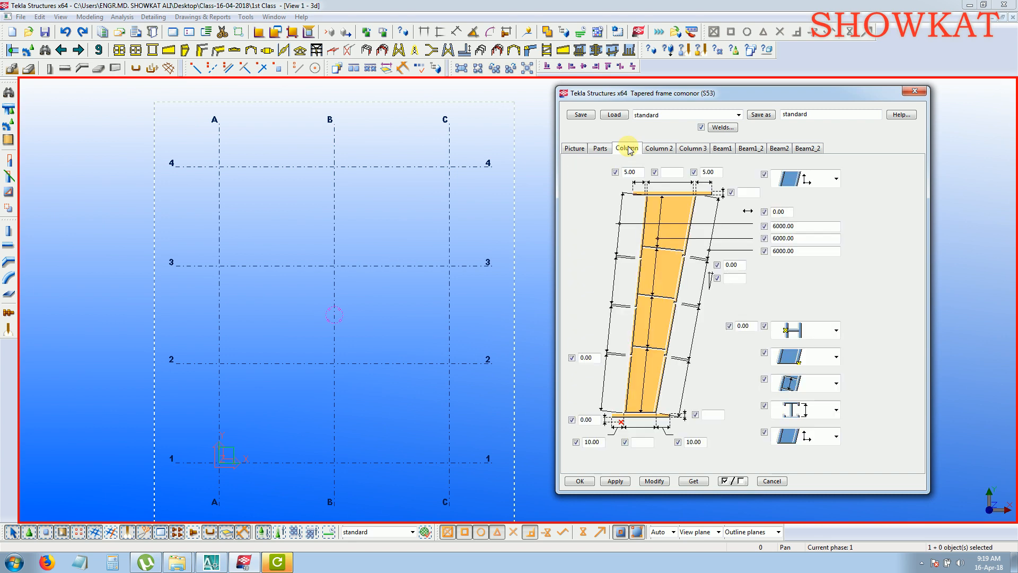
pyautogui.hotkey('alt', 'Tab')
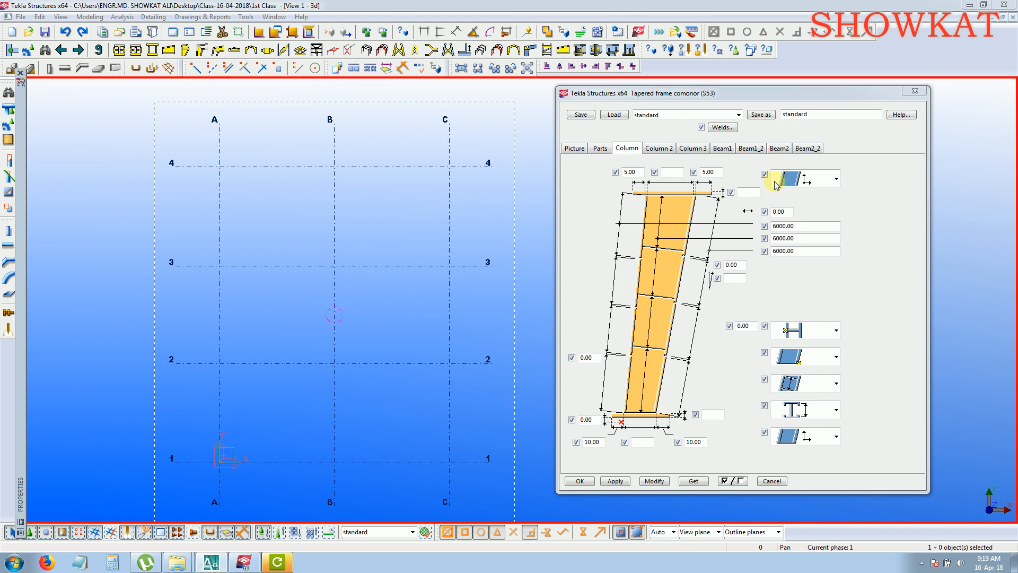
pyautogui.click(643, 441)
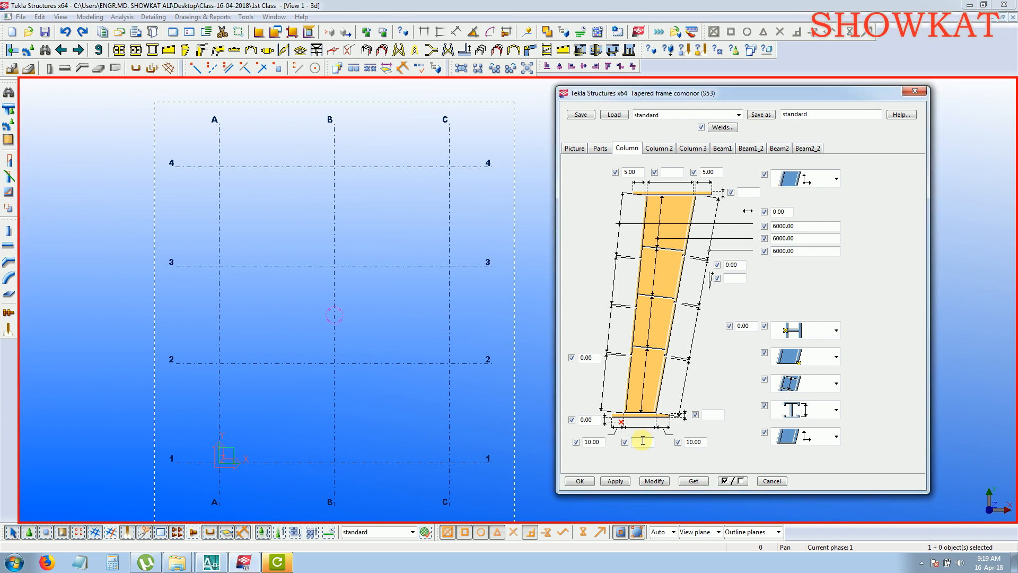
pyautogui.write('250')
pyautogui.click(674, 171)
pyautogui.write('250')
pyautogui.hotkey('alt', 'Tab')
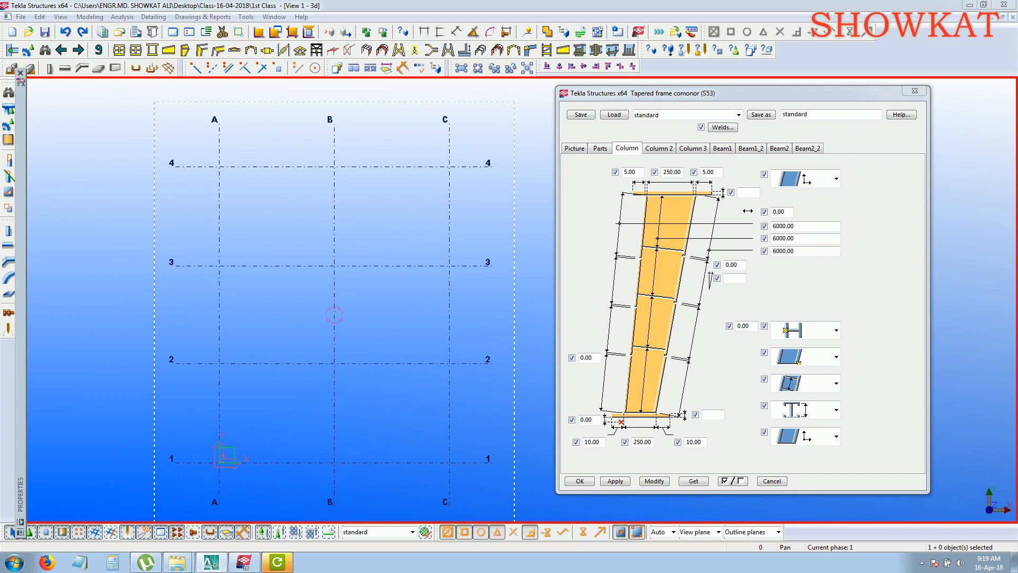
# Set the first beam's overall length to 2581 and its slope to 10%, checking the reference drawing.
pyautogui.click(667, 151)
pyautogui.click(692, 149)
pyautogui.click(721, 151)
pyautogui.hotkey('alt', 'Tab')
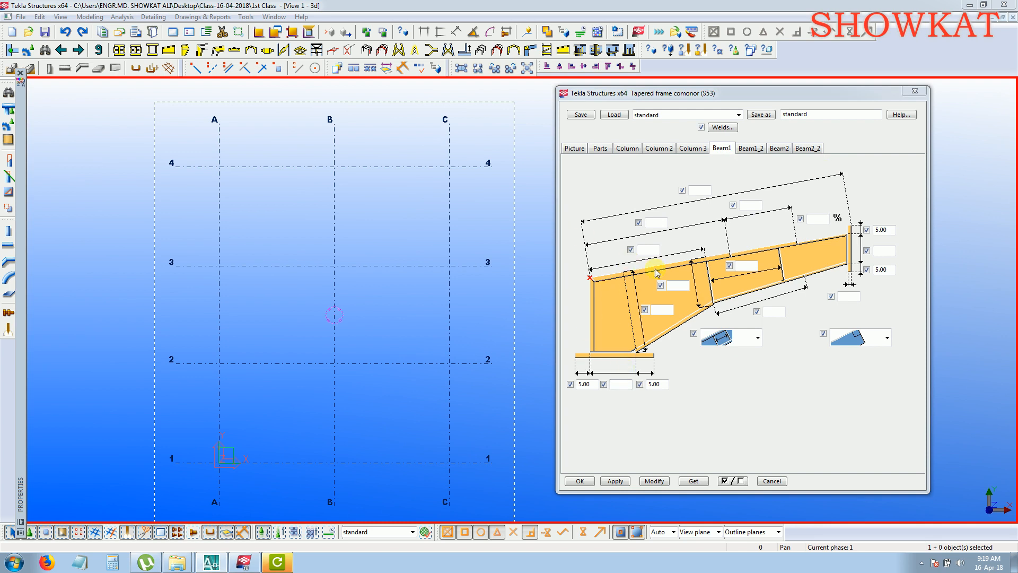
pyautogui.click(750, 204)
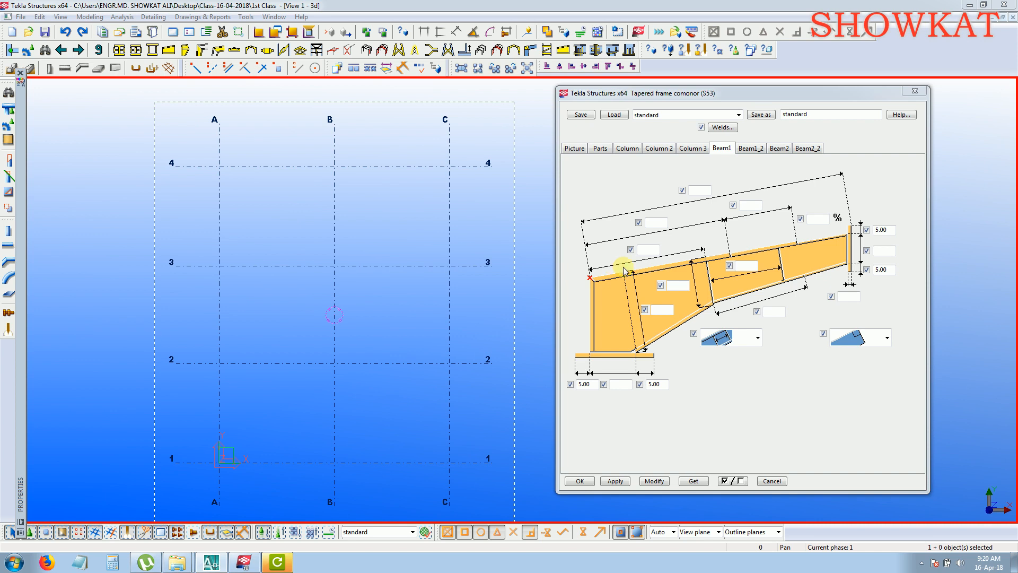
pyautogui.click(705, 189)
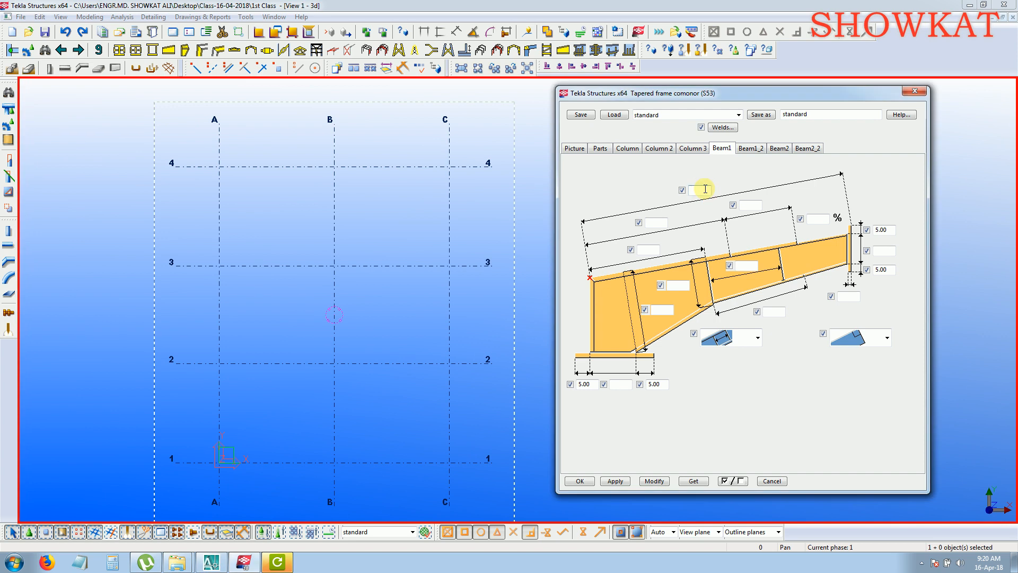
pyautogui.write('2581')
pyautogui.click(824, 217)
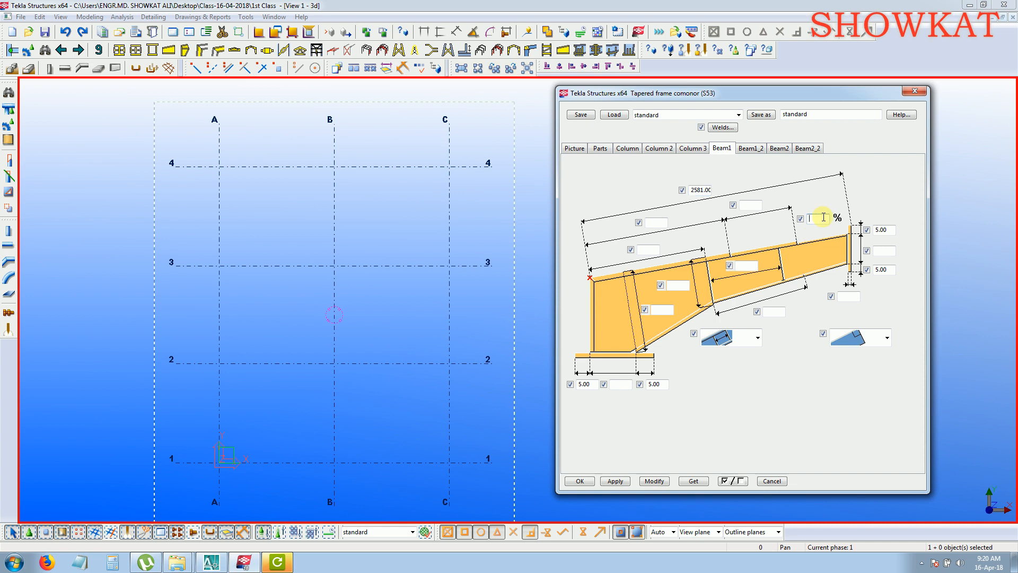
pyautogui.write('10')
# Set the first beam's depth to 400 at the column and 300 at the far end, with a width of 250 over the column.
pyautogui.click(666, 310)
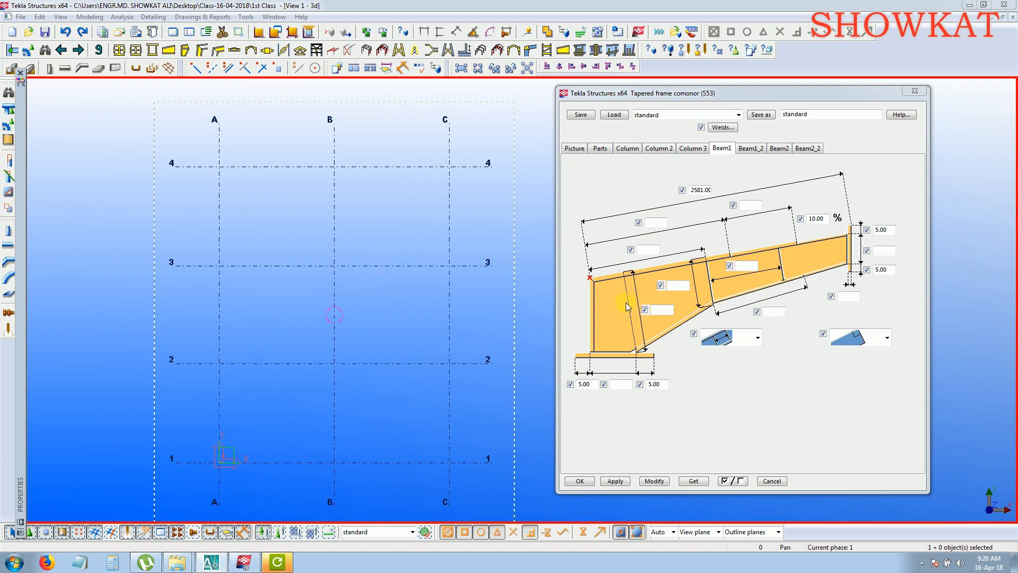
pyautogui.click(660, 310)
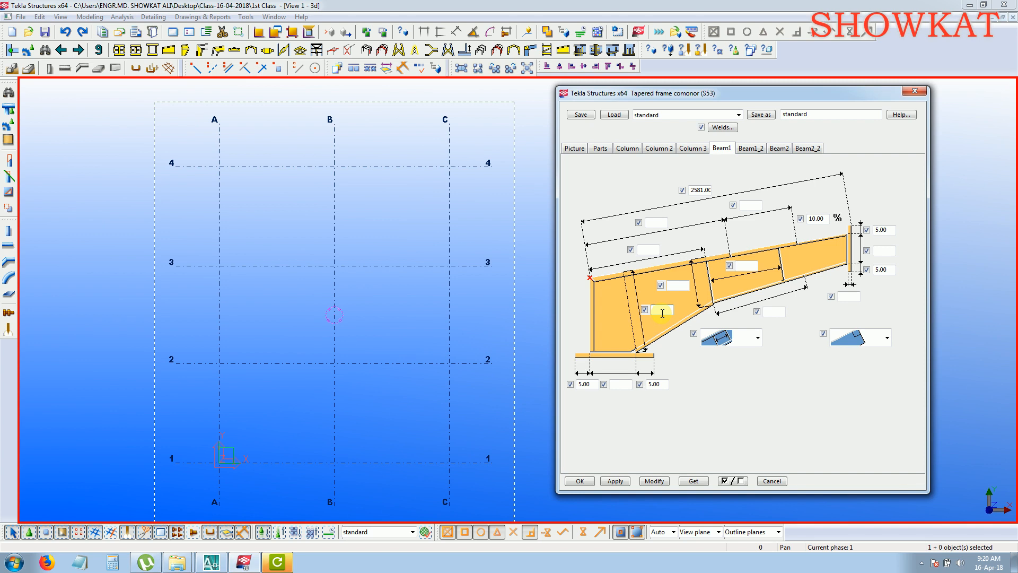
pyautogui.write('400')
pyautogui.click(623, 384)
pyautogui.write('250')
pyautogui.click(884, 251)
pyautogui.hotkey('alt', 'Tab')
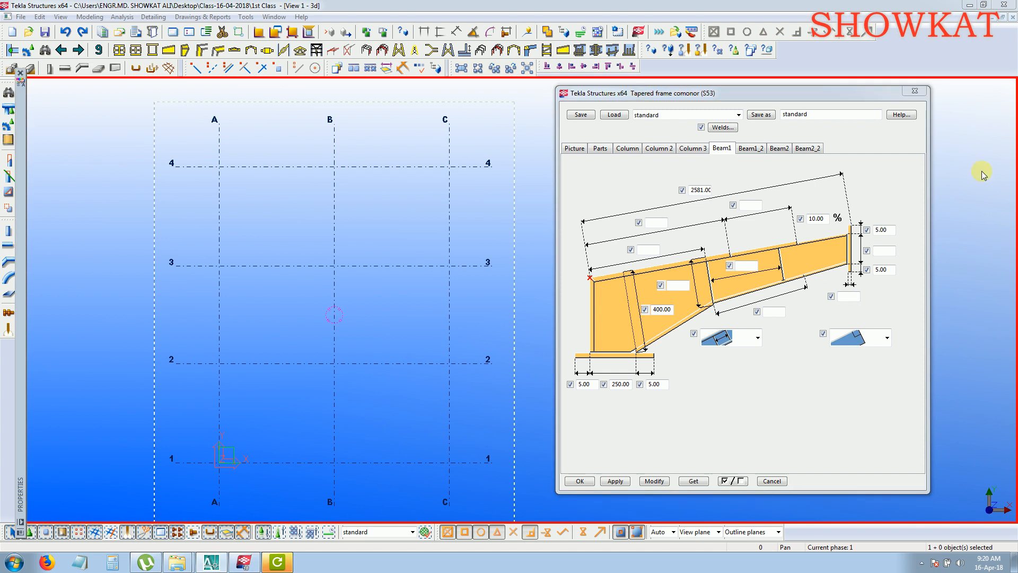
pyautogui.click(876, 250)
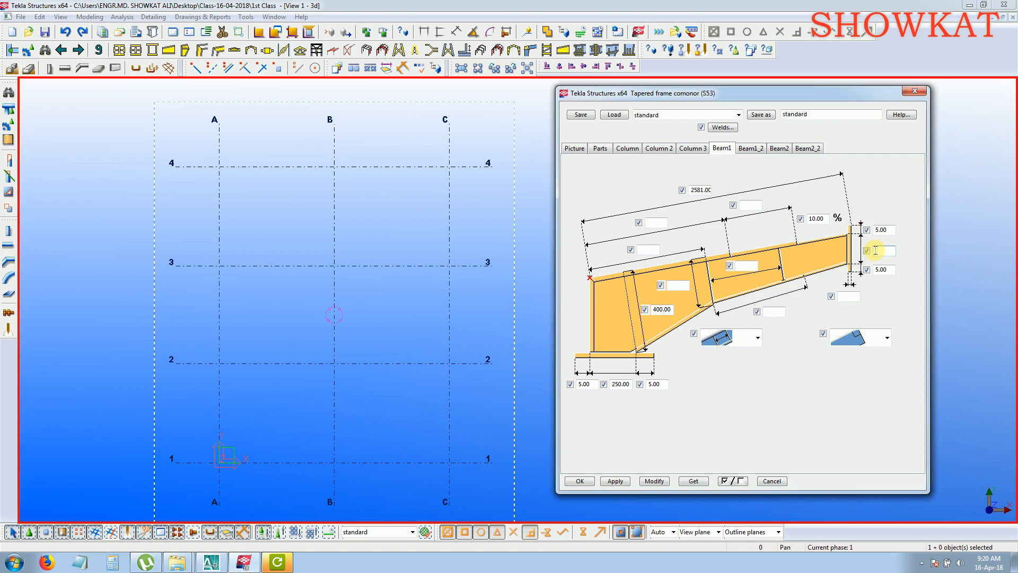
pyautogui.write('300')
# Review the remaining beam parameters, and apply and accept the tapered frame settings.
pyautogui.click(755, 149)
pyautogui.click(778, 149)
pyautogui.click(808, 149)
pyautogui.click(750, 149)
pyautogui.click(722, 148)
pyautogui.click(654, 481)
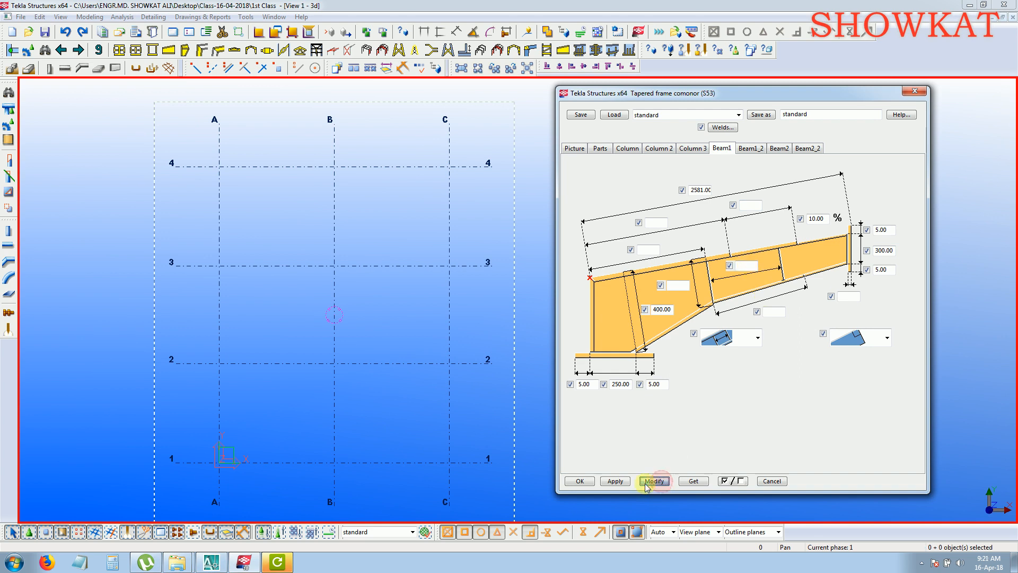
pyautogui.click(614, 482)
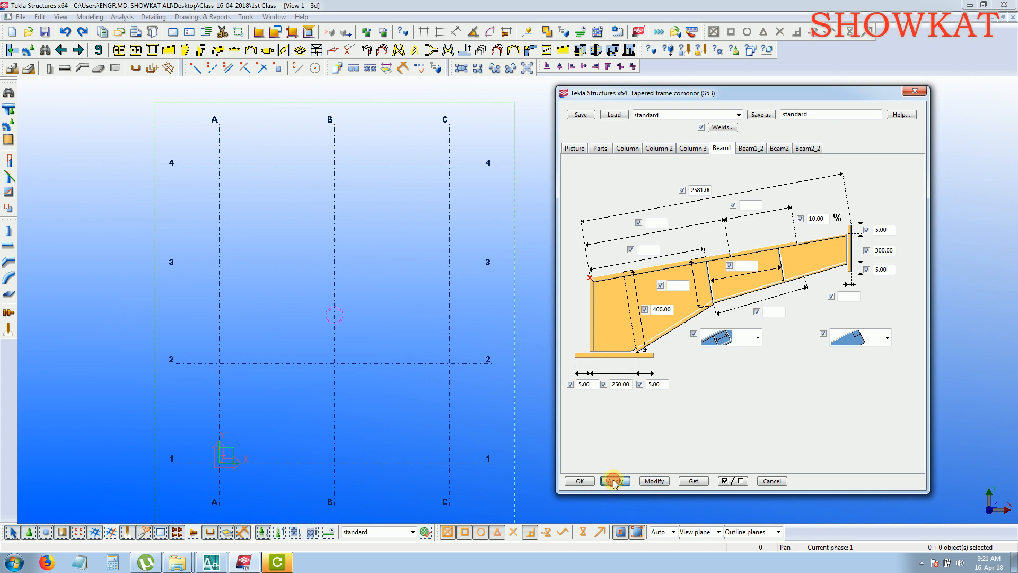
pyautogui.click(580, 481)
# Place the tapered frame component at the intersection of grid lines B and 1, and end the command.
pyautogui.moveTo(433, 306); pyautogui.dragTo(609, 237, button='middle')
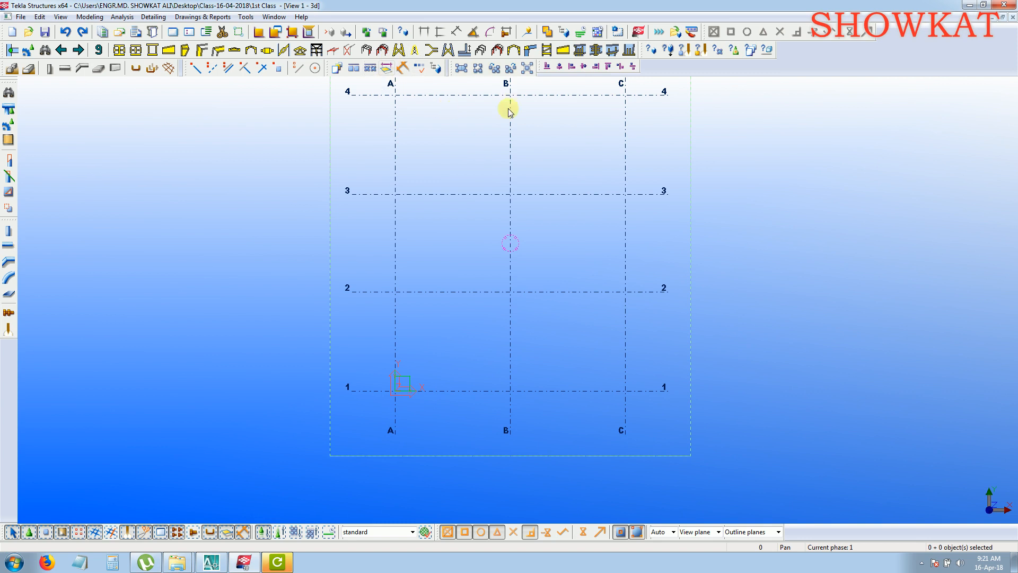
pyautogui.click(251, 51)
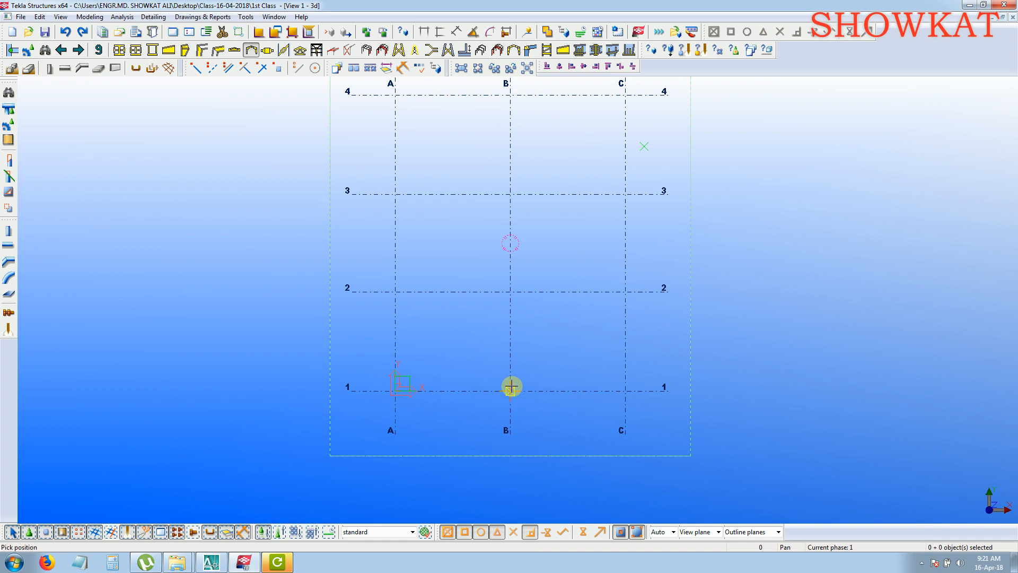
pyautogui.click(511, 388)
pyautogui.click(540, 387)
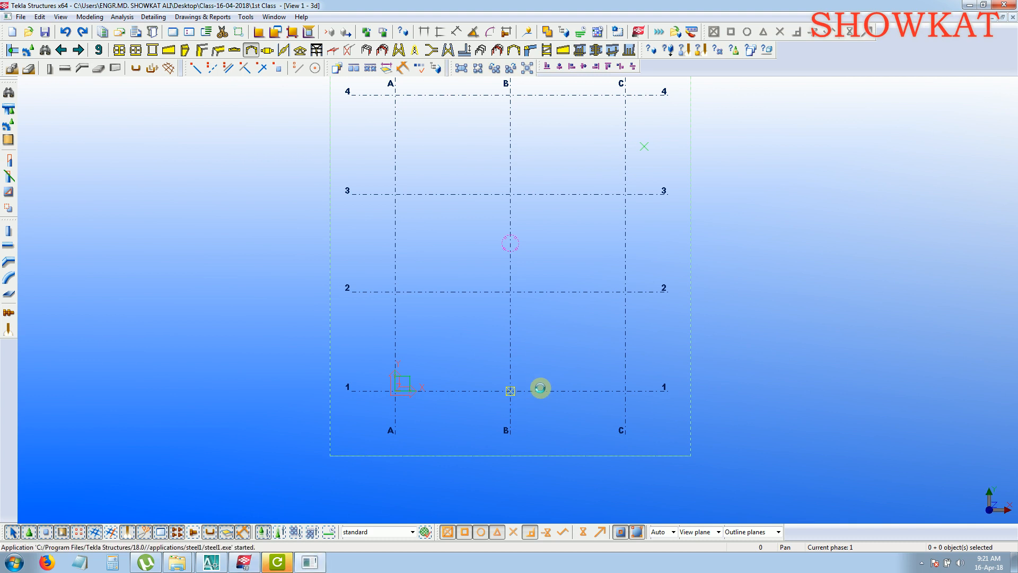
pyautogui.rightClick(557, 331)
pyautogui.click(578, 338)
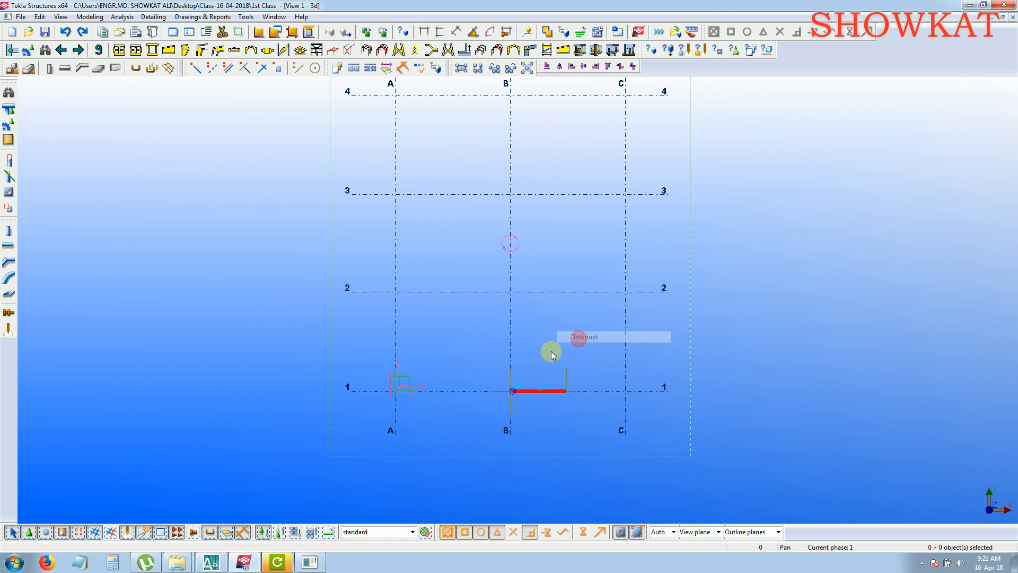
pyautogui.click(549, 352)
# Inspect the placed tapered frame in 3D and delete it from the model.
pyautogui.hotkey('ctrl', 'p')
pyautogui.scroll(6, 524, 354)
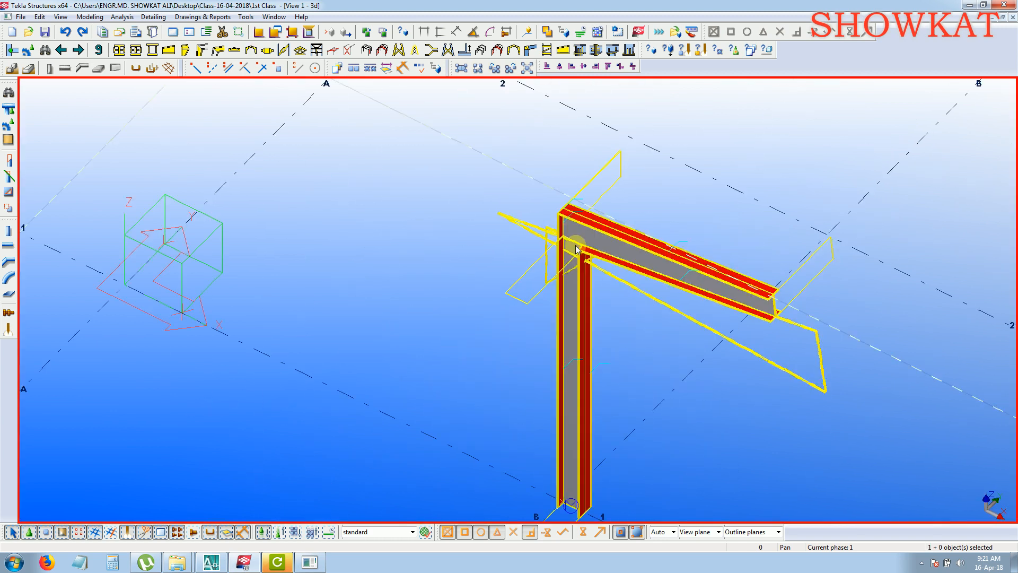
pyautogui.scroll(1, 577, 249)
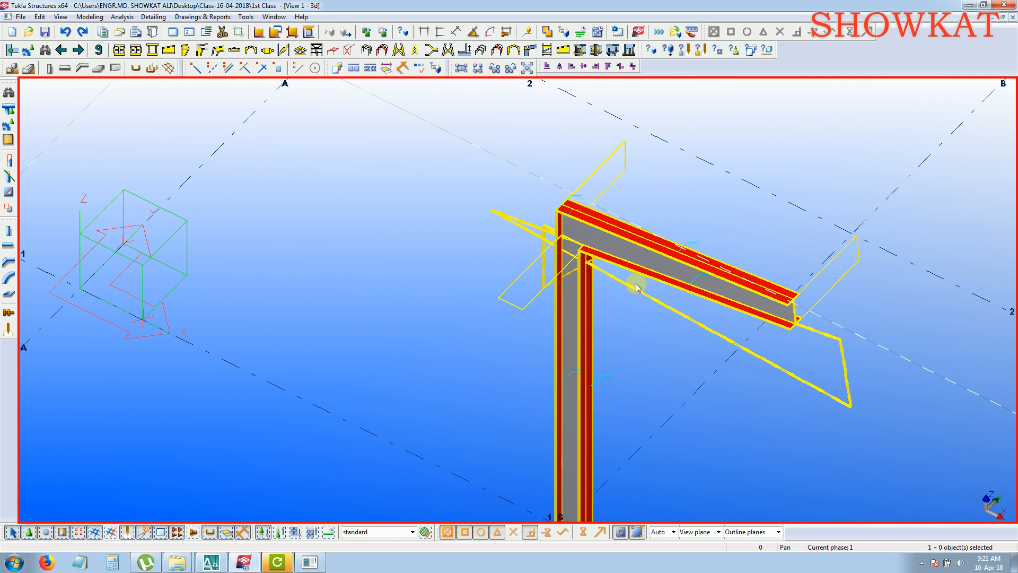
pyautogui.scroll(-5, 777, 408)
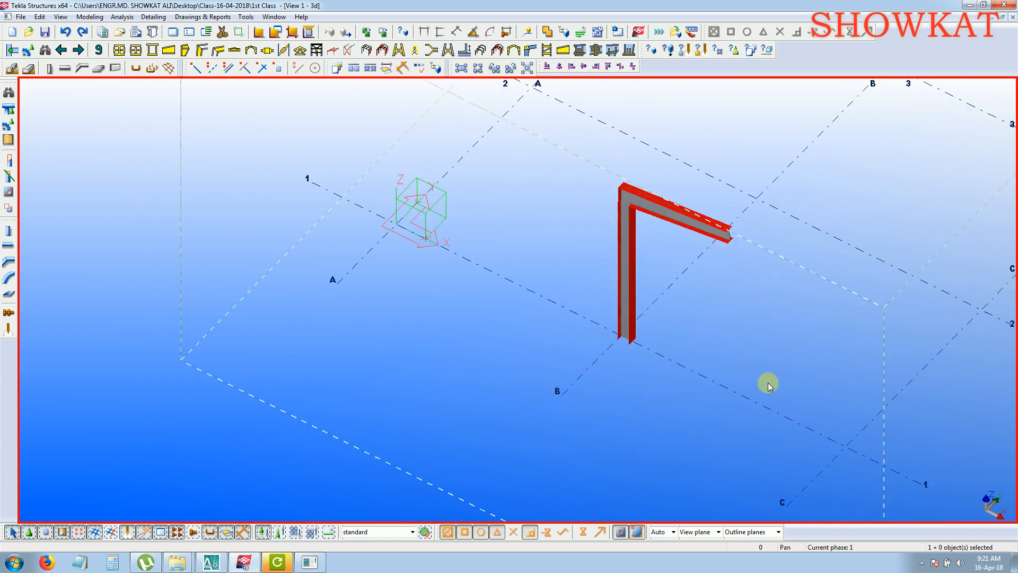
pyautogui.scroll(2, 633, 169)
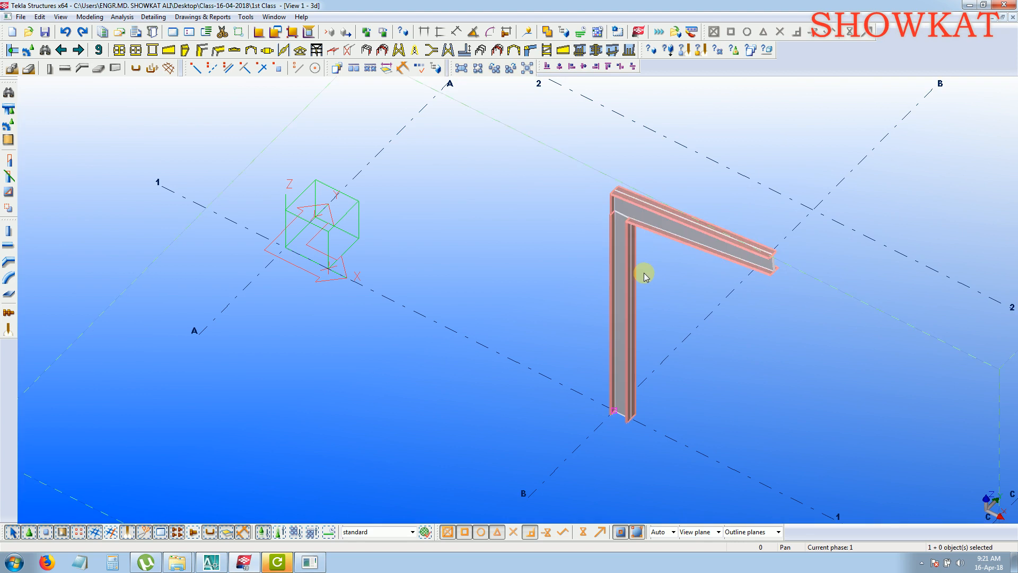
pyautogui.press('Delete')
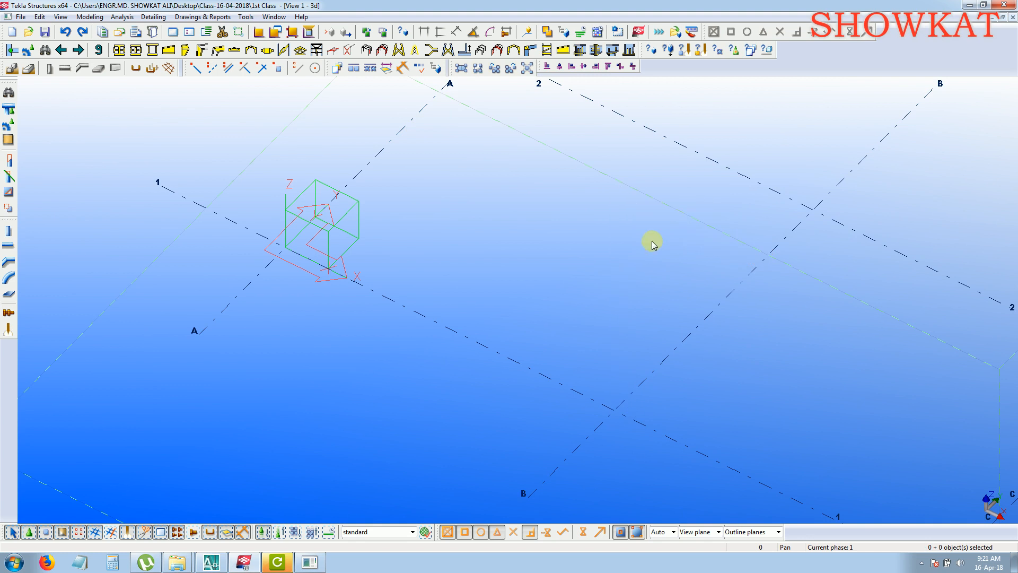
# Set the work plane in plan view with its origin at B-1, X towards C-1 and Y towards B-2.
pyautogui.hotkey('ctrl', 'p')
pyautogui.click(591, 288)
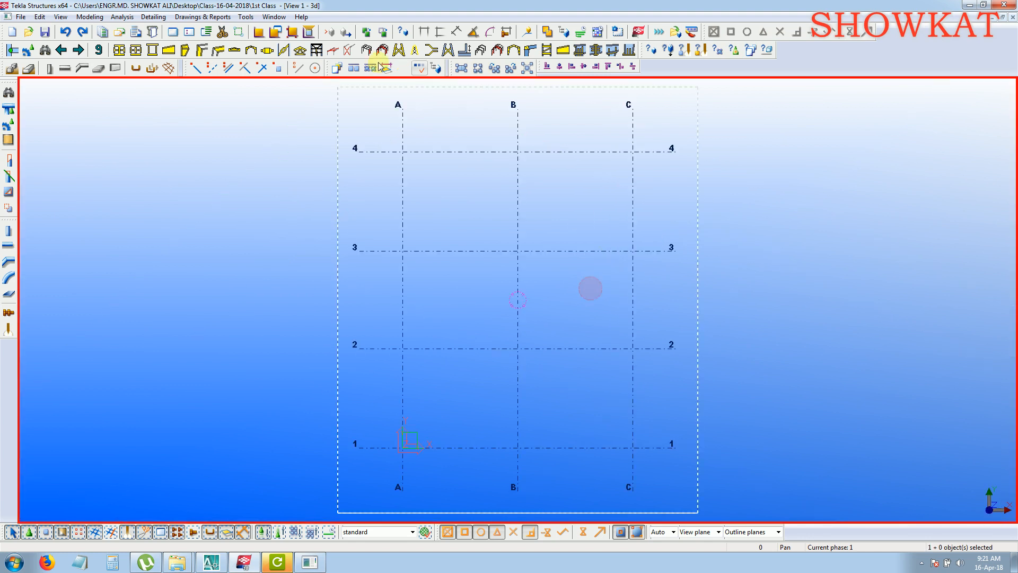
pyautogui.click(293, 33)
pyautogui.scroll(4, 406, 449)
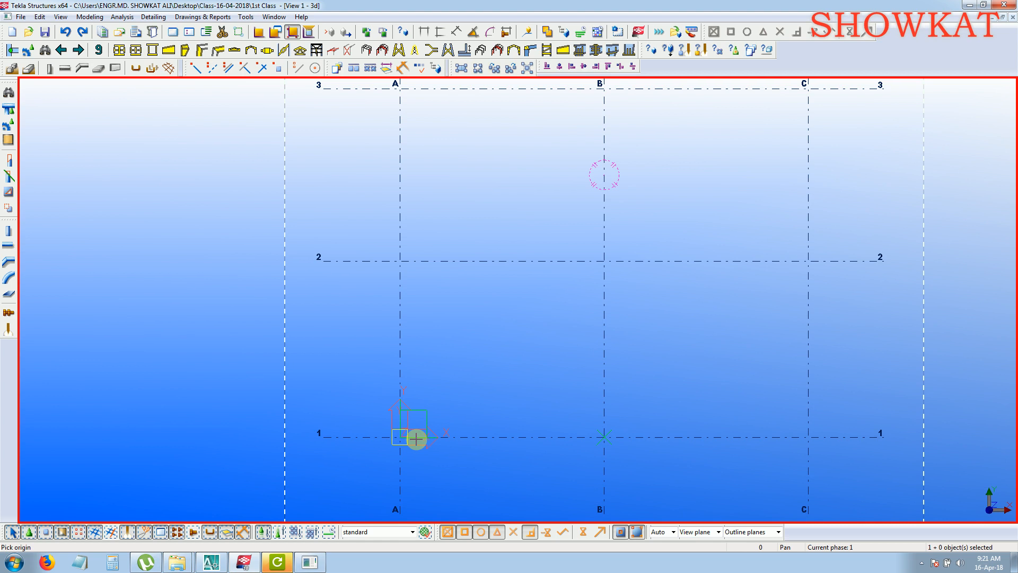
pyautogui.click(605, 437)
pyautogui.click(809, 437)
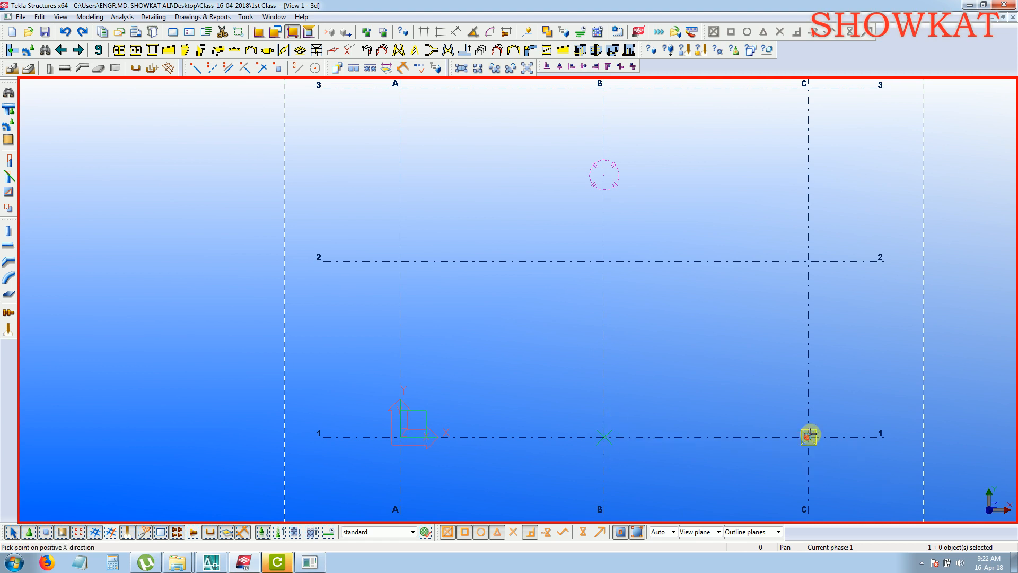
pyautogui.click(604, 261)
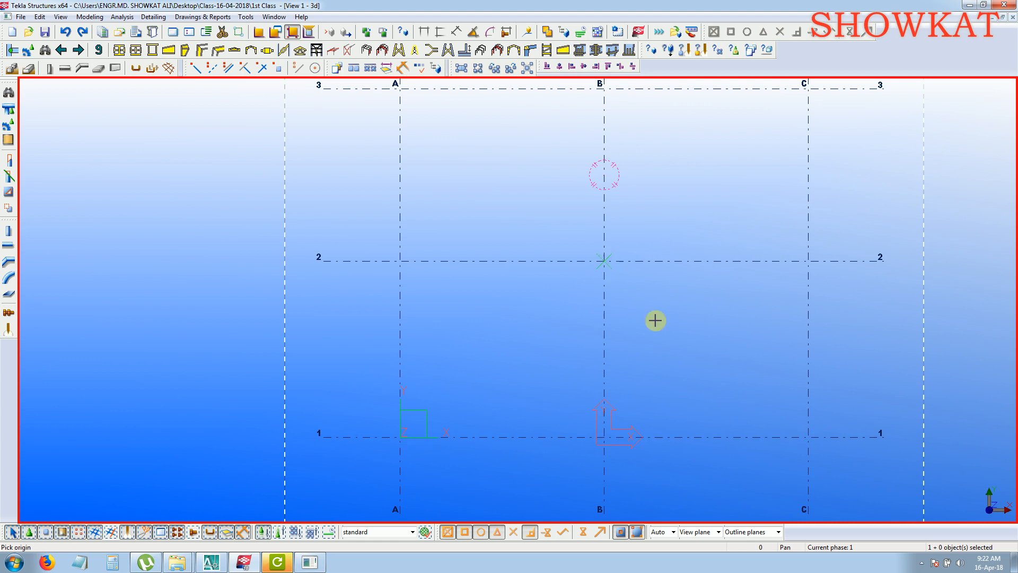
# Redefine the work plane from origin B-1 with X towards B-2 and Y towards C-1, and end the command.
pyautogui.scroll(1, 611, 419)
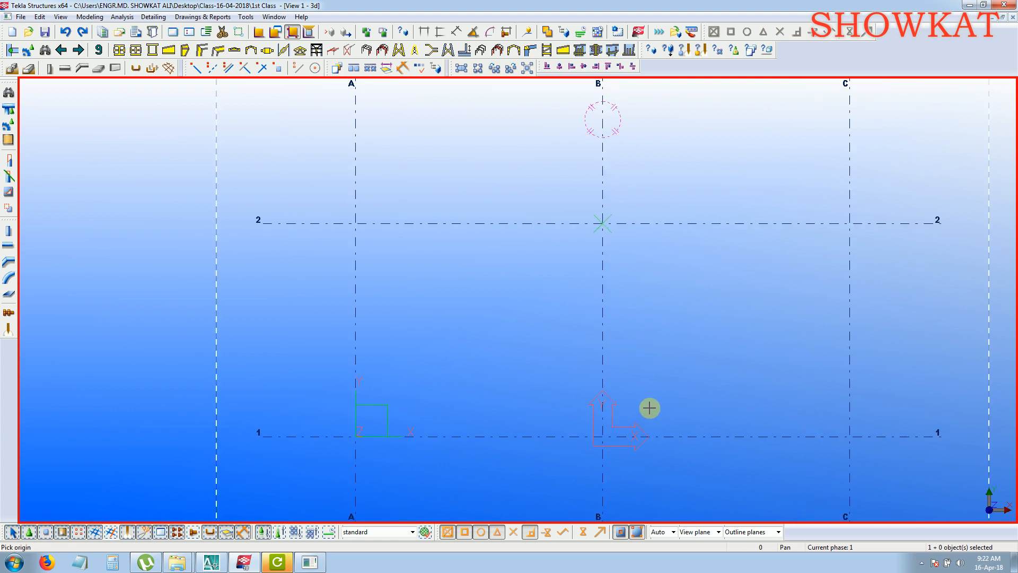
pyautogui.click(603, 436)
pyautogui.click(603, 224)
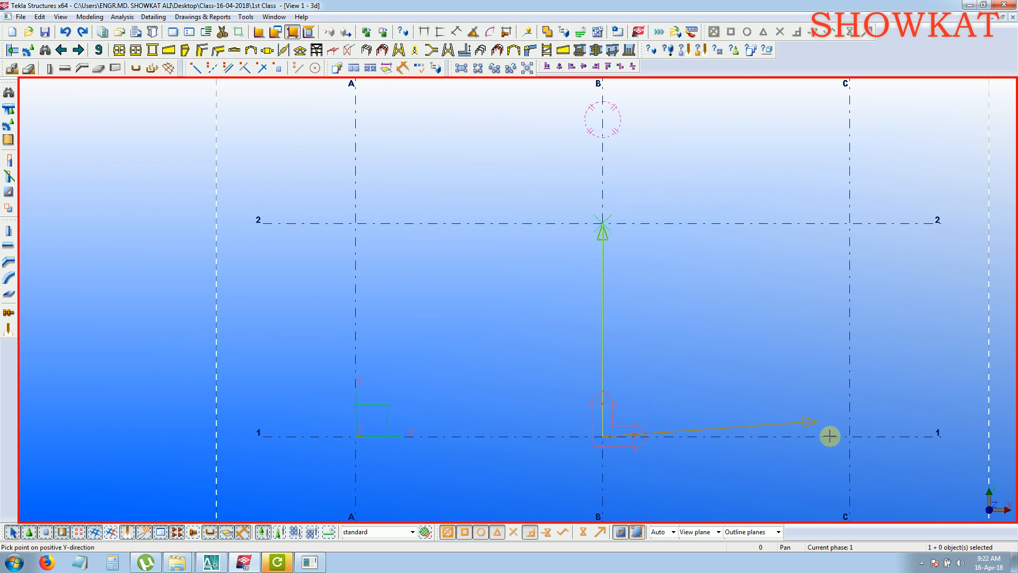
pyautogui.click(850, 436)
pyautogui.rightClick(699, 344)
pyautogui.click(724, 354)
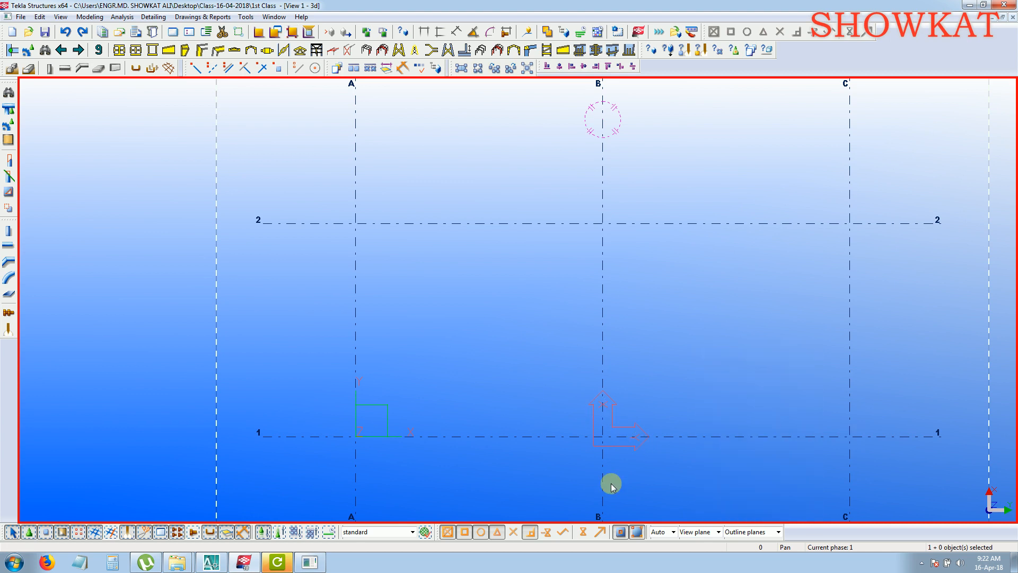
# Place the tapered frame component at the intersection of grid lines B and 1 using the rotated work plane.
pyautogui.click(251, 50)
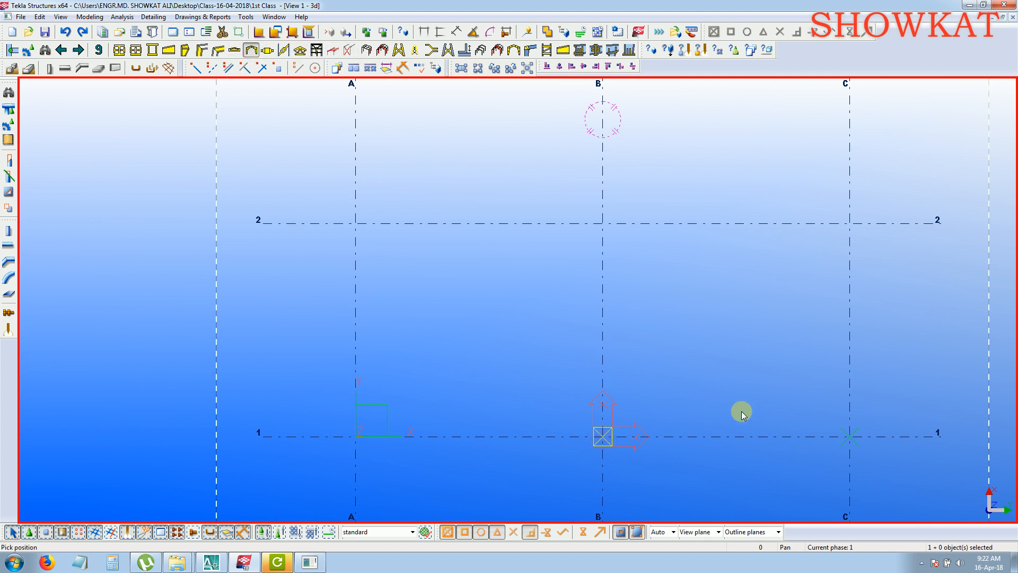
pyautogui.click(602, 437)
pyautogui.rightClick(672, 285)
pyautogui.click(686, 291)
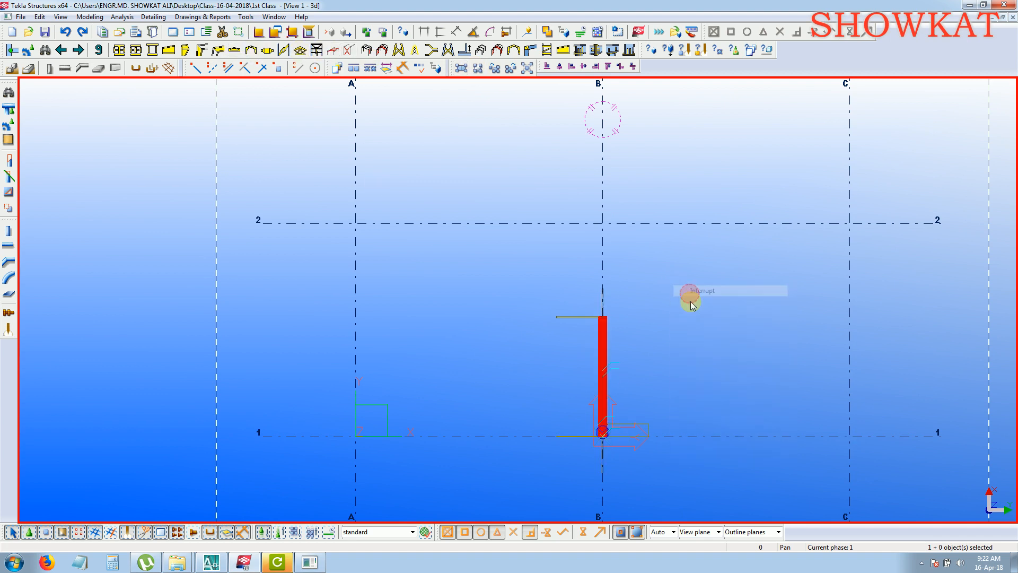
pyautogui.scroll(-2, 691, 305)
pyautogui.moveTo(691, 305); pyautogui.dragTo(628, 377, button='middle')
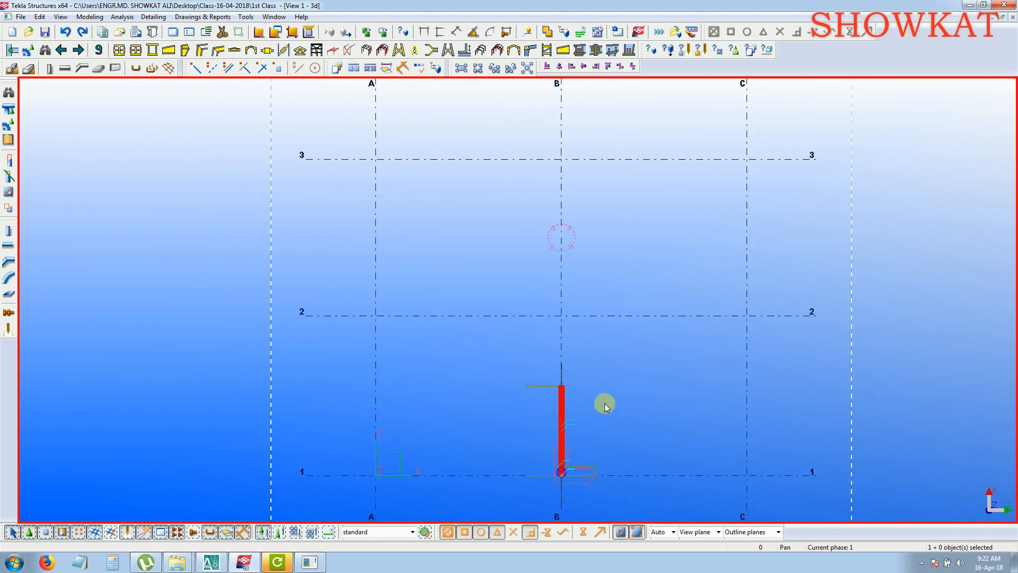
# Open the Grid B elevation from the view list and redraw it.
pyautogui.hotkey('ctrl', 'i')
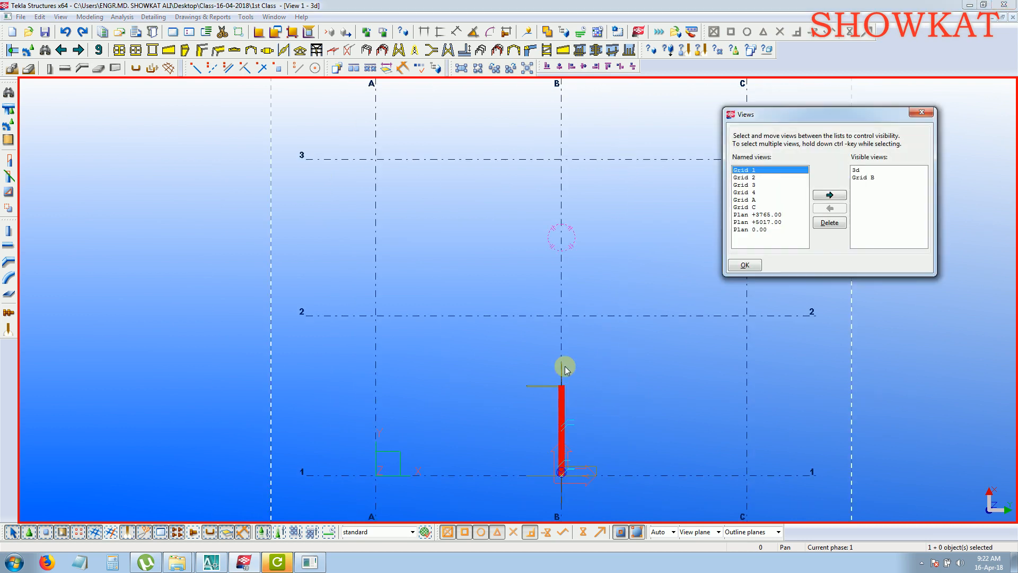
pyautogui.doubleClick(860, 176)
pyautogui.click(924, 112)
pyautogui.scroll(3, 381, 300)
pyautogui.click(382, 298)
pyautogui.rightClick(352, 328)
pyautogui.click(382, 377)
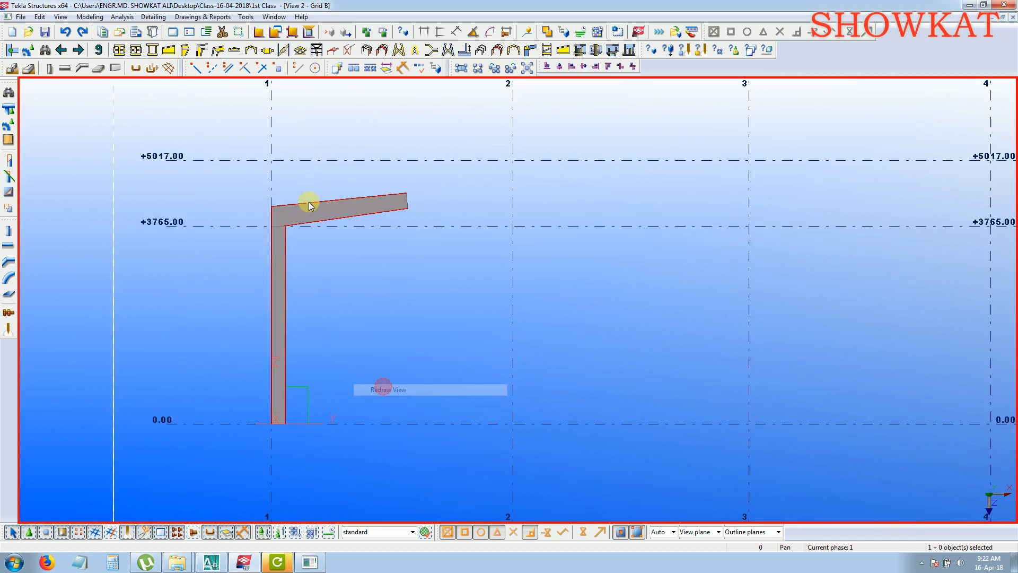
# Check the frame against the reference drawing and examine the column-to-beam joint in elevation and in 3D.
pyautogui.hotkey('alt', 'Tab')
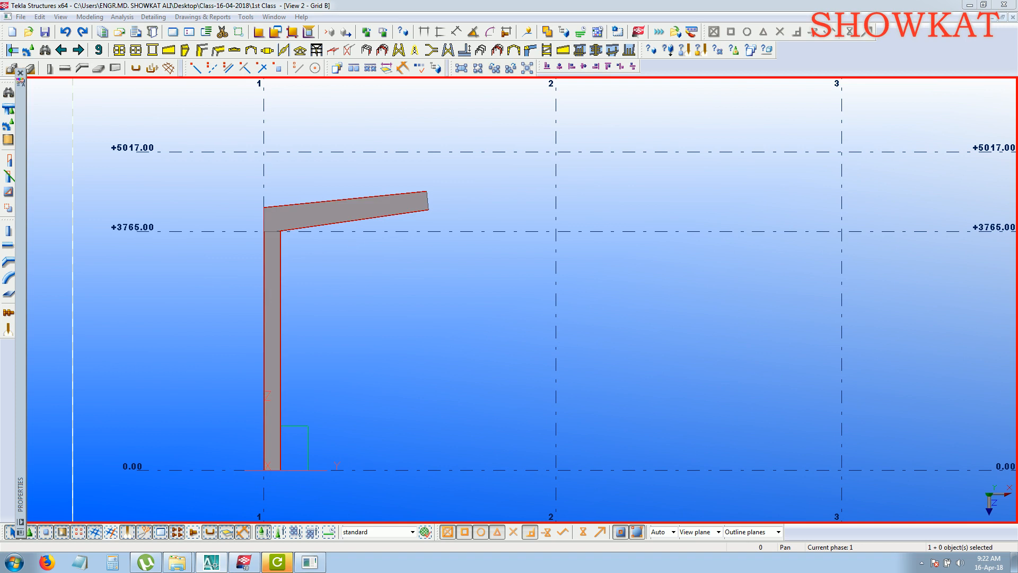
pyautogui.rightClick(635, 203)
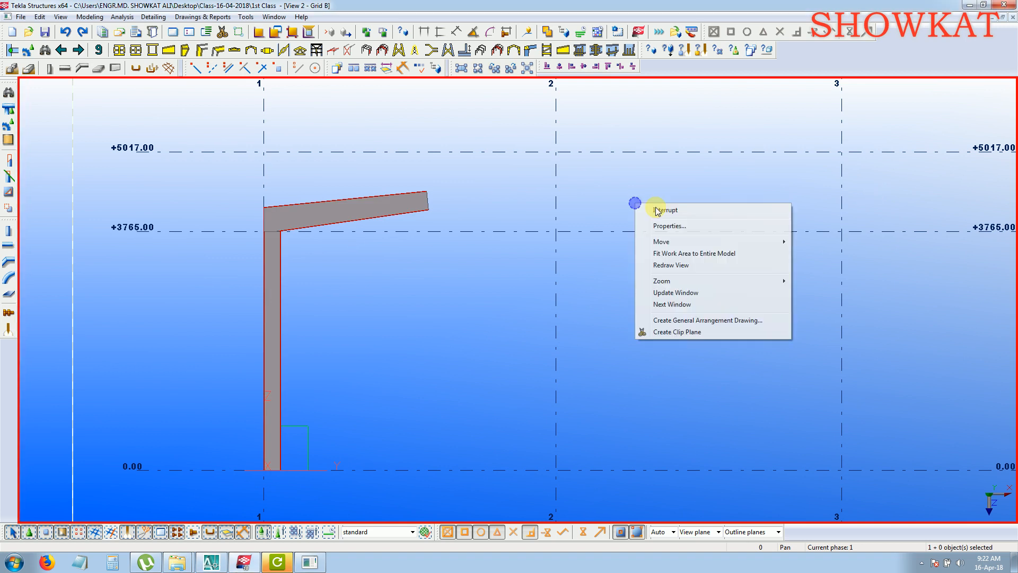
pyautogui.click(692, 210)
pyautogui.scroll(6, 428, 190)
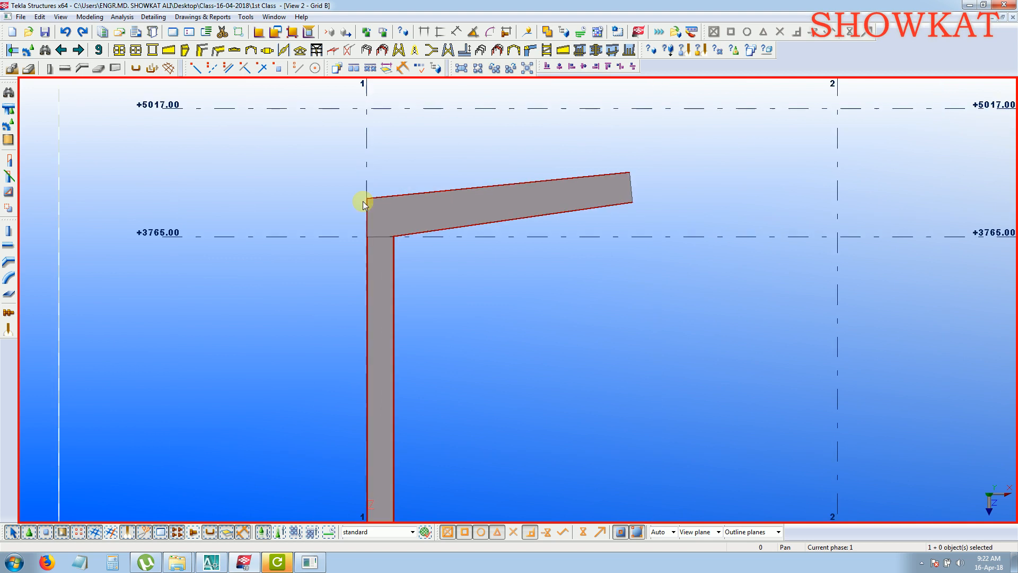
pyautogui.scroll(4, 366, 203)
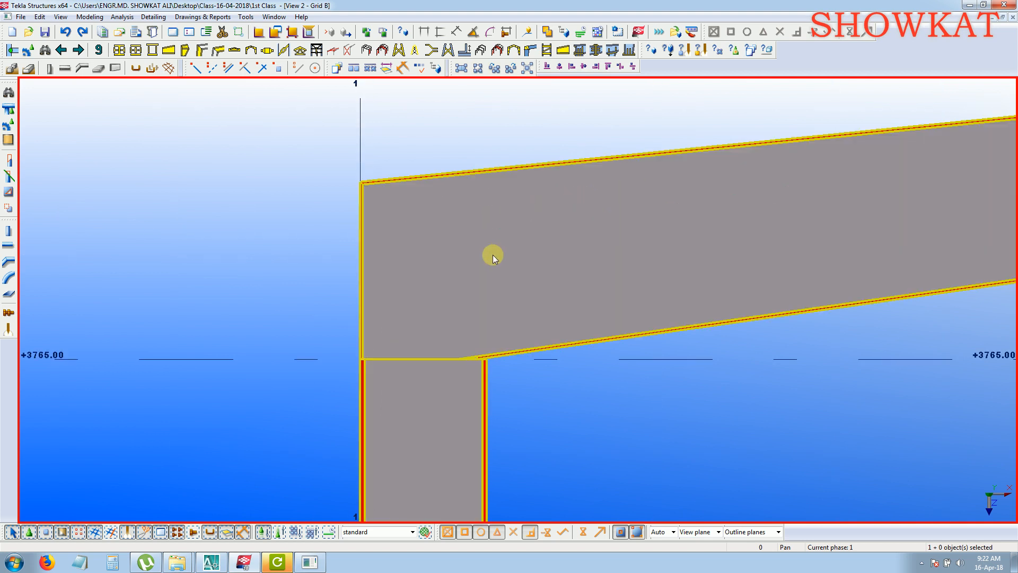
pyautogui.hotkey('ctrl', 'p')
pyautogui.scroll(6, 587, 318)
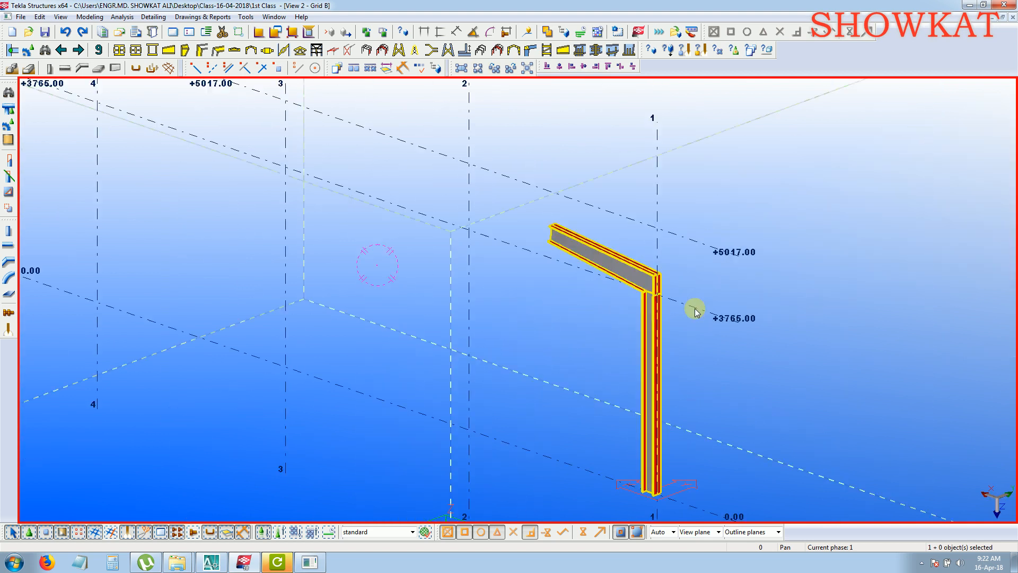
pyautogui.scroll(4, 661, 245)
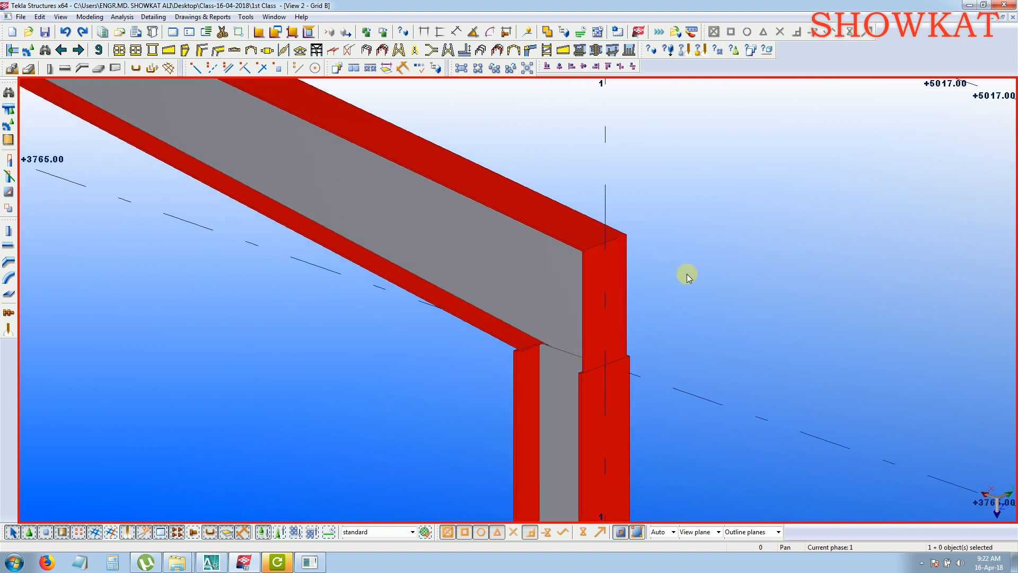
# Examine the beam's bottom flange at the column top in the Grid B elevation, and consult the reference drawing again.
pyautogui.hotkey('ctrl', 'p')
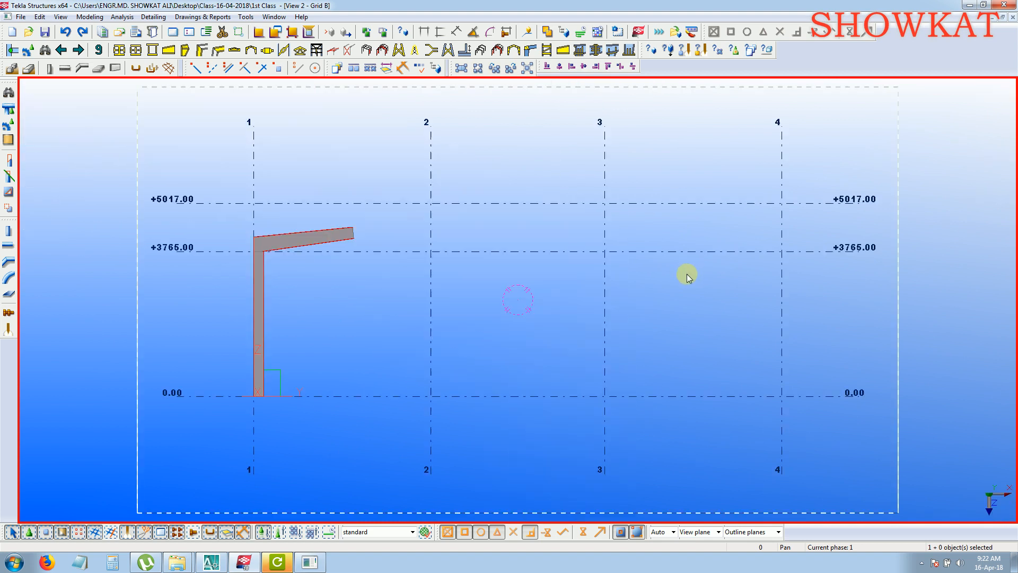
pyautogui.scroll(5, 221, 244)
pyautogui.moveTo(208, 295); pyautogui.dragTo(579, 377, button='middle')
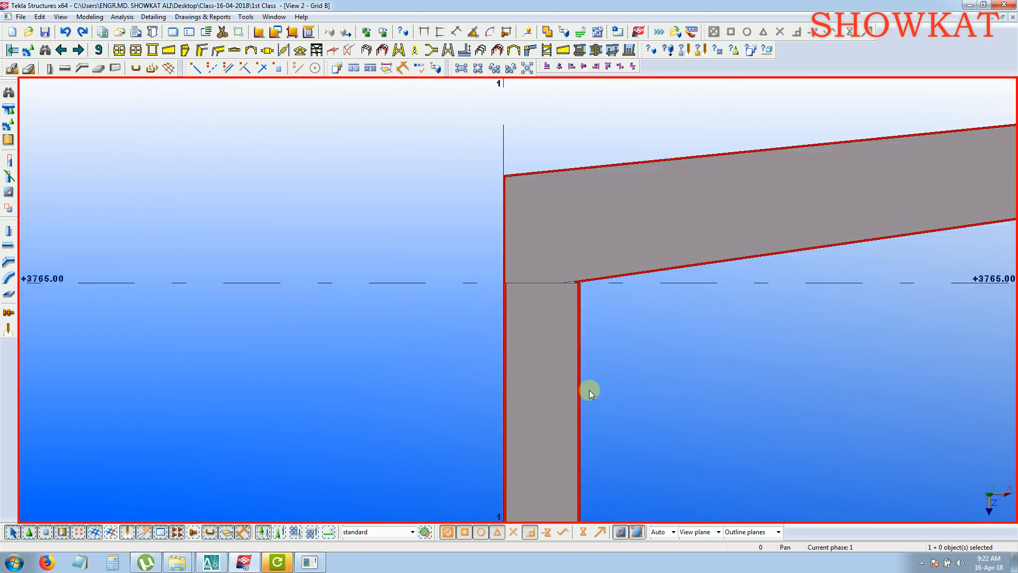
pyautogui.scroll(5, 594, 353)
pyautogui.scroll(2, 650, 323)
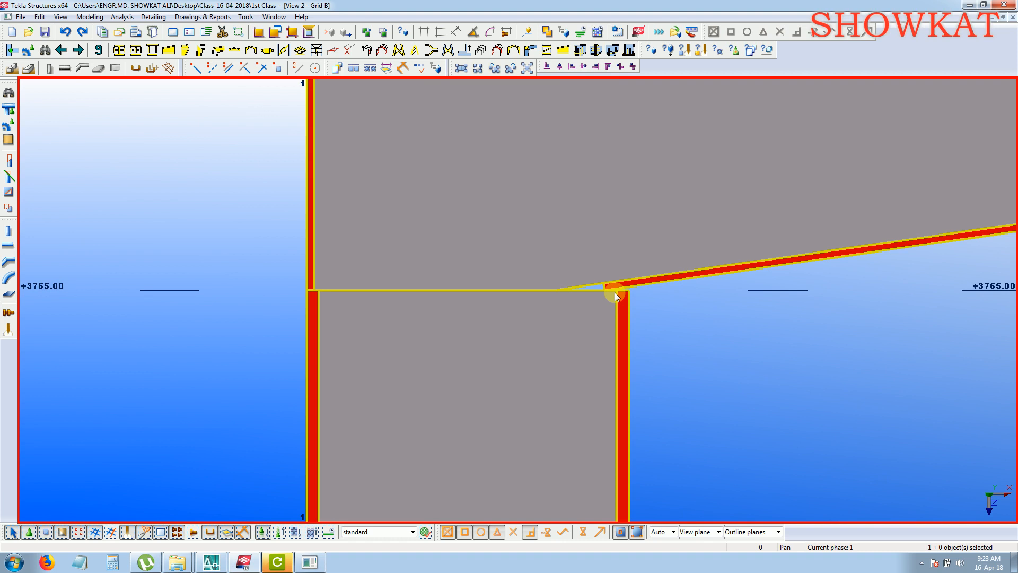
pyautogui.scroll(-6, 615, 294)
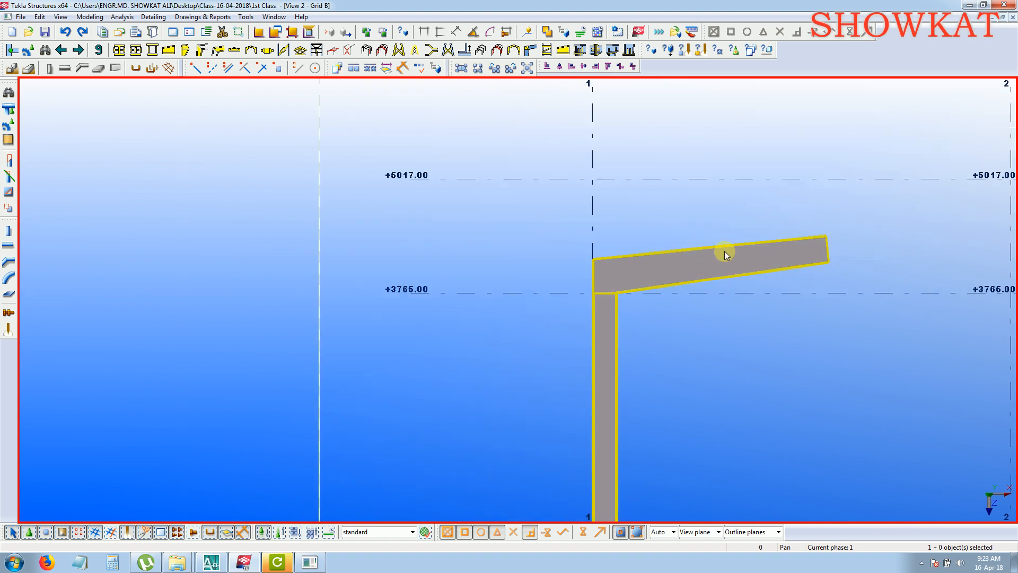
pyautogui.moveTo(734, 254); pyautogui.dragTo(593, 234, button='middle')
pyautogui.scroll(-6, 693, 312)
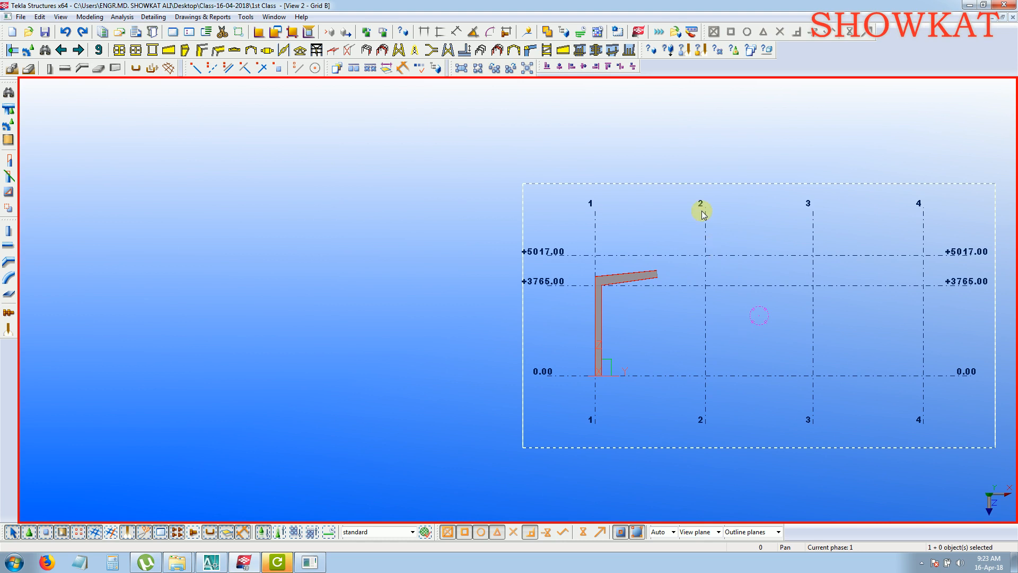
pyautogui.scroll(2, 705, 244)
pyautogui.scroll(2, 599, 304)
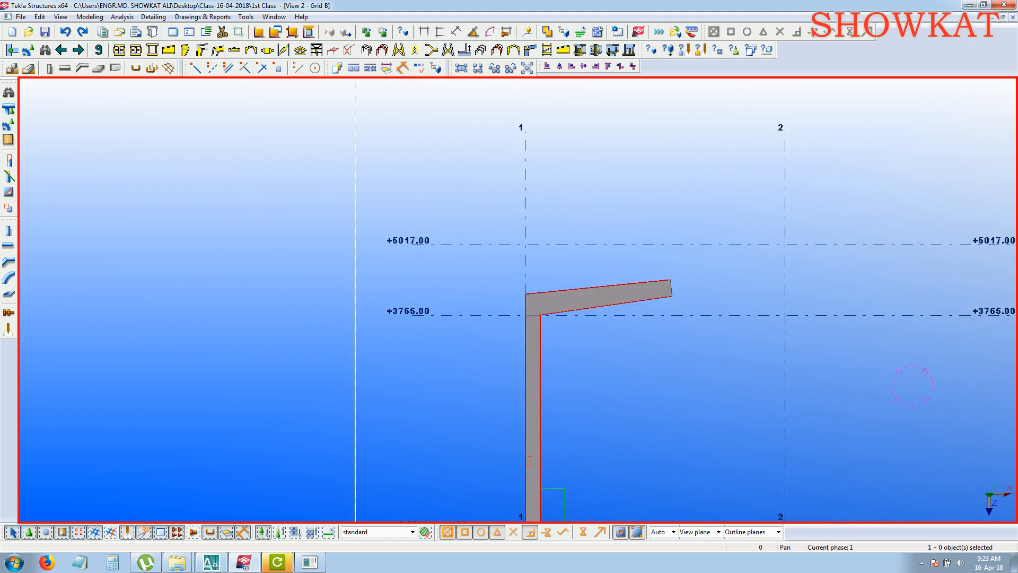
pyautogui.hotkey('alt', 'Tab')
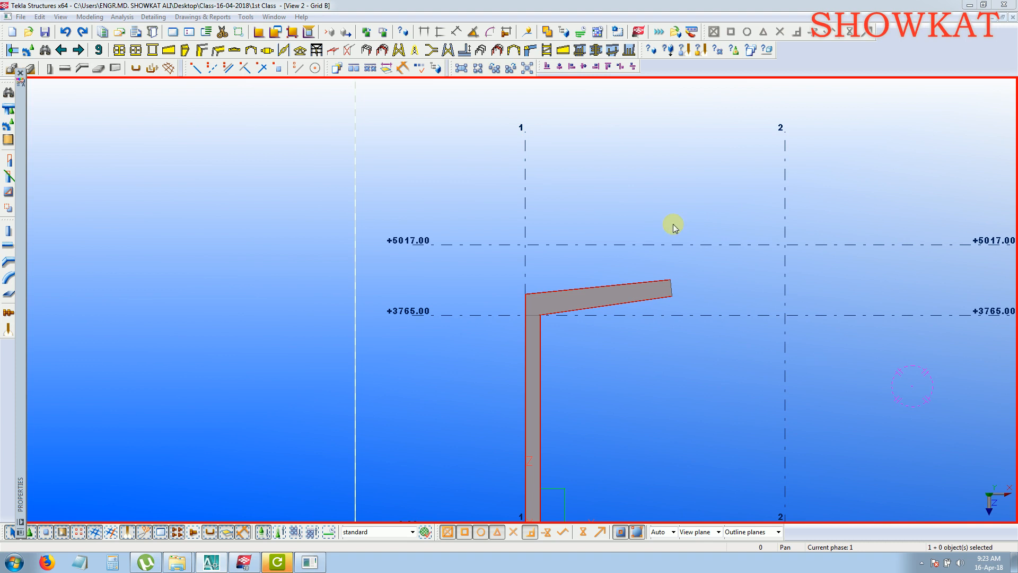
pyautogui.click(654, 212)
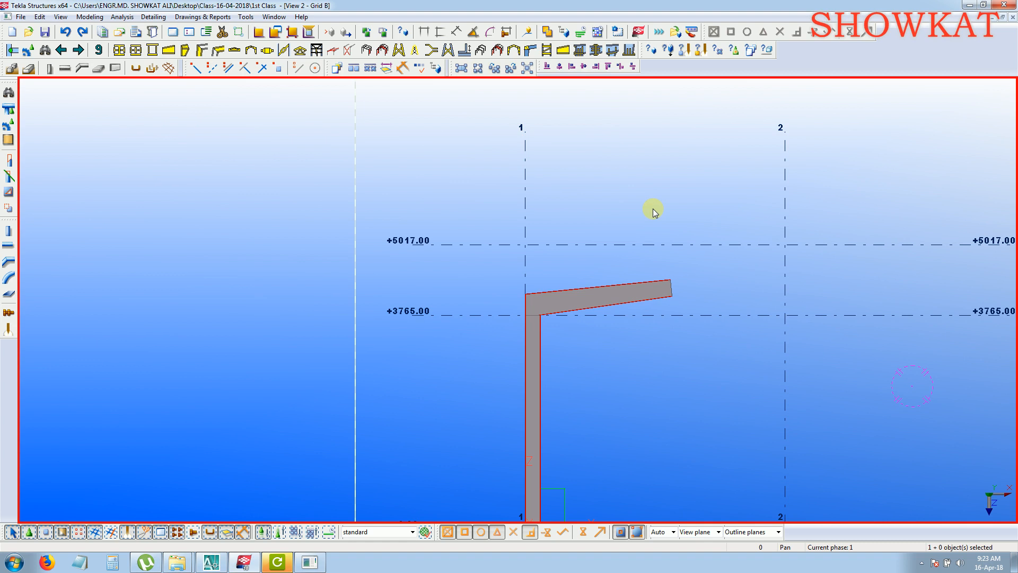
# Switch the Grid B view to 3D and examine the frame and its column-to-beam joint from several angles.
pyautogui.hotkey('ctrl', 'p')
pyautogui.scroll(3, 613, 317)
pyautogui.keyDown('ctrl'); pyautogui.moveTo(652, 359); pyautogui.dragTo(597, 361, button='middle'); pyautogui.keyUp('ctrl')
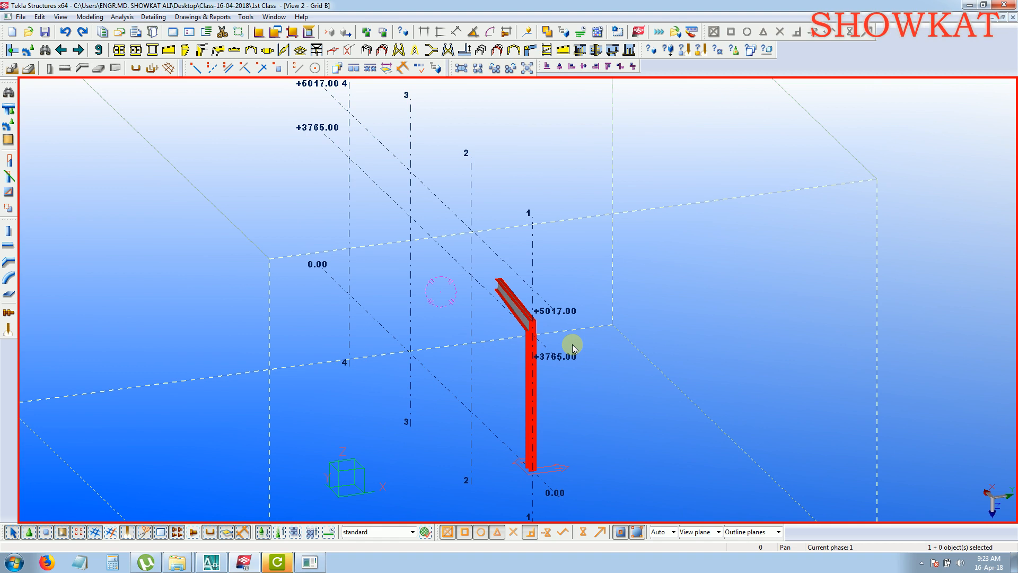
pyautogui.keyDown('ctrl'); pyautogui.moveTo(557, 338); pyautogui.dragTo(419, 324, button='middle'); pyautogui.keyUp('ctrl')
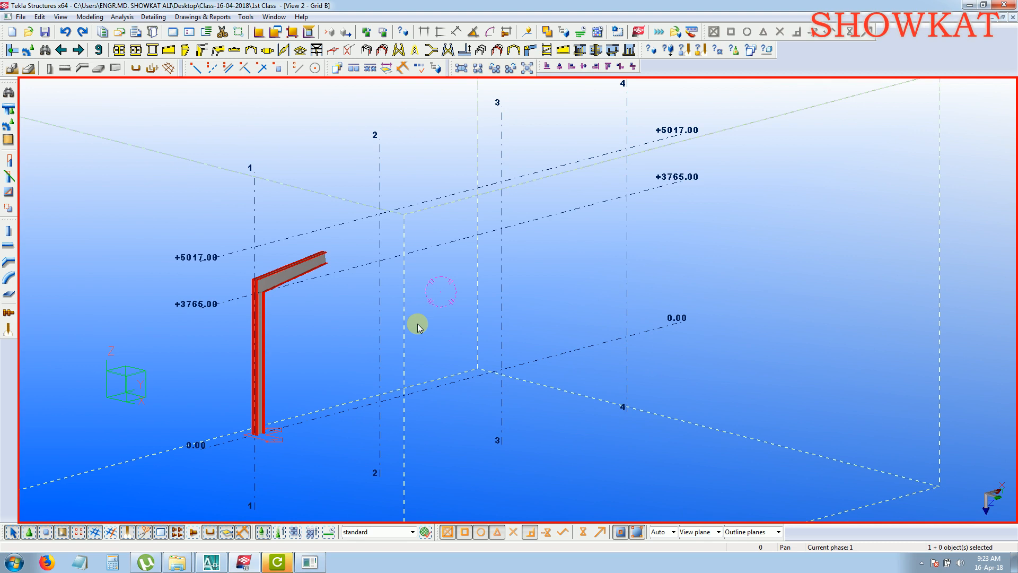
pyautogui.moveTo(425, 325)
pyautogui.keyDown('ctrl'); pyautogui.mouseDown(button='middle')
pyautogui.moveTo(470, 332)
pyautogui.moveTo(409, 336)
pyautogui.moveTo(482, 341)
pyautogui.moveTo(378, 336)
pyautogui.moveTo(431, 339)
pyautogui.mouseUp(button='middle'); pyautogui.keyUp('ctrl')
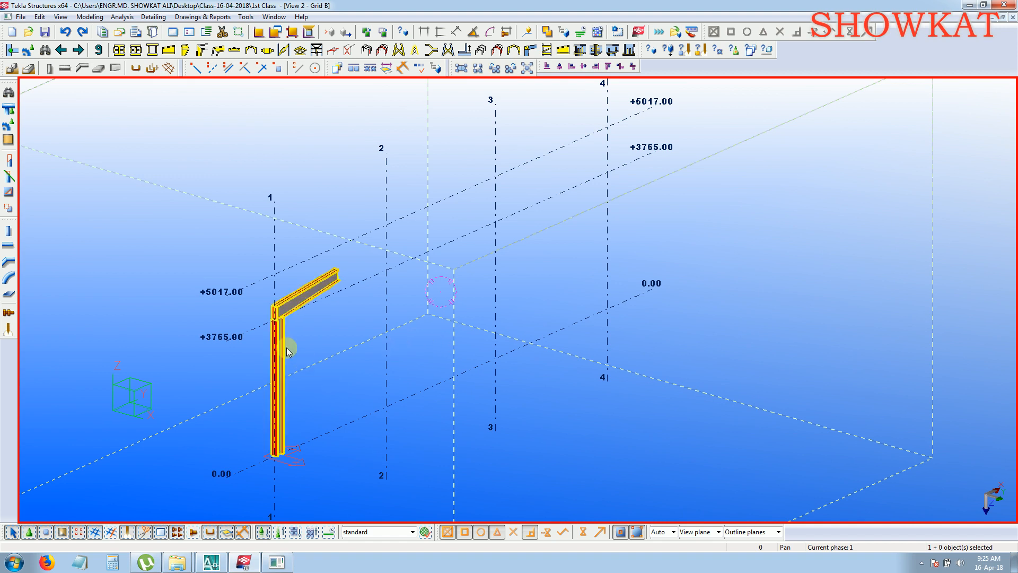
pyautogui.keyDown('ctrl'); pyautogui.moveTo(236, 353); pyautogui.dragTo(133, 353, button='middle'); pyautogui.keyUp('ctrl')
pyautogui.scroll(2, 218, 256)
pyautogui.scroll(2, 595, 234)
pyautogui.scroll(2, 518, 184)
pyautogui.scroll(2, 514, 272)
pyautogui.scroll(1, 511, 271)
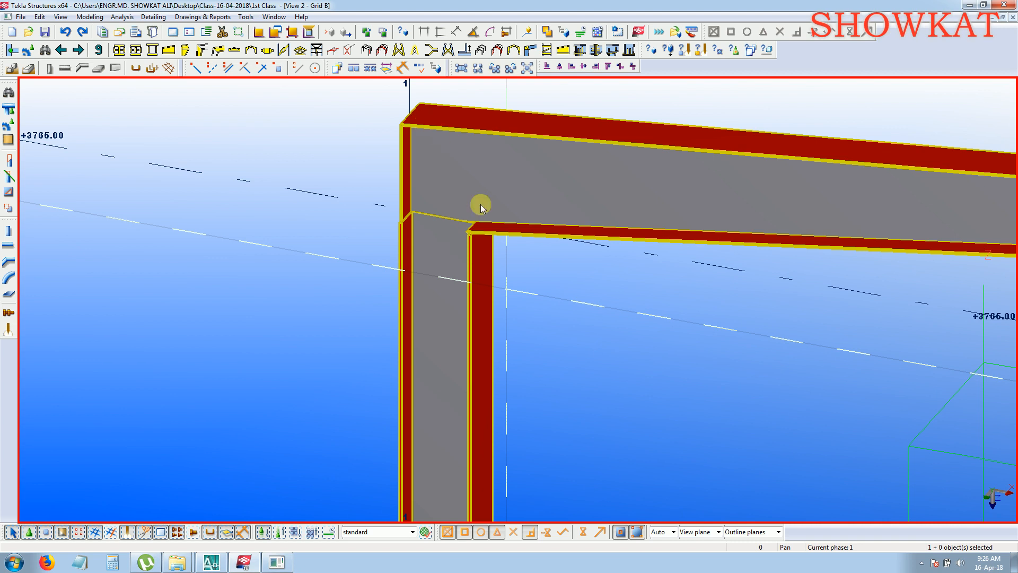
# Set the view rotation point at the inner corner of the column-to-beam joint and examine where the flanges meet.
pyautogui.scroll(-6, 584, 196)
pyautogui.scroll(-1, 534, 166)
pyautogui.press('v')
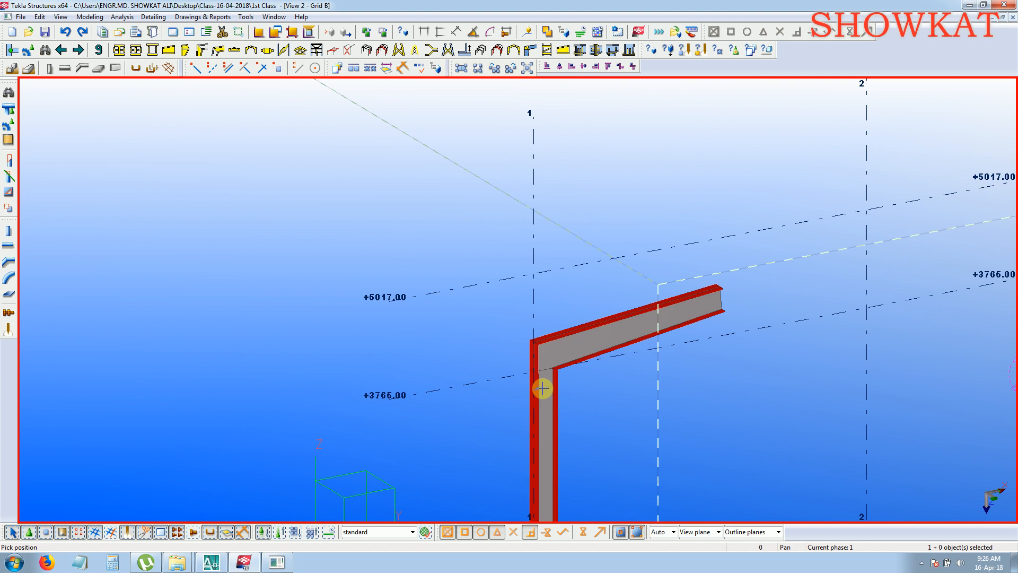
pyautogui.scroll(3, 555, 292)
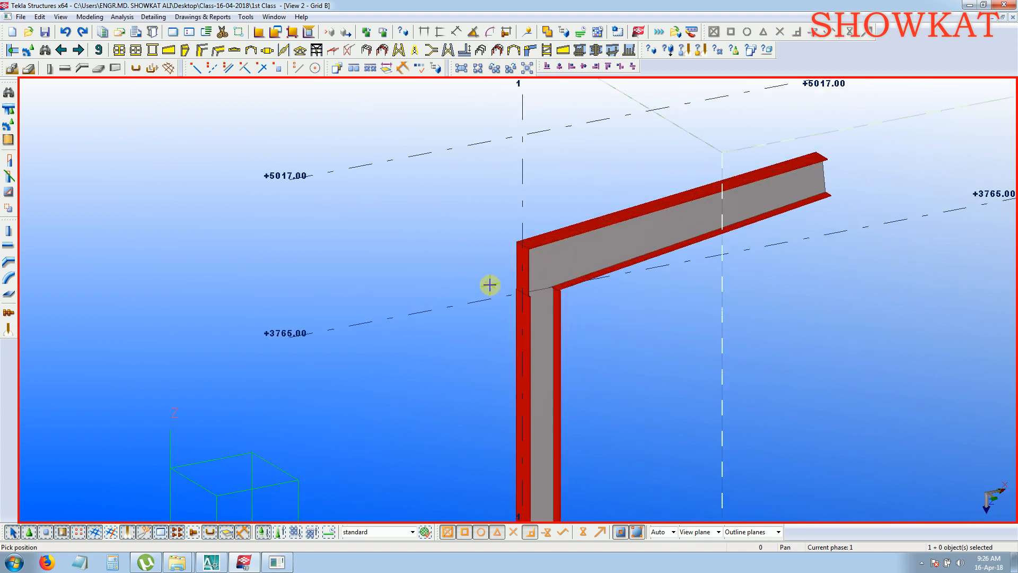
pyautogui.scroll(2, 489, 285)
pyautogui.click(557, 289)
pyautogui.scroll(2, 439, 229)
pyautogui.keyDown('ctrl'); pyautogui.moveTo(501, 259); pyautogui.dragTo(370, 265, button='middle'); pyautogui.keyUp('ctrl')
pyautogui.scroll(4, 597, 319)
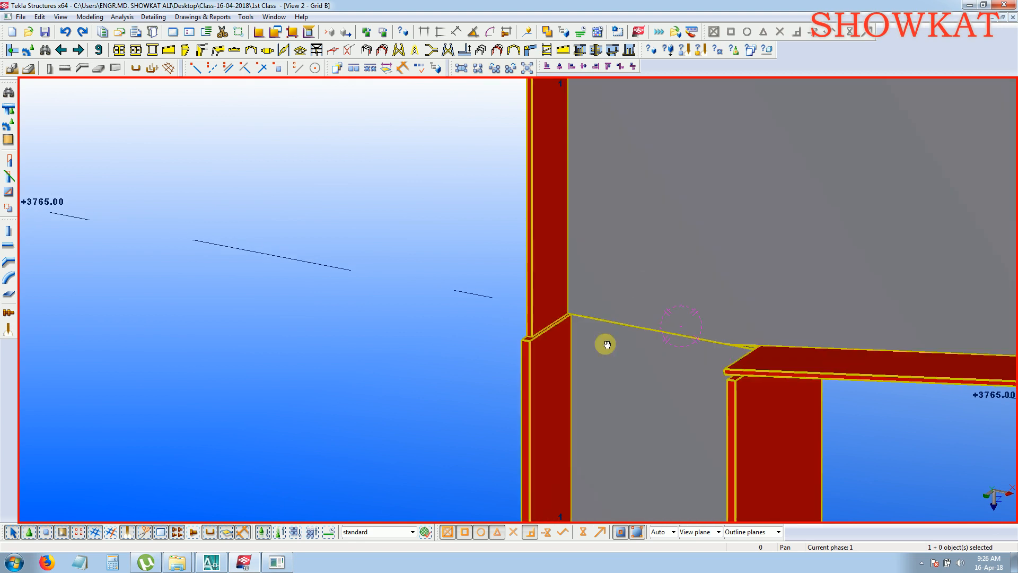
pyautogui.moveTo(611, 376); pyautogui.dragTo(581, 271, button='middle')
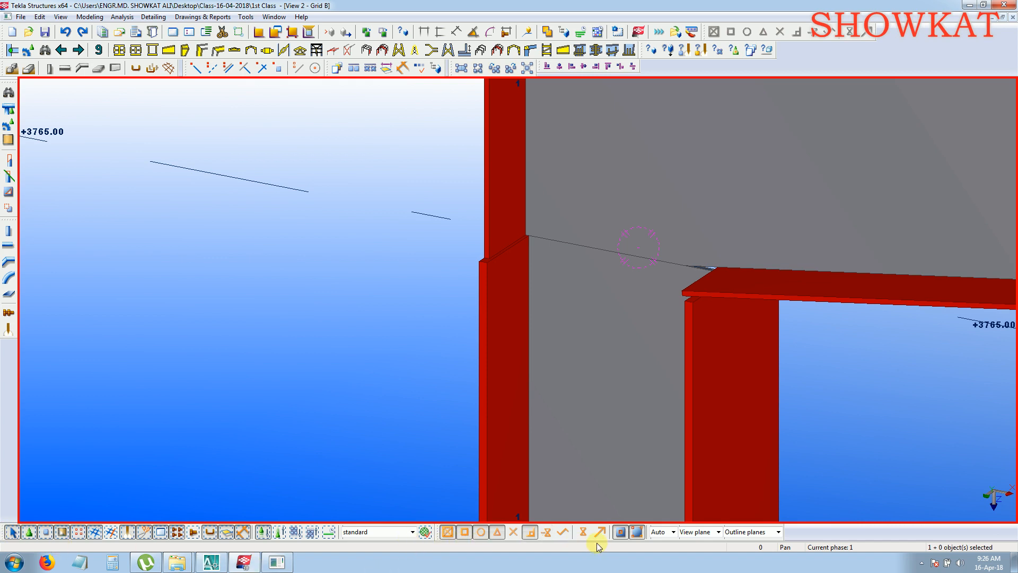
# Open the Tapered frame comonor (S53) properties from the beam and dismiss them without changes.
pyautogui.click(385, 359)
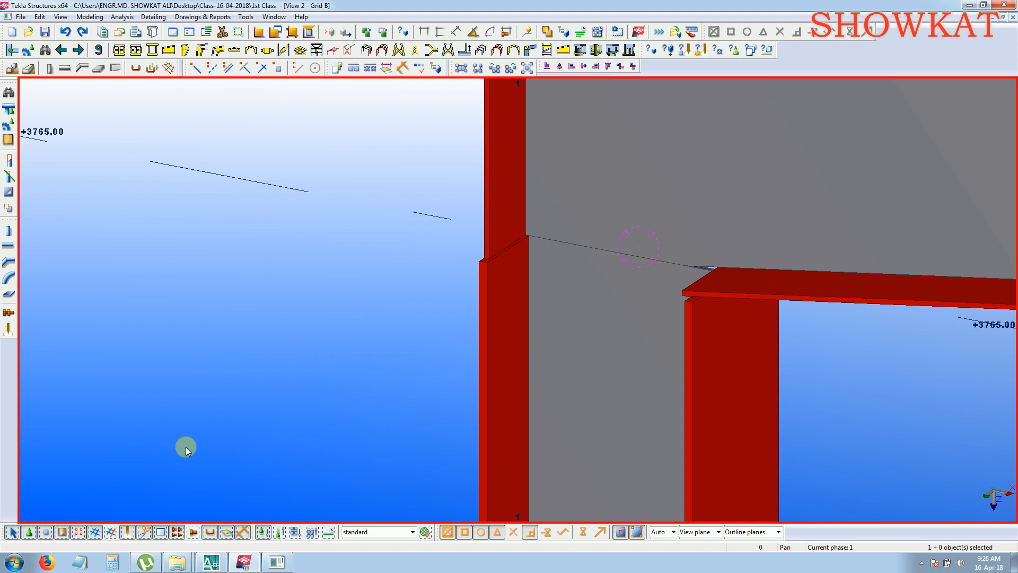
pyautogui.scroll(-1, 806, 265)
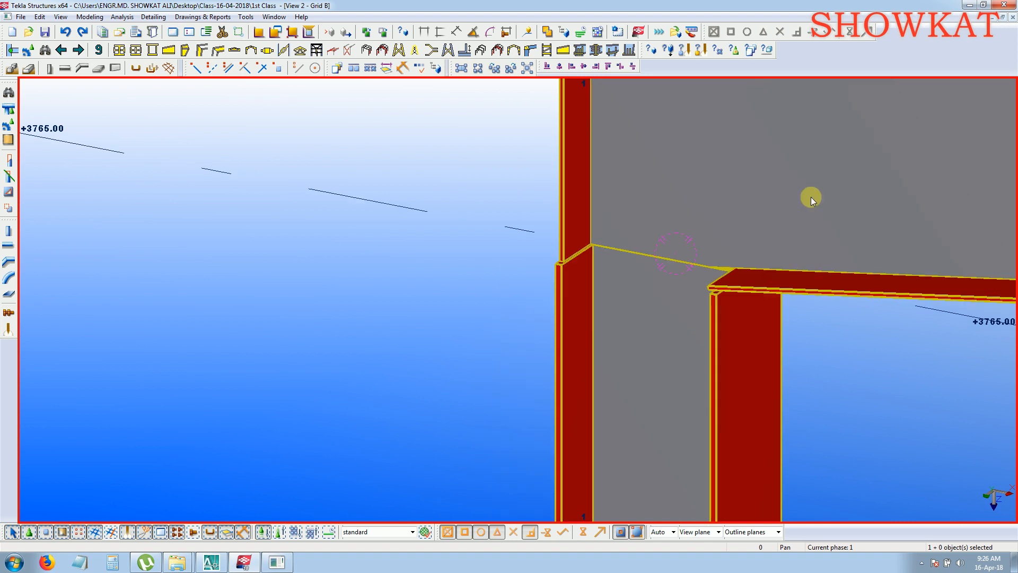
pyautogui.doubleClick(782, 272)
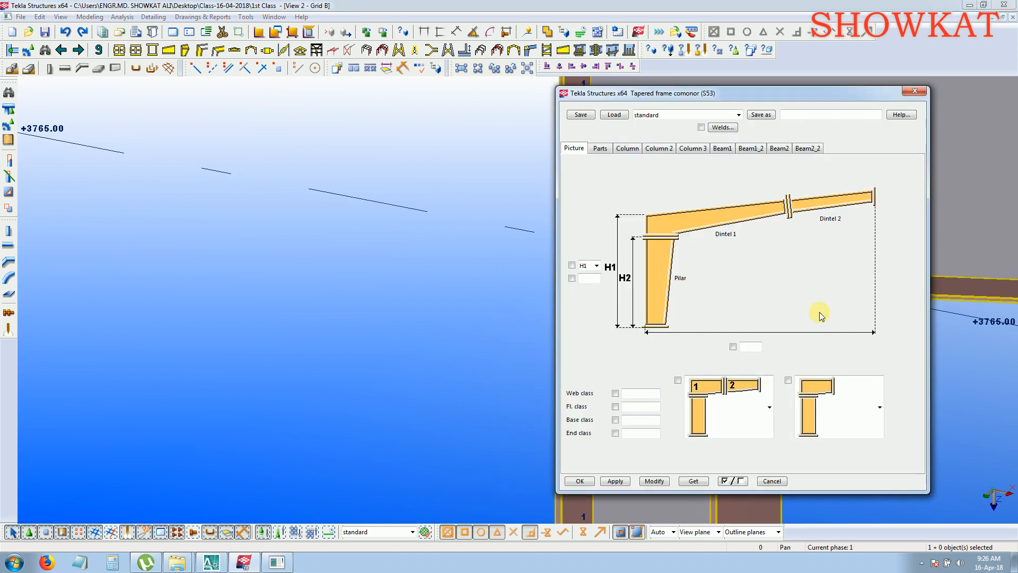
pyautogui.click(771, 480)
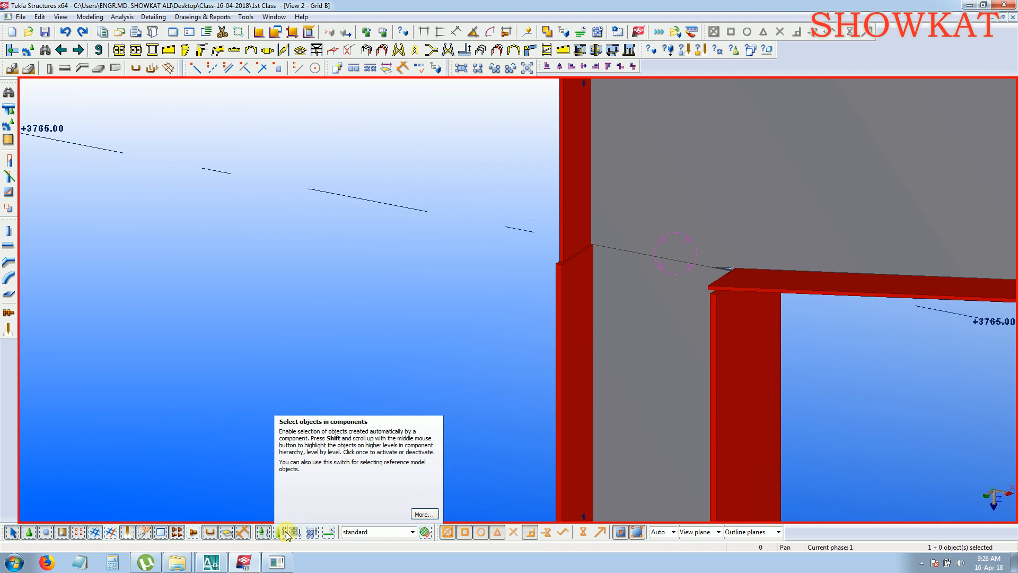
# Enable selecting objects in components and test the selection on the beam alone.
pyautogui.click(718, 275)
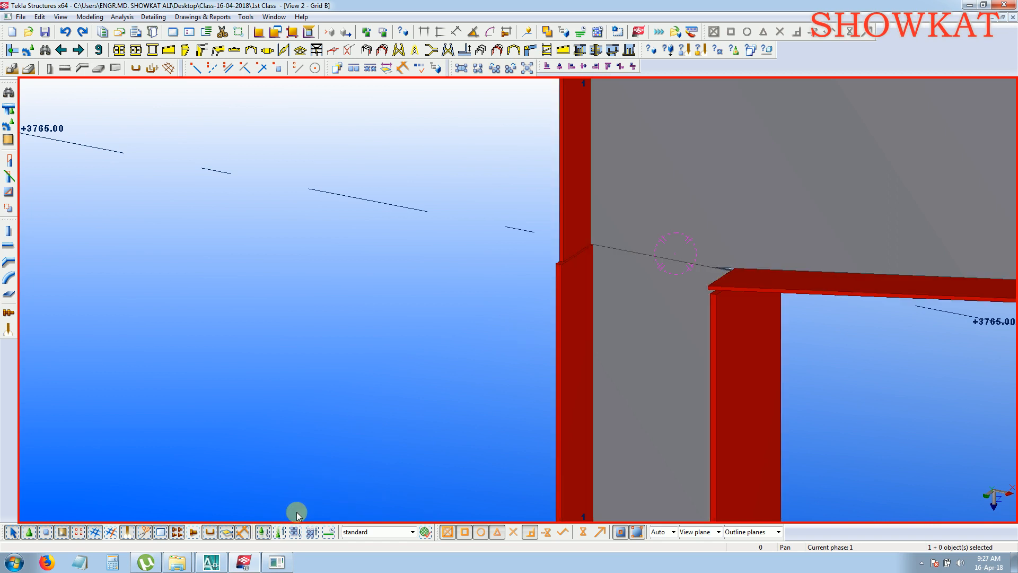
pyautogui.click(279, 532)
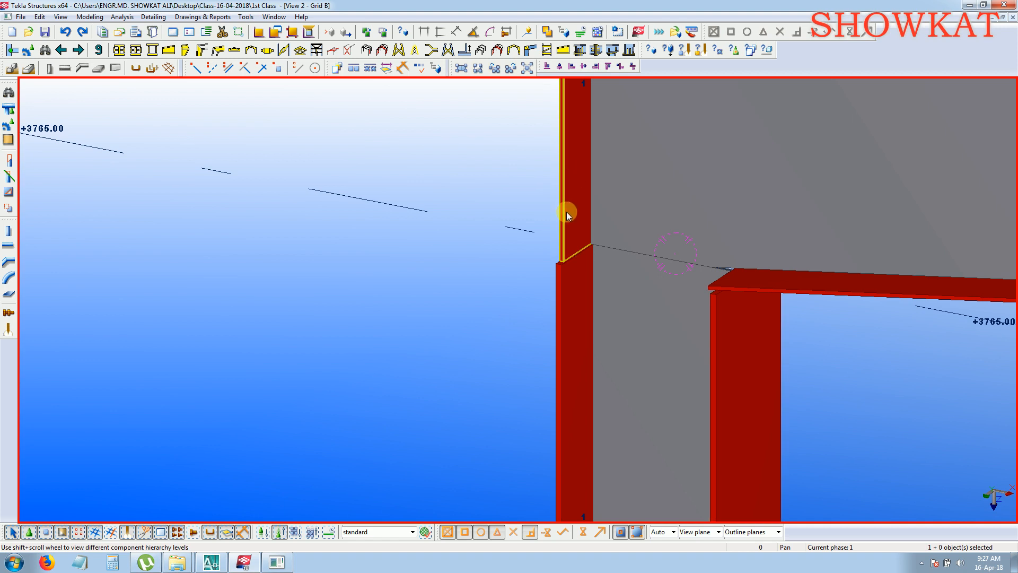
pyautogui.click(796, 173)
pyautogui.click(409, 350)
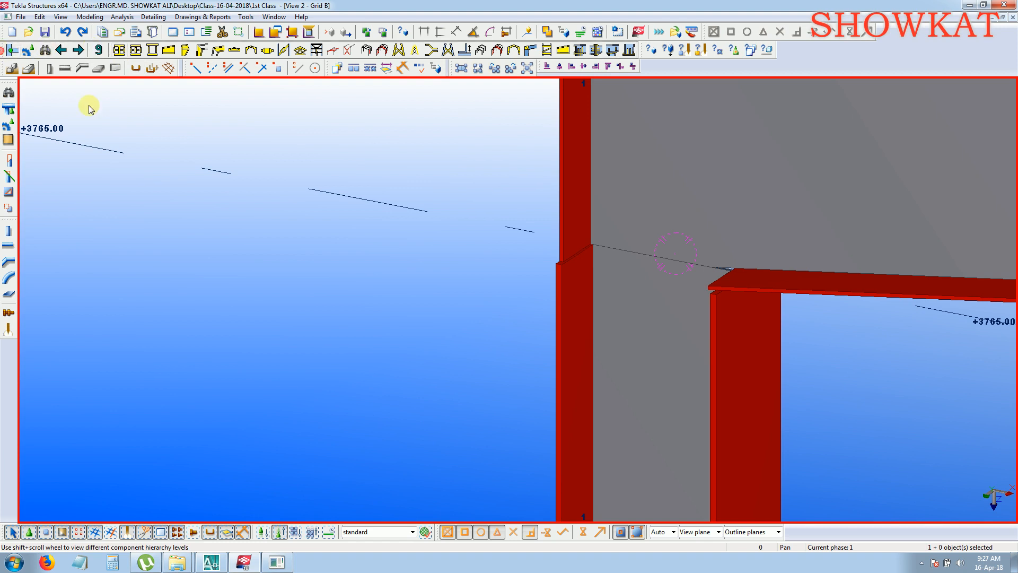
# Browse through the component catalogue pages and return to the Components 9 set.
pyautogui.moveTo(5, 50); pyautogui.dragTo(149, 173)
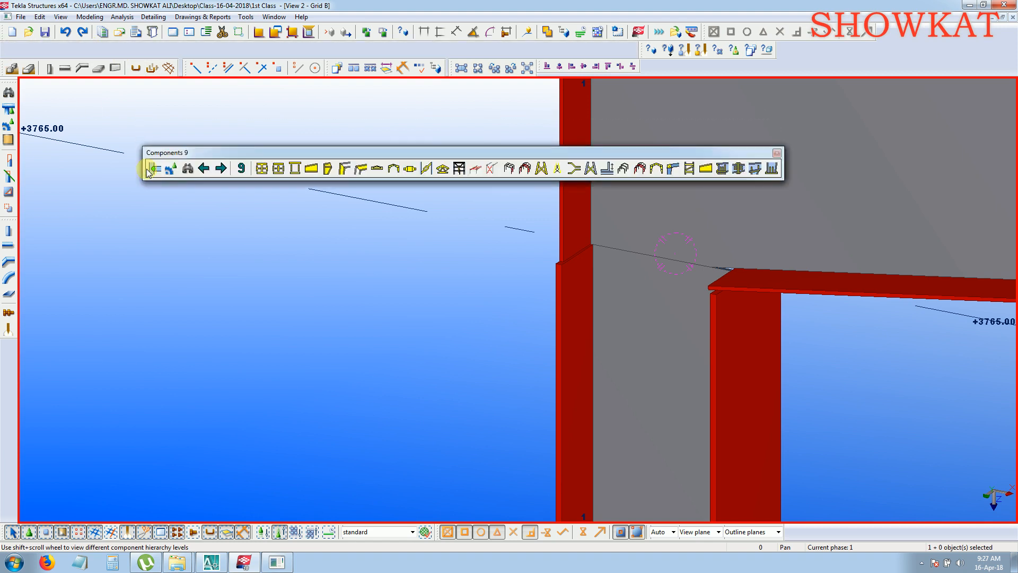
pyautogui.moveTo(322, 154); pyautogui.dragTo(284, 109)
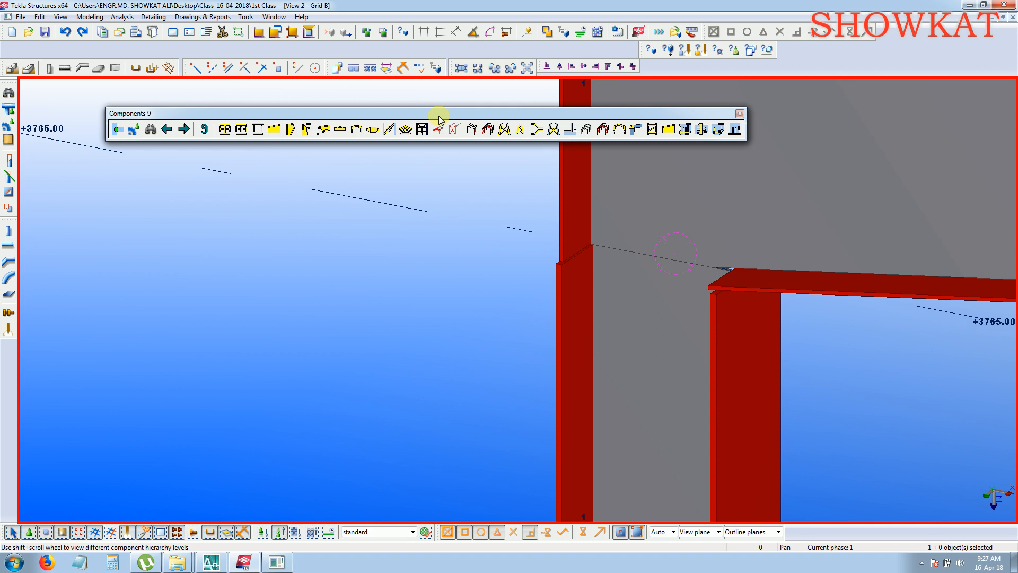
pyautogui.click(185, 129)
pyautogui.click(185, 129)
pyautogui.click(185, 128)
pyautogui.click(185, 129)
pyautogui.click(185, 129)
pyautogui.click(185, 128)
pyautogui.click(185, 129)
pyautogui.click(185, 129)
pyautogui.click(185, 129)
pyautogui.click(185, 129)
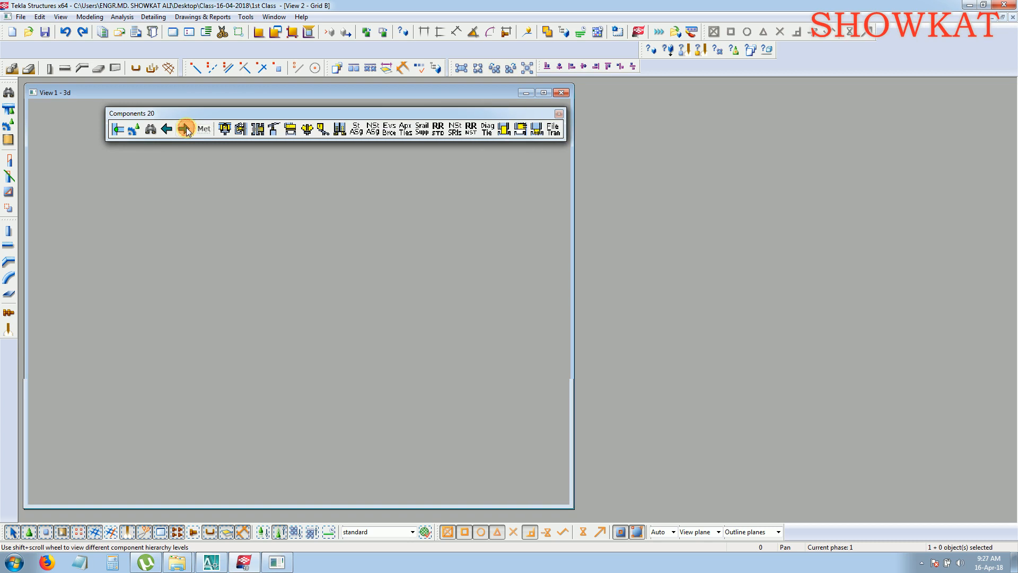
pyautogui.click(186, 129)
pyautogui.click(185, 129)
pyautogui.click(185, 129)
pyautogui.click(186, 129)
pyautogui.click(185, 129)
pyautogui.click(185, 128)
pyautogui.click(186, 129)
pyautogui.click(185, 129)
pyautogui.click(185, 129)
pyautogui.click(185, 129)
pyautogui.click(185, 129)
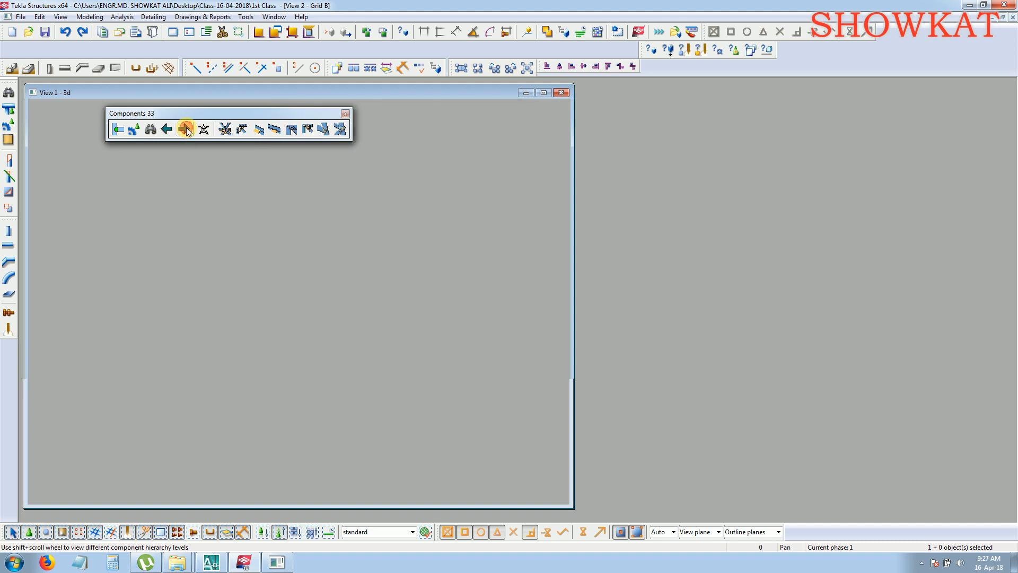
pyautogui.click(185, 128)
pyautogui.click(185, 129)
pyautogui.click(185, 129)
pyautogui.click(185, 129)
pyautogui.click(185, 129)
pyautogui.click(186, 129)
pyautogui.click(185, 129)
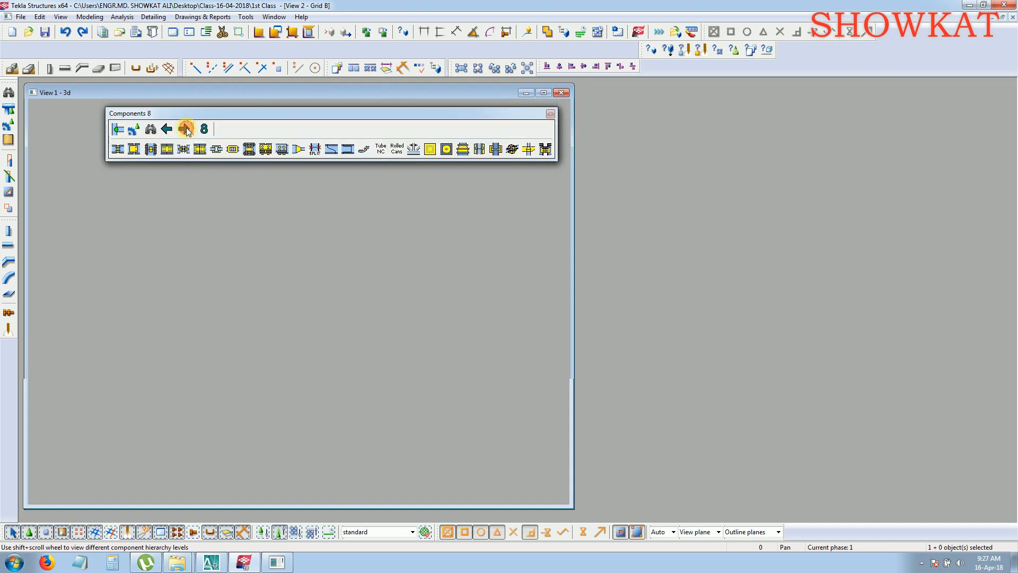
pyautogui.click(185, 129)
pyautogui.click(185, 129)
pyautogui.moveTo(282, 110); pyautogui.dragTo(179, 47)
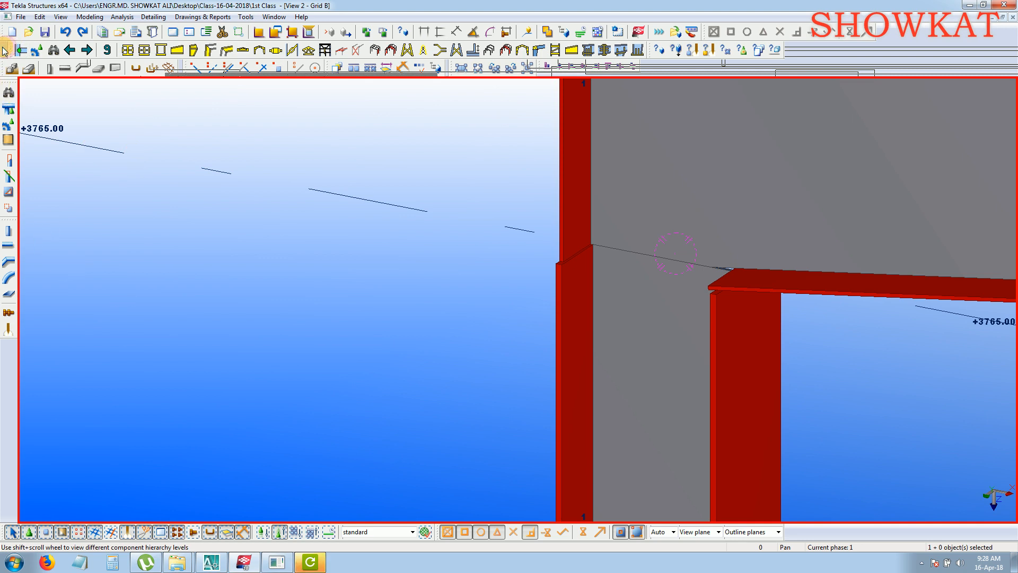
pyautogui.moveTo(8, 49); pyautogui.dragTo(2, 49)
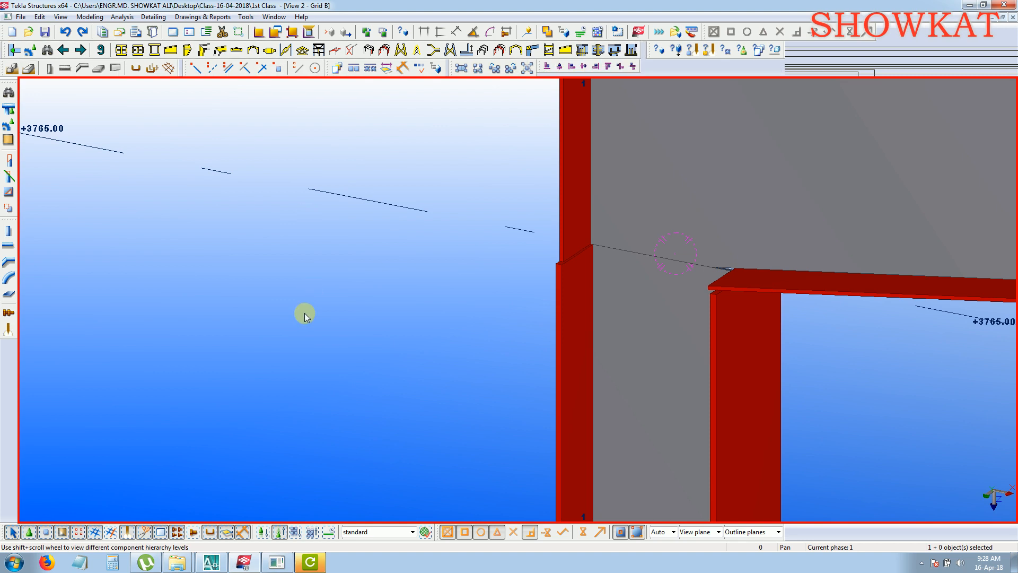
# Start the Tapered column to tapered beam (199) connection and accept its standard settings.
pyautogui.moveTo(467, 359); pyautogui.dragTo(419, 348, button='middle')
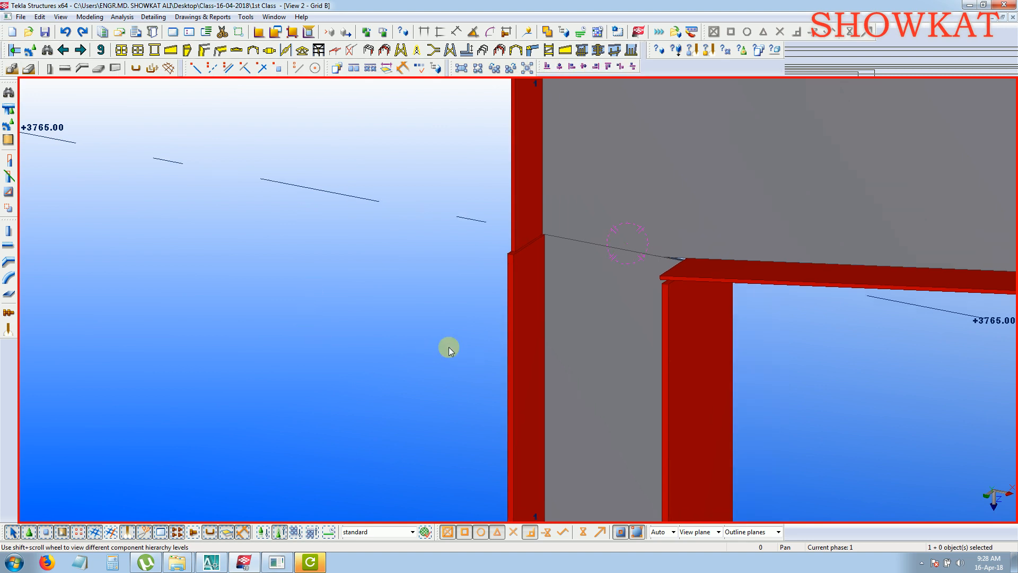
pyautogui.click(588, 51)
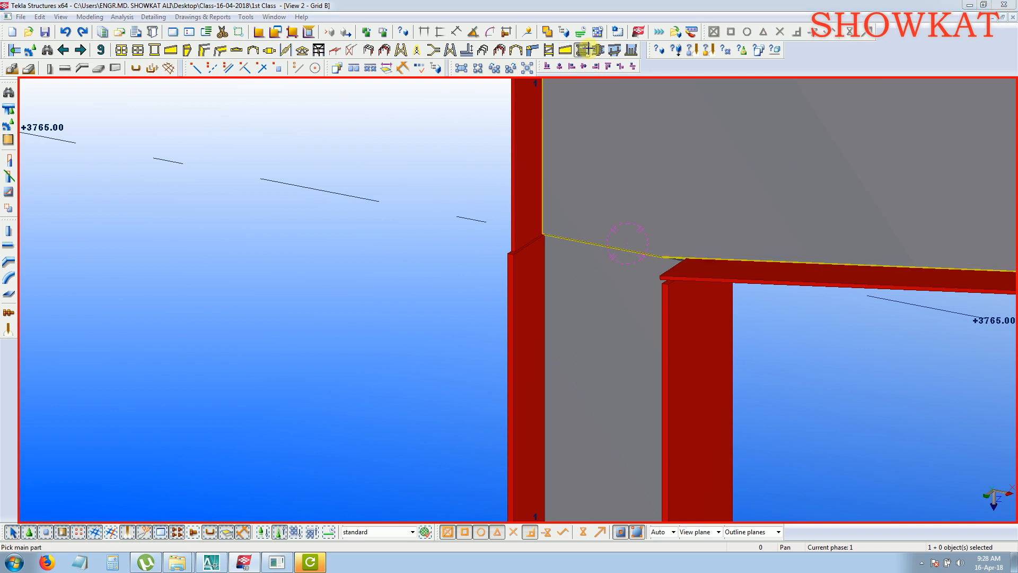
pyautogui.moveTo(452, 20); pyautogui.dragTo(408, 58)
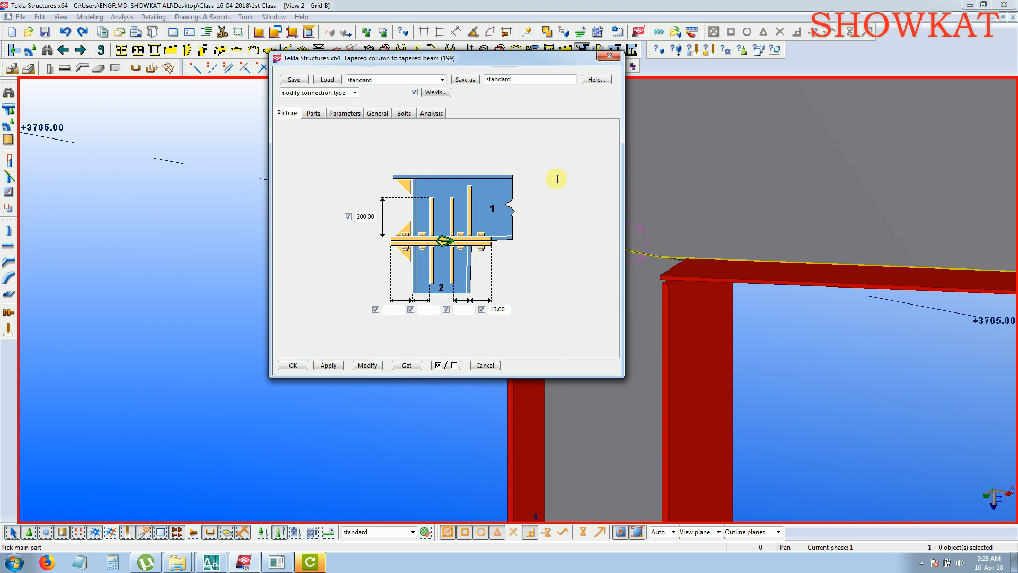
pyautogui.moveTo(522, 60); pyautogui.dragTo(710, 26)
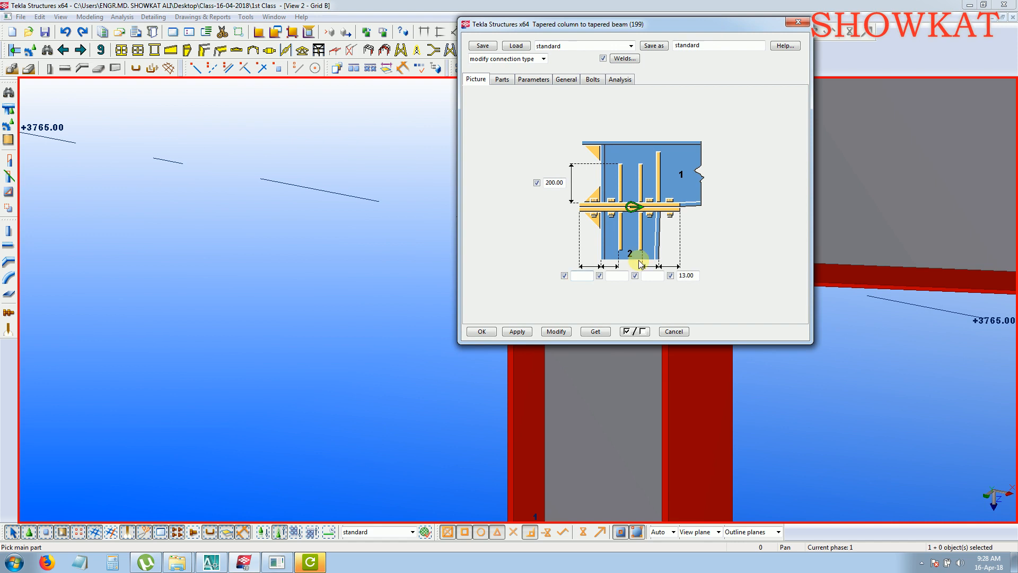
pyautogui.click(688, 173)
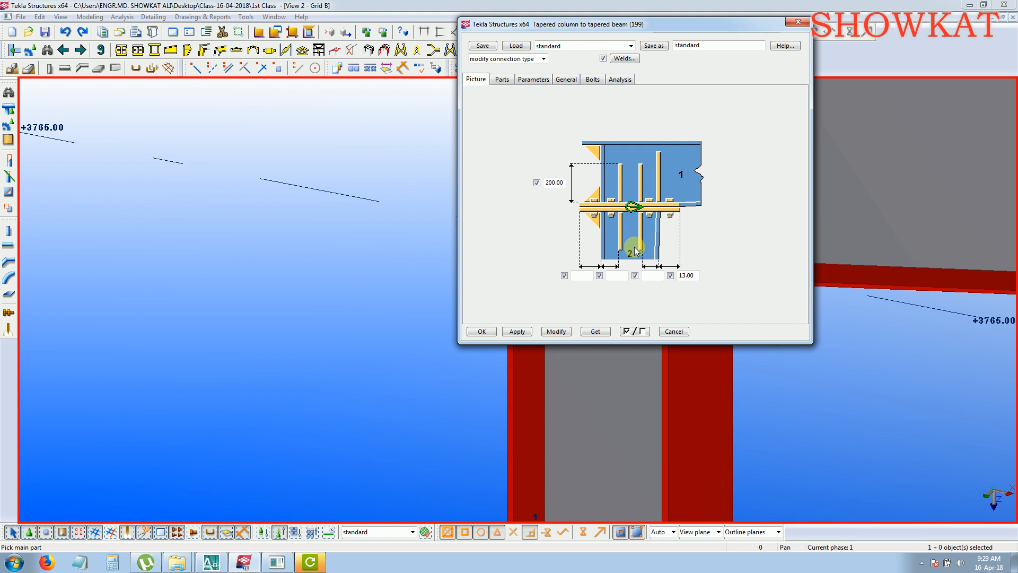
pyautogui.click(556, 331)
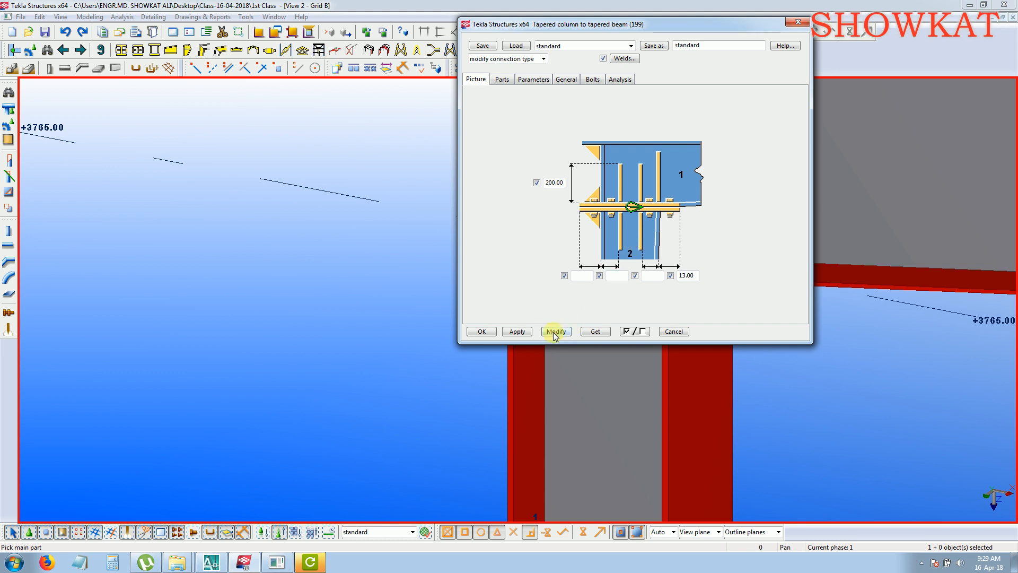
pyautogui.click(481, 331)
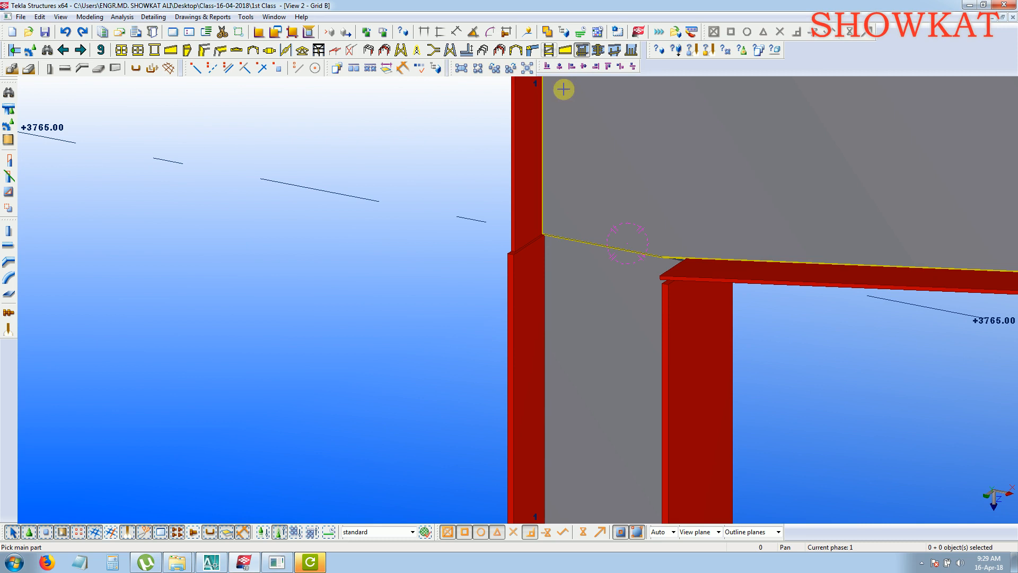
# Try to create the connection with the column as main part and the beam as secondary part.
pyautogui.click(598, 305)
pyautogui.click(771, 183)
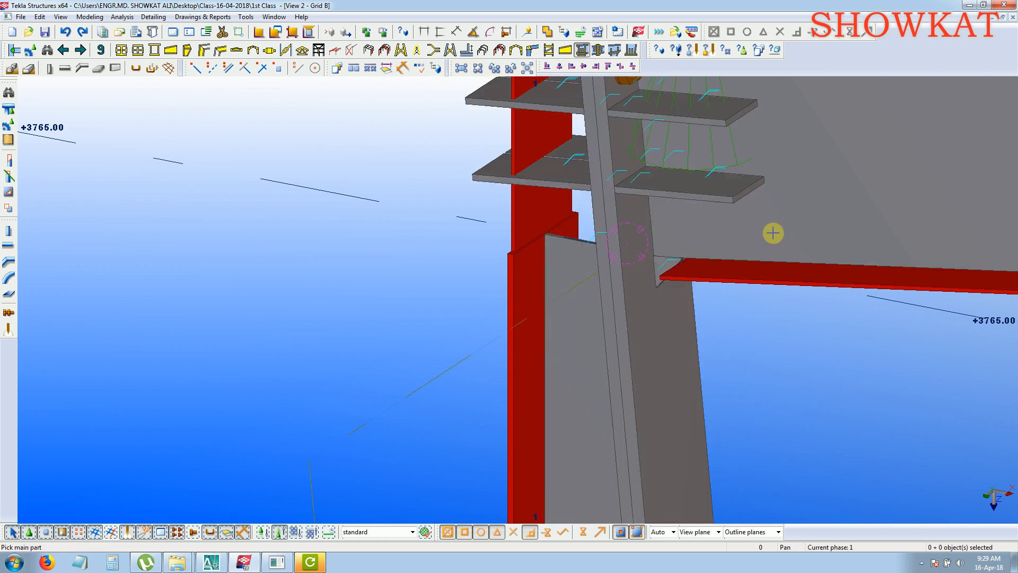
pyautogui.scroll(-5, 771, 182)
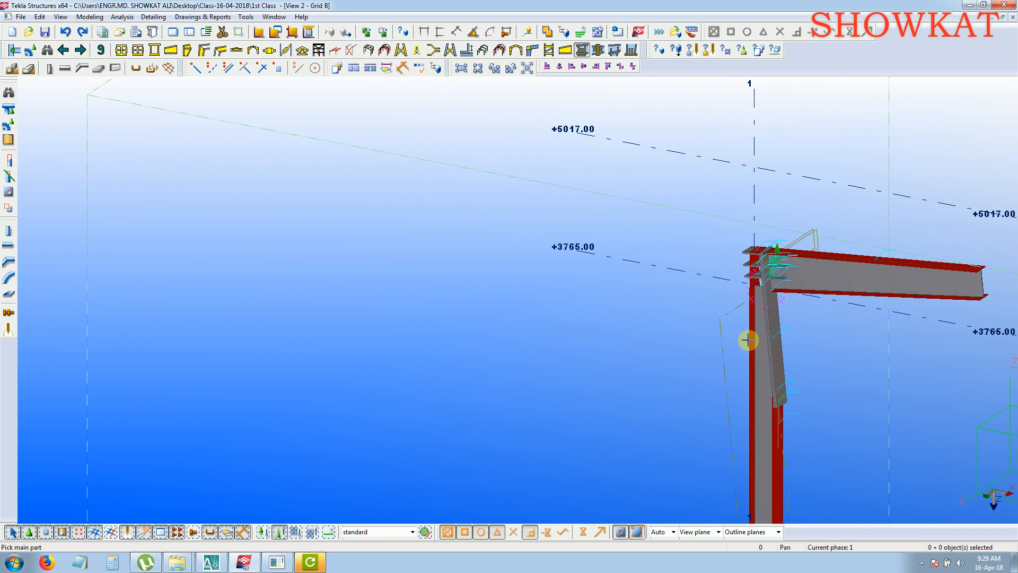
pyautogui.scroll(3, 750, 318)
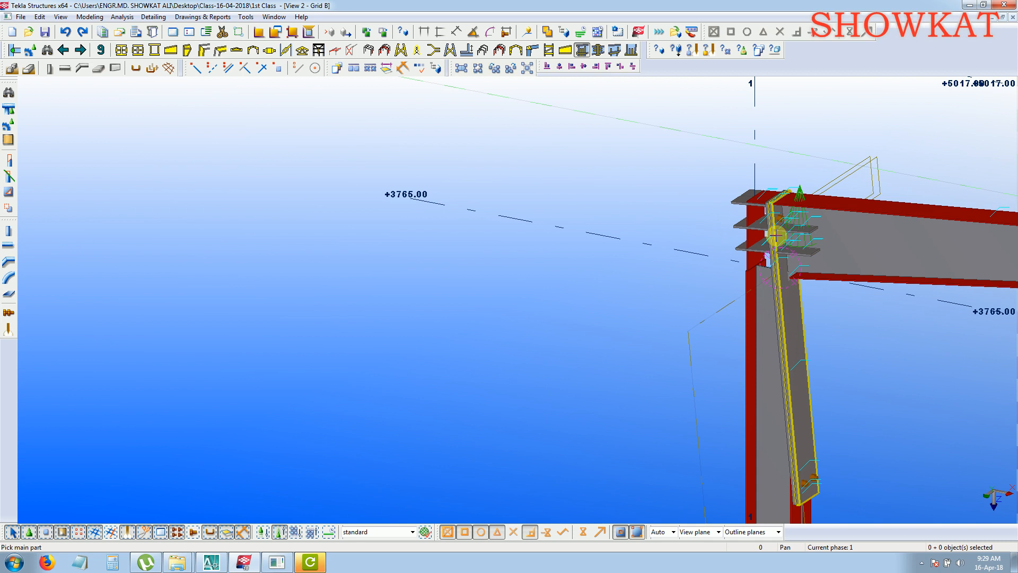
pyautogui.scroll(5, 776, 236)
# Create the tapered column to tapered beam connection with the beam as main part and the column as secondary part.
pyautogui.click(823, 235)
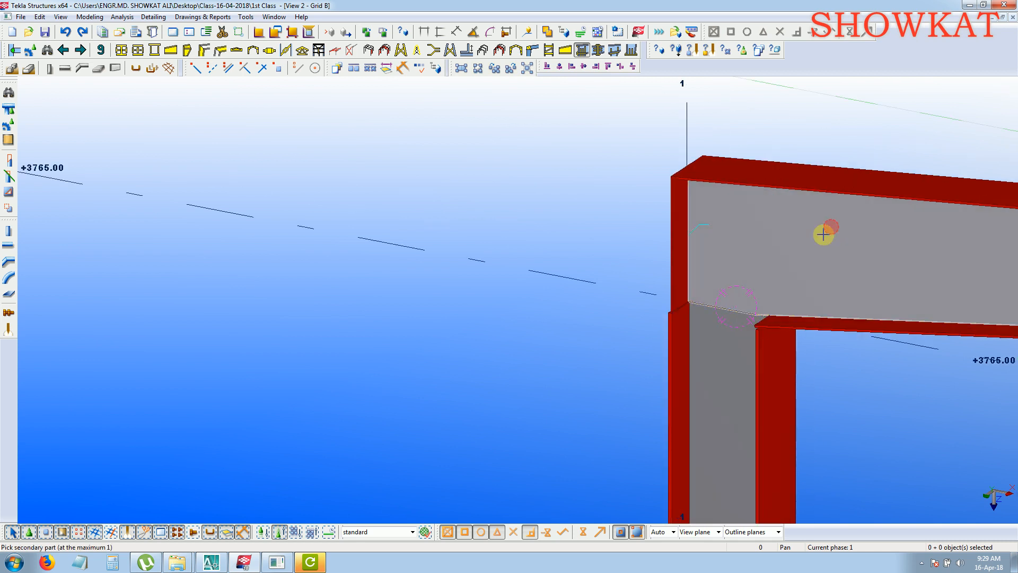
pyautogui.click(722, 373)
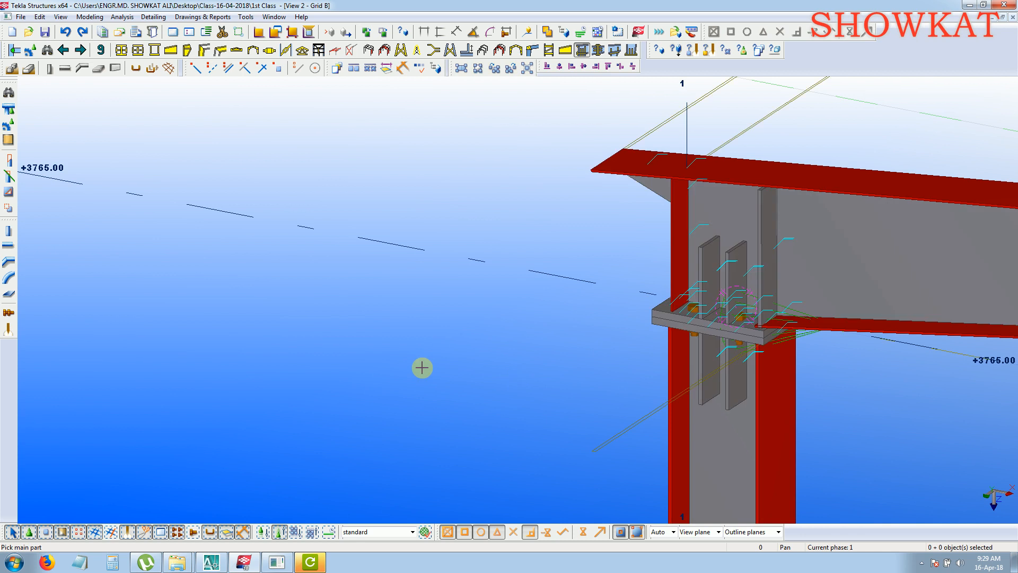
pyautogui.rightClick(431, 358)
pyautogui.click(466, 365)
pyautogui.click(553, 326)
# Open the tapered column to tapered beam connection's properties and examine its end plates, stiffeners and bolts from several angles.
pyautogui.scroll(1, 738, 280)
pyautogui.click(738, 280)
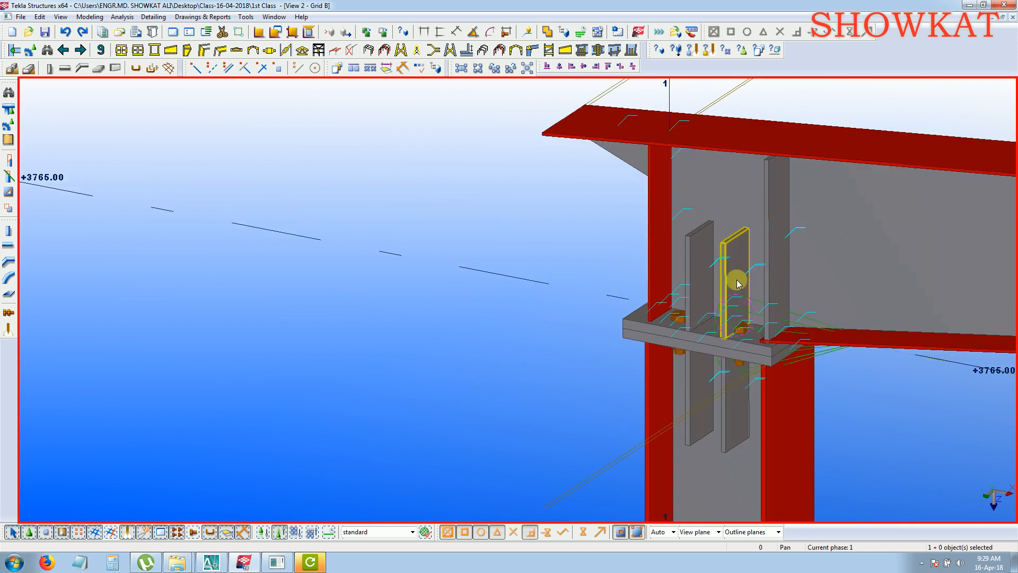
pyautogui.moveTo(545, 368); pyautogui.dragTo(477, 291, button='middle')
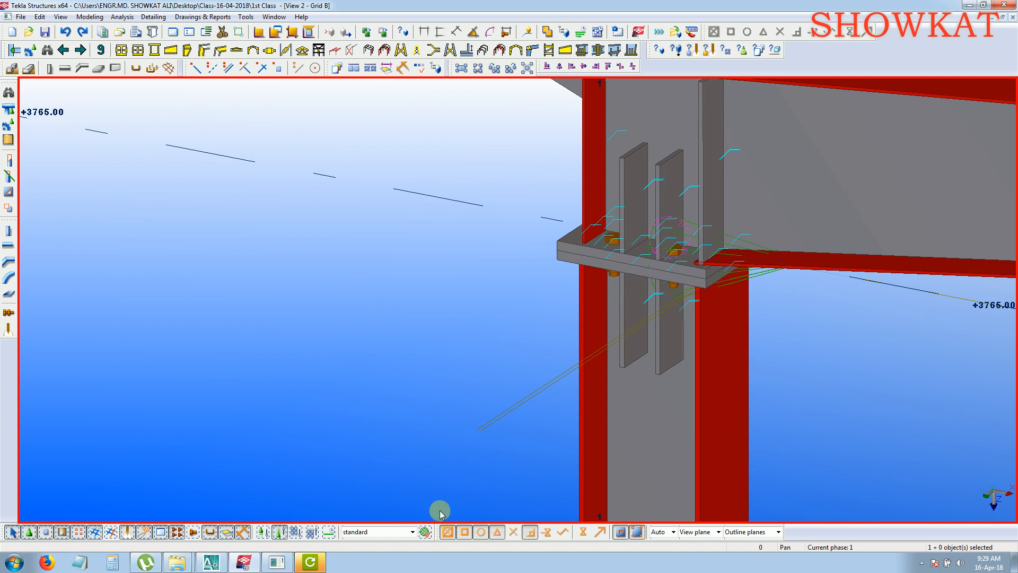
pyautogui.click(262, 532)
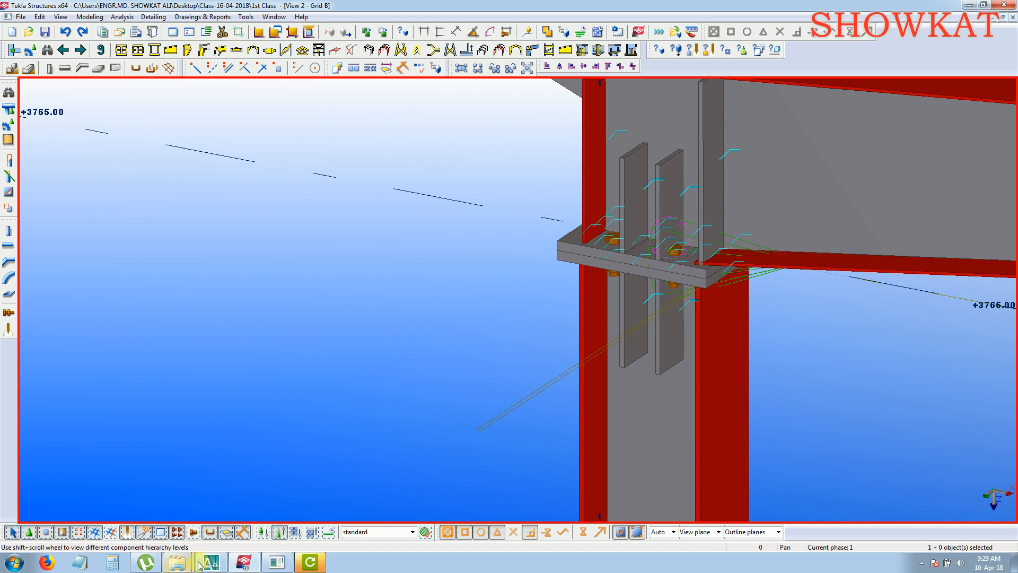
pyautogui.doubleClick(596, 254)
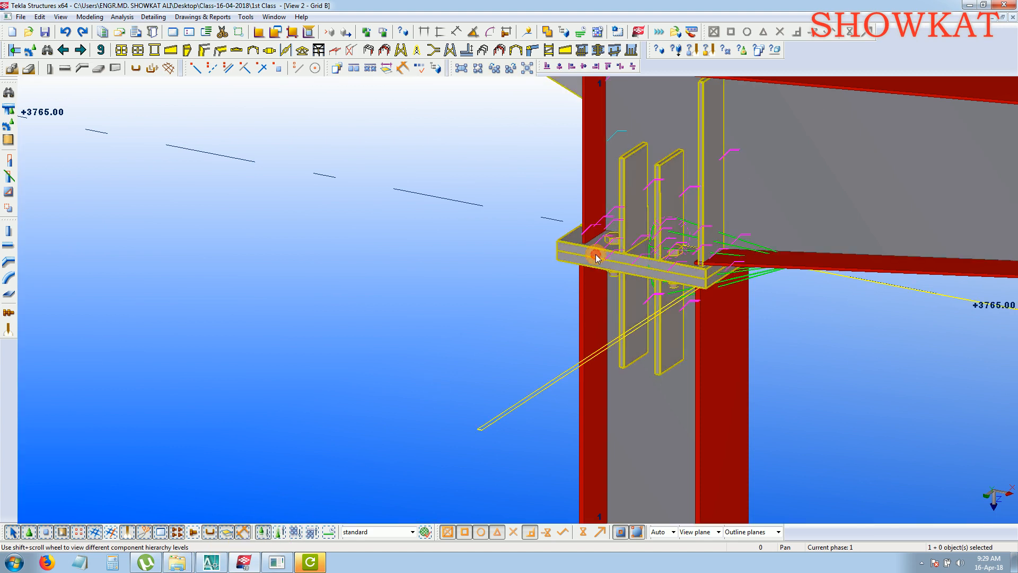
pyautogui.moveTo(663, 21); pyautogui.dragTo(331, 86)
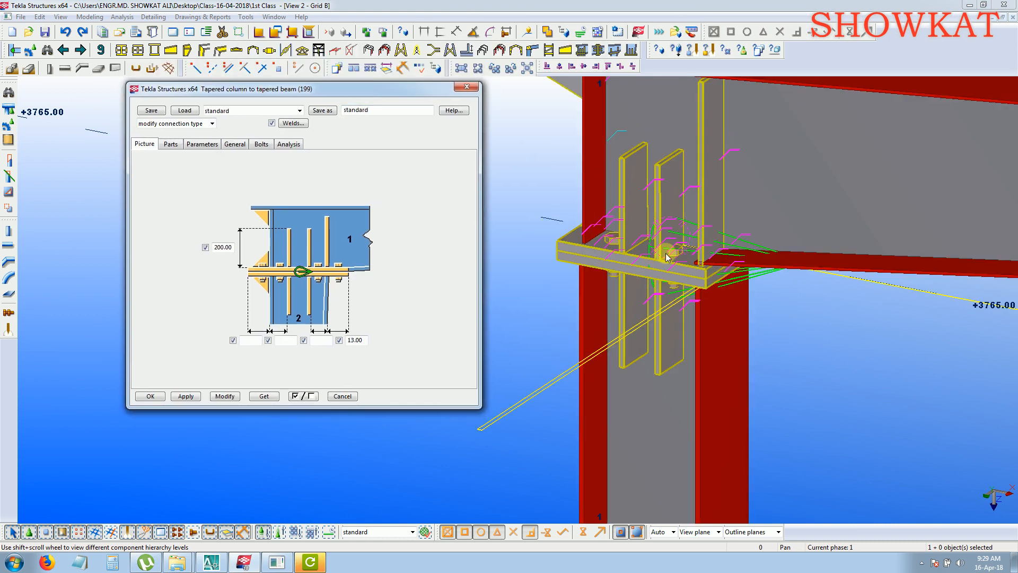
pyautogui.moveTo(676, 255)
pyautogui.keyDown('ctrl'); pyautogui.mouseDown(button='middle')
pyautogui.moveTo(739, 262)
pyautogui.moveTo(690, 268)
pyautogui.moveTo(718, 265)
pyautogui.moveTo(512, 236)
pyautogui.moveTo(693, 245)
pyautogui.moveTo(677, 246)
pyautogui.mouseUp(button='middle'); pyautogui.keyUp('ctrl')
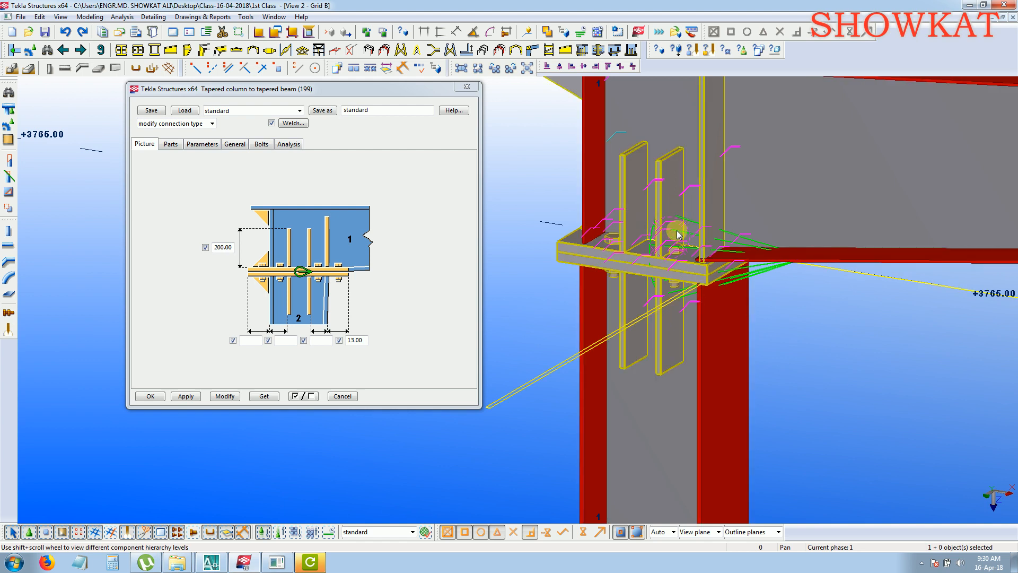
pyautogui.keyDown('ctrl'); pyautogui.moveTo(701, 241); pyautogui.dragTo(709, 220, button='middle'); pyautogui.keyUp('ctrl')
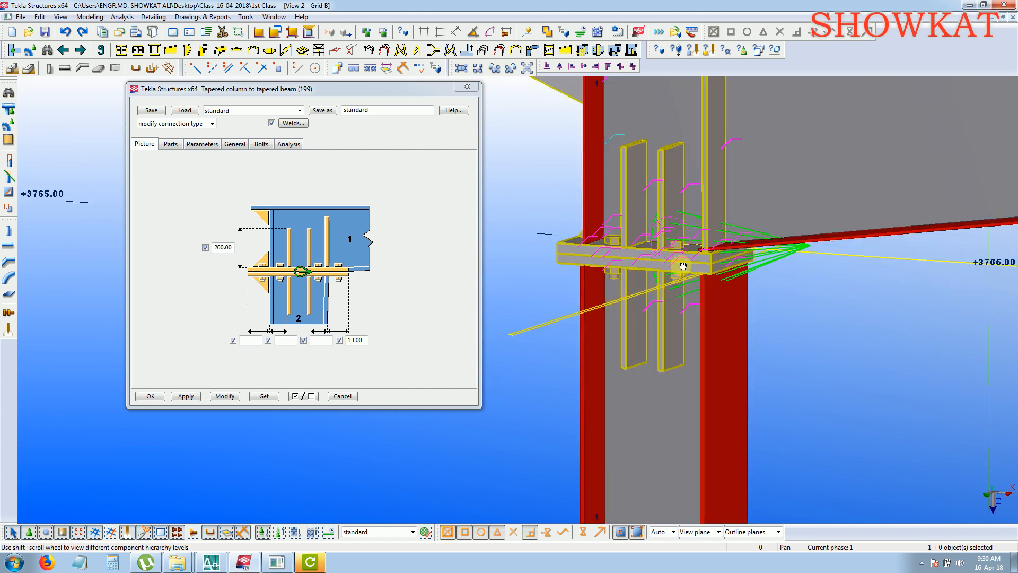
pyautogui.keyDown('ctrl'); pyautogui.moveTo(690, 285); pyautogui.dragTo(717, 284, button='middle'); pyautogui.keyUp('ctrl')
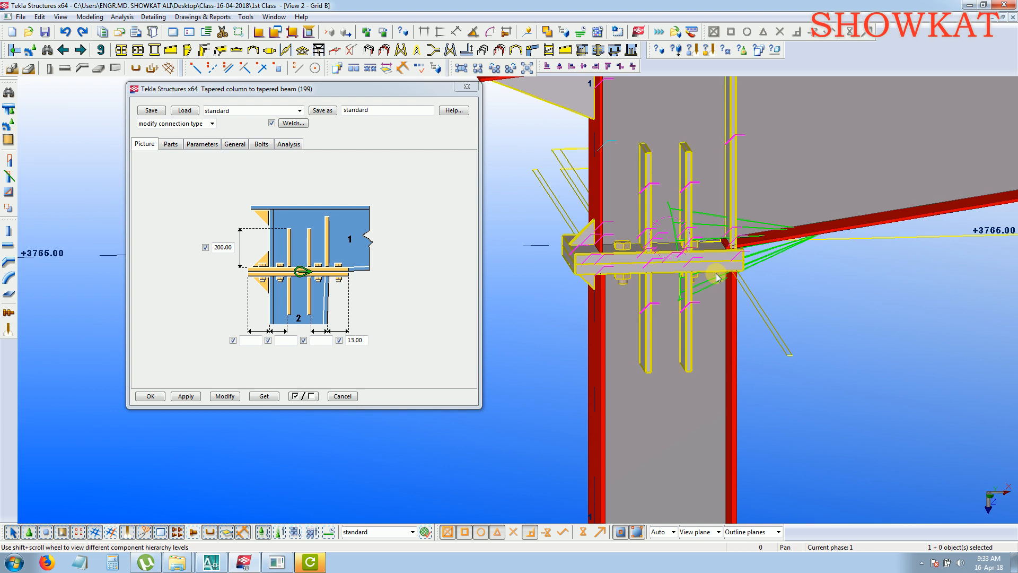
pyautogui.keyDown('ctrl'); pyautogui.moveTo(723, 277); pyautogui.dragTo(671, 303, button='middle'); pyautogui.keyUp('ctrl')
pyautogui.scroll(5, 671, 302)
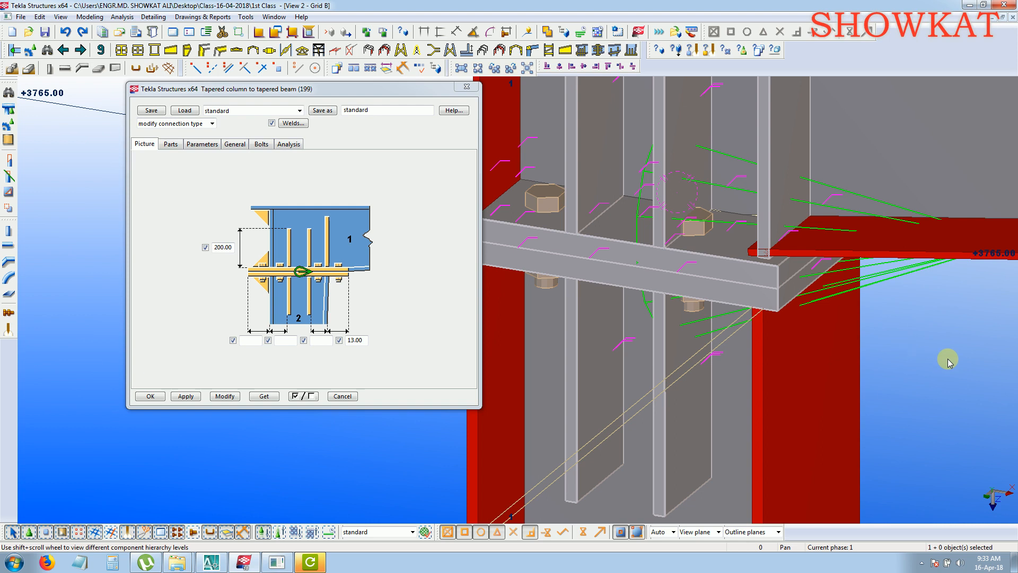
# Close the connection's properties and undo the tapered column to tapered beam connection.
pyautogui.click(467, 86)
pyautogui.click(799, 278)
pyautogui.hotkey('ctrl', 'z')
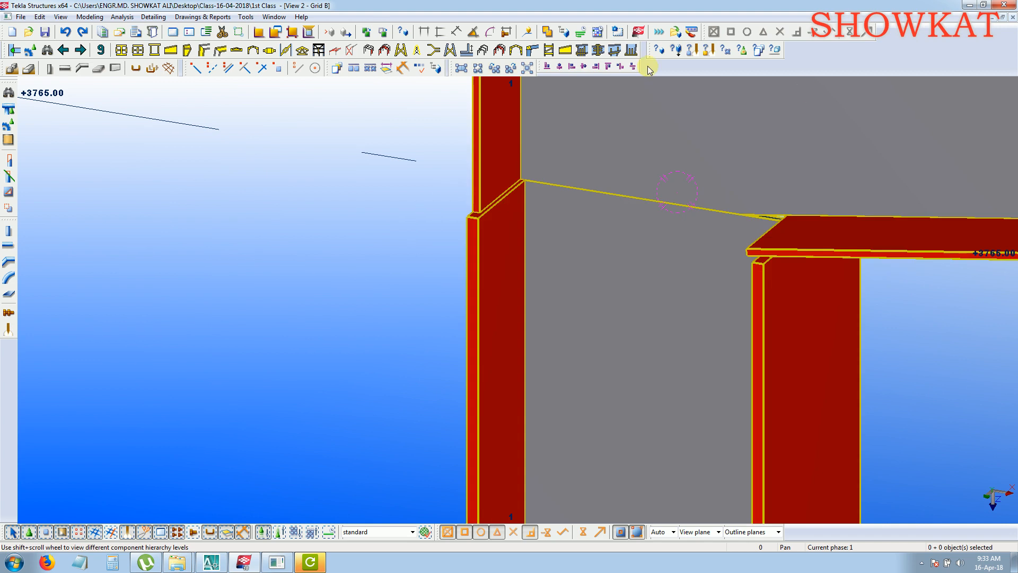
# Try a different connection component between the tapered beam and the column, and undo it.
pyautogui.click(631, 50)
pyautogui.click(280, 532)
pyautogui.click(780, 173)
pyautogui.click(647, 341)
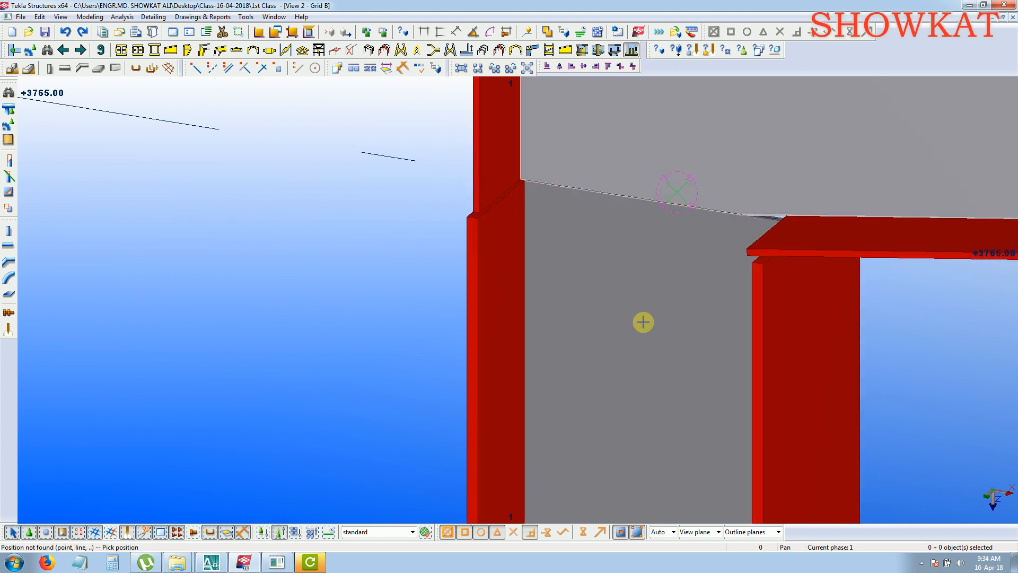
pyautogui.scroll(-2, 680, 417)
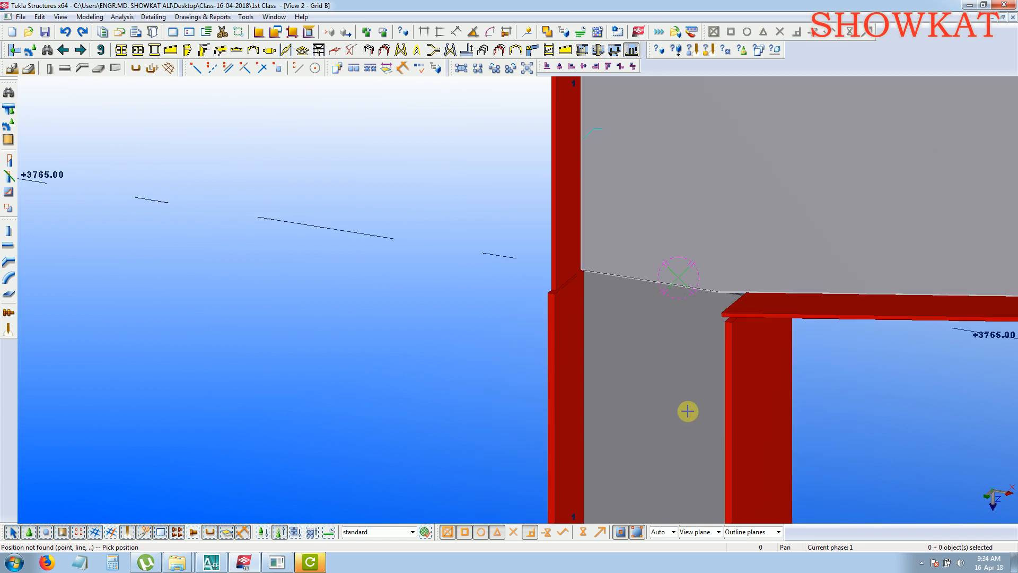
pyautogui.click(665, 415)
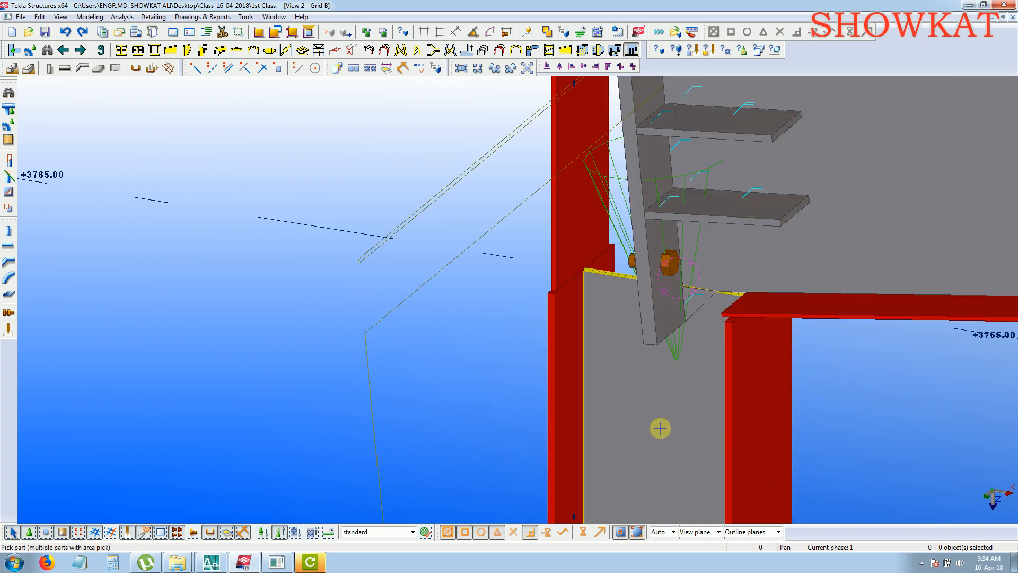
pyautogui.rightClick(480, 265)
pyautogui.click(497, 275)
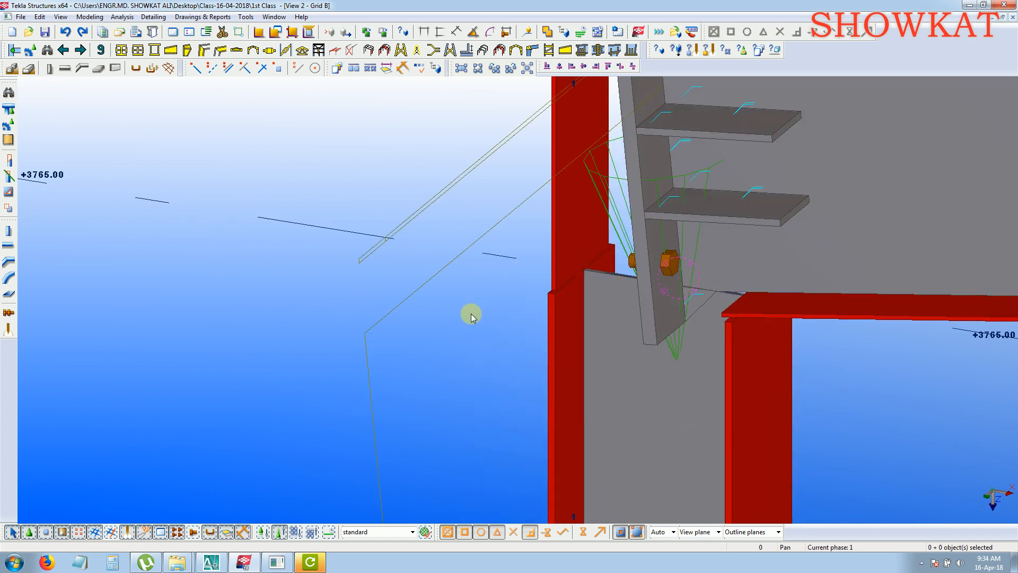
pyautogui.hotkey('ctrl', 'z')
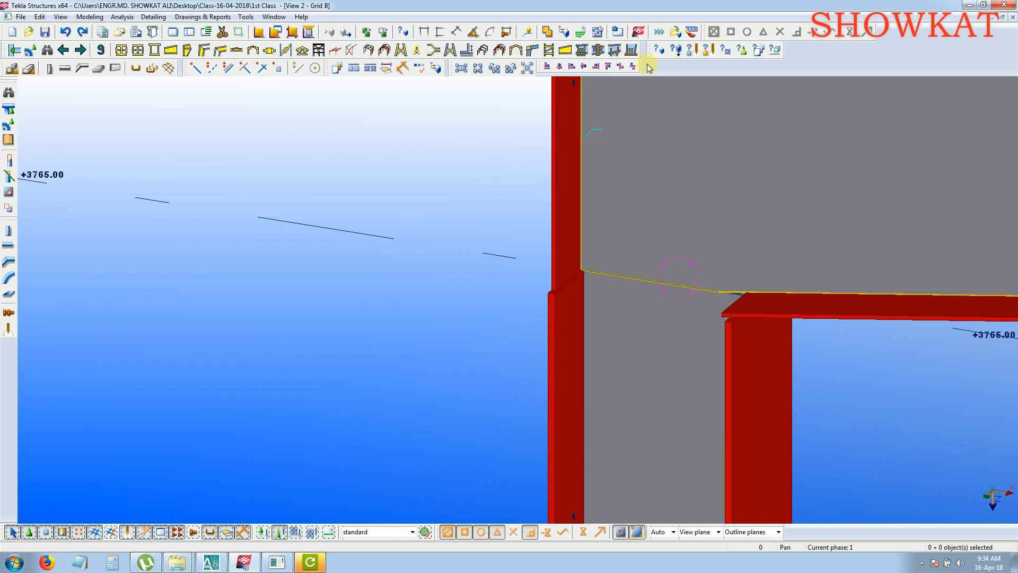
pyautogui.click(533, 50)
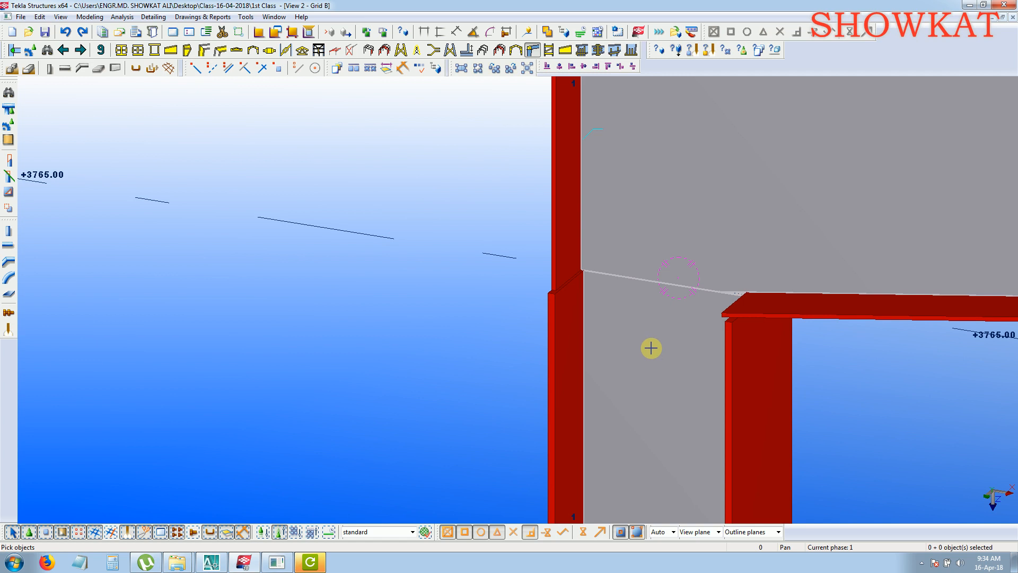
pyautogui.click(851, 242)
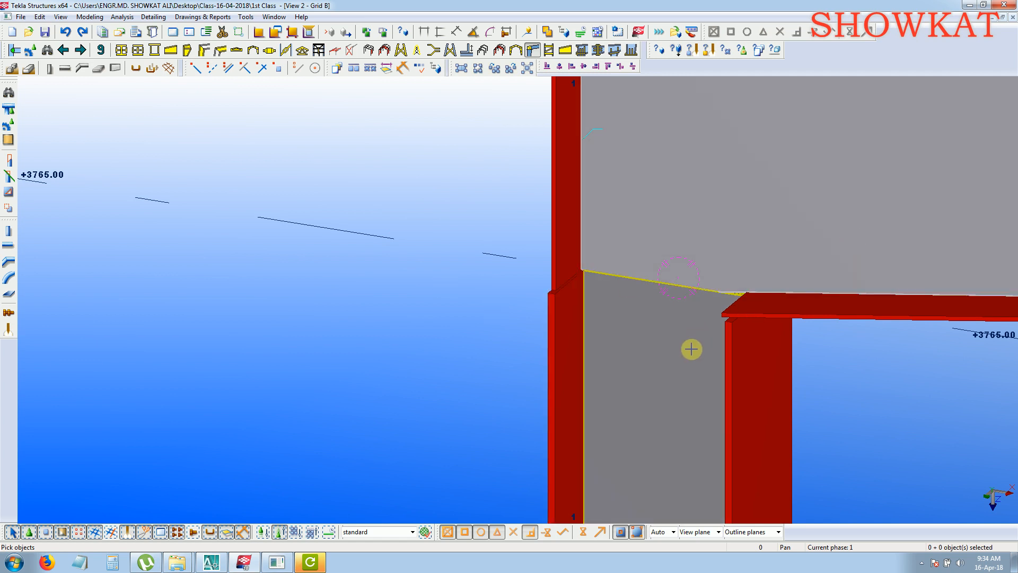
pyautogui.click(677, 355)
pyautogui.rightClick(425, 191)
pyautogui.click(460, 198)
pyautogui.click(598, 49)
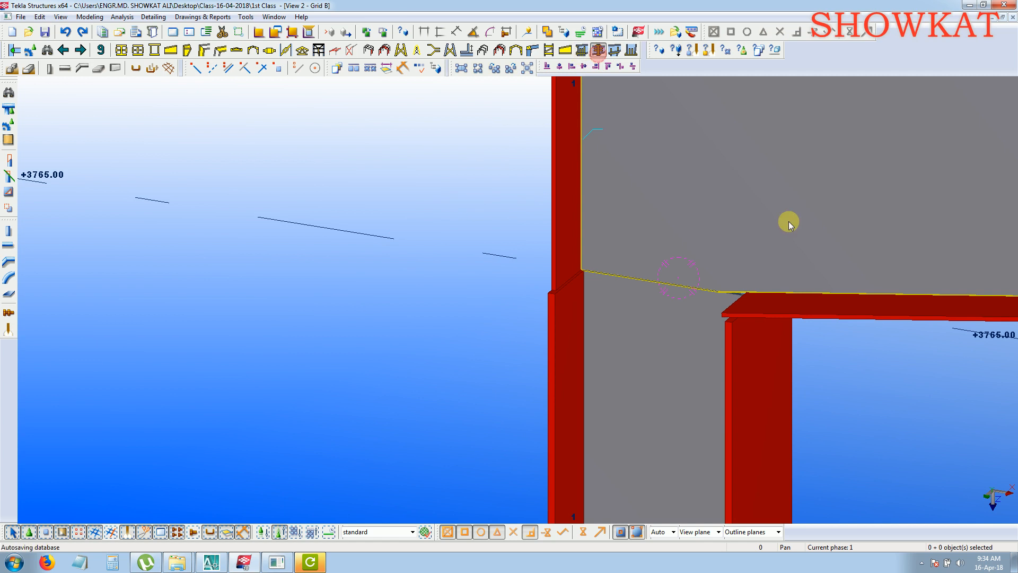
pyautogui.rightClick(389, 345)
pyautogui.click(419, 350)
pyautogui.scroll(-2, 438, 309)
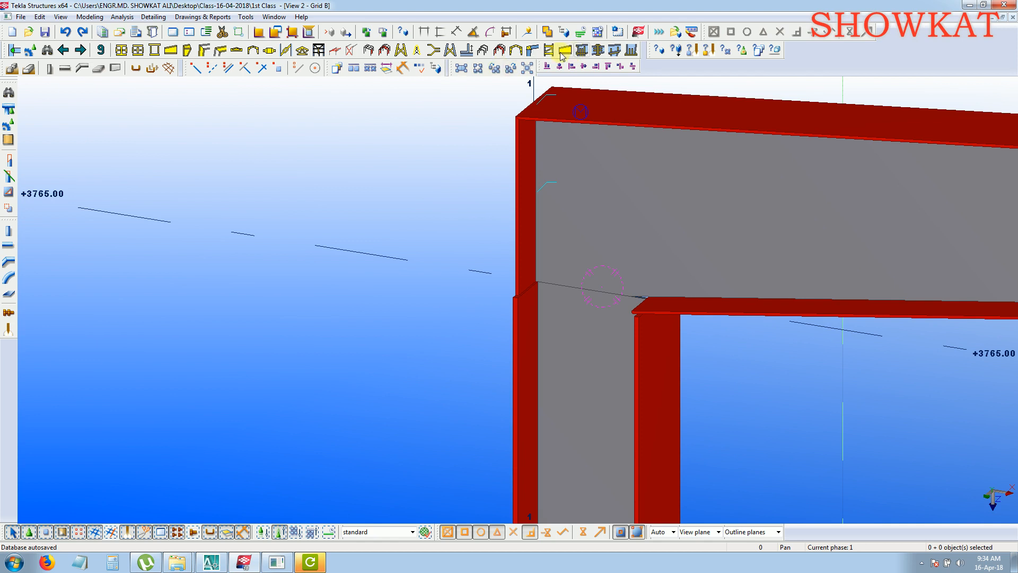
pyautogui.click(598, 50)
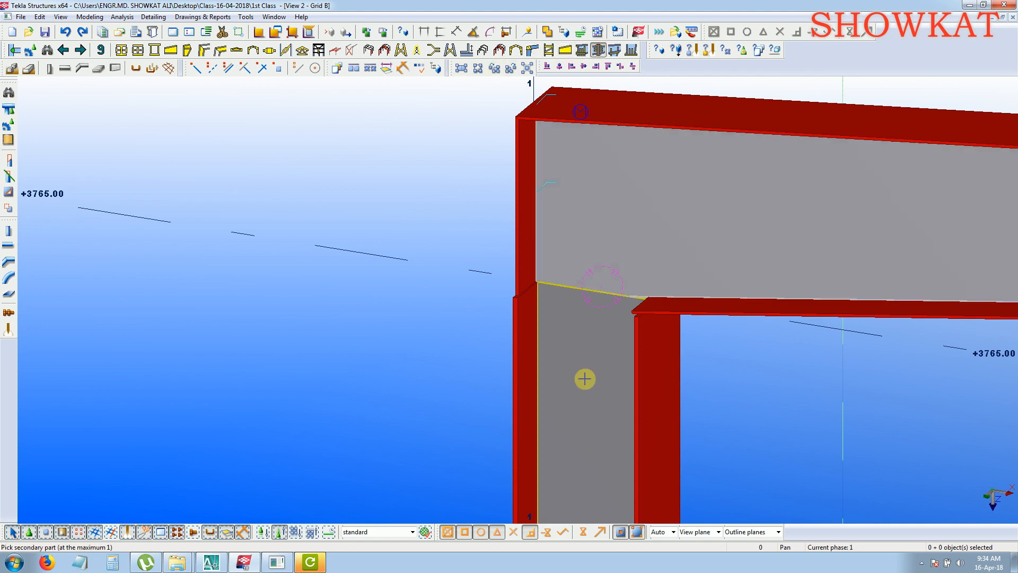
pyautogui.rightClick(409, 286)
pyautogui.click(424, 293)
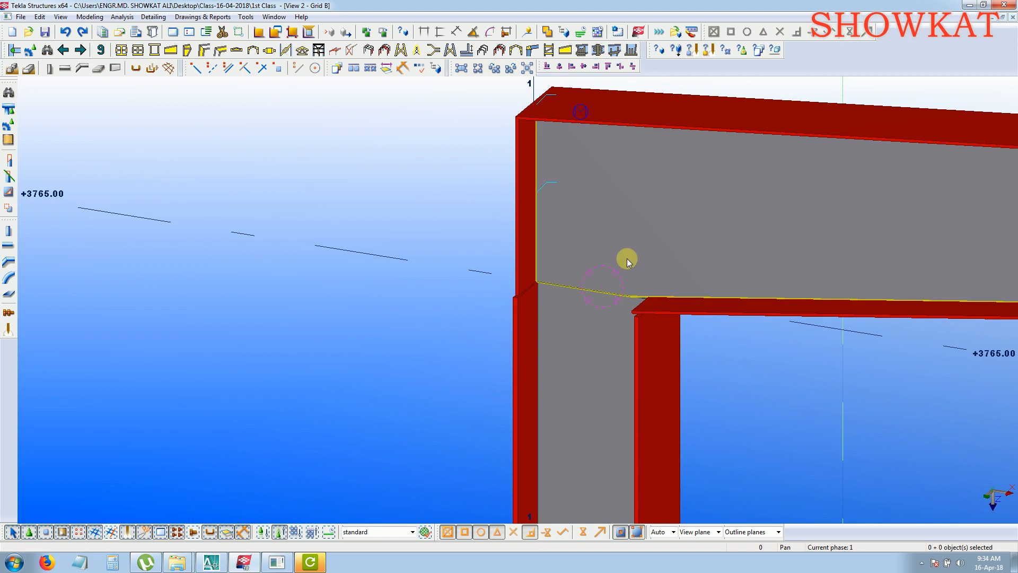
# Recreate the Tapered column to tapered beam (199) connection with the beam as main part and the column as secondary part.
pyautogui.scroll(-4, 552, 231)
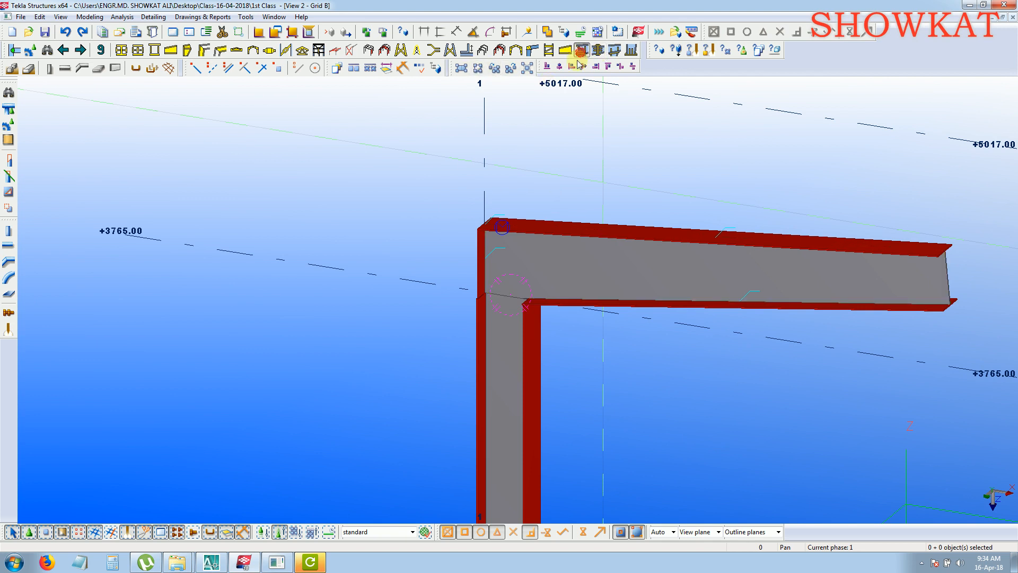
pyautogui.scroll(3, 500, 230)
pyautogui.click(575, 298)
pyautogui.click(502, 421)
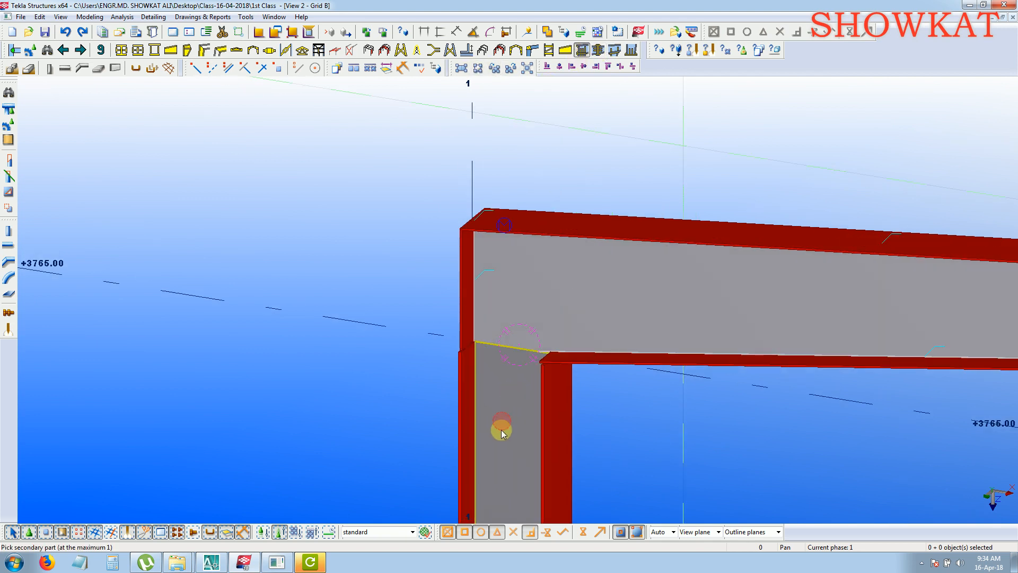
pyautogui.rightClick(363, 297)
pyautogui.click(388, 306)
# Enable component selection and open the new beam-to-column connection's properties, keeping the dialog clear of the joint.
pyautogui.scroll(2, 446, 300)
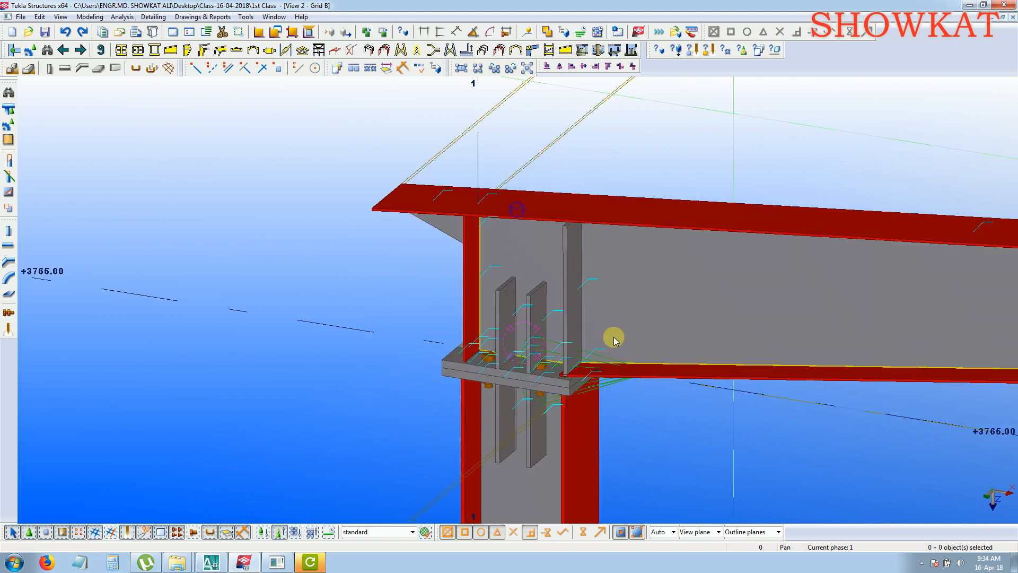
pyautogui.keyDown('ctrl'); pyautogui.moveTo(614, 341); pyautogui.dragTo(507, 323, button='middle'); pyautogui.keyUp('ctrl')
pyautogui.keyDown('ctrl'); pyautogui.moveTo(433, 345); pyautogui.dragTo(463, 397, button='middle'); pyautogui.keyUp('ctrl')
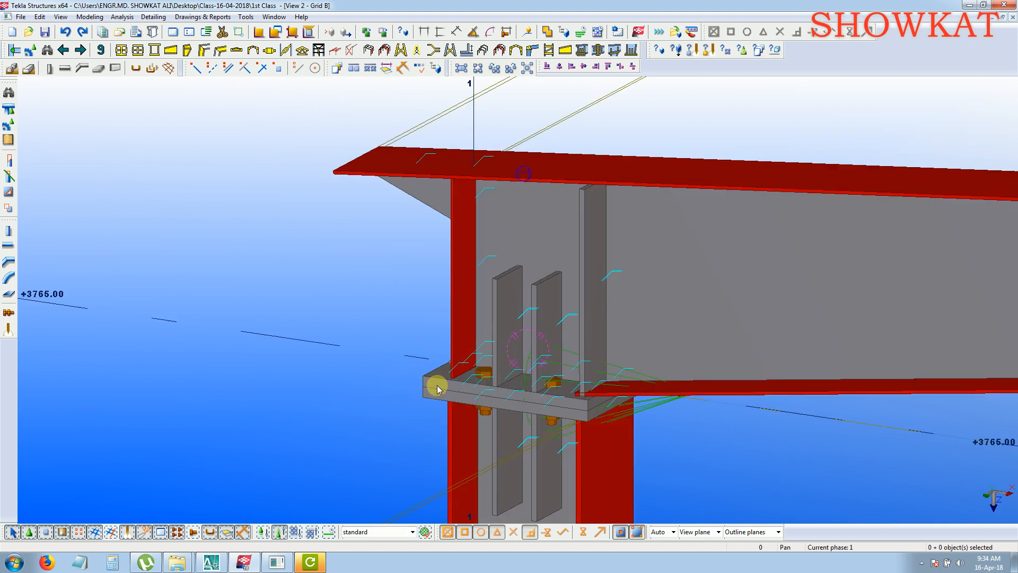
pyautogui.click(264, 532)
pyautogui.click(304, 238)
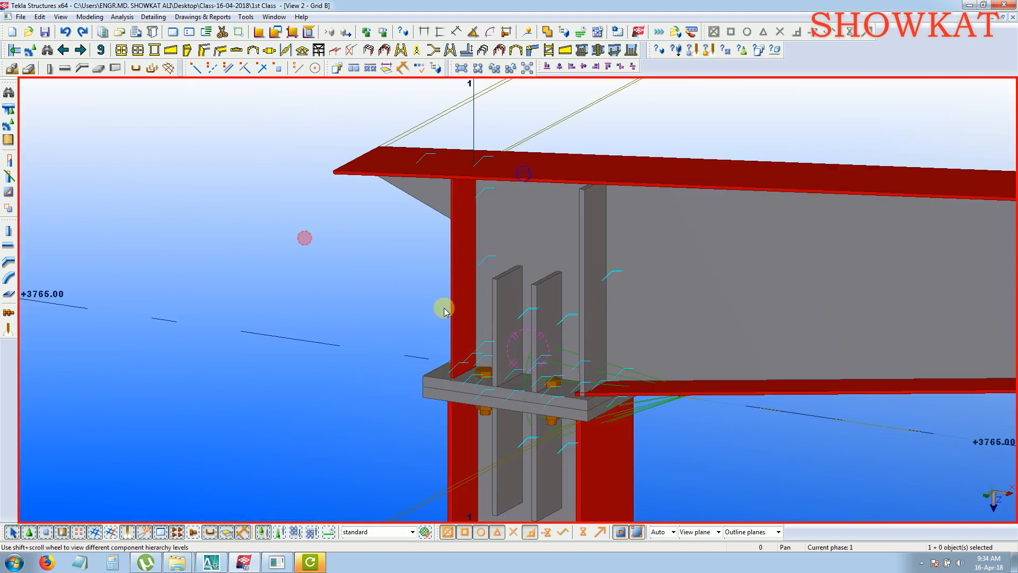
pyautogui.doubleClick(500, 295)
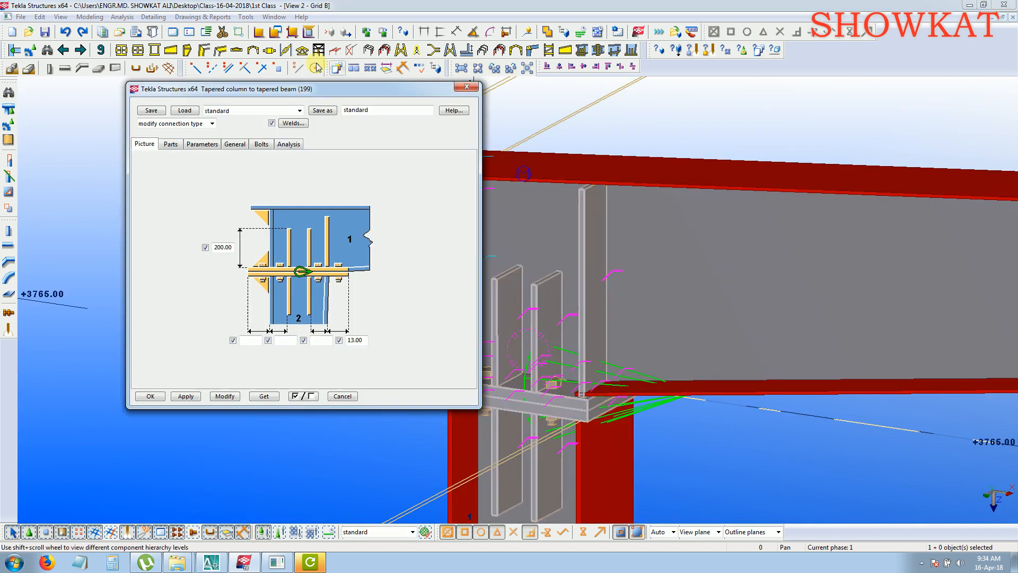
pyautogui.moveTo(348, 94); pyautogui.dragTo(705, 106)
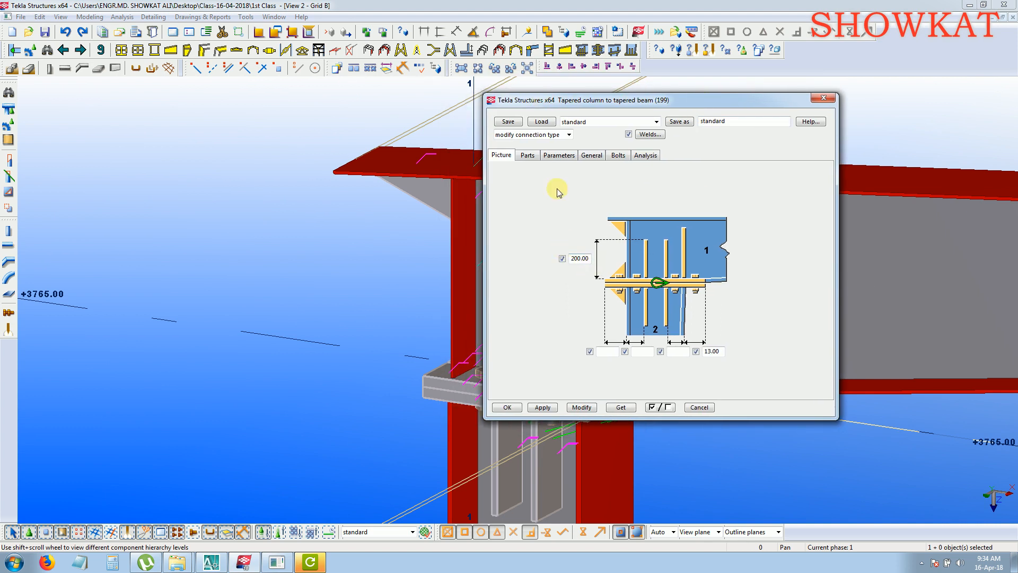
# Review the connection's parts, general, bolt and analysis settings, and return to the picture with the dimensions.
pyautogui.click(528, 155)
pyautogui.click(595, 157)
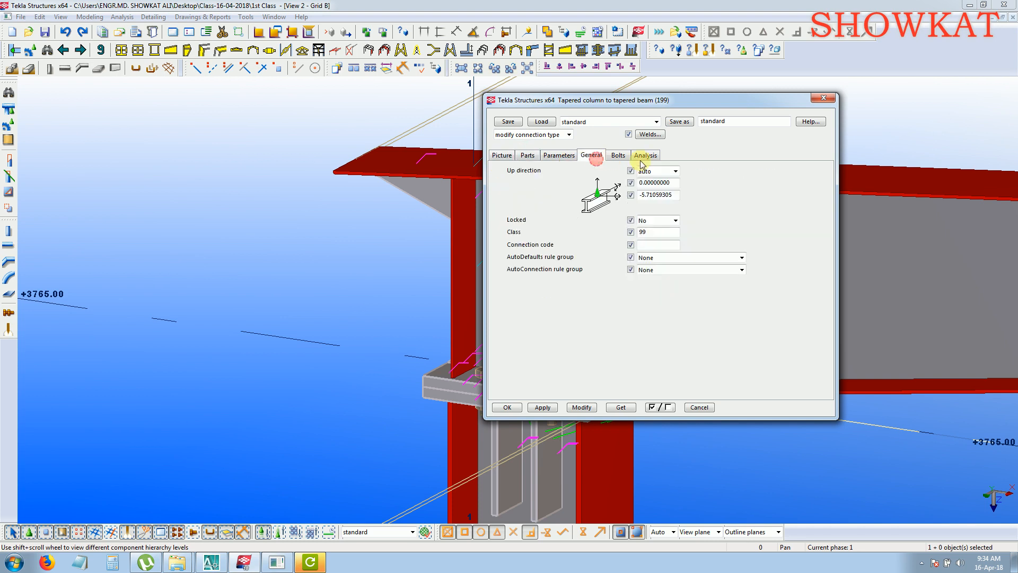
pyautogui.click(615, 157)
pyautogui.click(645, 155)
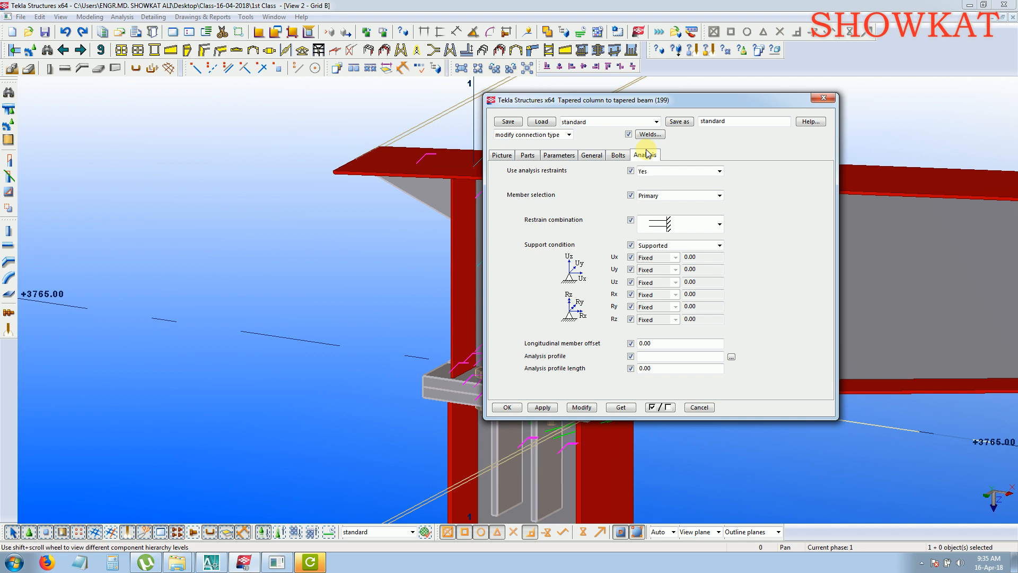
pyautogui.click(501, 156)
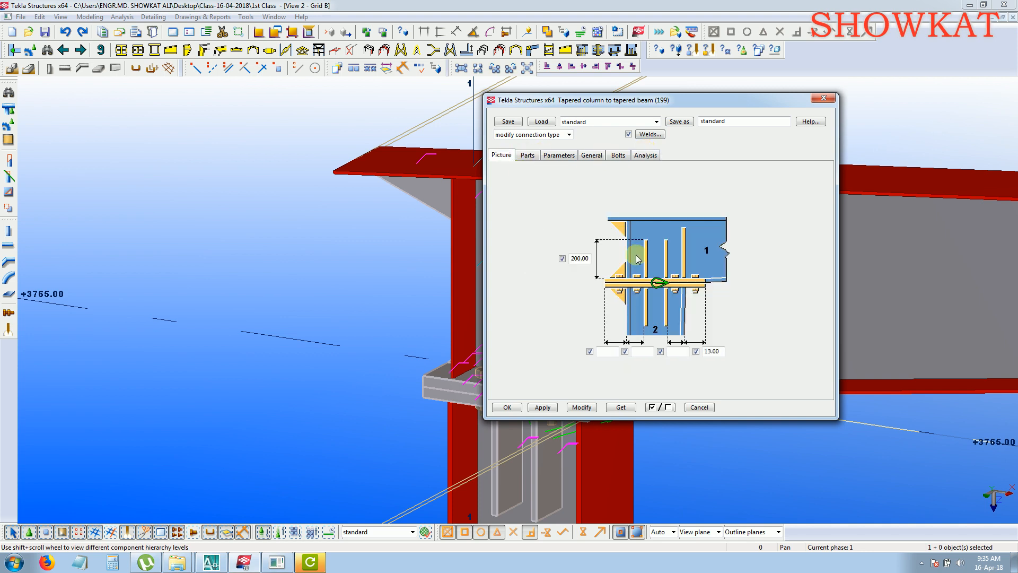
# Set the connection's vertical stiffener length to 0 and modify the connection in the model.
pyautogui.doubleClick(584, 258)
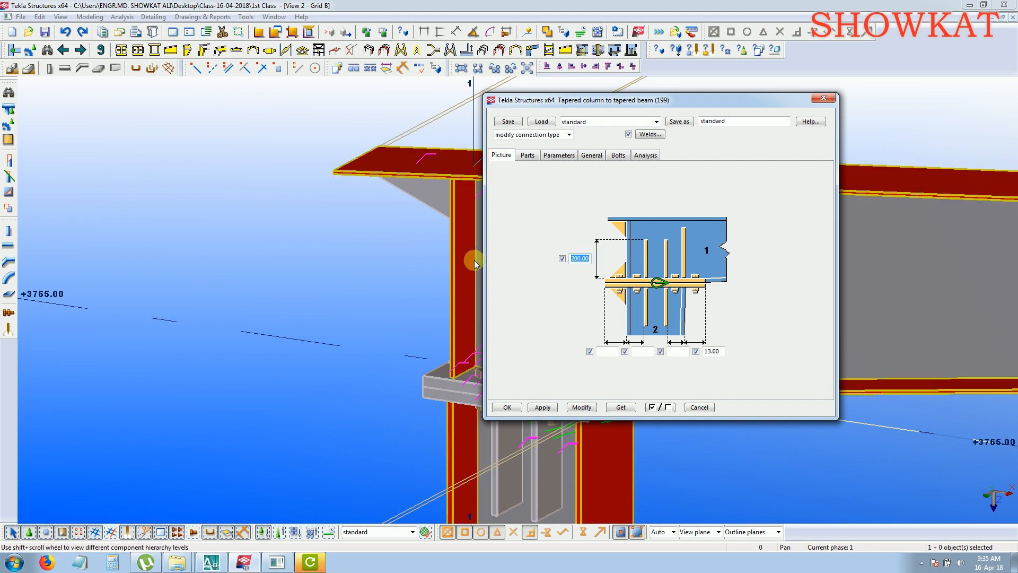
pyautogui.write('0')
pyautogui.moveTo(763, 109); pyautogui.dragTo(951, 87)
pyautogui.click(770, 385)
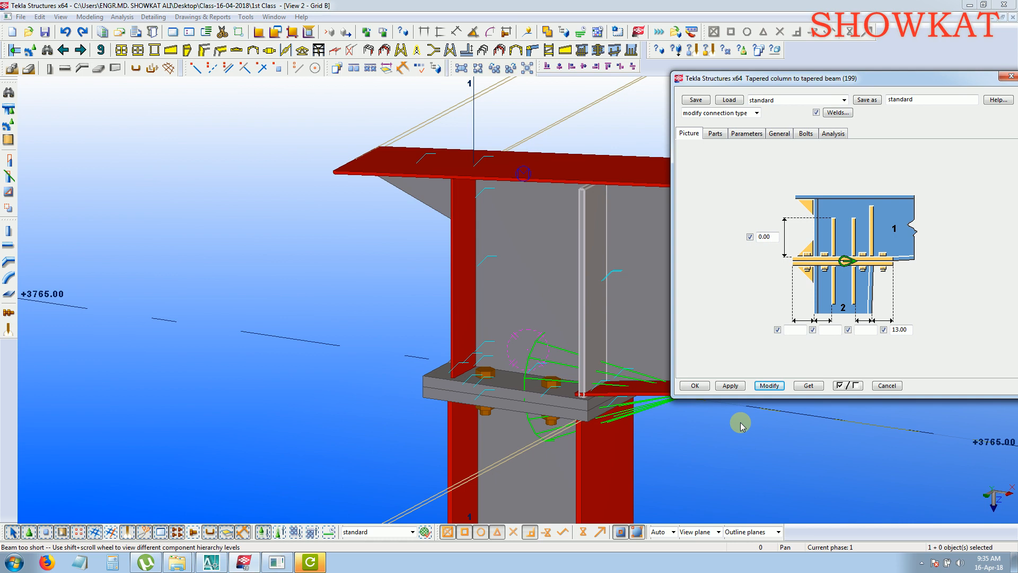
# Set the connection's vertical stiffener length to 100 and modify the connection in the model.
pyautogui.doubleClick(764, 237)
pyautogui.write('100')
pyautogui.click(770, 386)
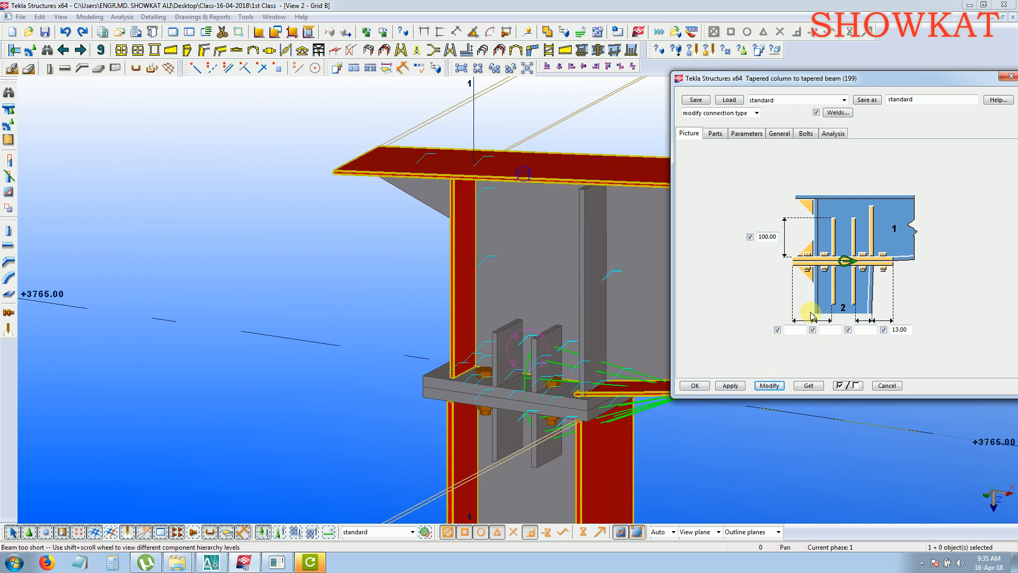
# Set the end plates' projection beyond the column's outer flange to 100.00 and modify the connection.
pyautogui.click(792, 330)
pyautogui.write('100.00')
pyautogui.click(770, 386)
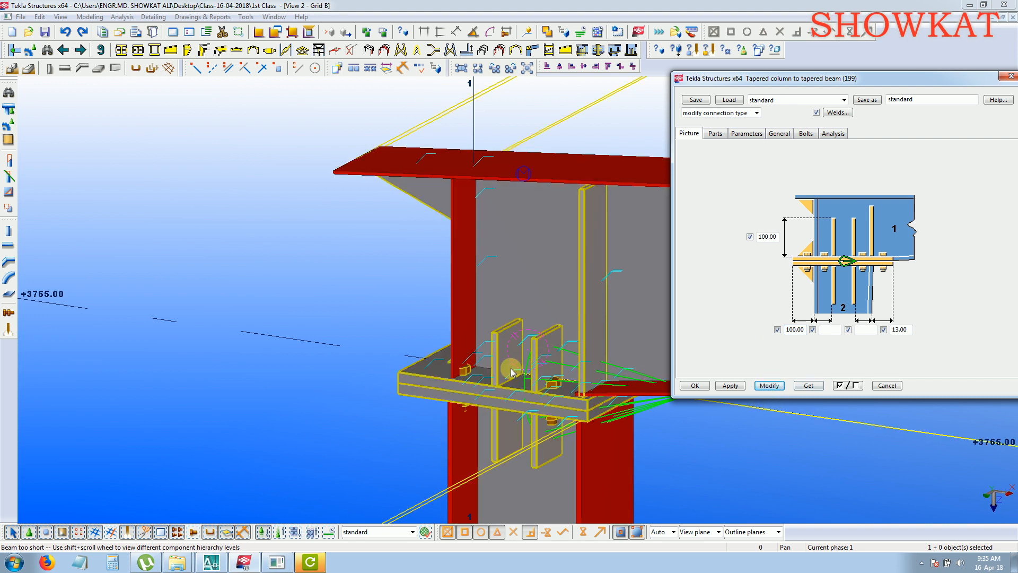
# Set the end plates' projection beyond the column's inner flange to 15.00 and modify the connection in the model.
pyautogui.keyDown('ctrl'); pyautogui.moveTo(510, 334); pyautogui.dragTo(601, 350, button='middle'); pyautogui.keyUp('ctrl')
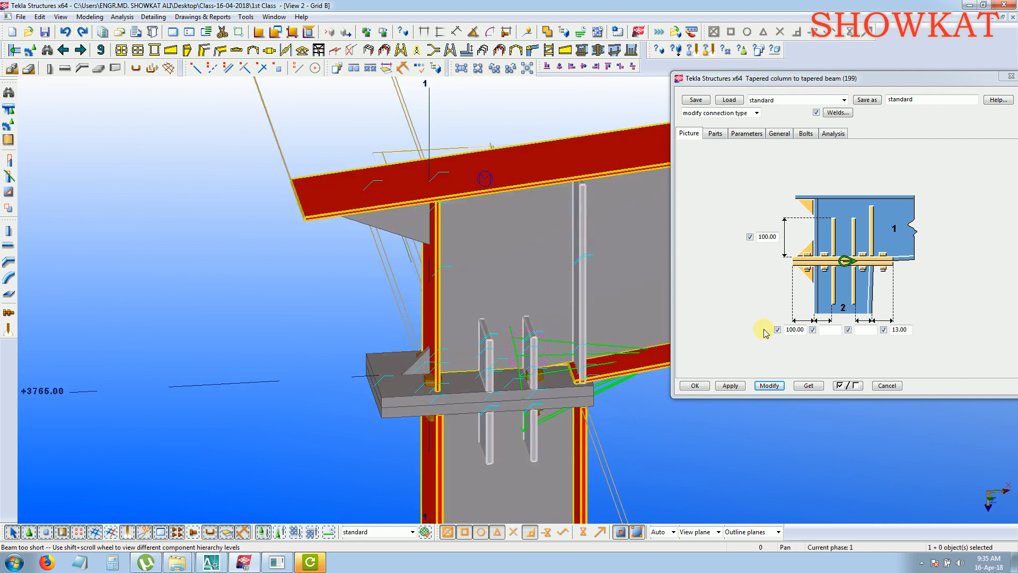
pyautogui.doubleClick(908, 330)
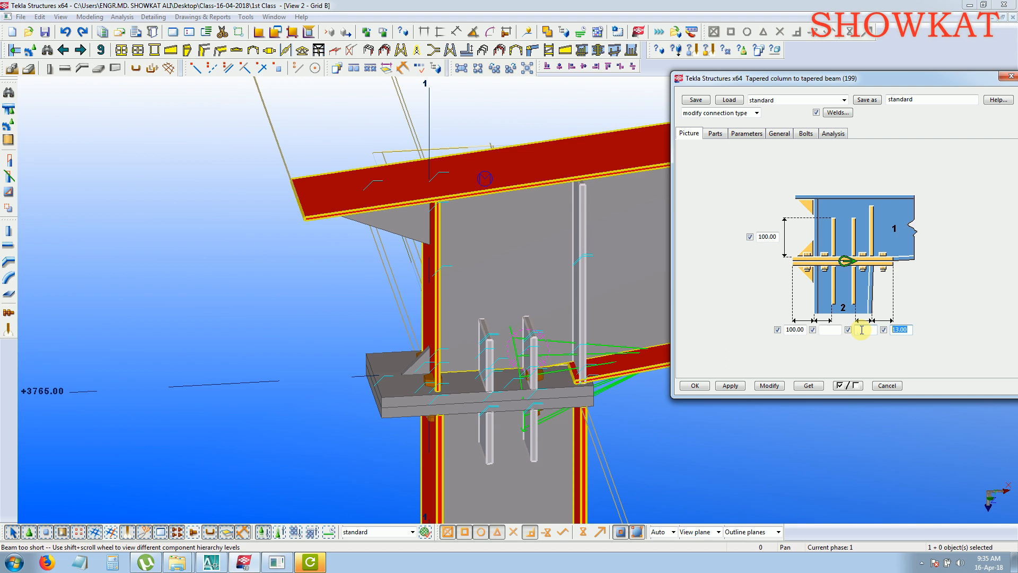
pyautogui.write('15')
pyautogui.click(773, 388)
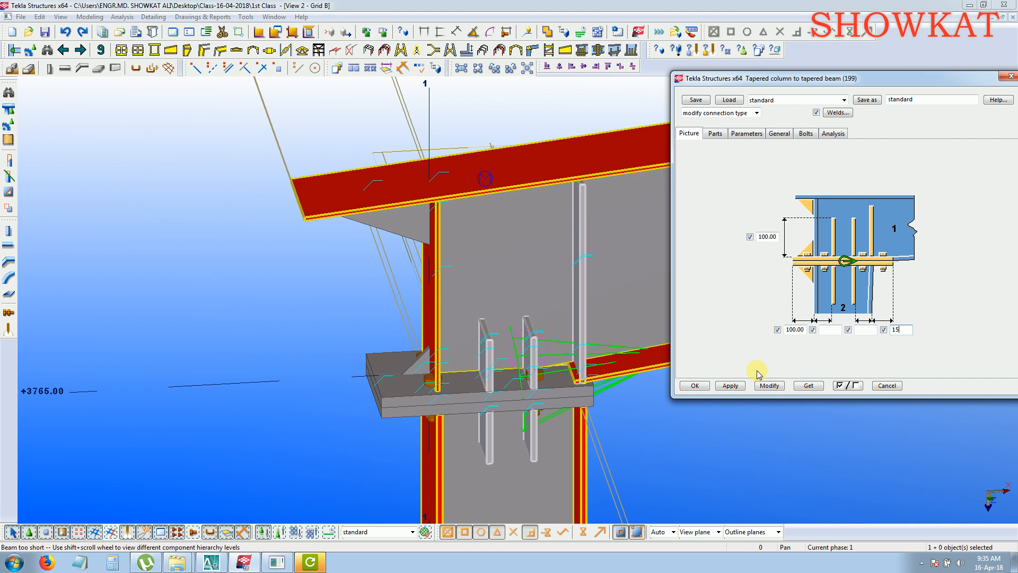
pyautogui.click(769, 390)
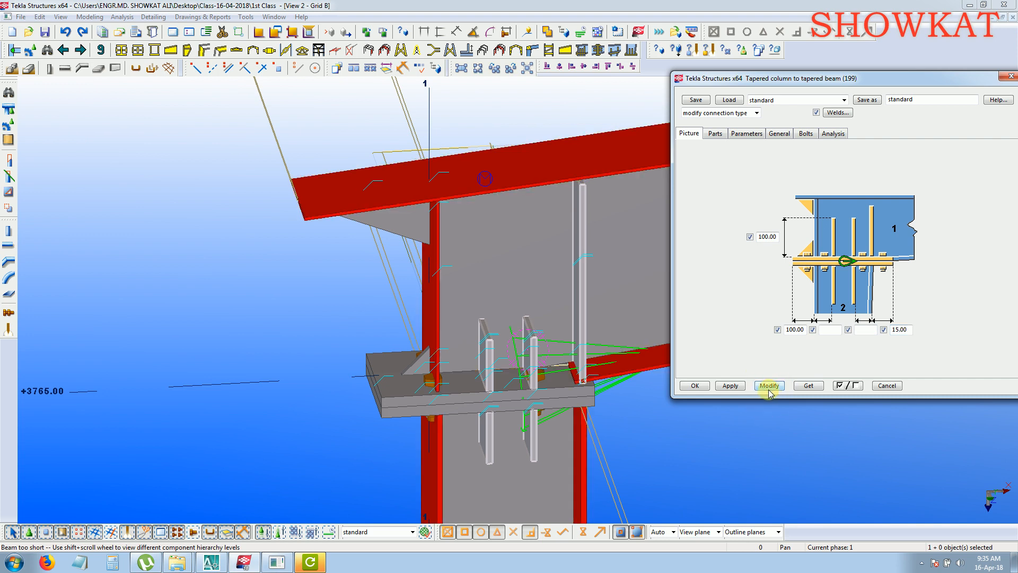
pyautogui.scroll(5, 504, 395)
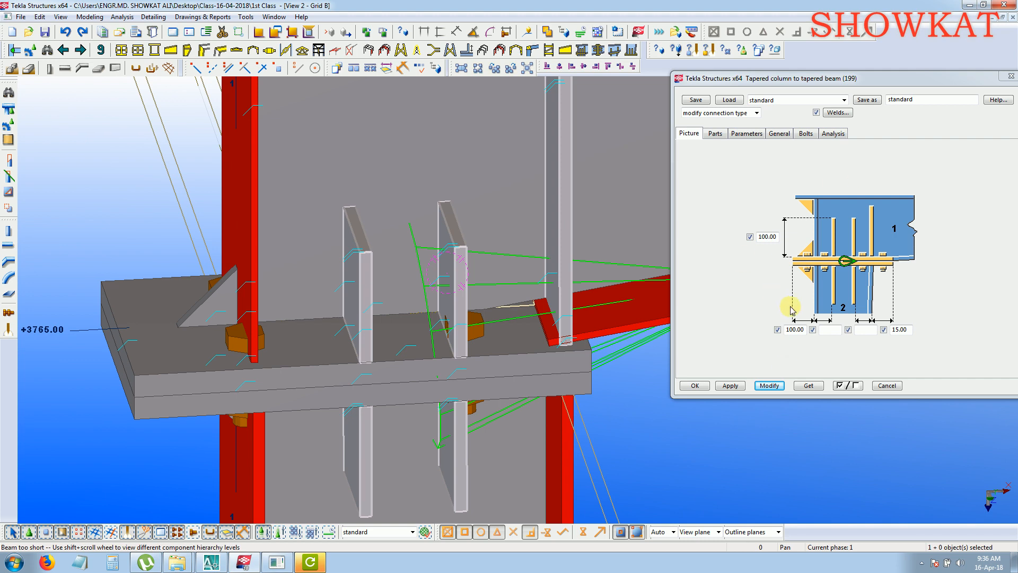
# Review the connection's part size settings against the end plates and stiffeners in the model.
pyautogui.click(716, 134)
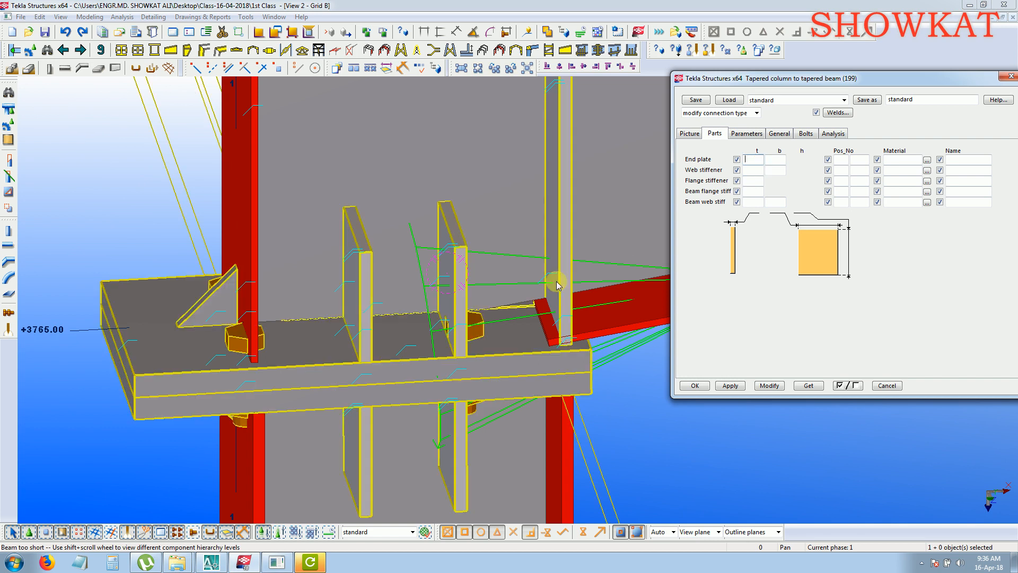
pyautogui.moveTo(546, 302); pyautogui.dragTo(416, 321, button='middle')
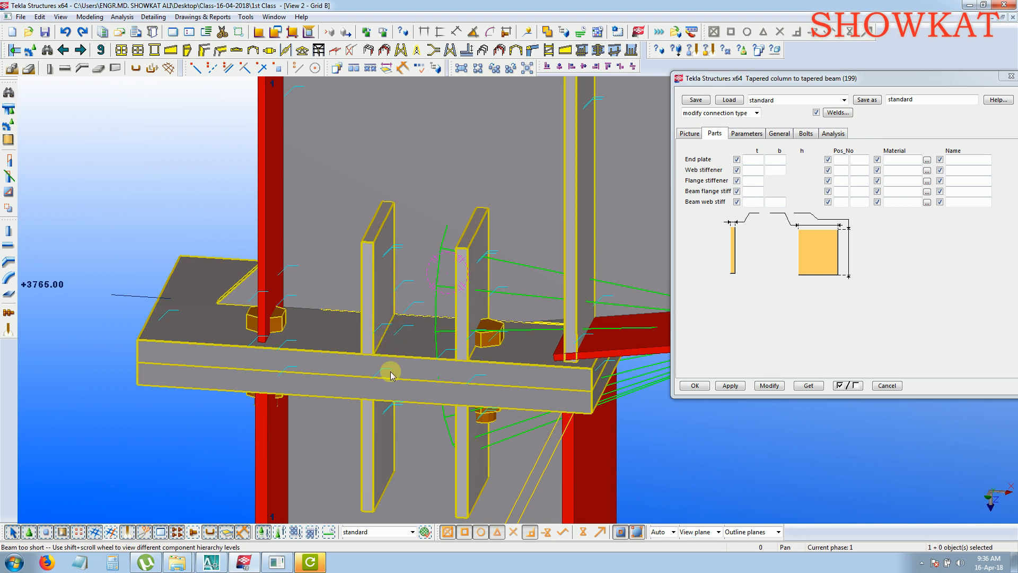
pyautogui.scroll(2, 405, 356)
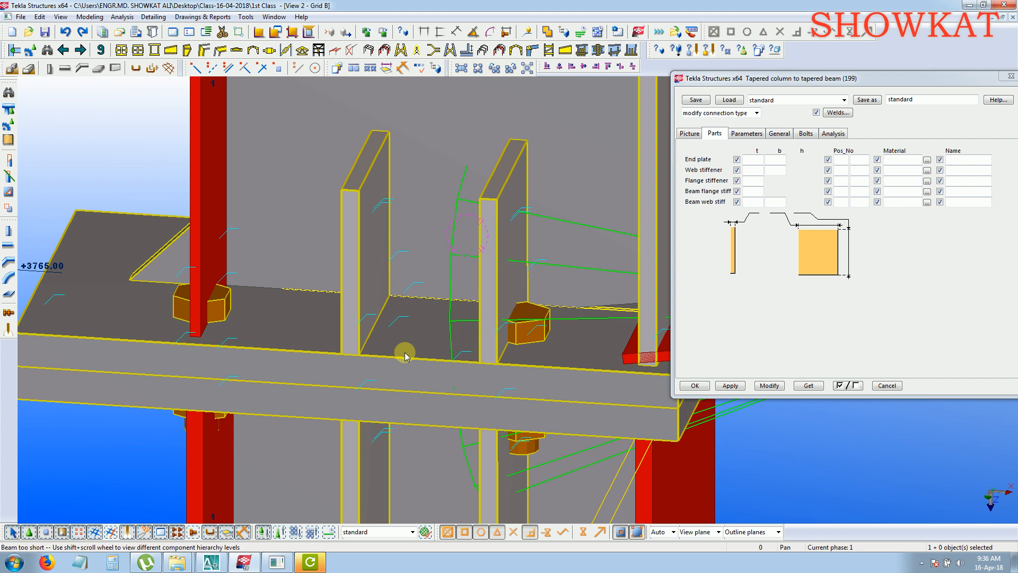
pyautogui.keyDown('ctrl'); pyautogui.moveTo(425, 377); pyautogui.dragTo(524, 377, button='middle'); pyautogui.keyUp('ctrl')
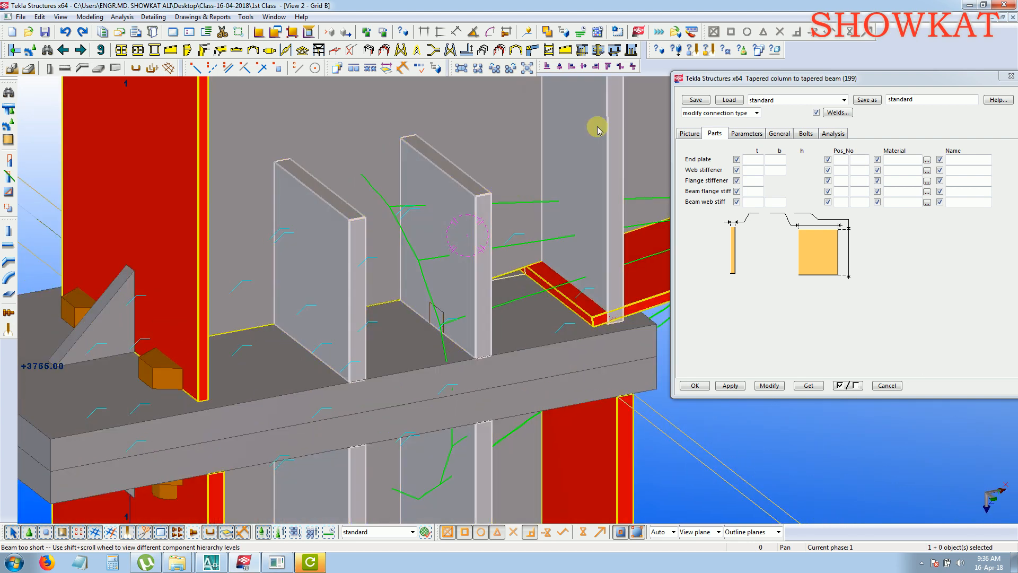
# Return to the picture with the dimensions, set the vertical stiffener length to 0 and modify the connection.
pyautogui.click(689, 134)
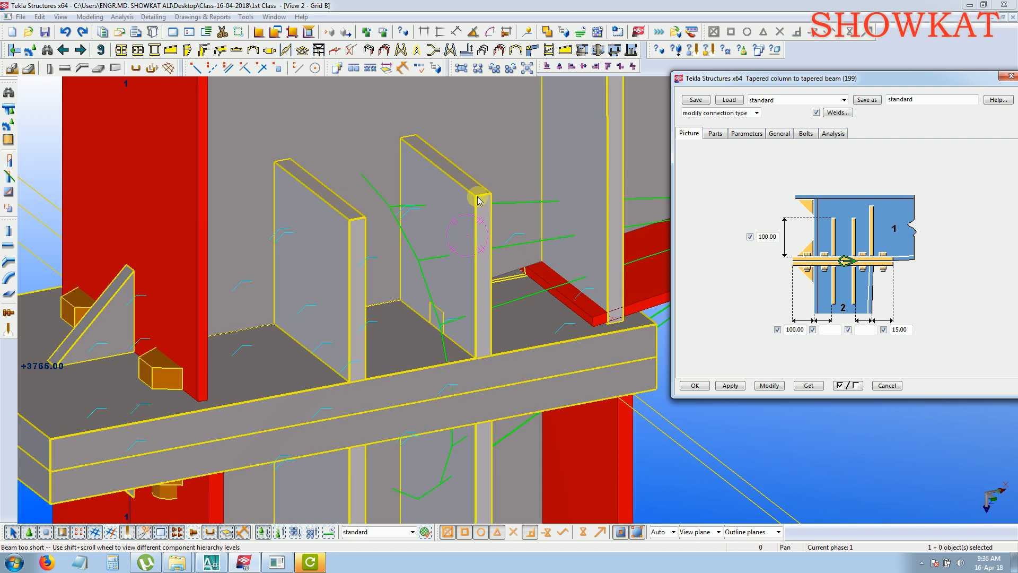
pyautogui.click(777, 238)
pyautogui.moveTo(743, 241); pyautogui.dragTo(713, 244)
pyautogui.write('0')
pyautogui.click(760, 387)
pyautogui.click(758, 387)
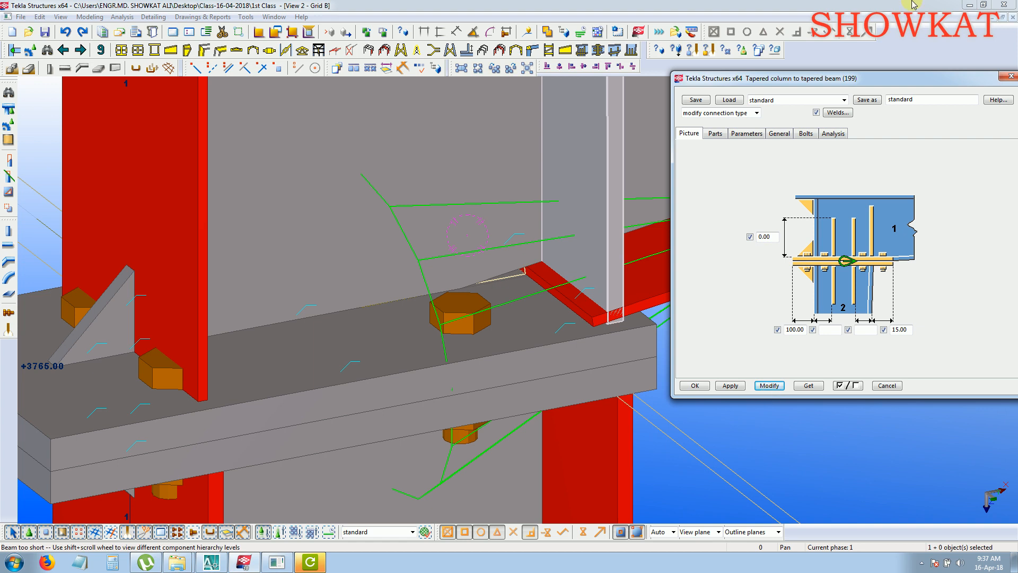
# Restore the vertical stiffener length to 100, modify the connection, and accept and close its settings.
pyautogui.doubleClick(769, 237)
pyautogui.write('100')
pyautogui.click(769, 385)
pyautogui.click(767, 386)
pyautogui.click(730, 387)
pyautogui.click(694, 386)
# Switch to the AutoCAD drawing to examine the end plate joint marked EP-365, and return to the Tekla Structures model.
pyautogui.scroll(-3, 825, 343)
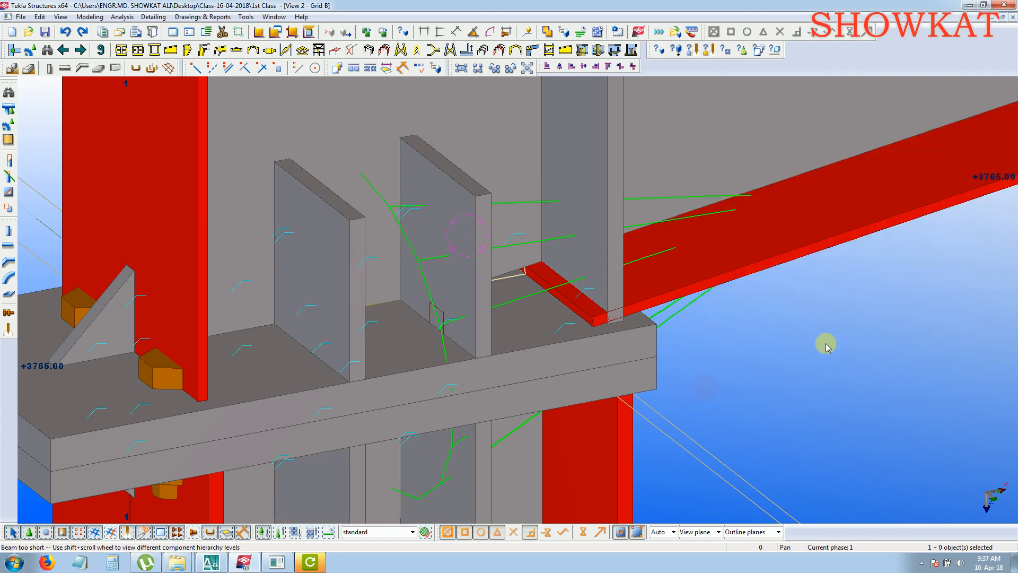
pyautogui.keyDown('ctrl'); pyautogui.moveTo(841, 330); pyautogui.dragTo(692, 339, button='middle'); pyautogui.keyUp('ctrl')
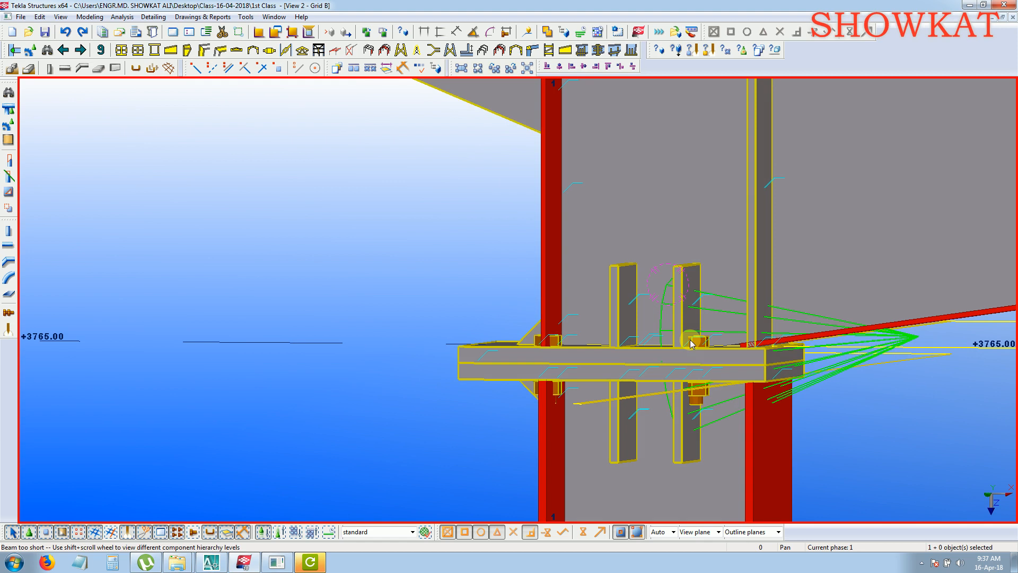
pyautogui.hotkey('alt', 'Tab')
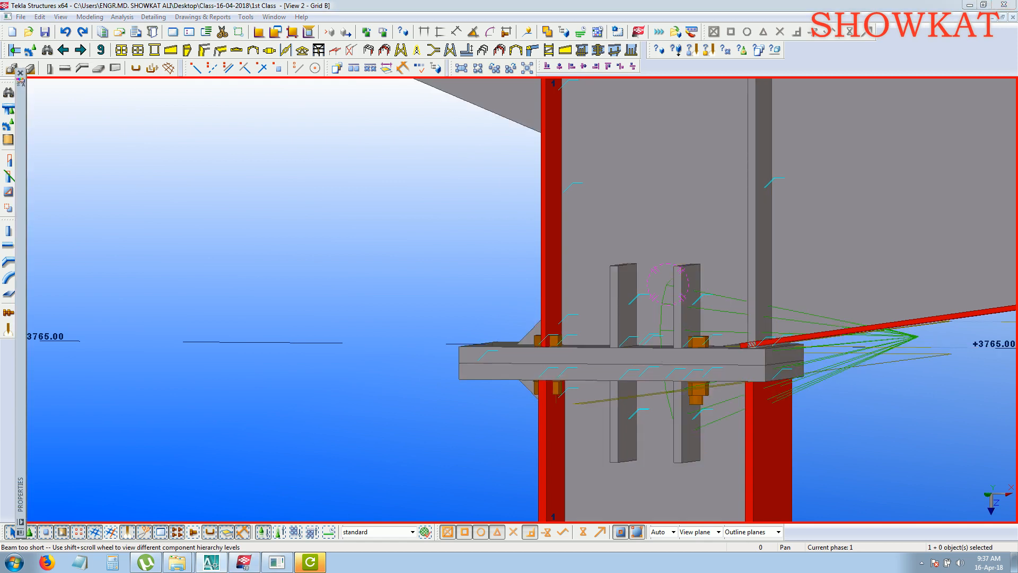
pyautogui.moveTo(0, 38); pyautogui.dragTo(666, 114)
pyautogui.doubleClick(672, 111)
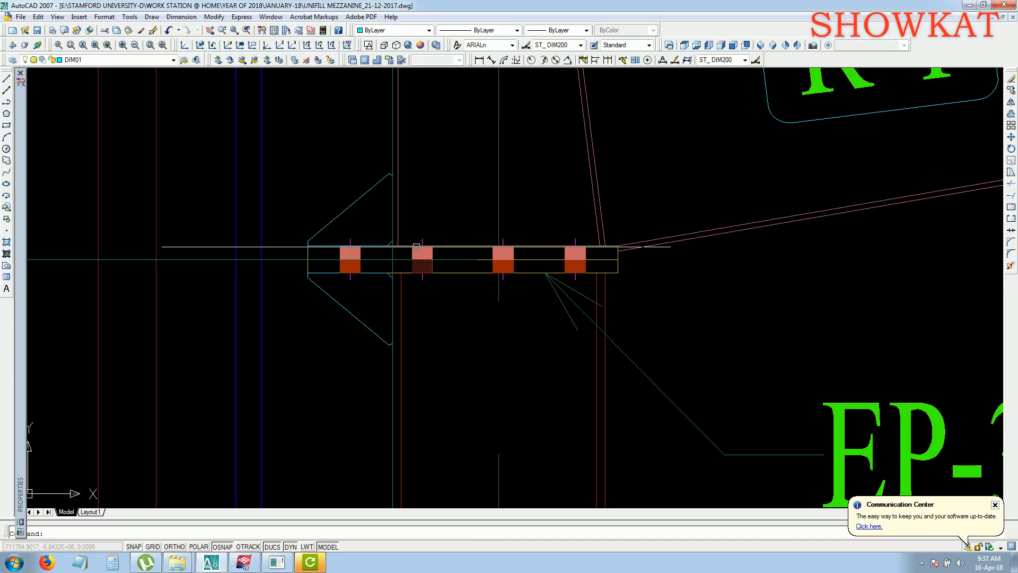
pyautogui.click(214, 34)
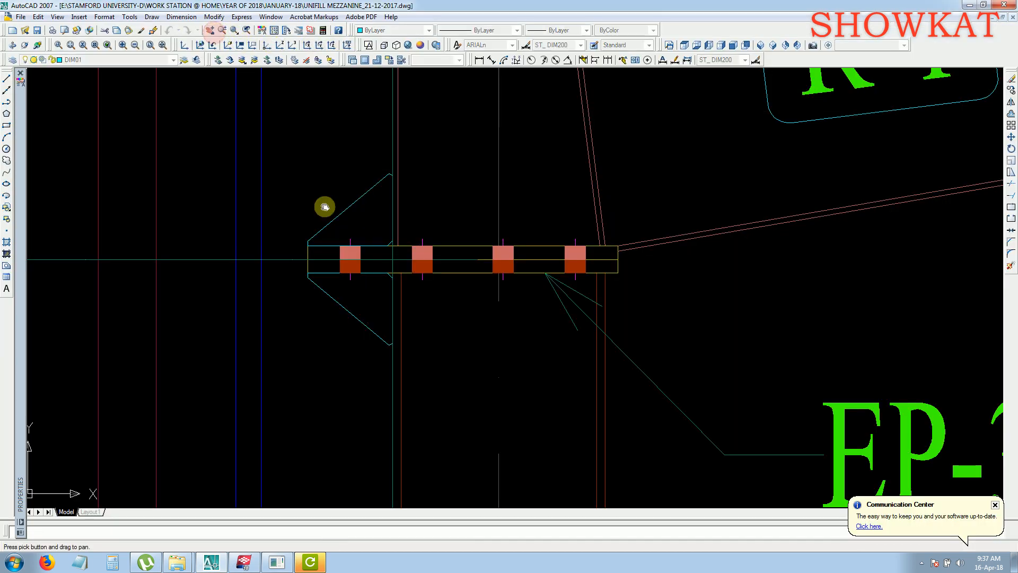
pyautogui.scroll(3, 421, 209)
pyautogui.scroll(-6, 508, 245)
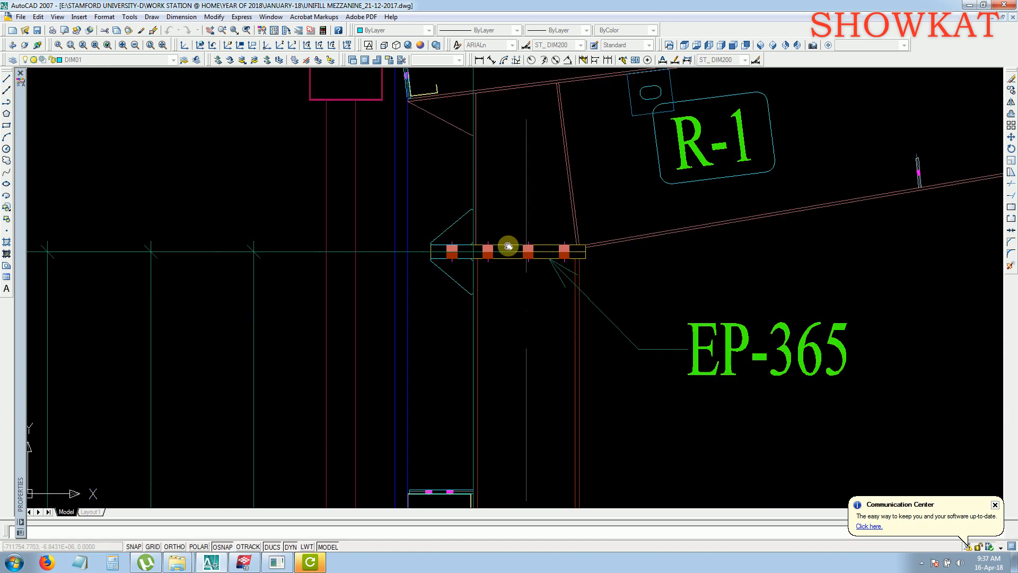
pyautogui.moveTo(576, 6); pyautogui.dragTo(1017, 156)
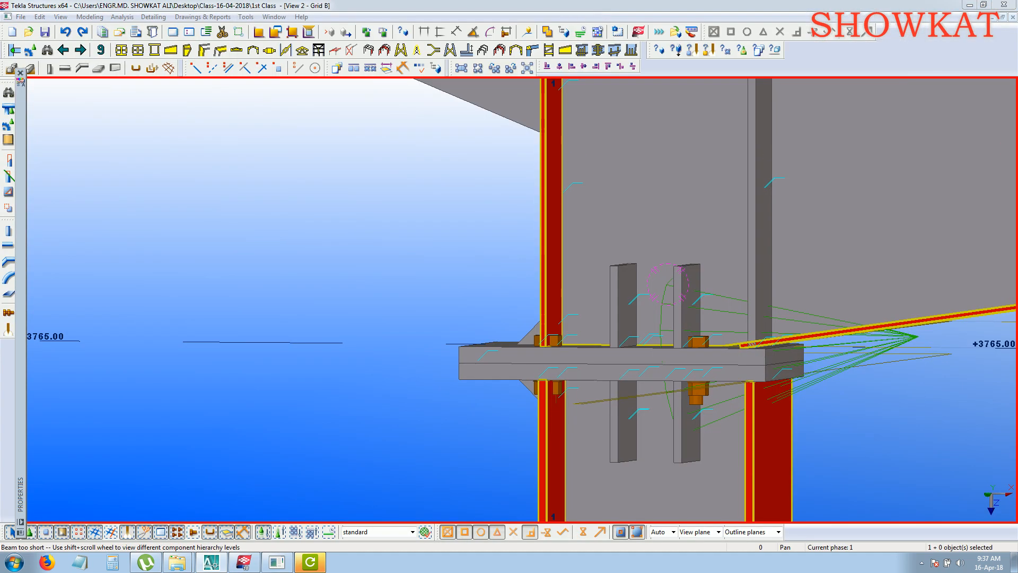
pyautogui.click(642, 323)
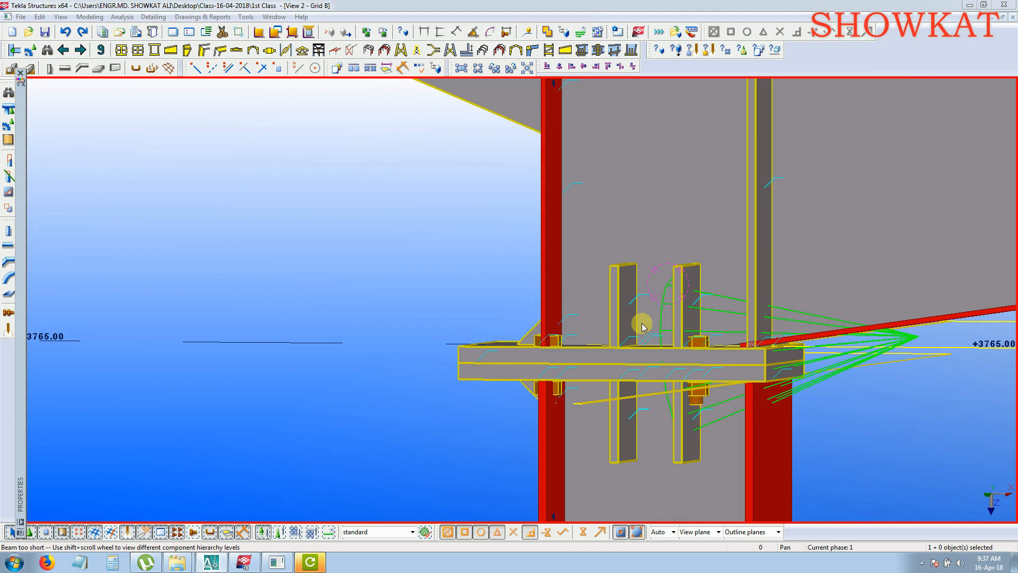
# Reopen the tapered column to tapered beam connection's settings and set the end plate thickness to 16.
pyautogui.doubleClick(728, 370)
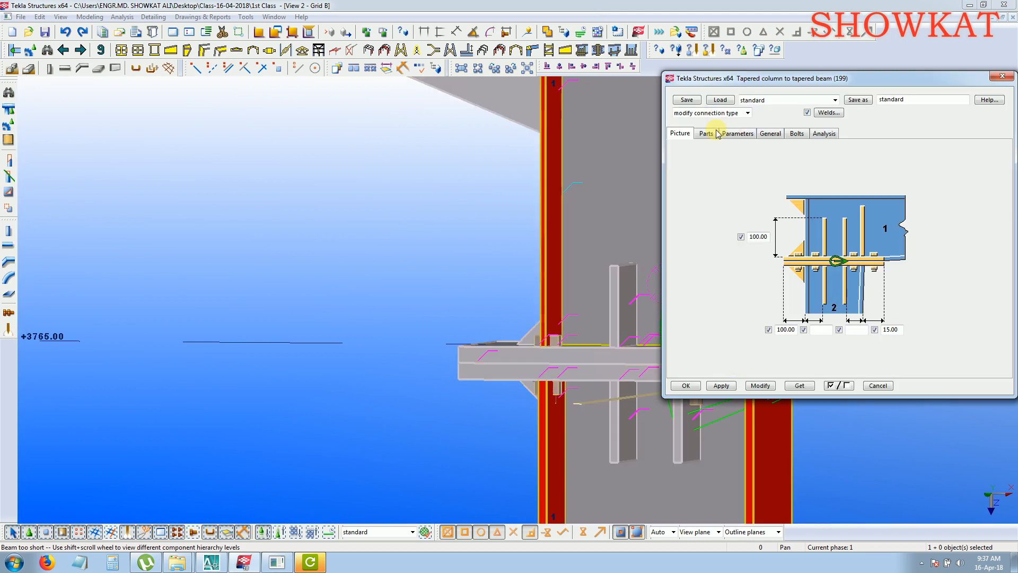
pyautogui.moveTo(798, 80); pyautogui.dragTo(707, 72)
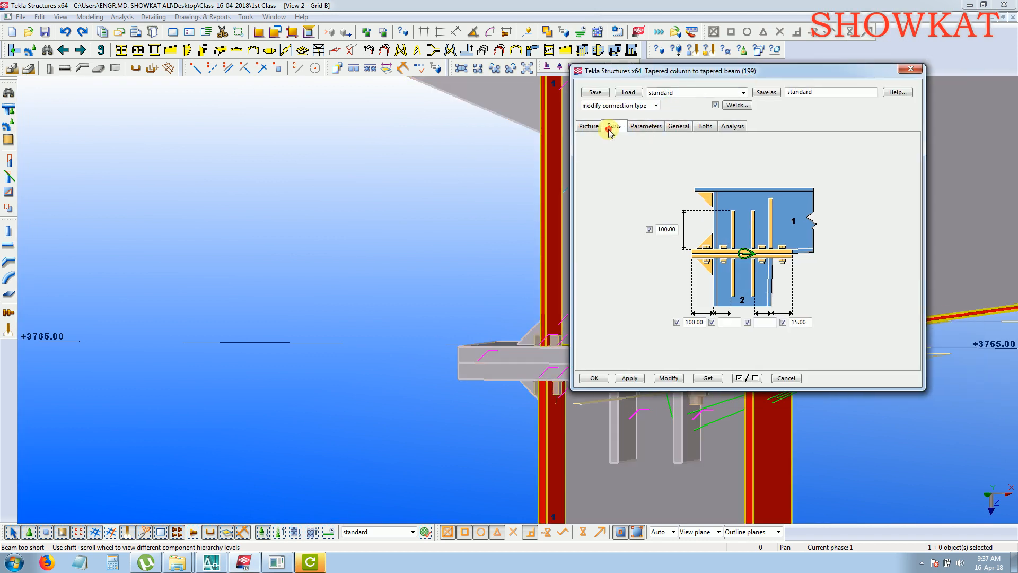
pyautogui.click(609, 127)
pyautogui.click(652, 155)
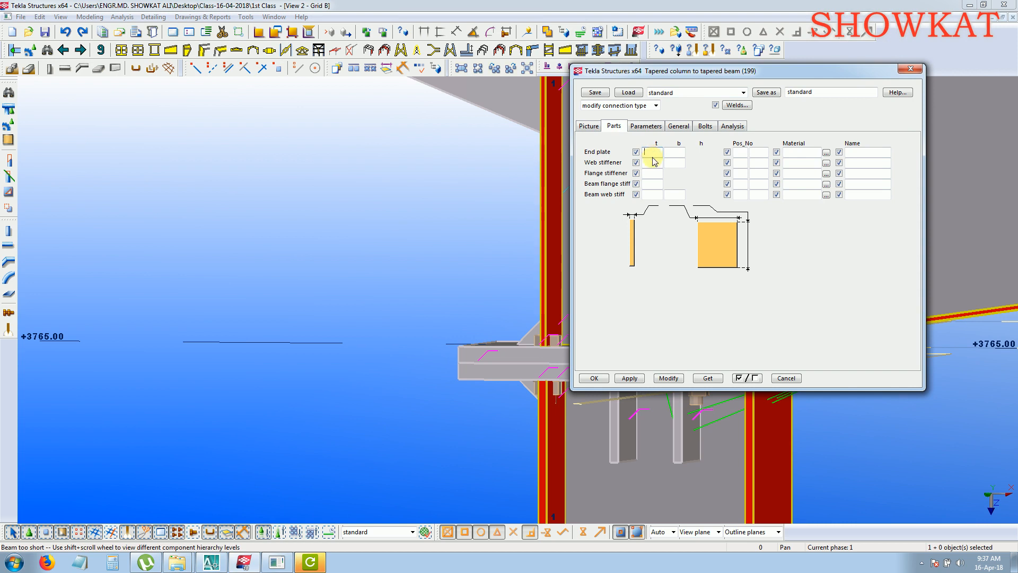
pyautogui.hotkey('alt', 'Tab')
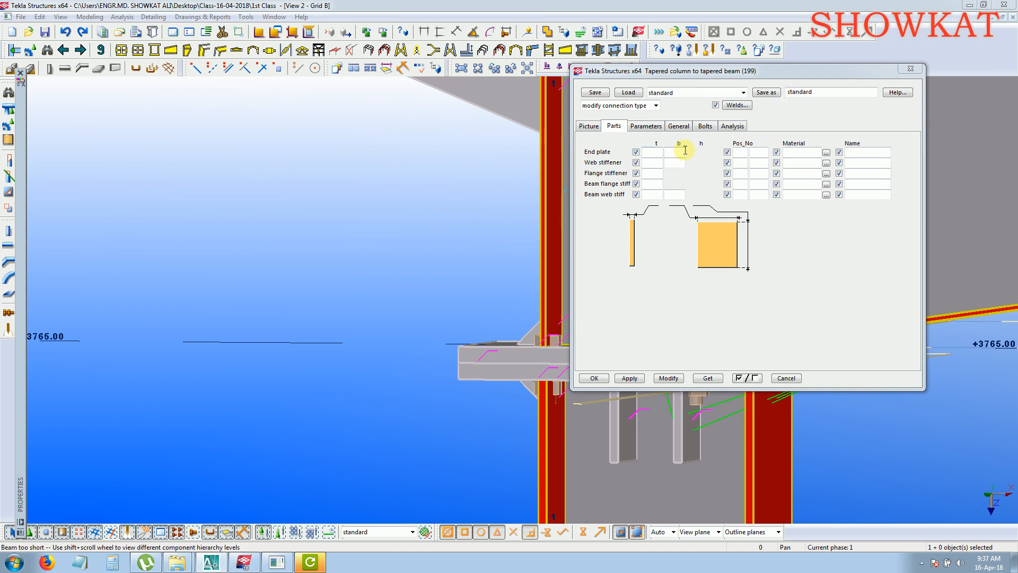
pyautogui.click(643, 152)
pyautogui.write('16')
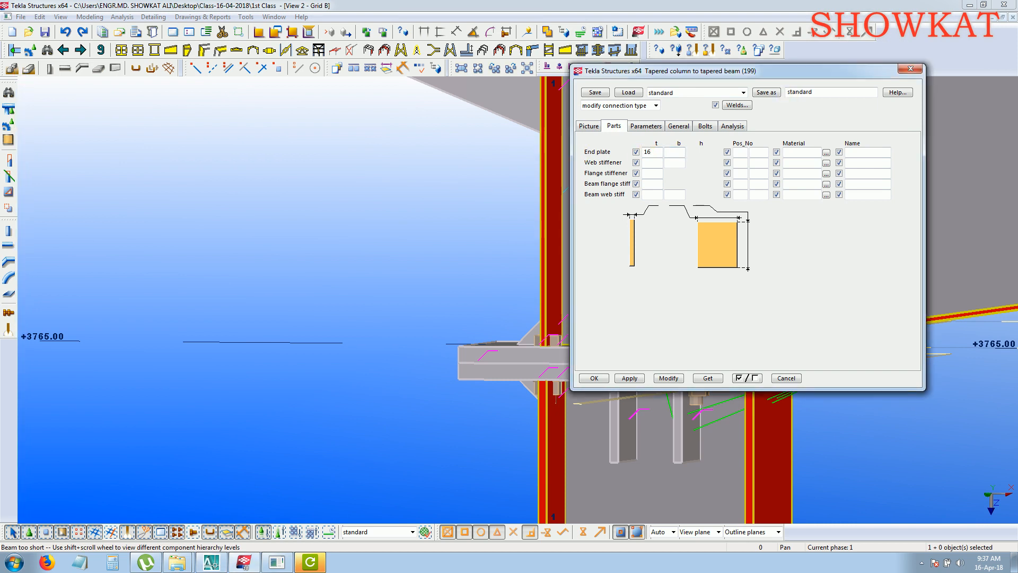
# Set the web stiffener and flange stiffener thicknesses to 10 and modify the connection.
pyautogui.click(657, 164)
pyautogui.scroll(5, 355, 323)
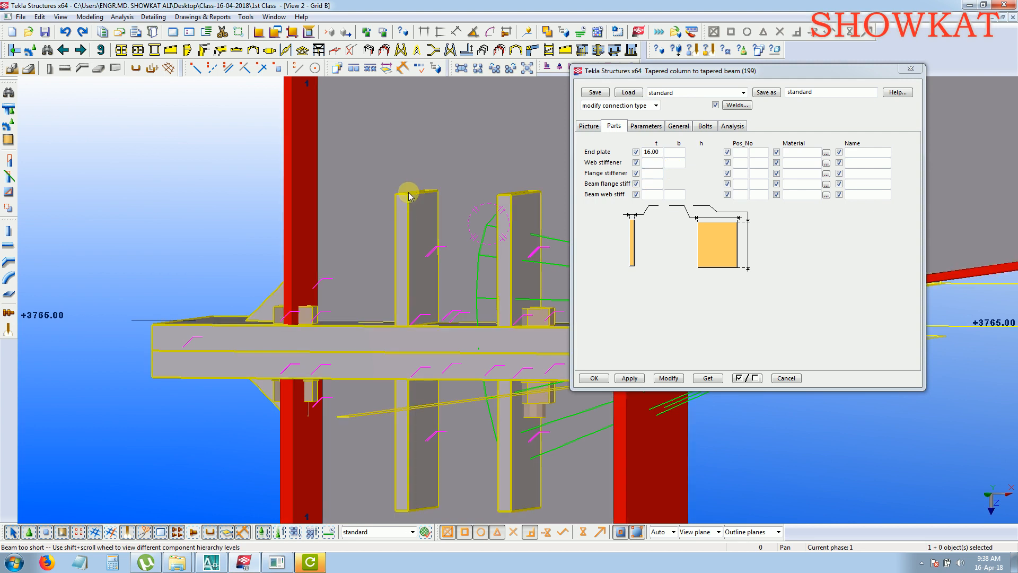
pyautogui.click(644, 172)
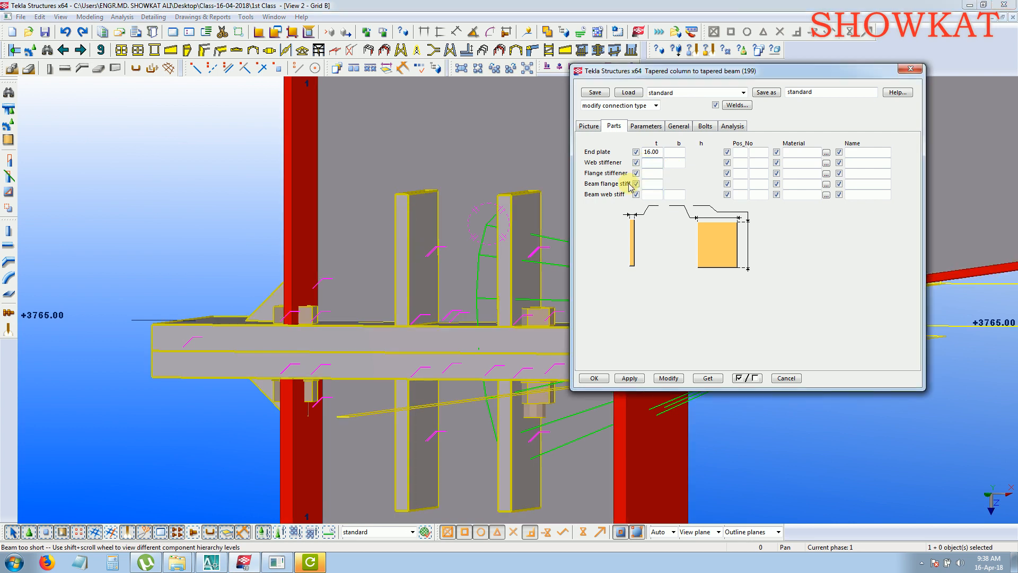
pyautogui.write('10')
pyautogui.click(654, 173)
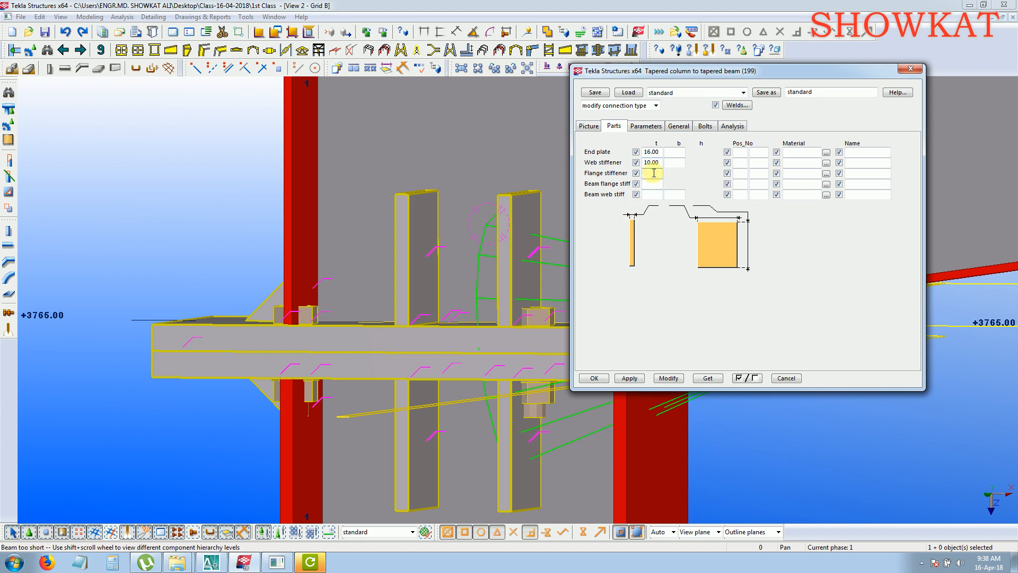
pyautogui.write('10')
pyautogui.click(677, 380)
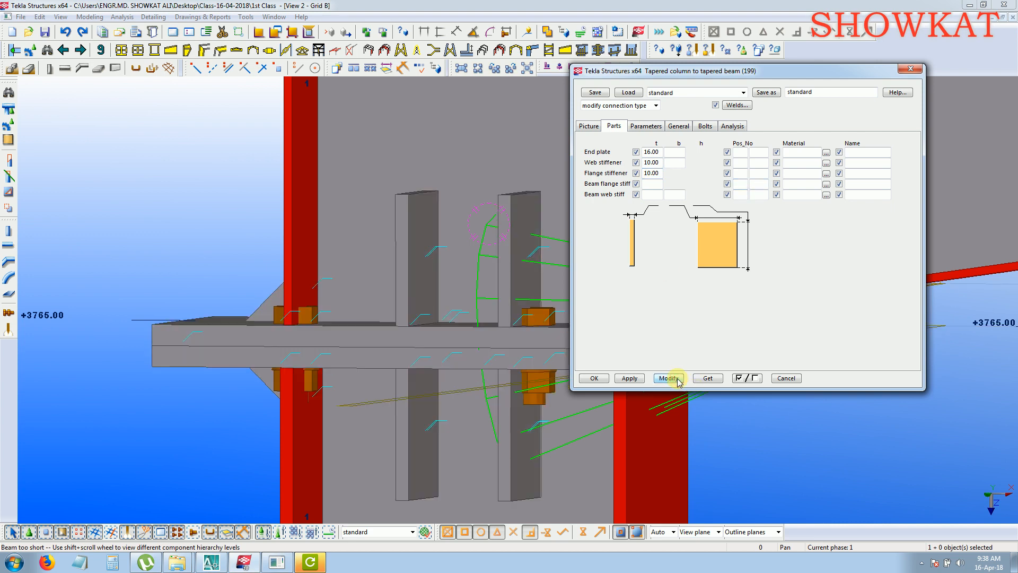
# Set the beam flange stiffener and beam web stiffener thicknesses to 10 and modify the connection.
pyautogui.keyDown('ctrl'); pyautogui.moveTo(371, 296); pyautogui.dragTo(458, 322, button='middle'); pyautogui.keyUp('ctrl')
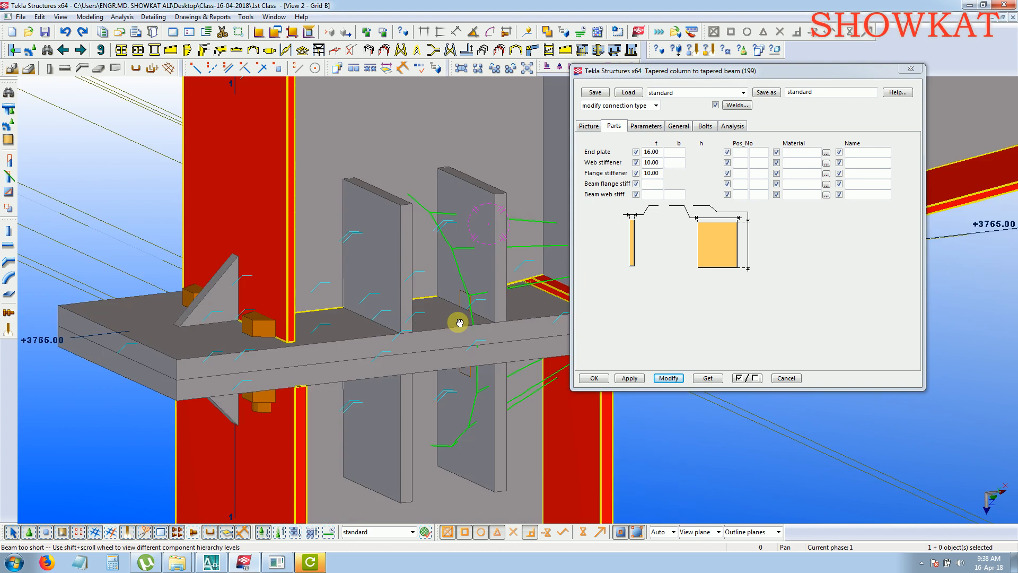
pyautogui.click(656, 184)
pyautogui.write('10')
pyautogui.click(648, 194)
pyautogui.write('10')
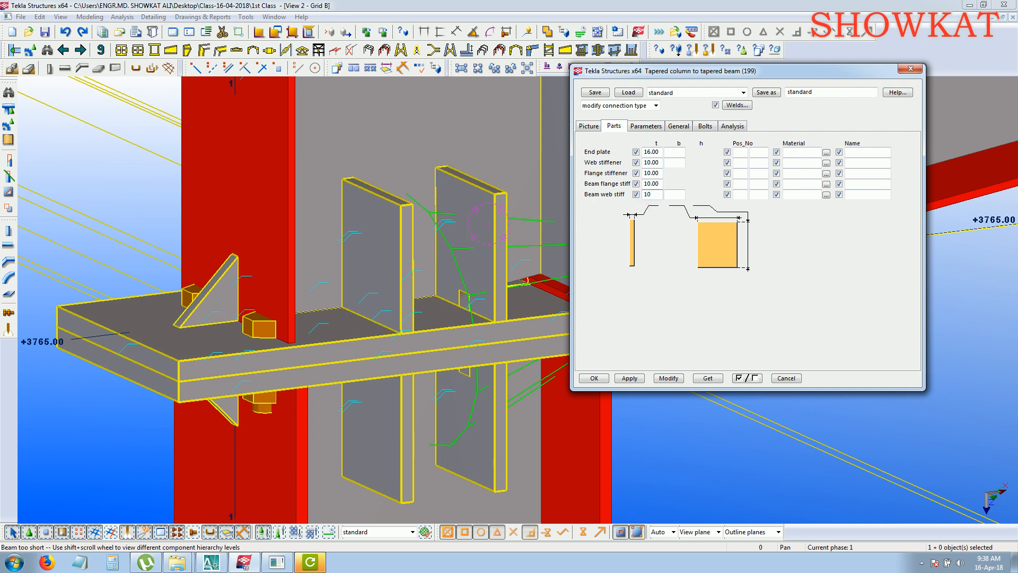
pyautogui.click(668, 378)
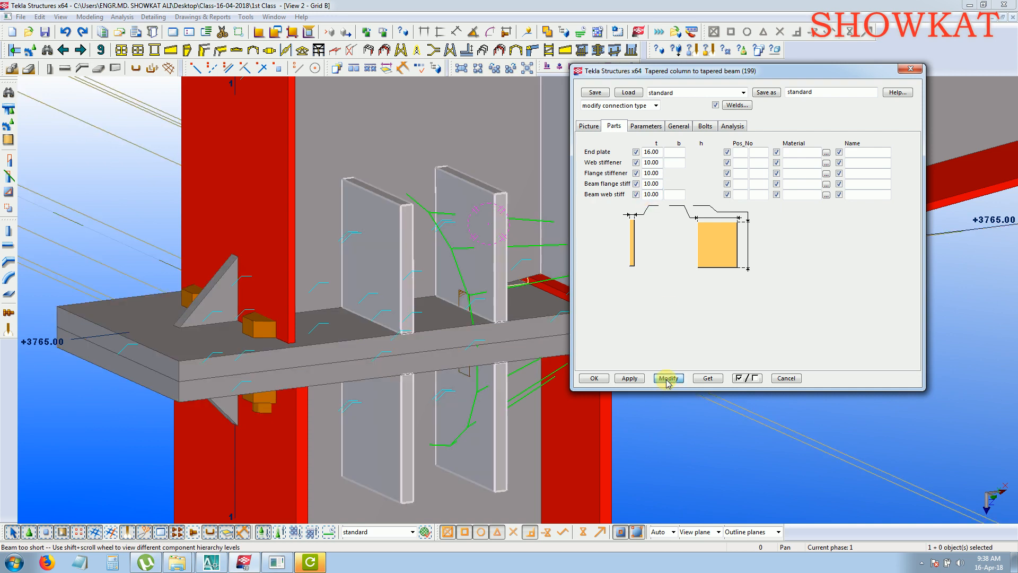
# Change the corner shape option in the connection's parameters, pick the horizontal end plate option, and modify the connection.
pyautogui.click(645, 127)
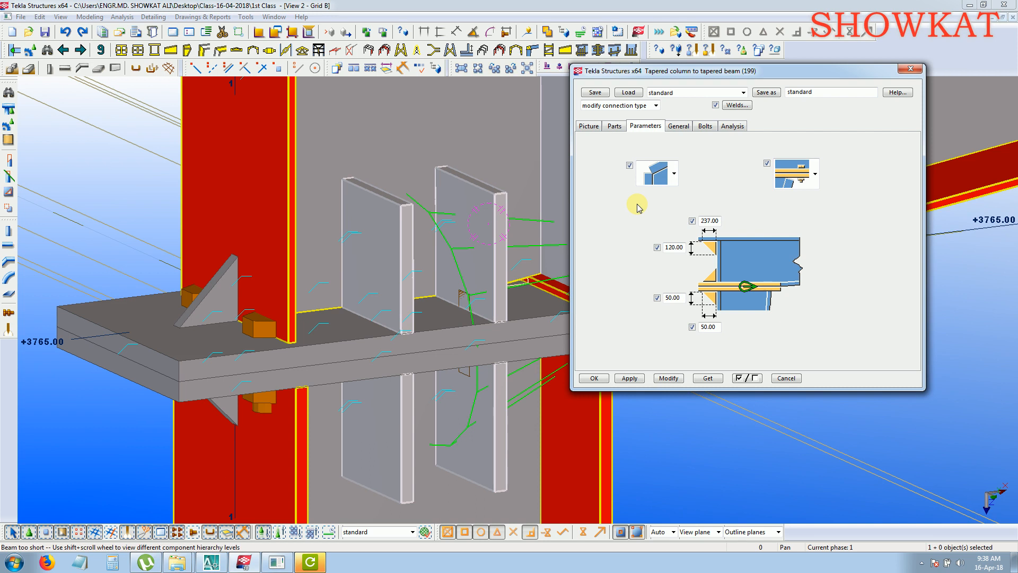
pyautogui.click(660, 177)
pyautogui.click(661, 199)
pyautogui.click(787, 188)
pyautogui.click(789, 216)
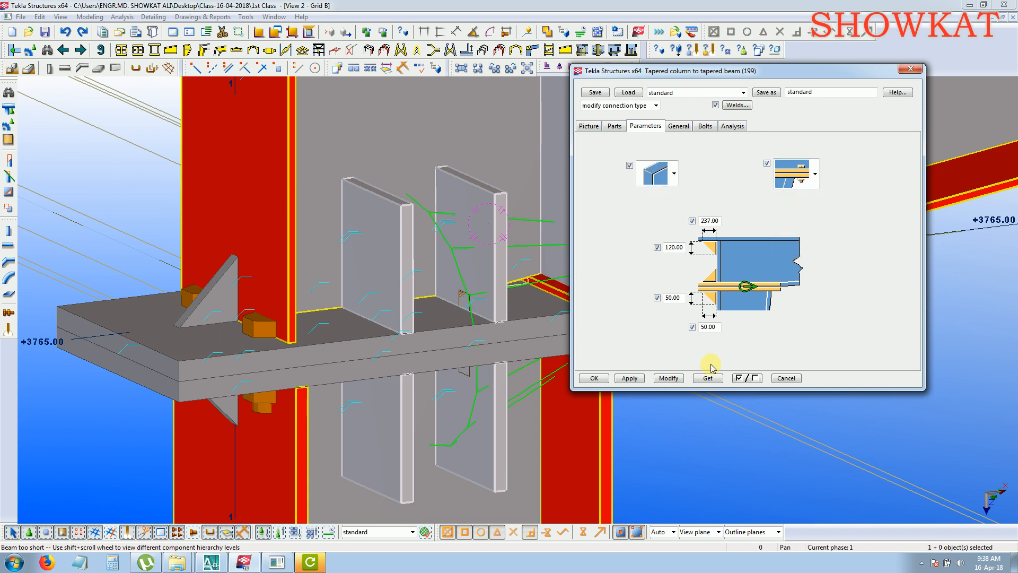
pyautogui.click(668, 377)
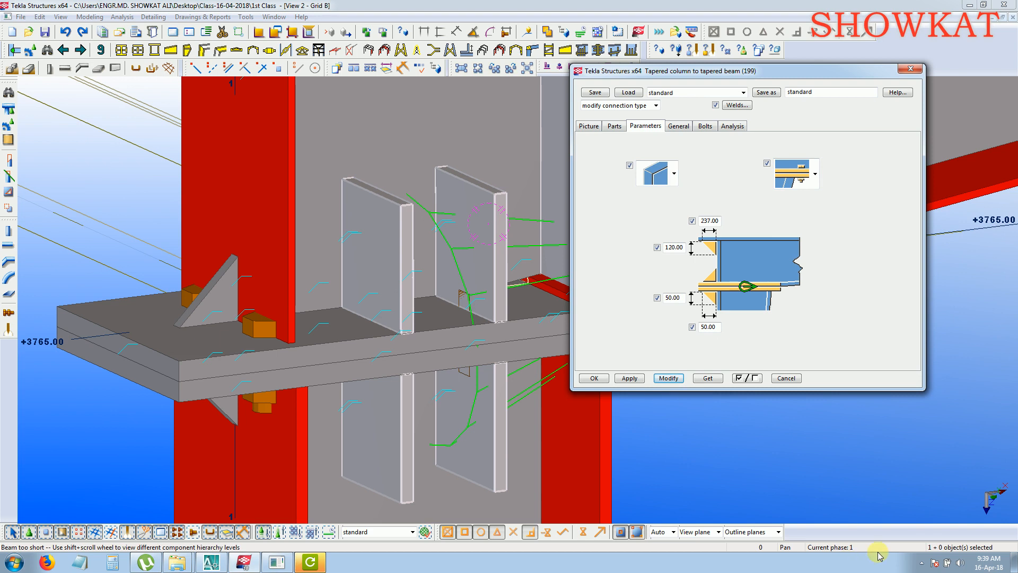
pyautogui.click(922, 564)
pyautogui.click(921, 508)
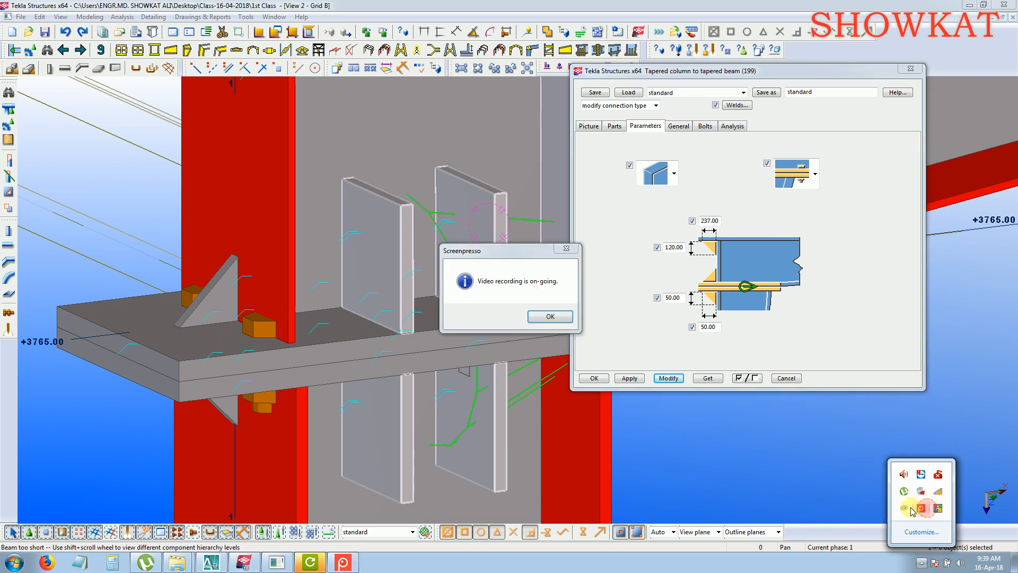
pyautogui.click(551, 316)
pyautogui.click(922, 563)
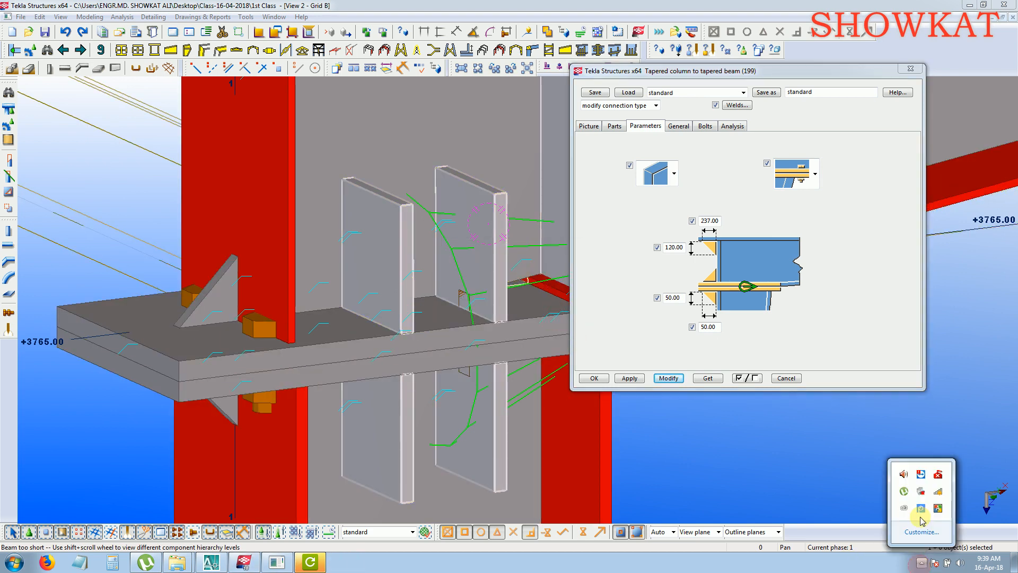
pyautogui.rightClick(921, 508)
pyautogui.click(872, 451)
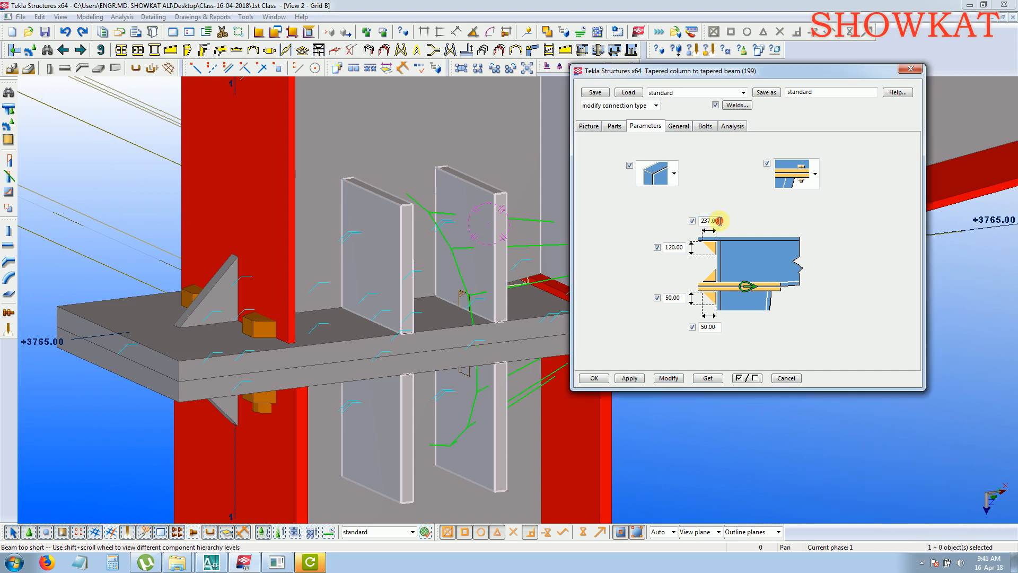
# Switch to AutoCAD and examine the EP-365 end plate joint between column C-1 and rafter R-1 for the stiffener dimensions.
pyautogui.click(721, 220)
pyautogui.moveTo(721, 221); pyautogui.dragTo(698, 226)
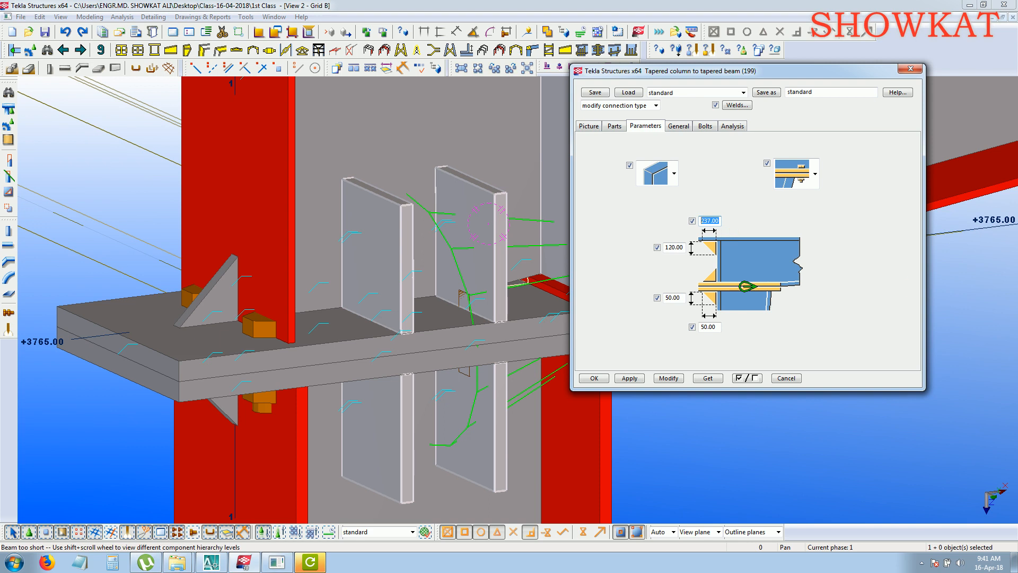
pyautogui.hotkey('alt', 'Tab')
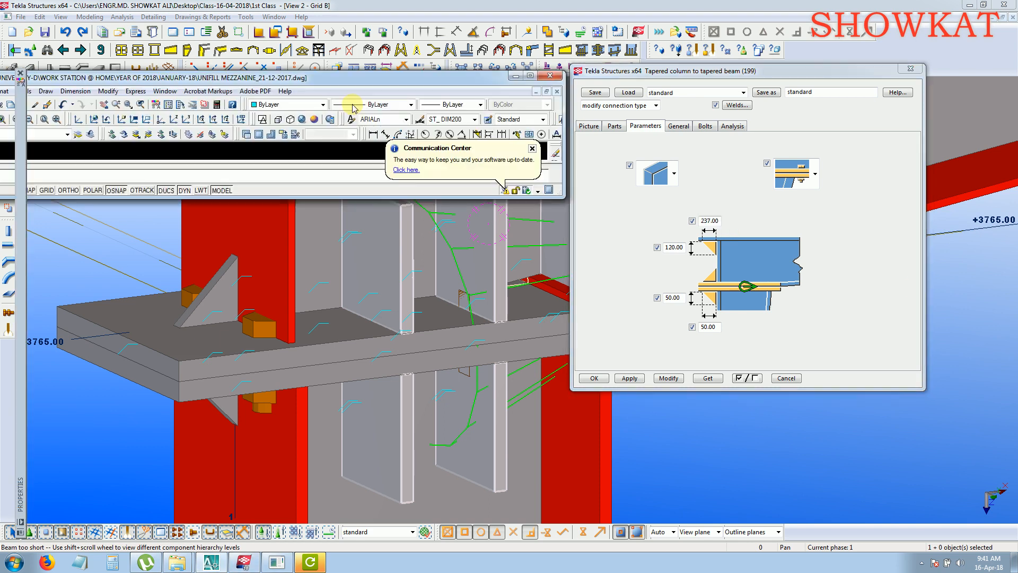
pyautogui.scroll(5, 544, 161)
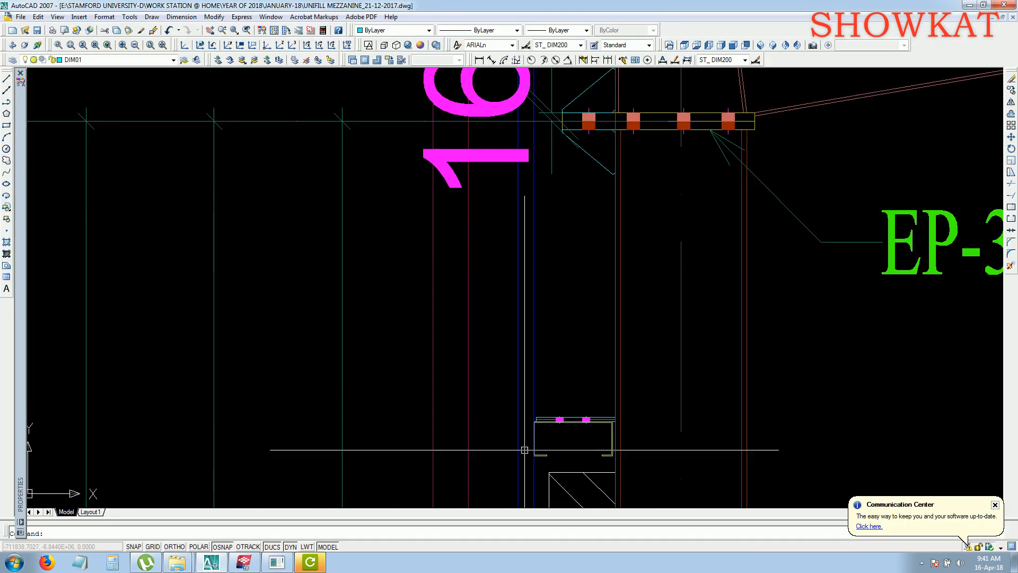
pyautogui.scroll(-4, 518, 310)
pyautogui.scroll(3, 558, 157)
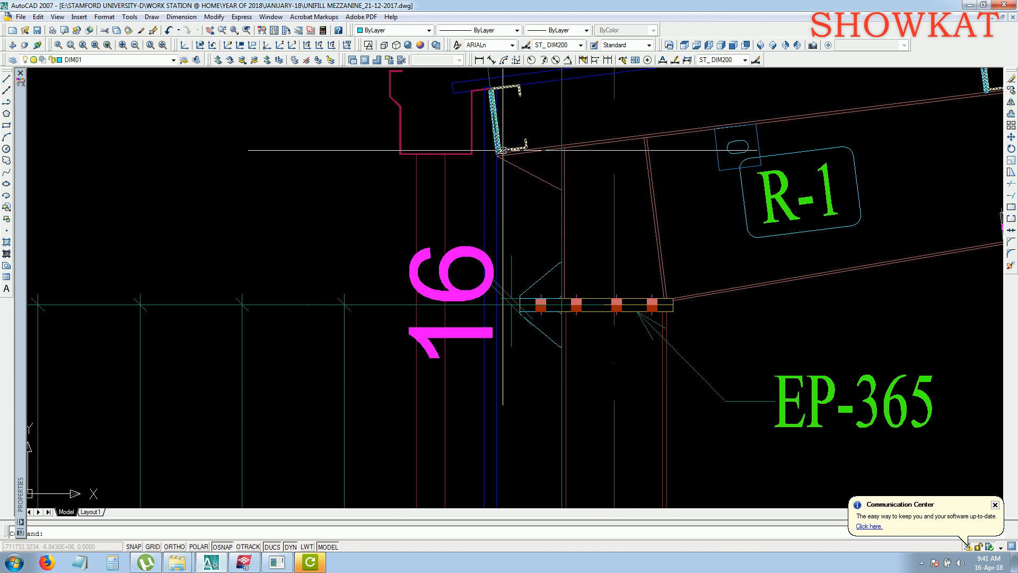
pyautogui.scroll(-2, 512, 159)
pyautogui.scroll(3, 522, 403)
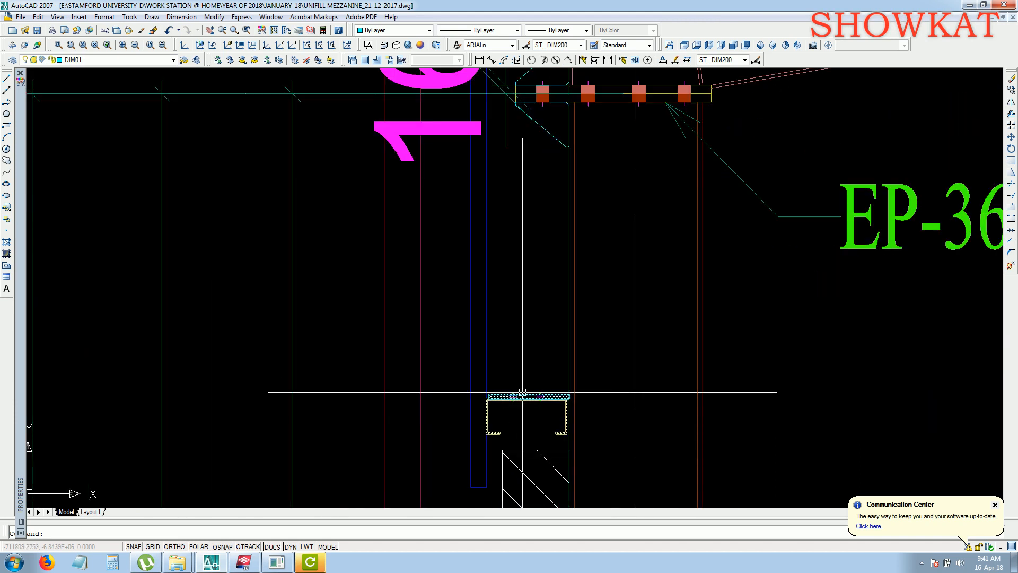
pyautogui.scroll(3, 525, 394)
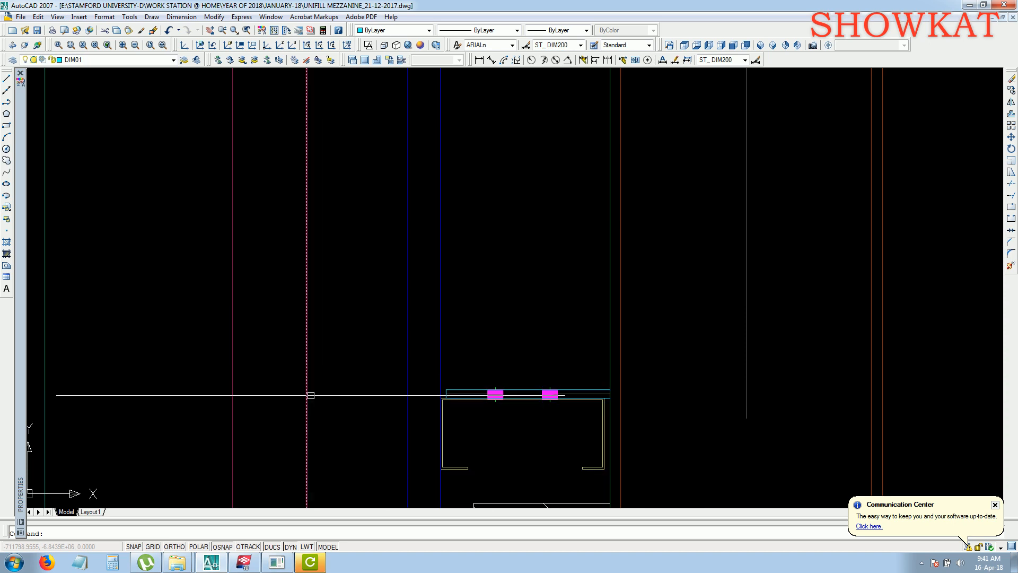
pyautogui.scroll(-3, 450, 387)
pyautogui.moveTo(455, 386); pyautogui.dragTo(462, 489, button='middle')
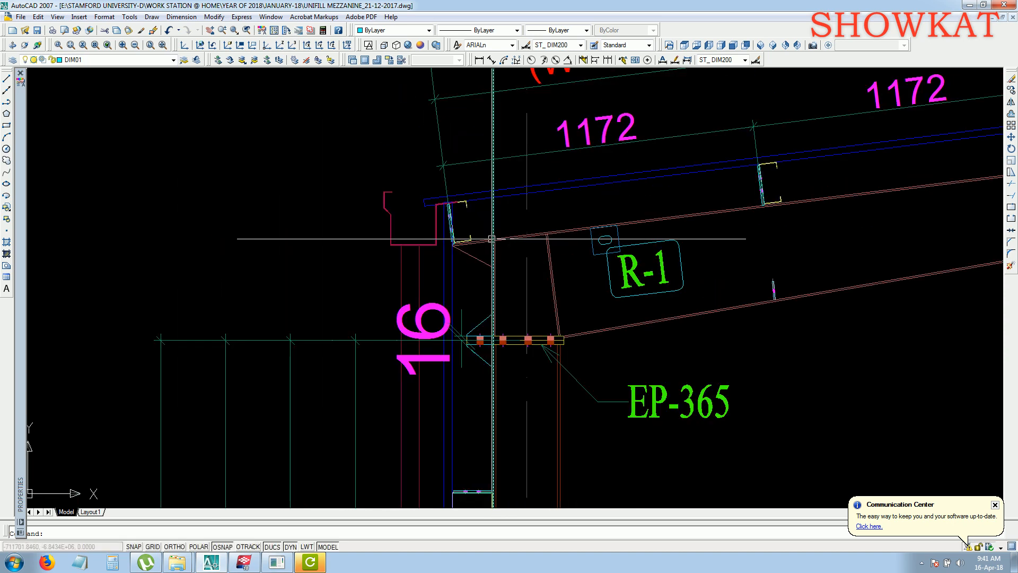
pyautogui.moveTo(466, 402); pyautogui.dragTo(512, 243, button='middle')
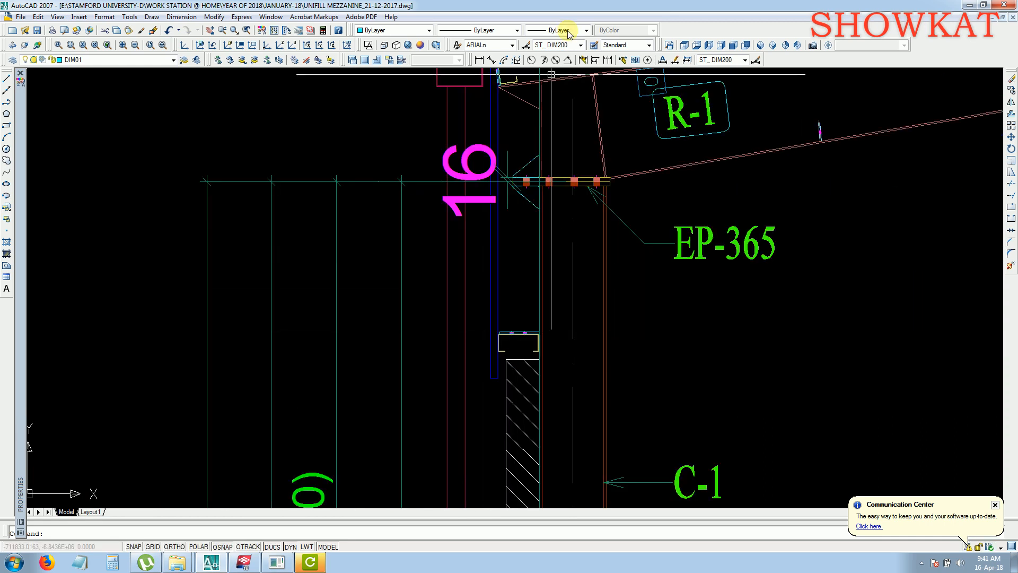
# Return to Tekla Structures and set the upper triangular stiffener's horizontal dimension to 200 in the connection parameters.
pyautogui.hotkey('alt', 'Tab')
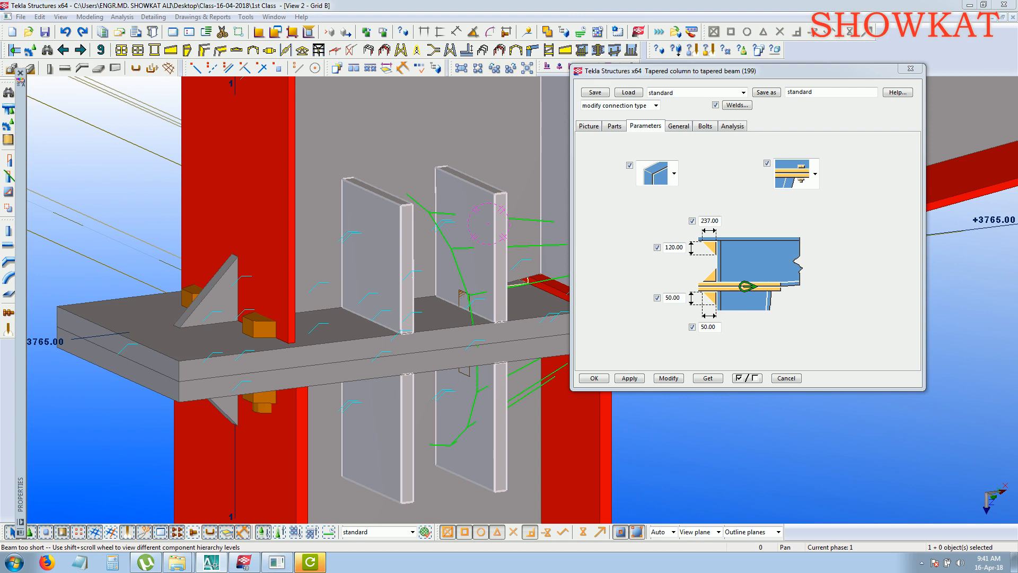
pyautogui.doubleClick(716, 220)
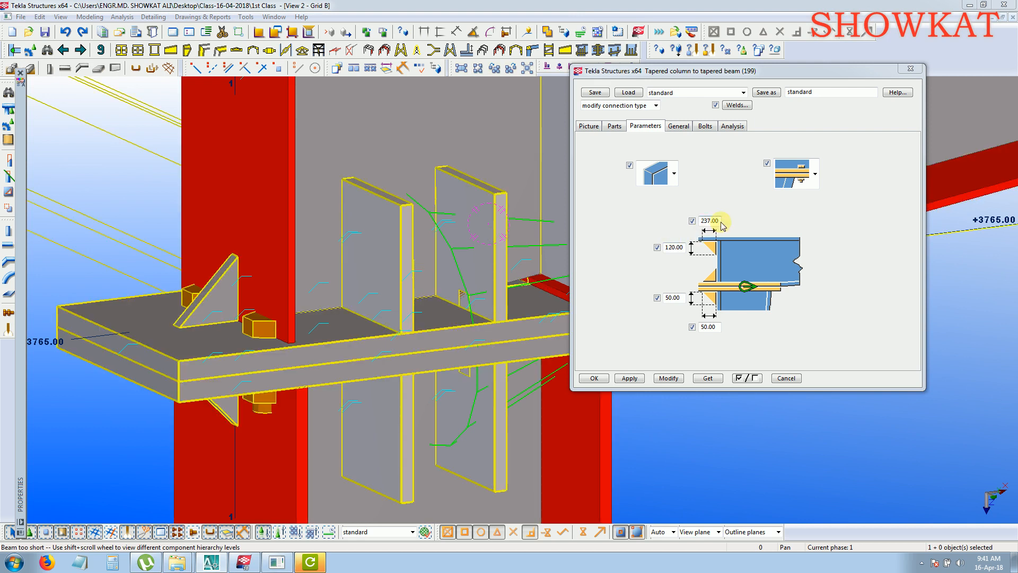
pyautogui.write('2003')
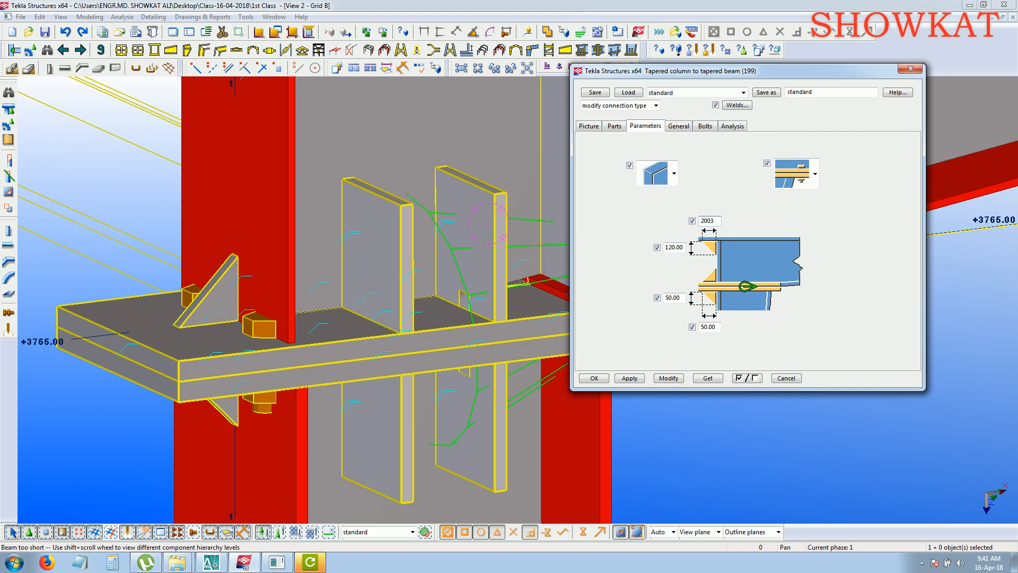
pyautogui.press('Return')
pyautogui.click(922, 563)
pyautogui.click(921, 508)
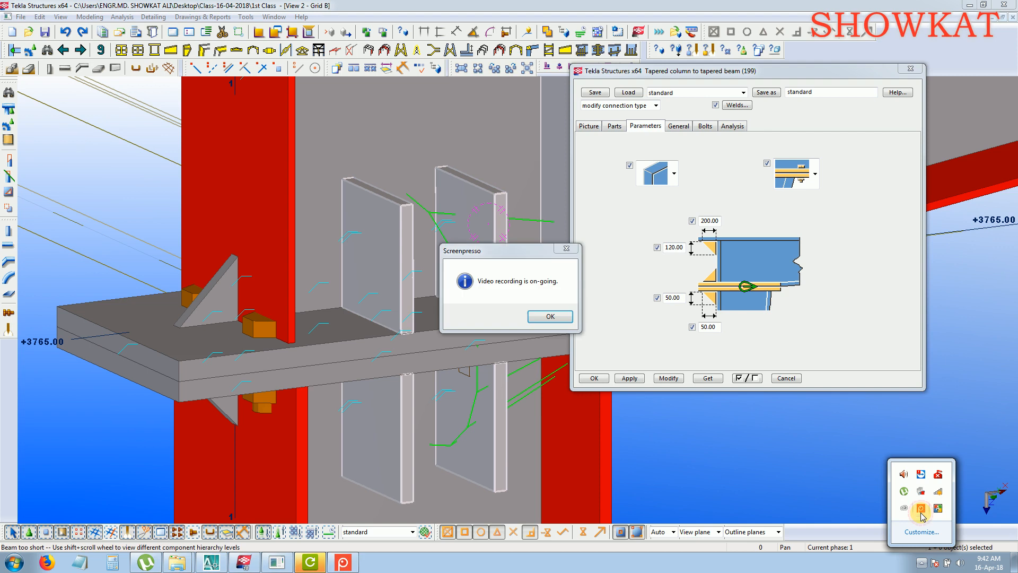
pyautogui.click(550, 317)
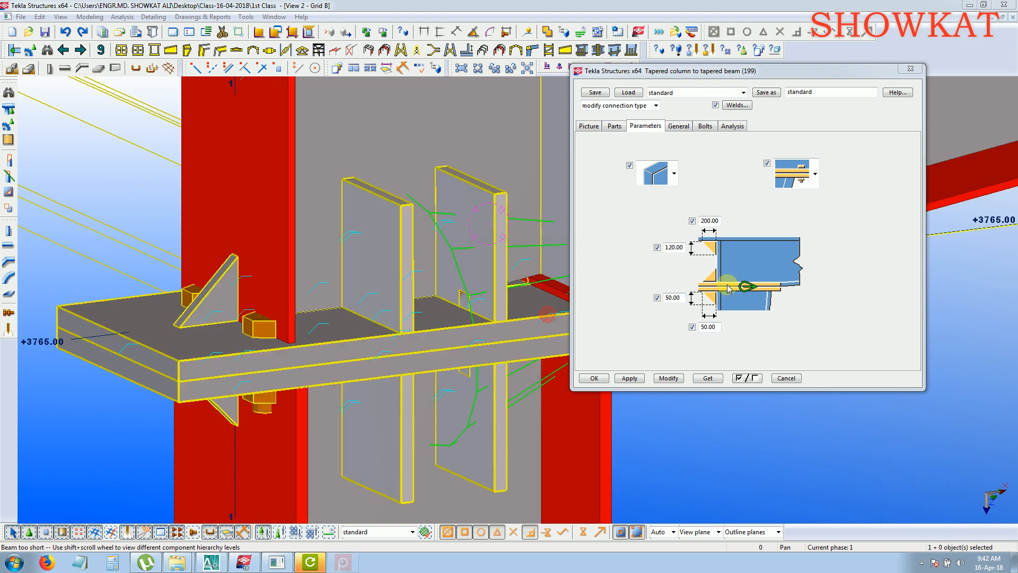
# Set the upper stiffener's vertical dimension and both lower stiffener dimensions to 100, and modify the connection.
pyautogui.doubleClick(682, 247)
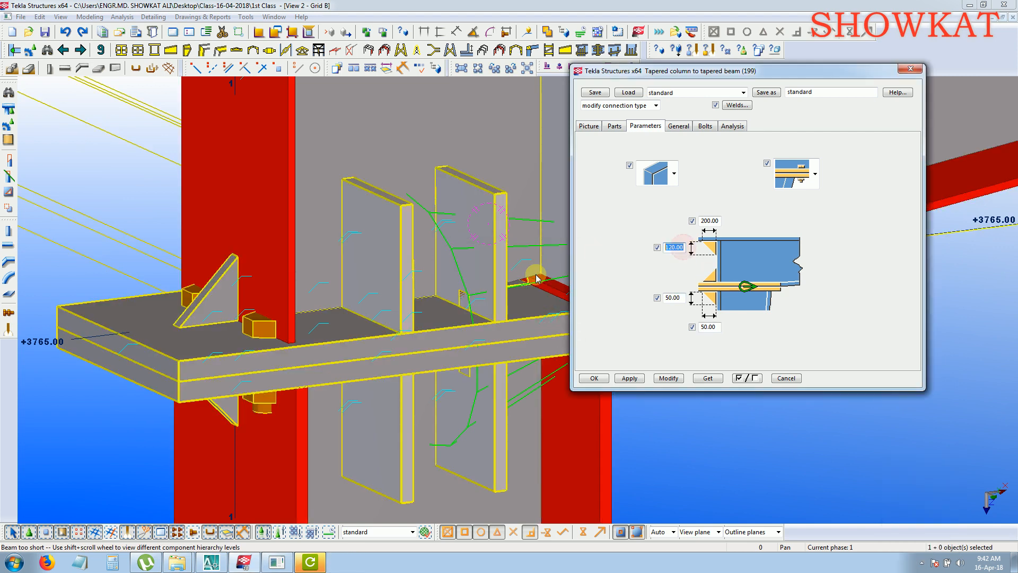
pyautogui.write('100')
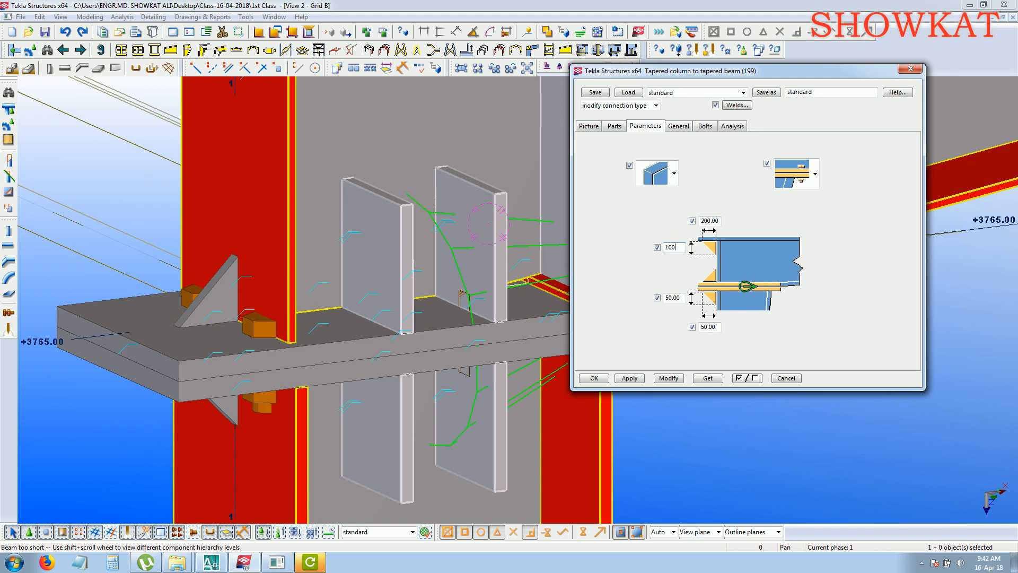
pyautogui.doubleClick(679, 299)
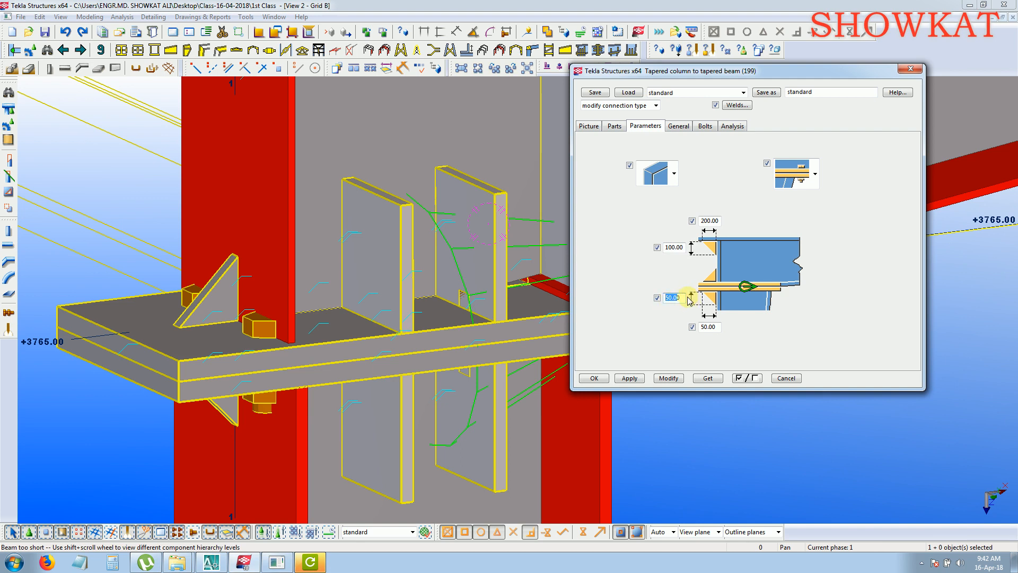
pyautogui.write('100')
pyautogui.press('Tab')
pyautogui.write('100')
pyautogui.click(669, 378)
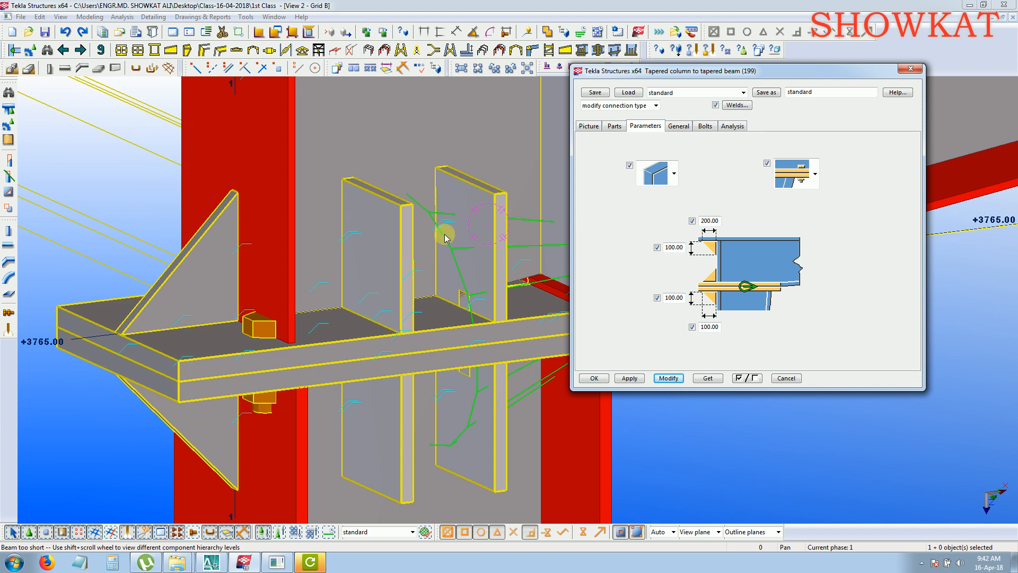
# Set the connection's bolt size to 16, the bolt standard to 8.8XOX and the tolerance to 2.
pyautogui.click(679, 126)
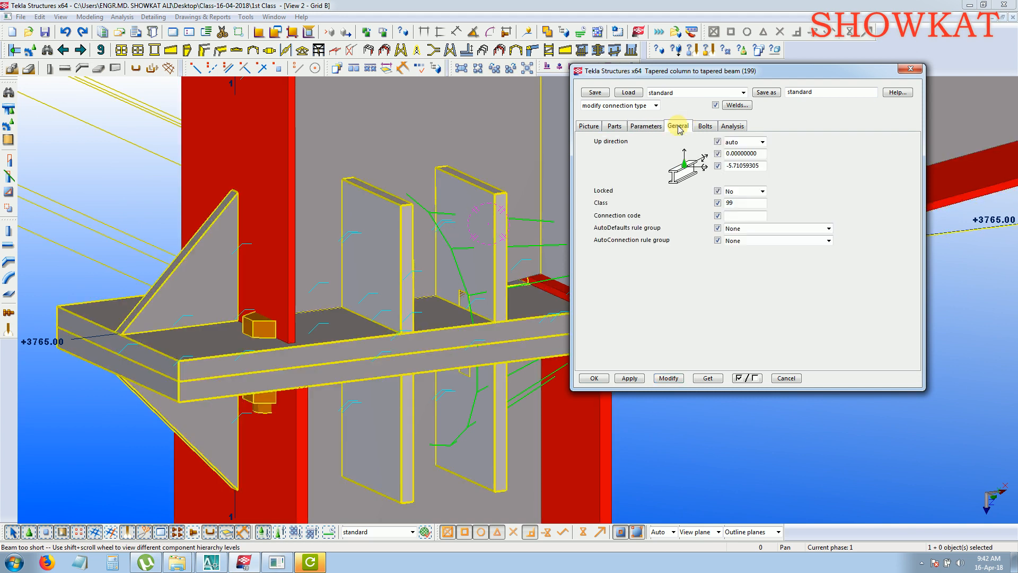
pyautogui.click(650, 127)
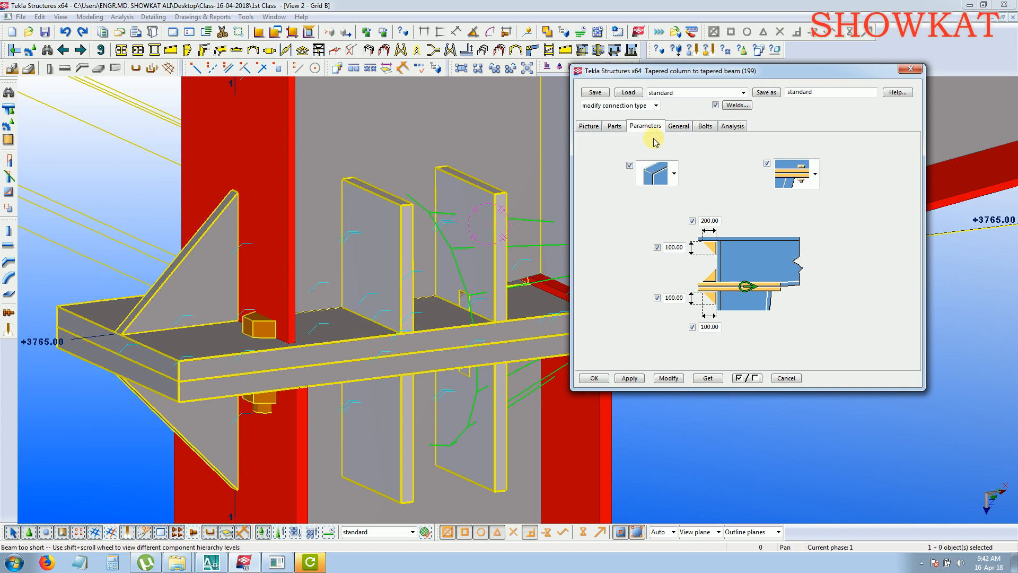
pyautogui.click(680, 126)
pyautogui.click(708, 129)
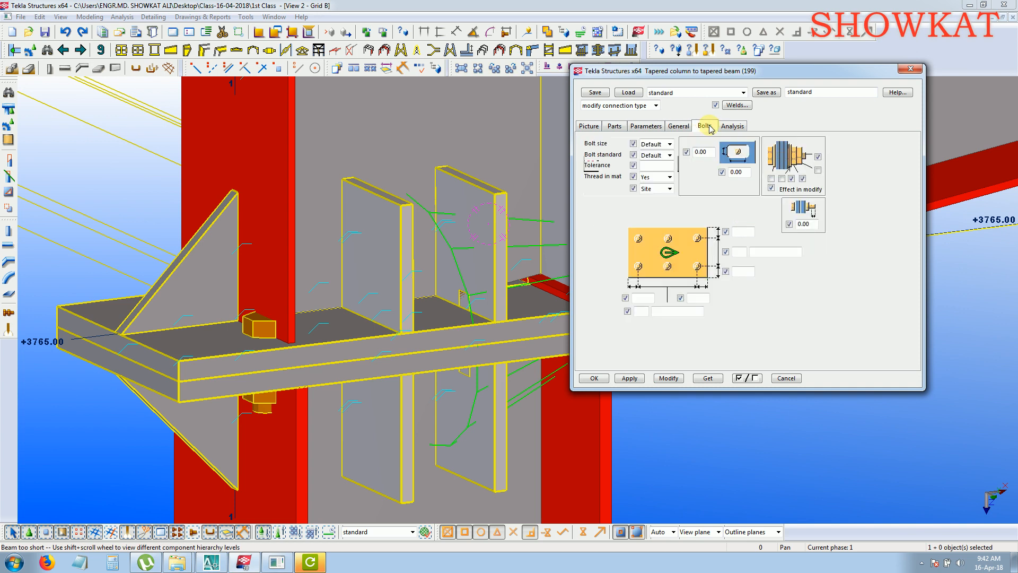
pyautogui.click(670, 144)
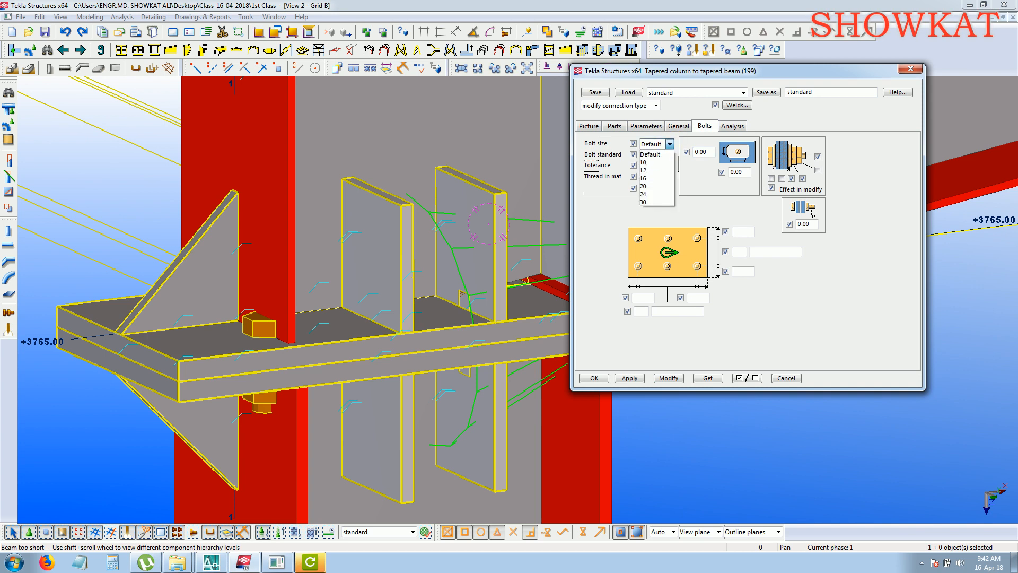
pyautogui.click(655, 179)
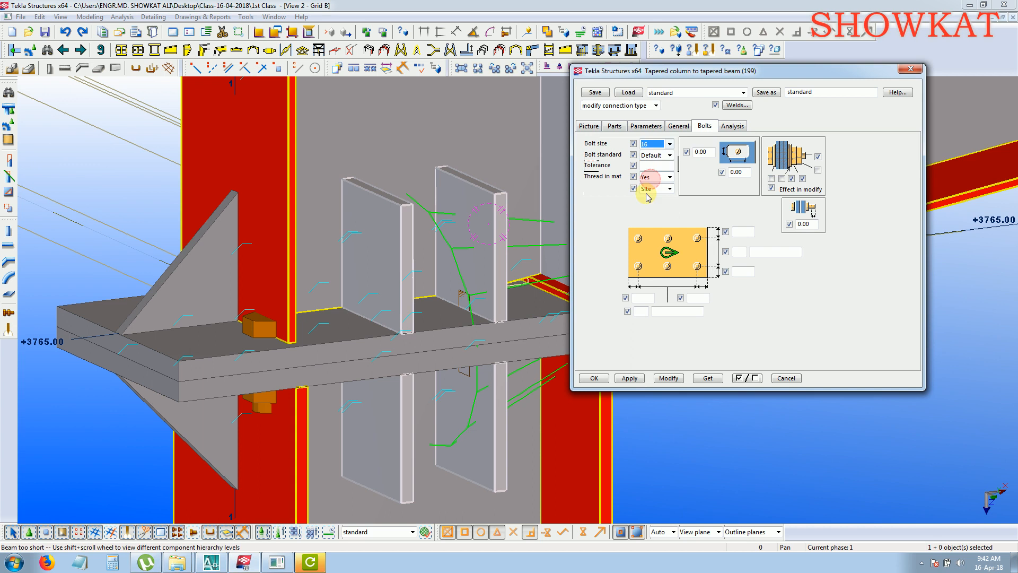
pyautogui.click(670, 156)
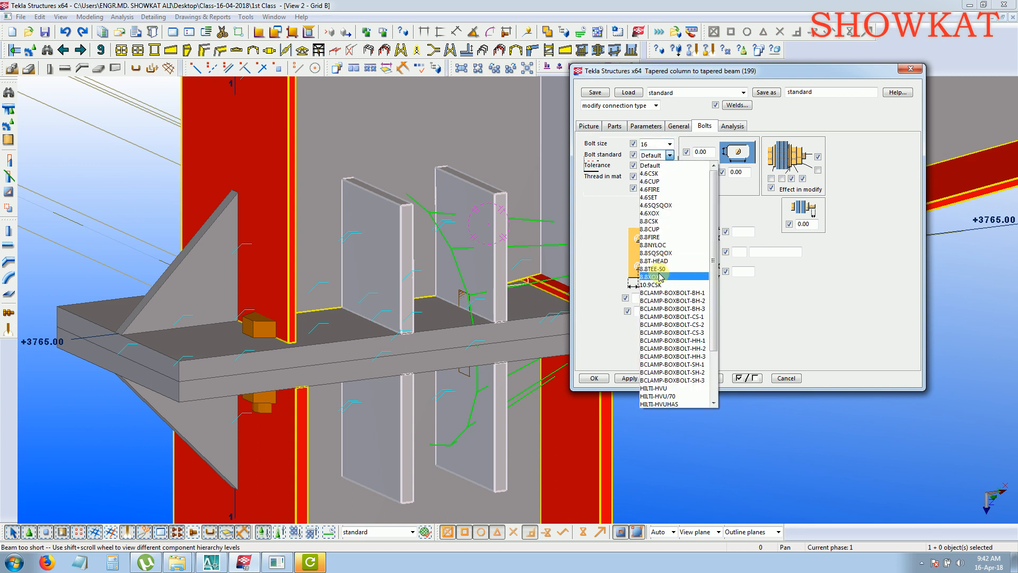
pyautogui.click(661, 276)
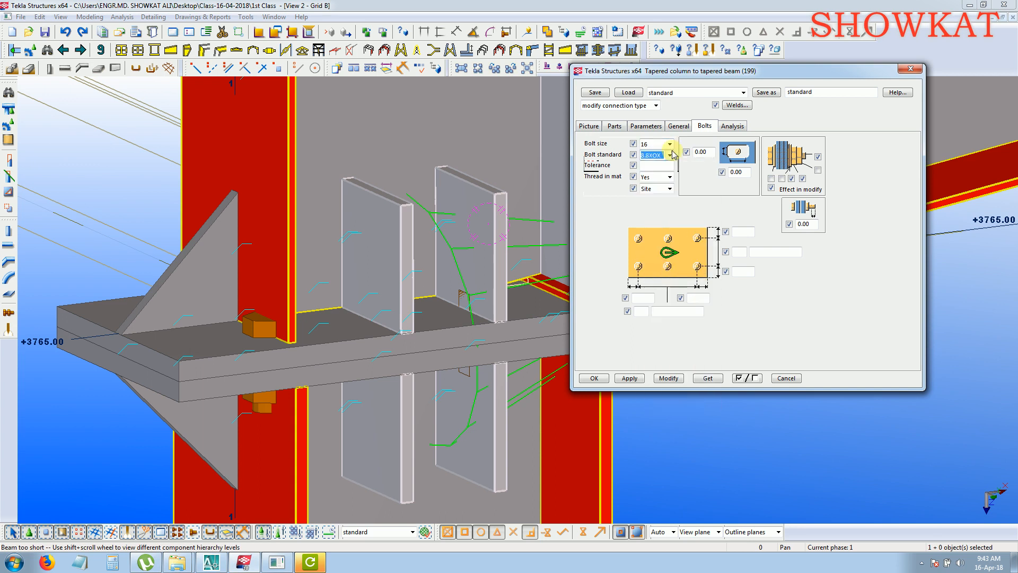
pyautogui.click(662, 164)
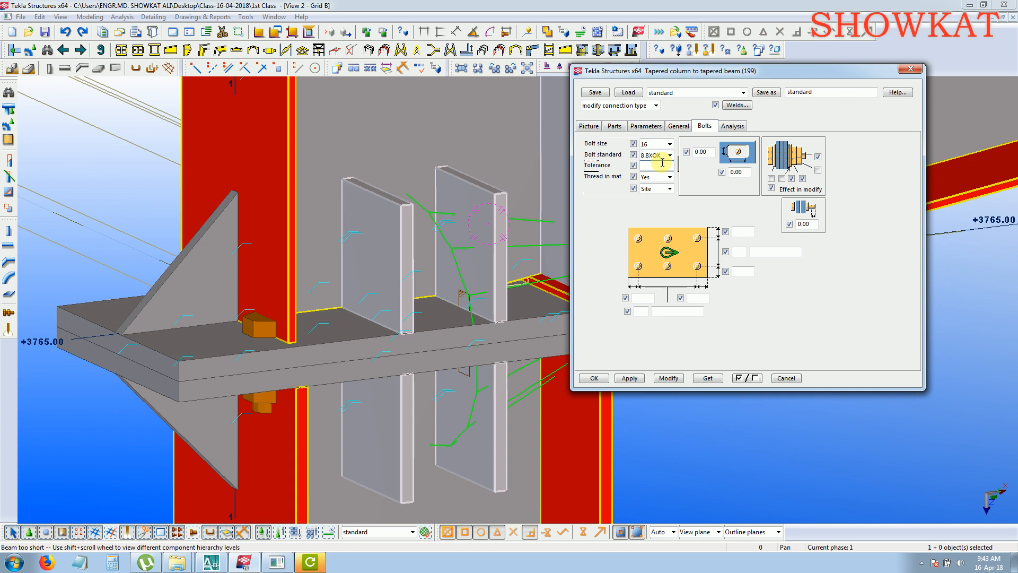
pyautogui.write('2')
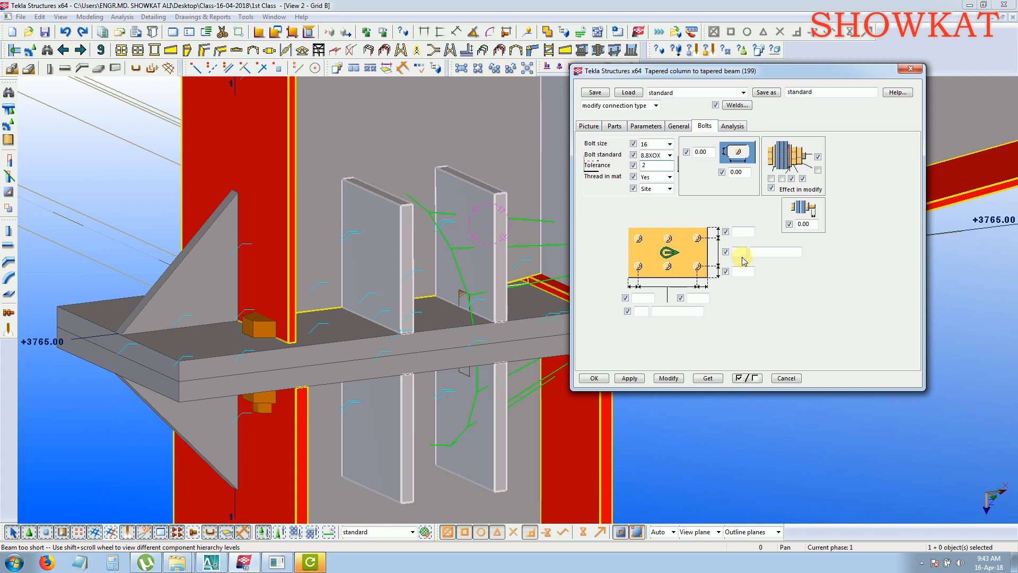
# Define the horizontal bolt layout with a 50 edge distance and 4 bolts at 120 spacing, and modify the connection.
pyautogui.click(637, 298)
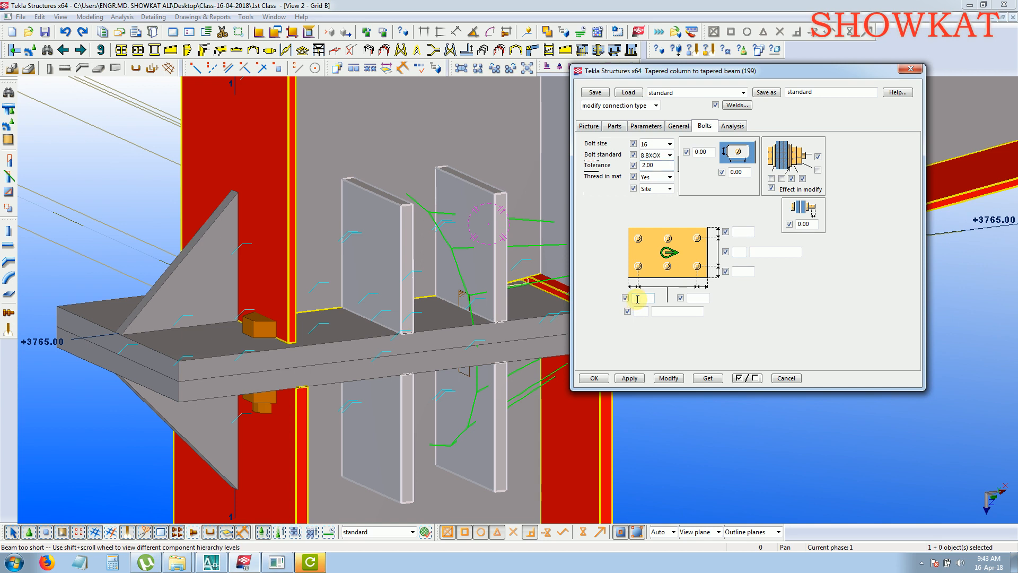
pyautogui.hotkey('alt', 'Tab')
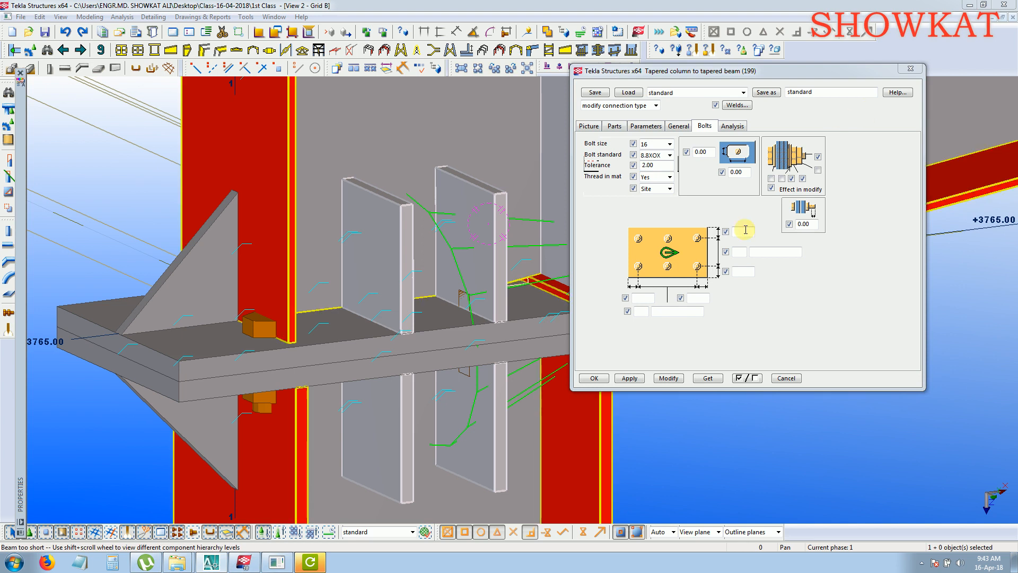
pyautogui.click(644, 297)
pyautogui.write('50')
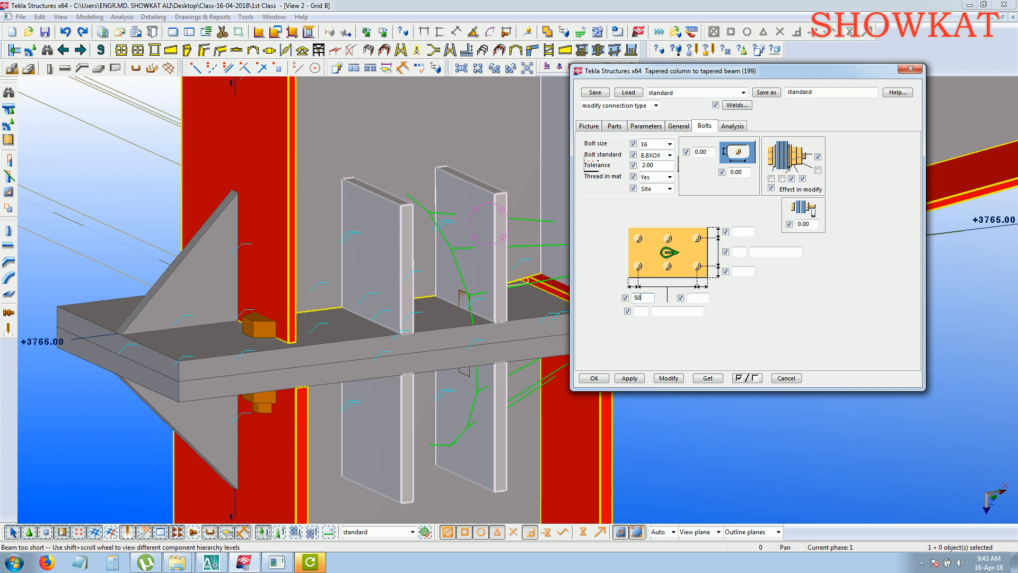
pyautogui.click(639, 312)
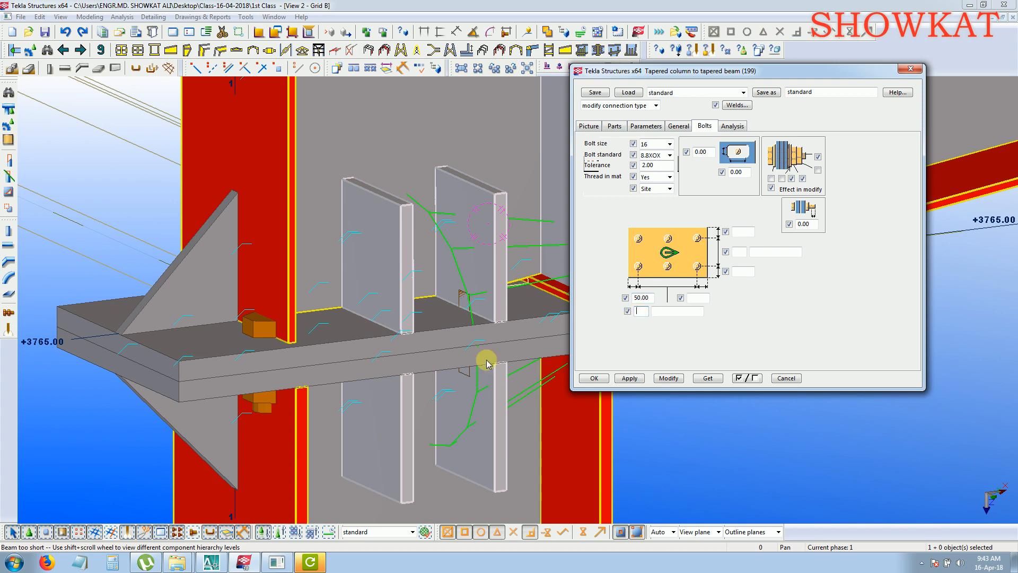
pyautogui.click(698, 314)
pyautogui.click(639, 312)
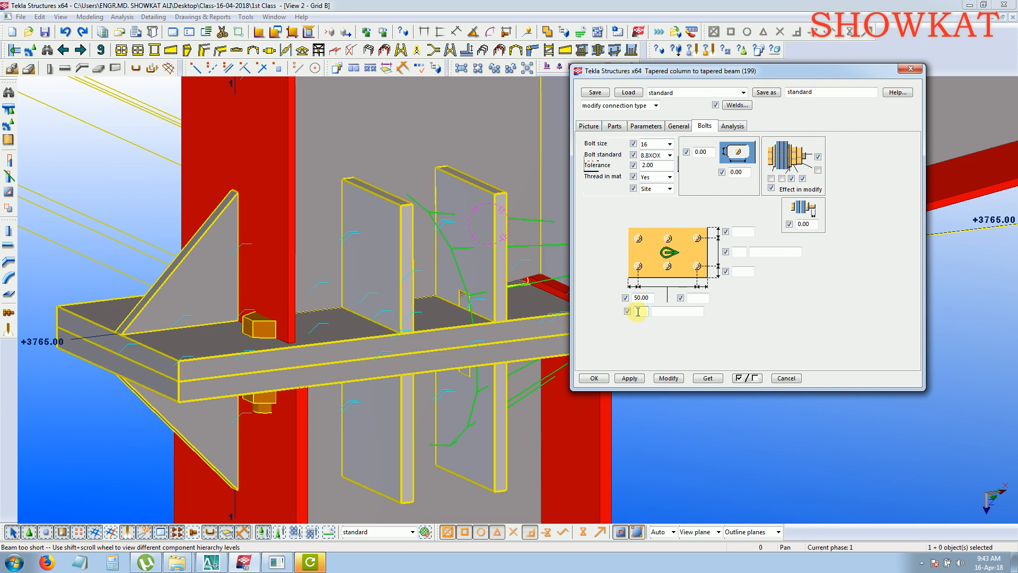
pyautogui.write('4')
pyautogui.click(662, 313)
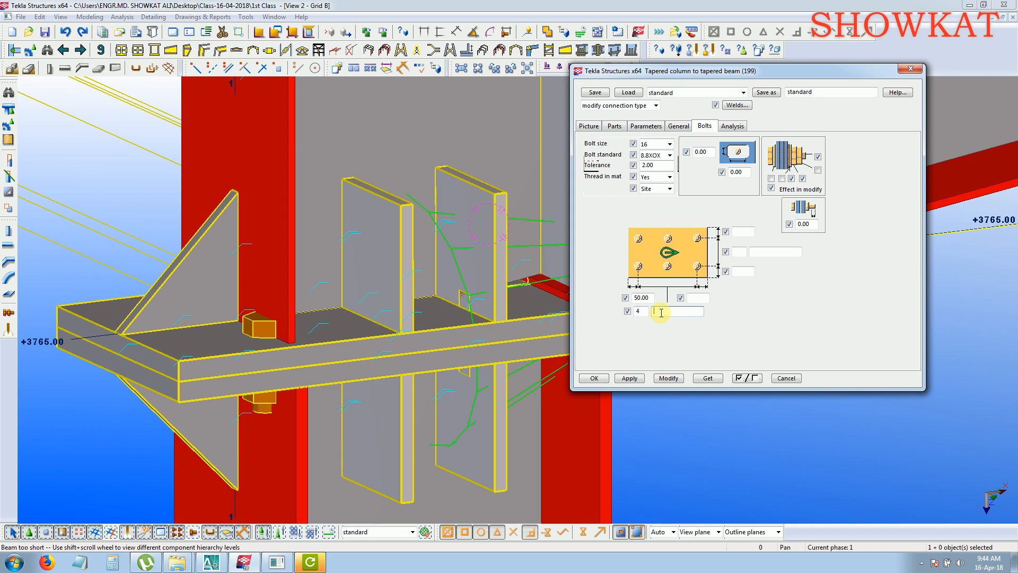
pyautogui.write('120')
pyautogui.click(677, 380)
pyautogui.moveTo(467, 354); pyautogui.dragTo(166, 355, button='middle')
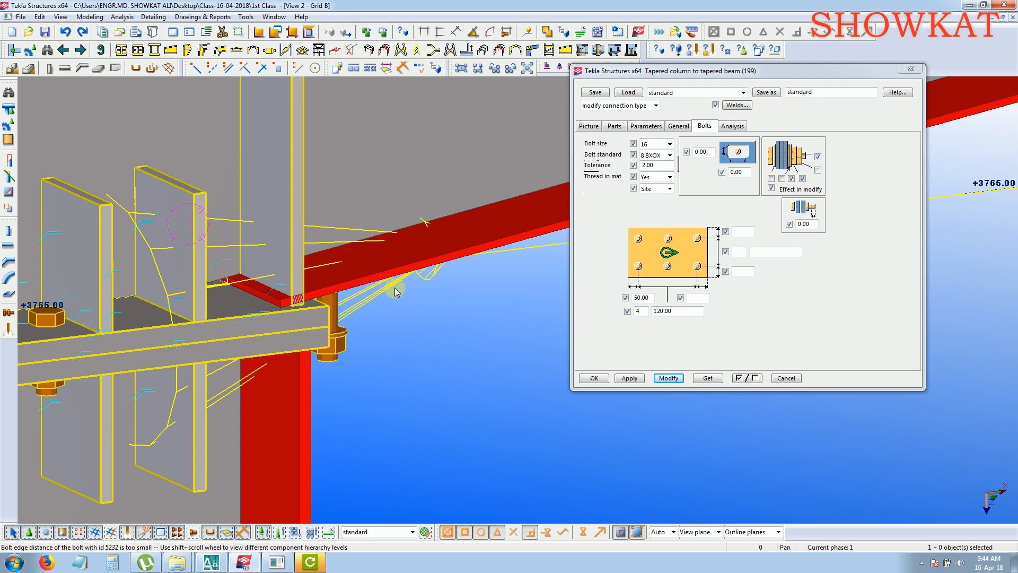
# Change the horizontal bolt spacing to 100, modify the connection, and check the bolts on the end plate.
pyautogui.doubleClick(665, 311)
pyautogui.write('1')
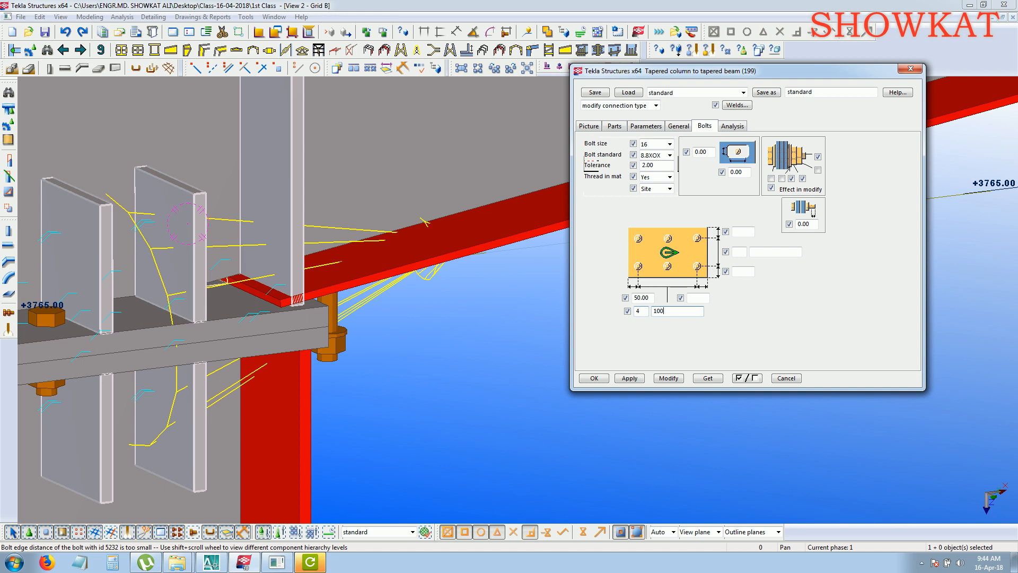
pyautogui.write('00')
pyautogui.click(680, 378)
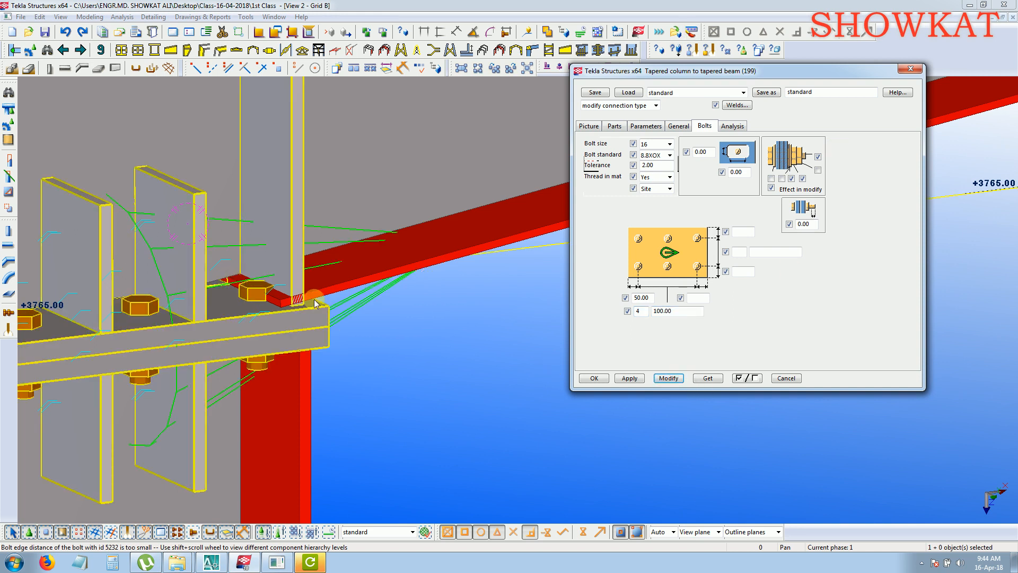
pyautogui.scroll(2, 278, 285)
pyautogui.scroll(2, 277, 289)
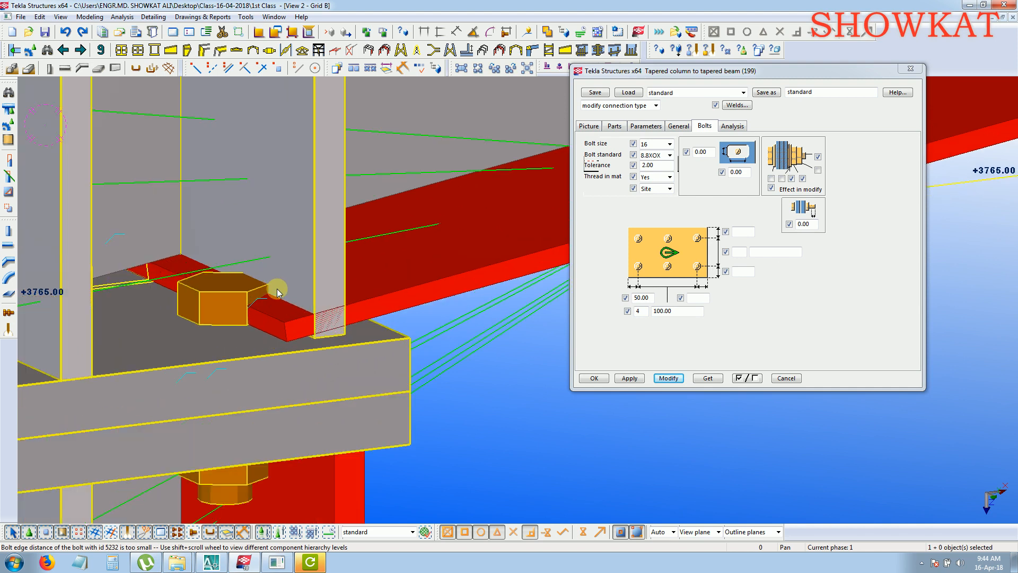
pyautogui.scroll(-3, 318, 287)
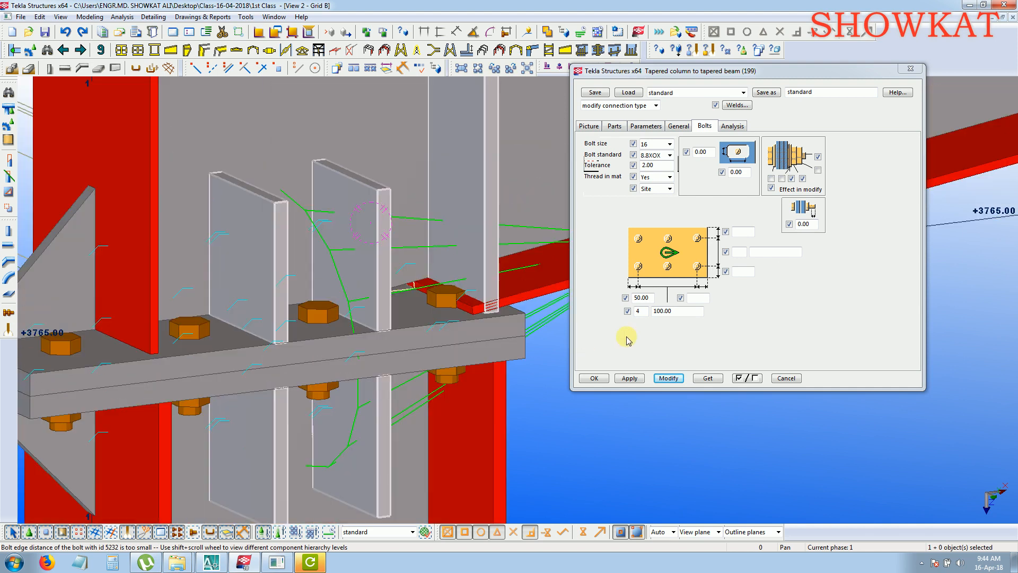
# Set the bolt spacing of the tapered column to tapered beam connection to 90 mm, apply it and save the model.
pyautogui.doubleClick(677, 311)
pyautogui.write('90')
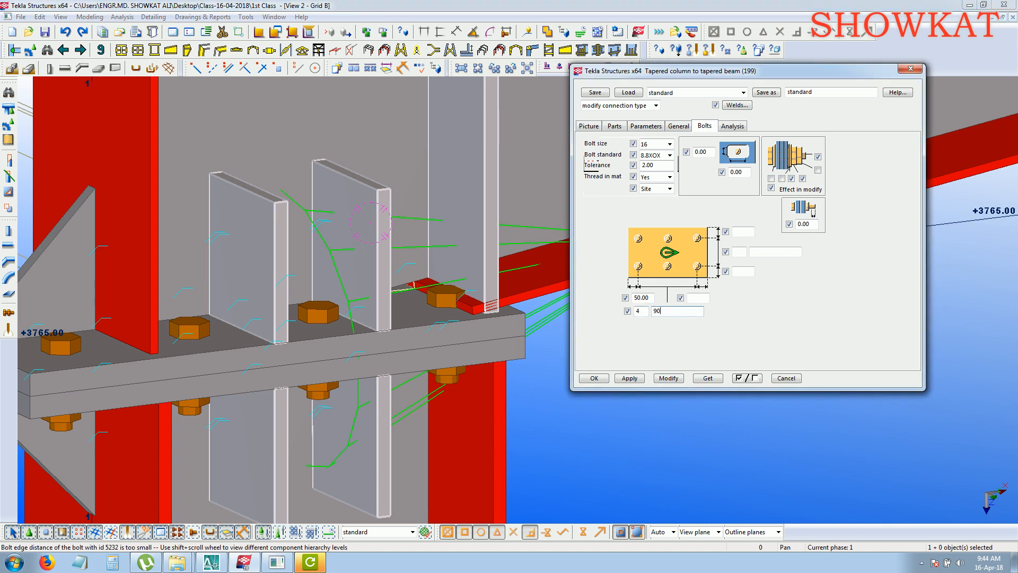
pyautogui.click(675, 378)
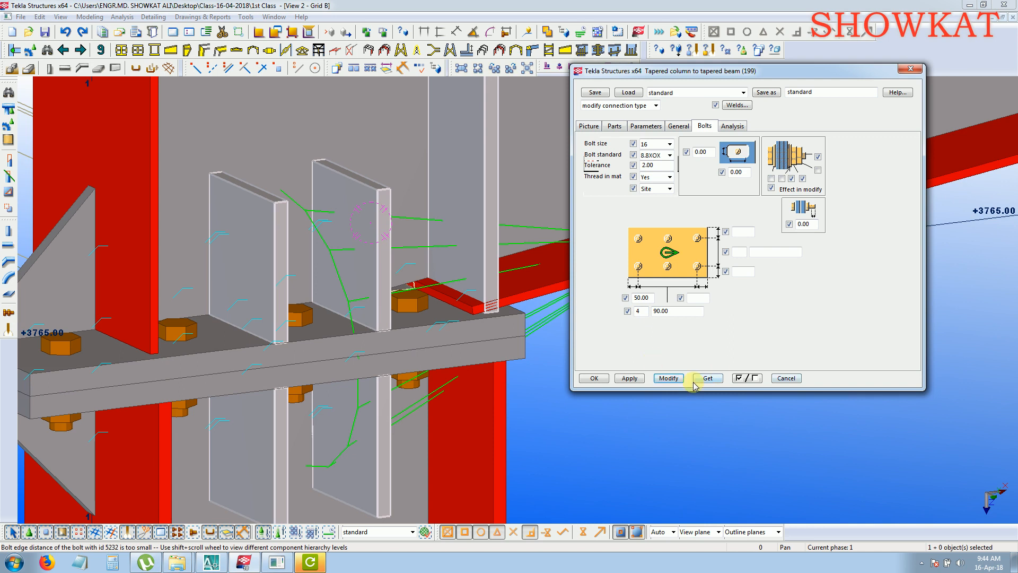
pyautogui.click(594, 377)
pyautogui.moveTo(440, 339); pyautogui.dragTo(411, 341, button='middle')
pyautogui.click(797, 429)
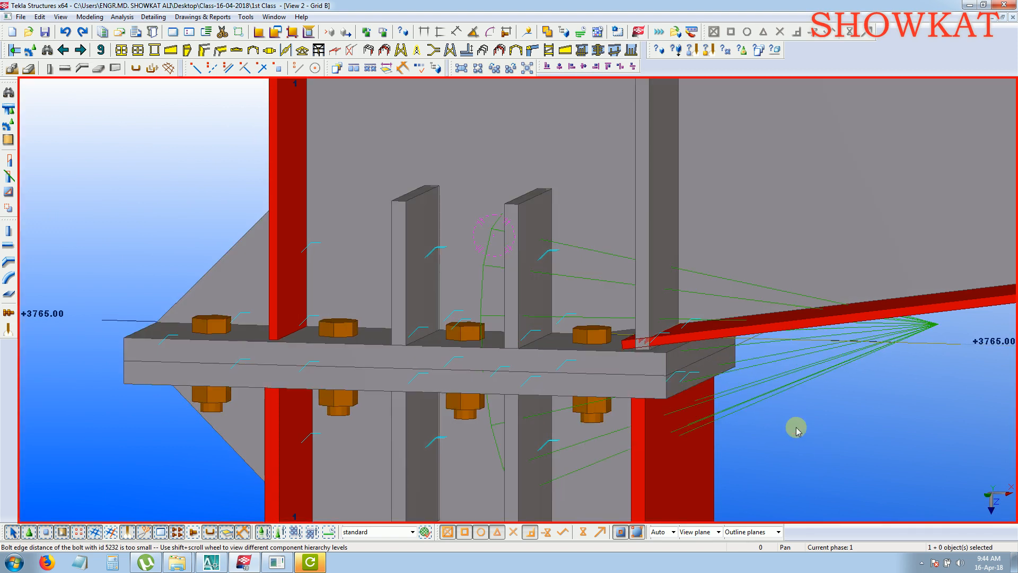
pyautogui.hotkey('ctrl', 's')
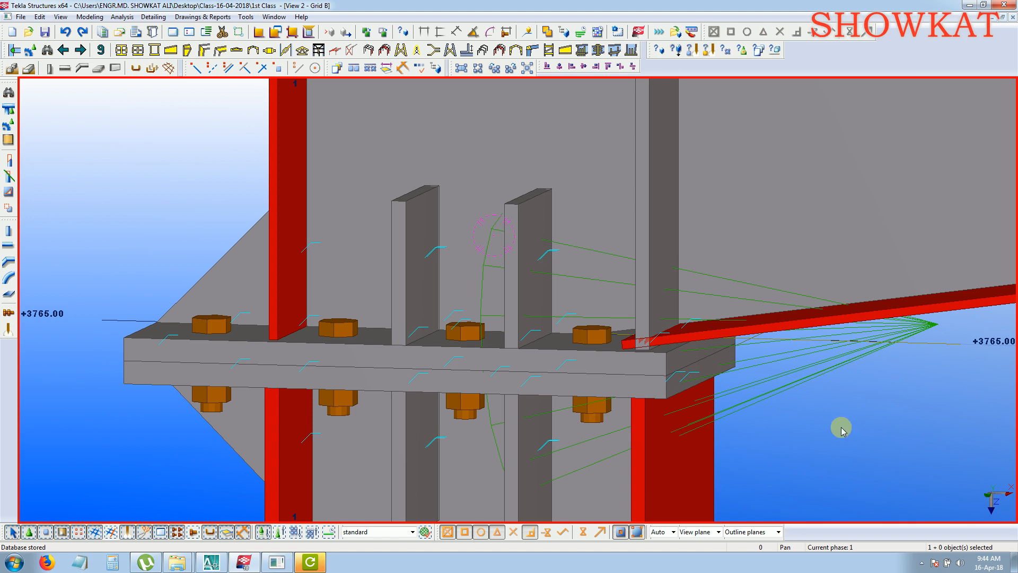
# Review the Model View advanced options and the properties of the Grid B view.
pyautogui.moveTo(657, 366); pyautogui.dragTo(686, 366, button='middle')
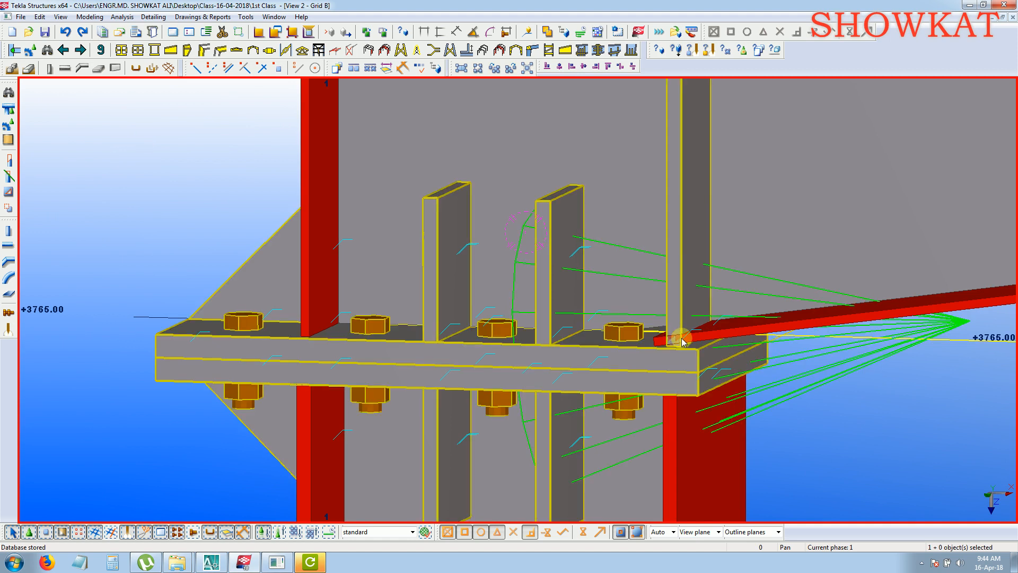
pyautogui.keyDown('ctrl'); pyautogui.moveTo(231, 205); pyautogui.dragTo(271, 208, button='middle'); pyautogui.keyUp('ctrl')
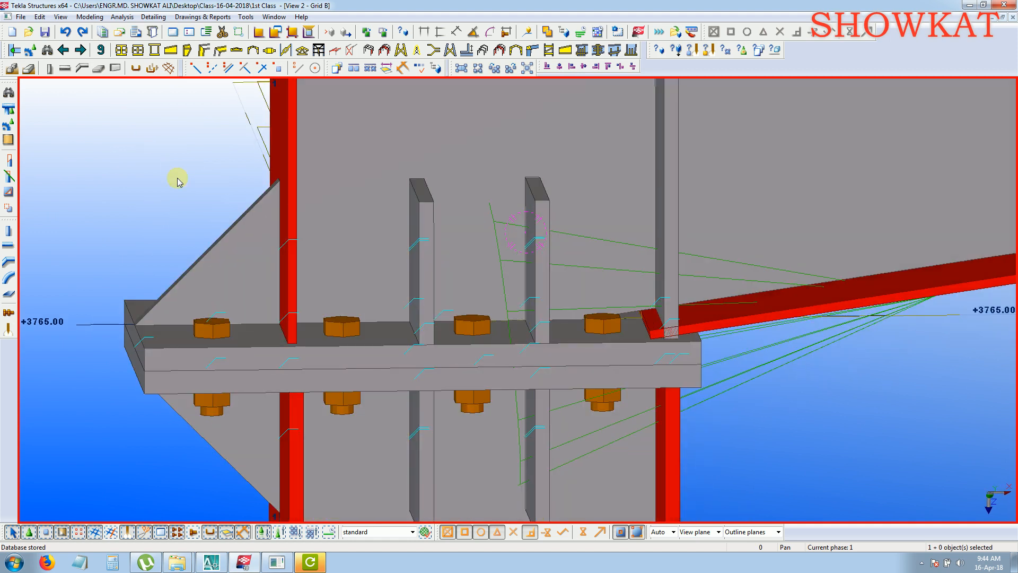
pyautogui.hotkey('ctrl', 'e')
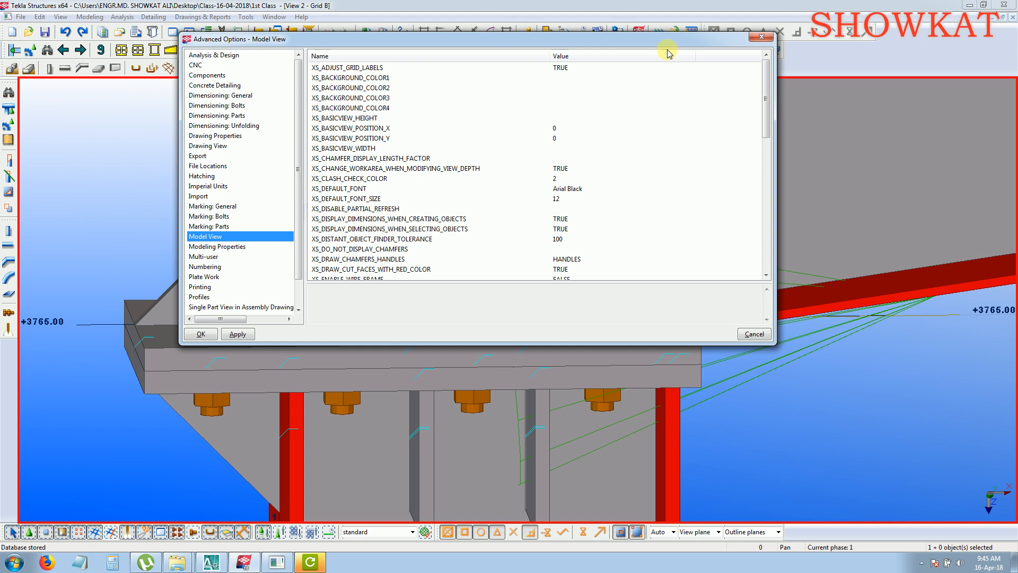
pyautogui.click(761, 36)
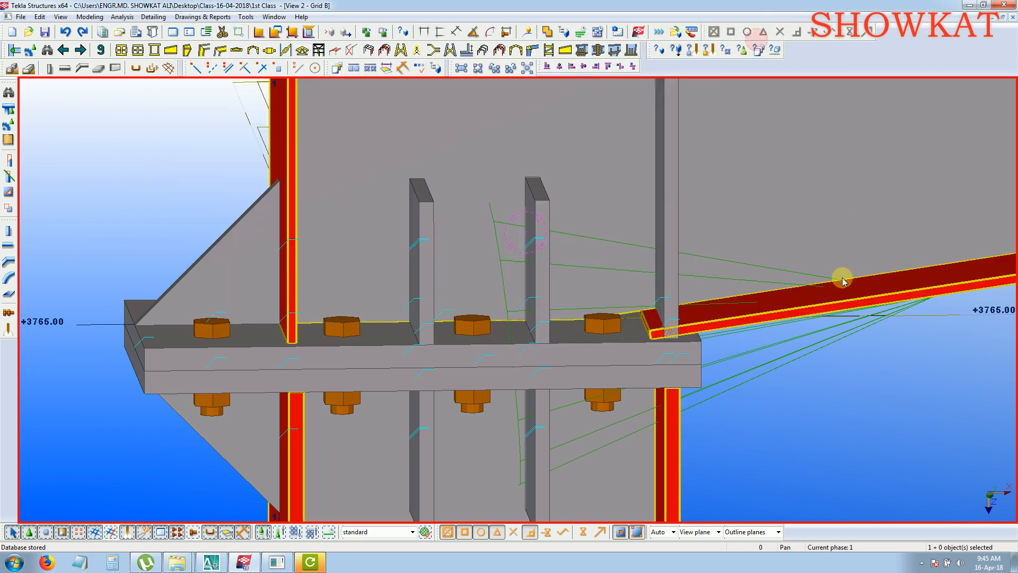
pyautogui.doubleClick(825, 439)
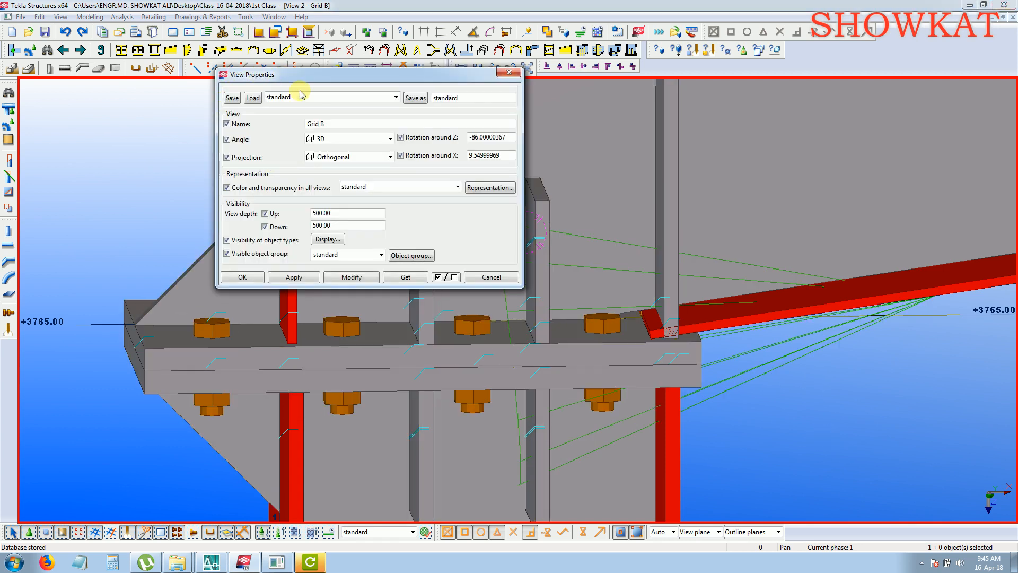
pyautogui.click(508, 74)
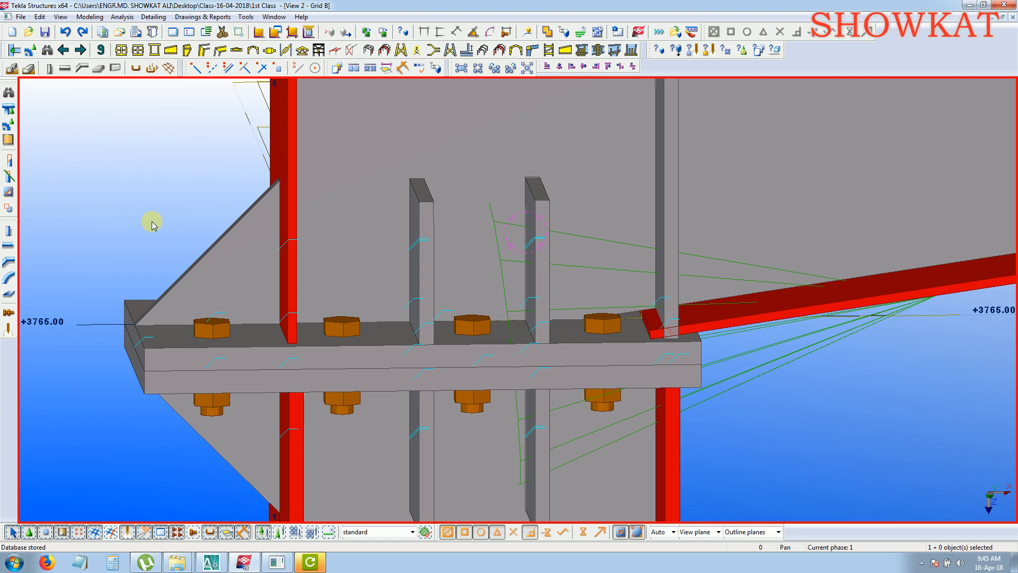
# Check the visibility and representation settings for object types in the Grid B view.
pyautogui.doubleClick(224, 268)
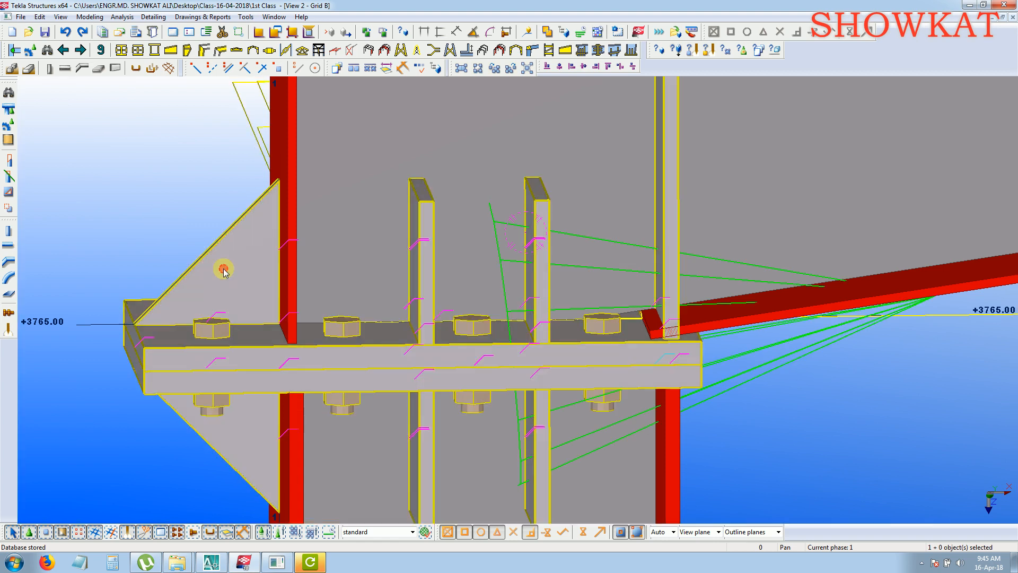
pyautogui.click(786, 378)
pyautogui.doubleClick(787, 439)
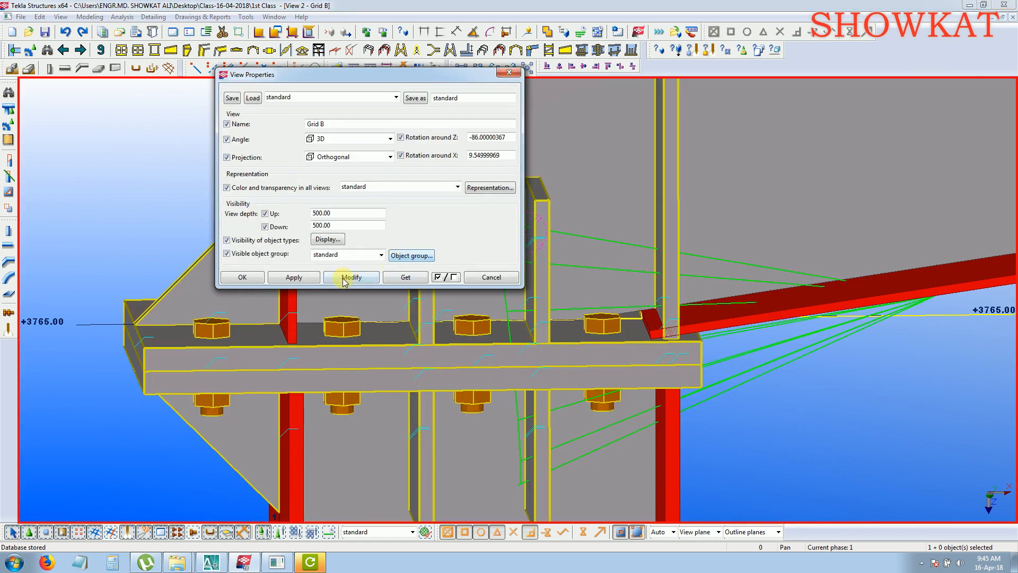
pyautogui.click(331, 239)
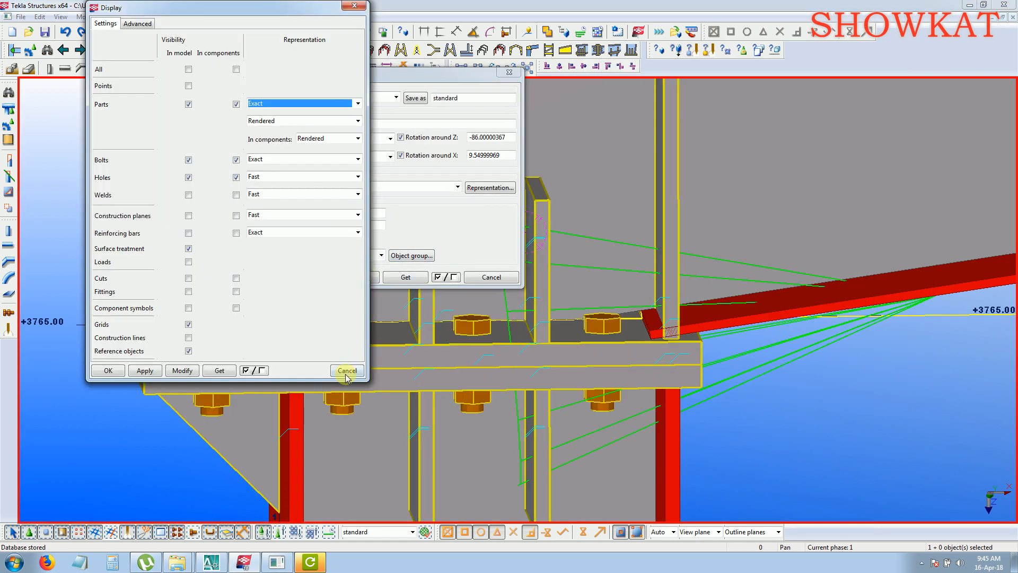
pyautogui.click(347, 376)
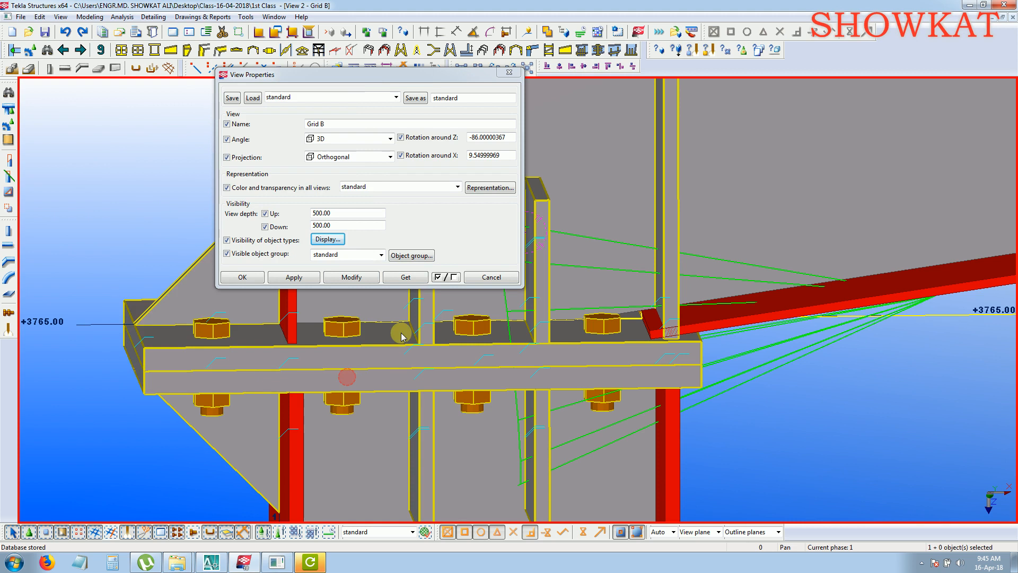
pyautogui.click(492, 275)
# Set the Model View advanced option XS_ENABLE_WIRE_FRAME to TRUE.
pyautogui.hotkey('ctrl', 'e')
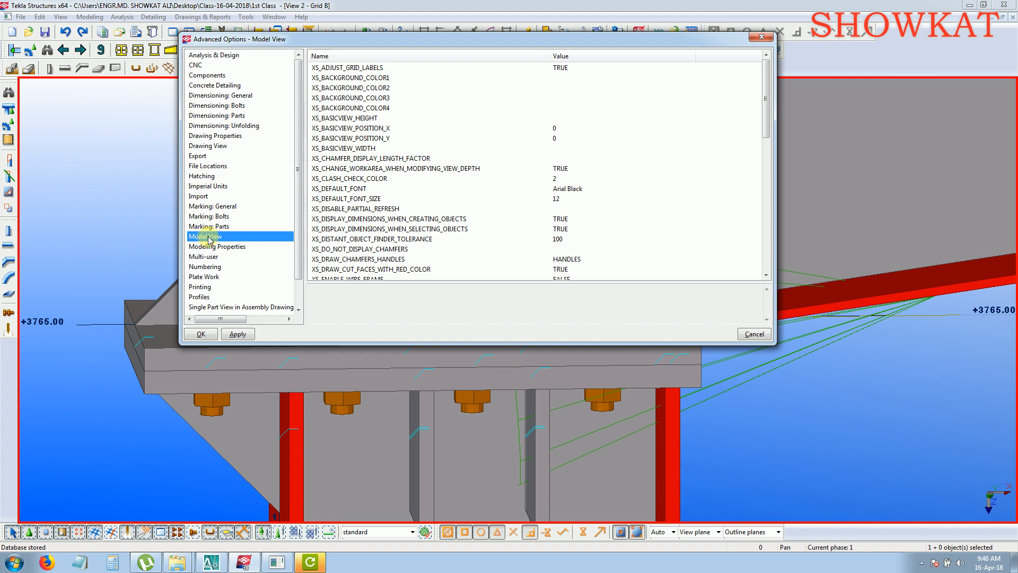
pyautogui.click(407, 269)
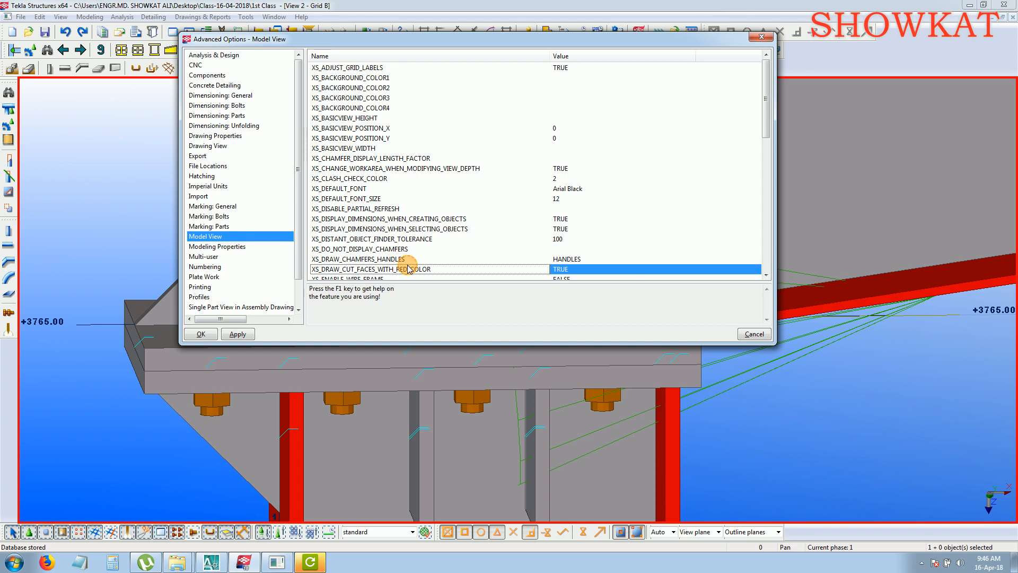
pyautogui.scroll(-3, 409, 265)
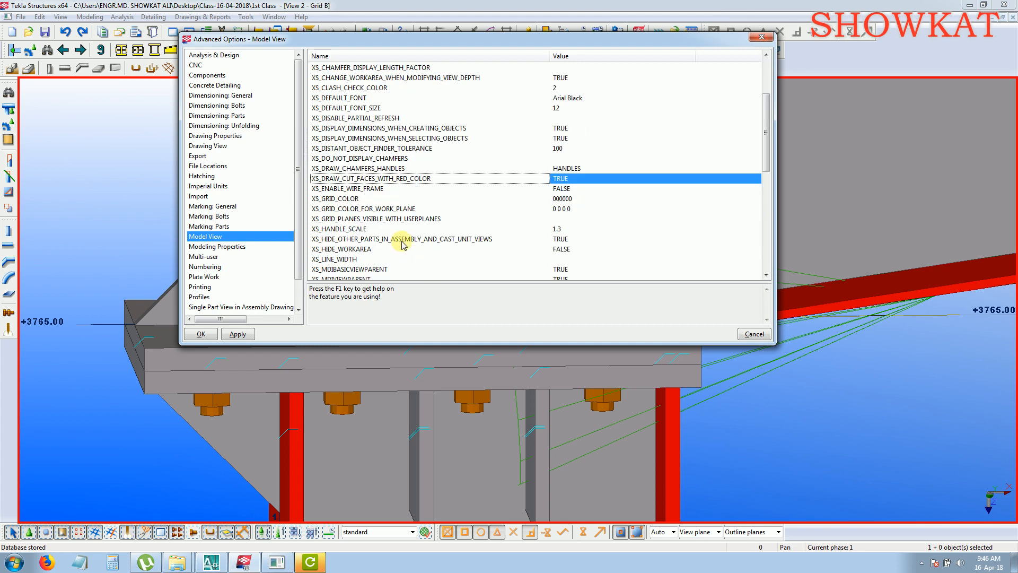
pyautogui.click(354, 190)
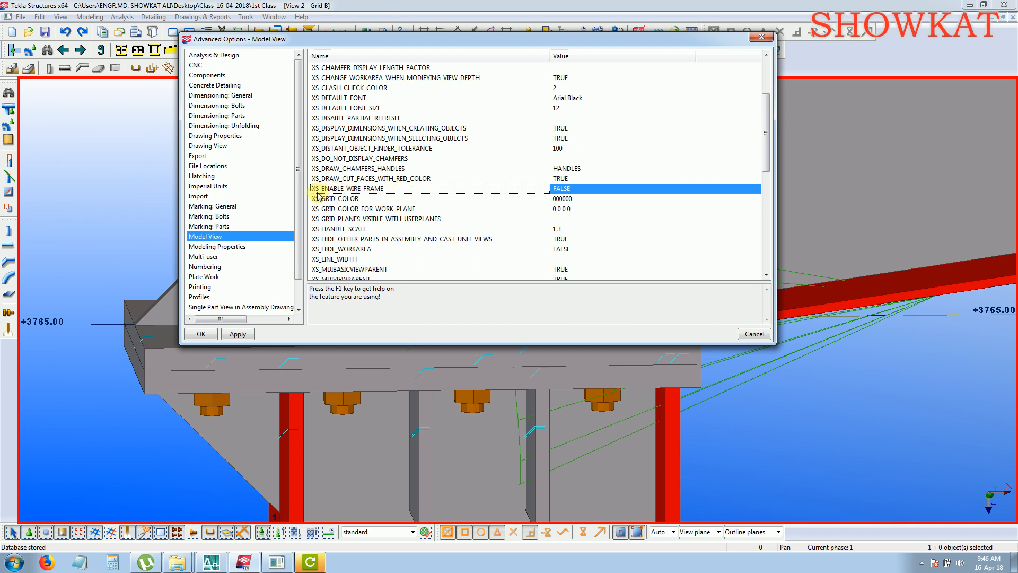
pyautogui.click(587, 192)
pyautogui.doubleClick(590, 192)
pyautogui.write('tRUE')
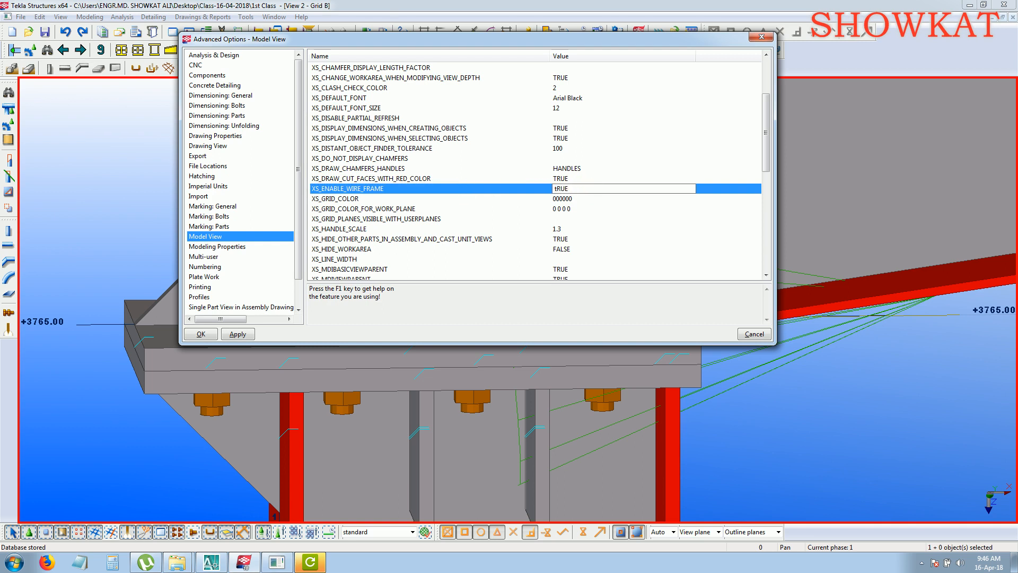
pyautogui.press('BackSpace')
pyautogui.press('BackSpace')
pyautogui.press('BackSpace')
pyautogui.press('BackSpace')
pyautogui.write('TRUE')
pyautogui.click(238, 335)
pyautogui.click(507, 292)
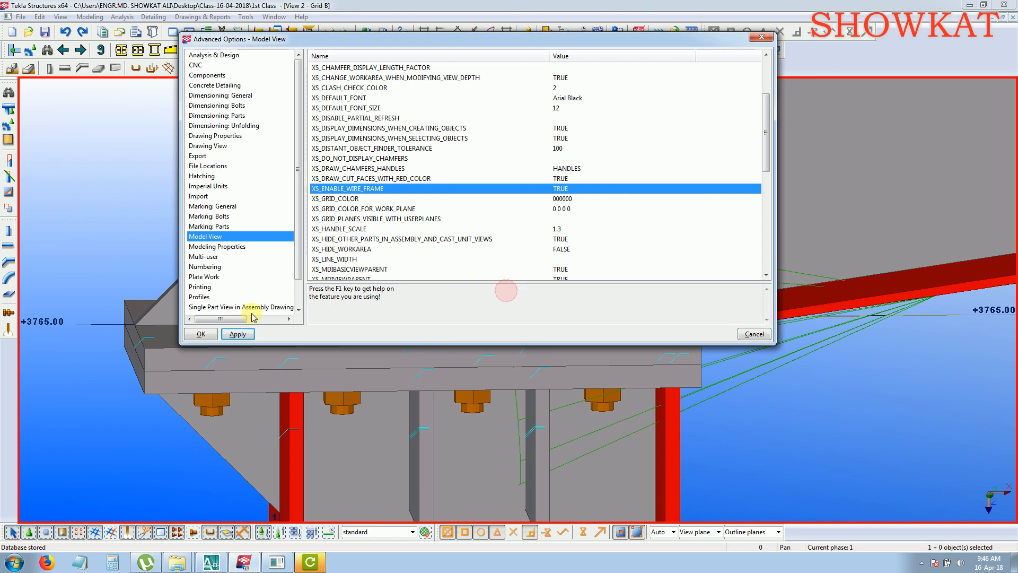
pyautogui.click(201, 334)
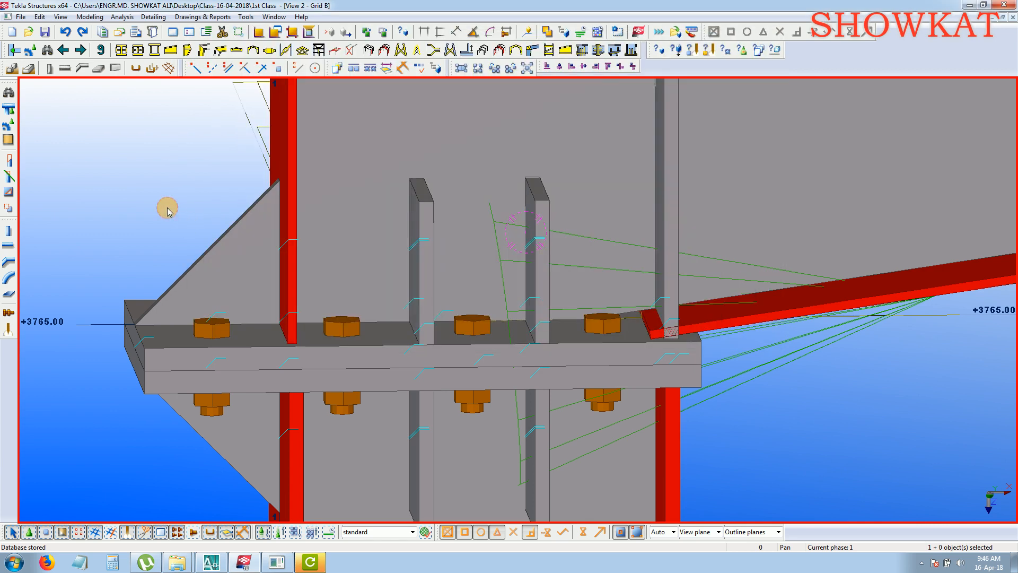
# Change the view type of the Grid B view to Wire frame.
pyautogui.doubleClick(158, 223)
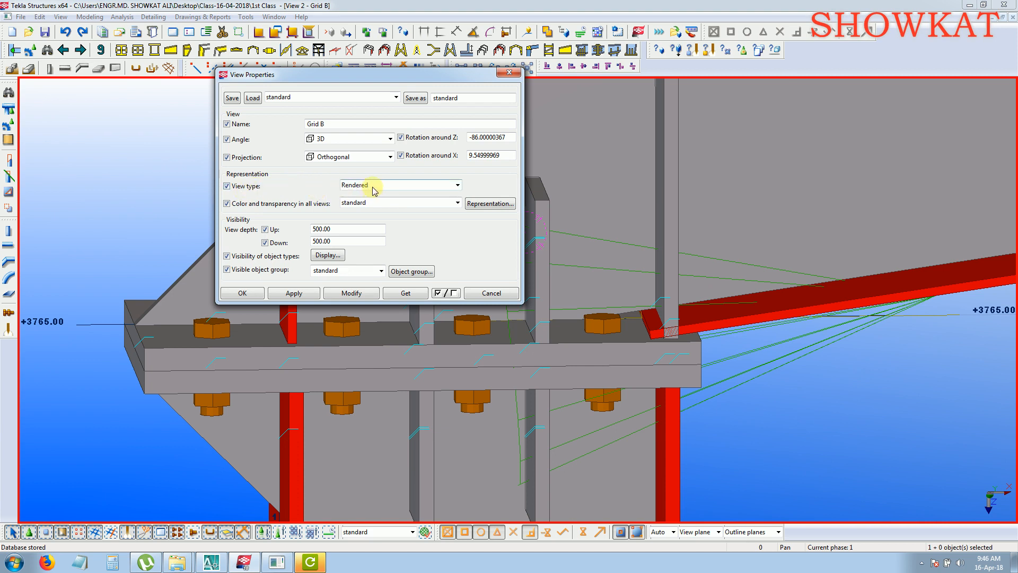
pyautogui.click(395, 186)
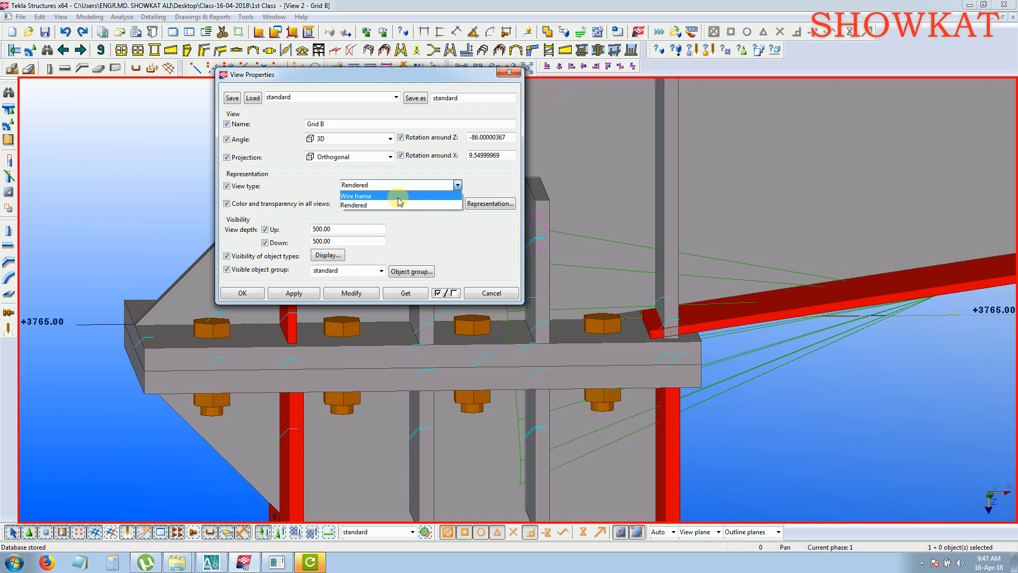
pyautogui.click(398, 197)
pyautogui.click(351, 294)
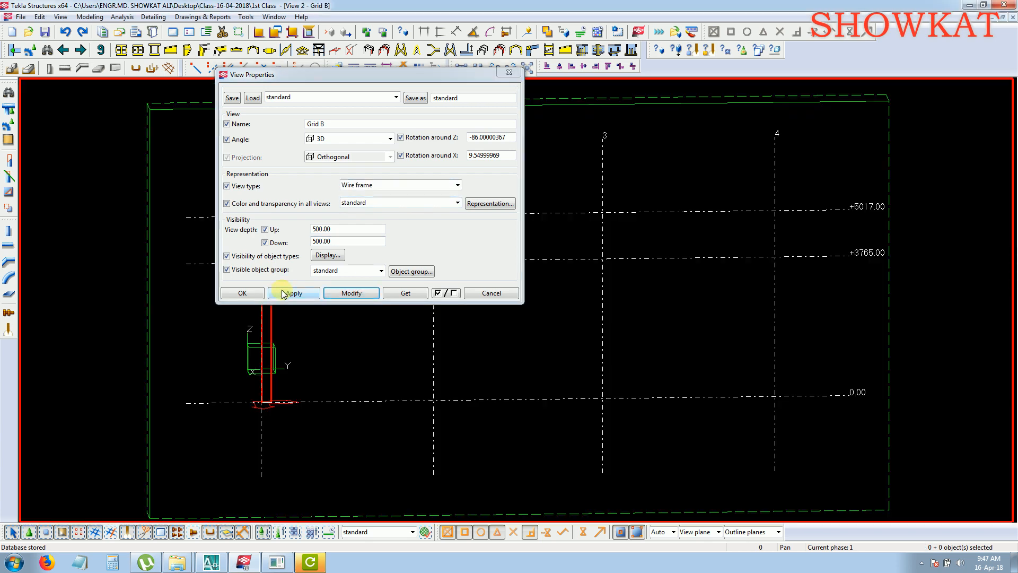
pyautogui.click(241, 292)
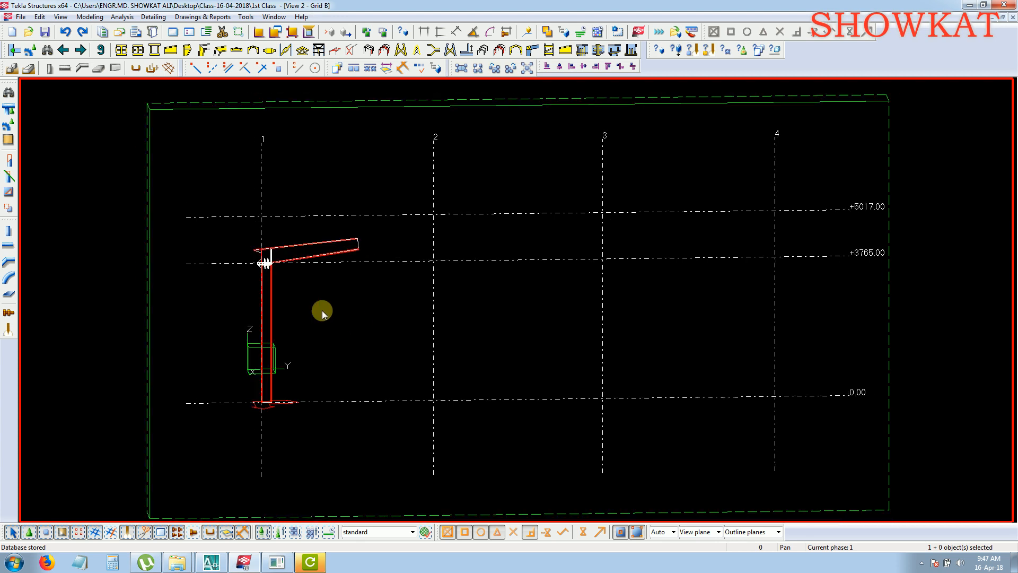
# Examine the bolted end plate connection in wireframe, especially where the beam's lower flange meets the plate beside the last bolt.
pyautogui.scroll(4, 243, 250)
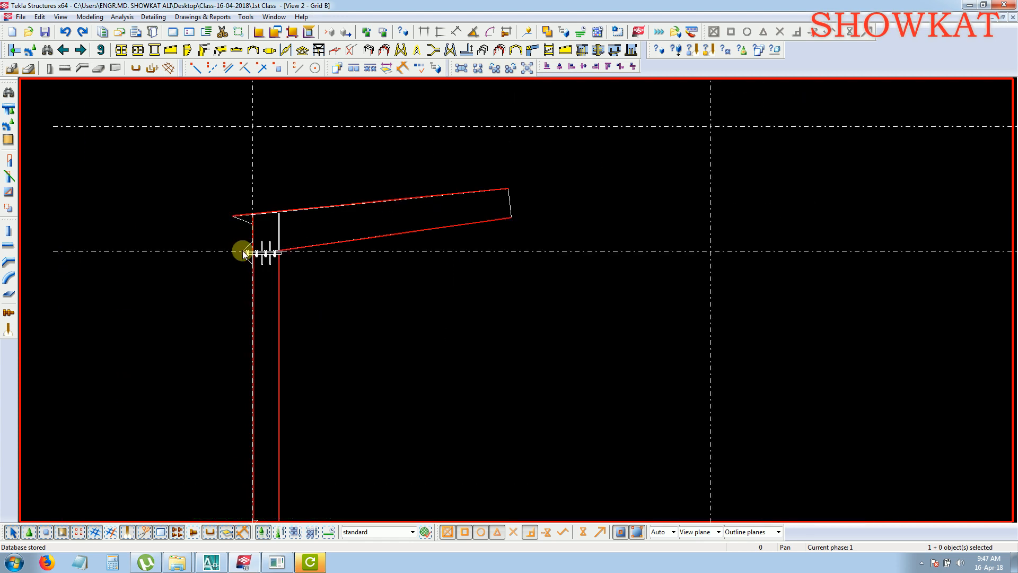
pyautogui.scroll(8, 243, 250)
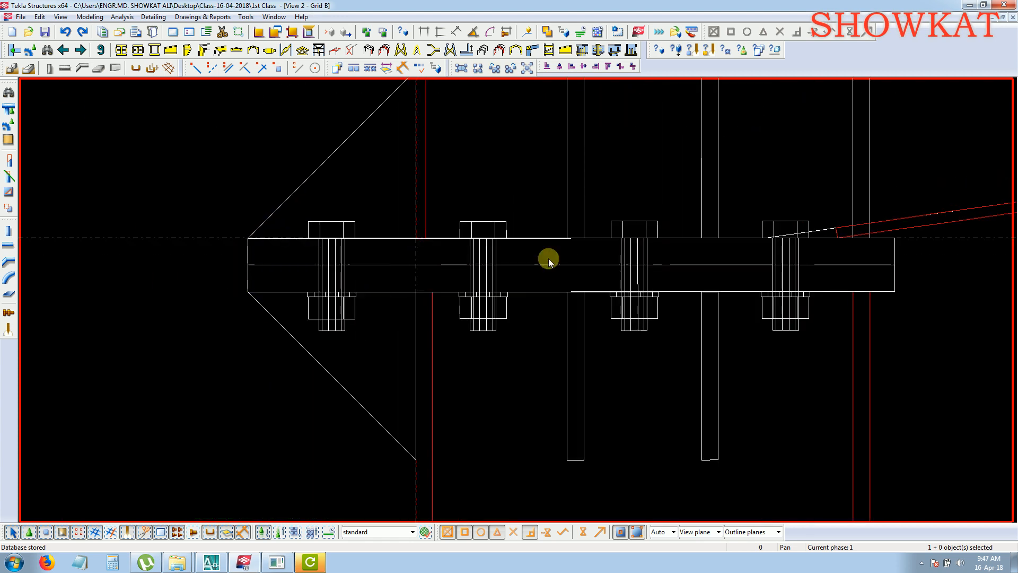
pyautogui.moveTo(909, 298); pyautogui.dragTo(759, 292, button='middle')
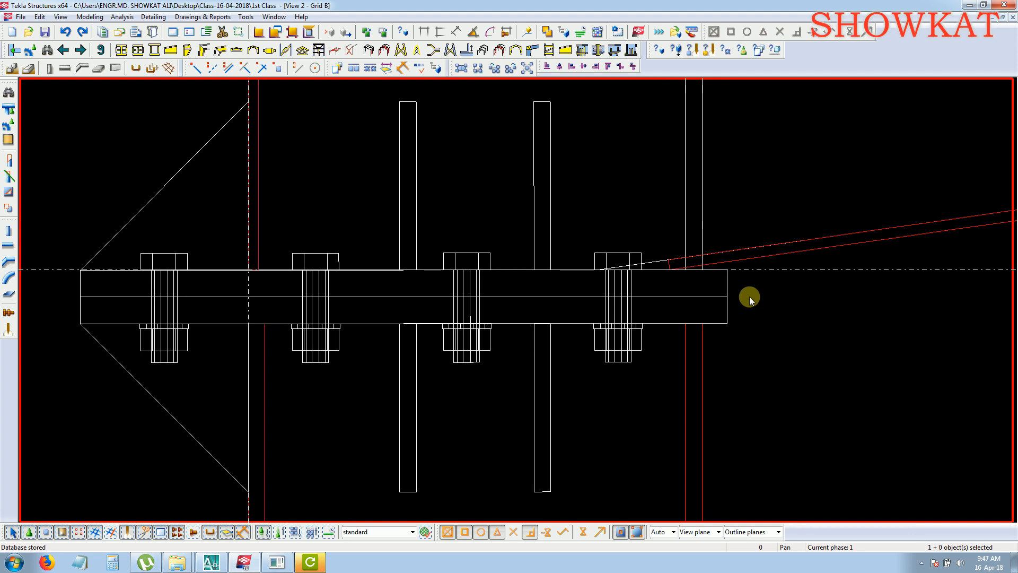
pyautogui.scroll(2, 669, 273)
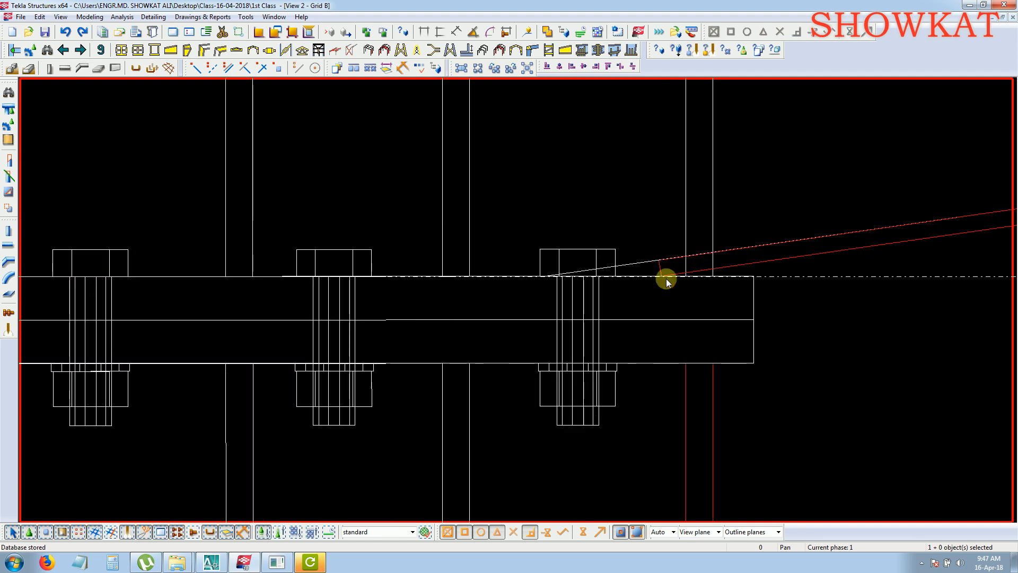
pyautogui.scroll(-2, 765, 291)
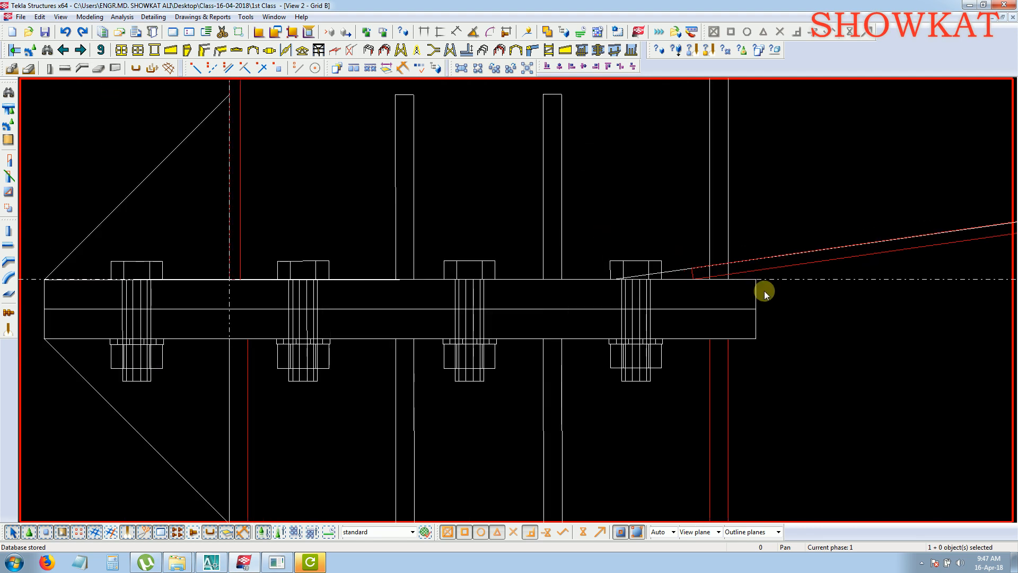
pyautogui.scroll(1, 766, 279)
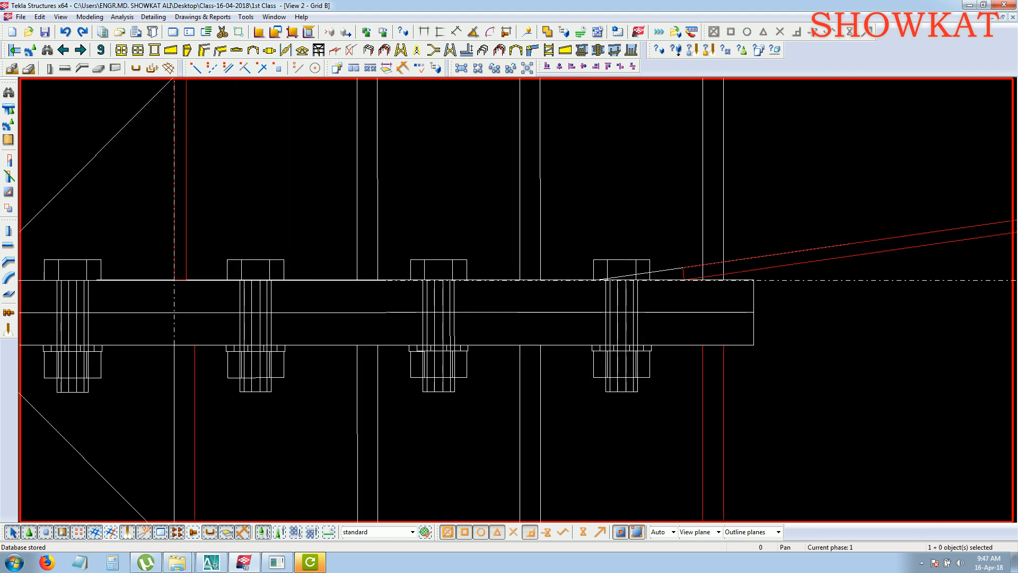
pyautogui.hotkey('alt', 'Tab')
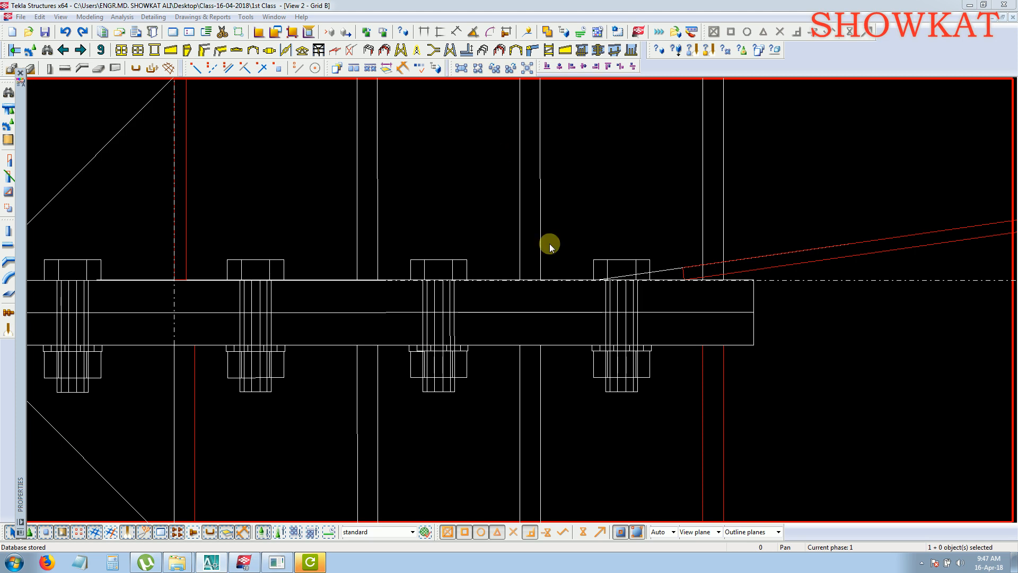
pyautogui.scroll(1, 737, 318)
pyautogui.scroll(-2, 702, 307)
pyautogui.scroll(-2, 588, 435)
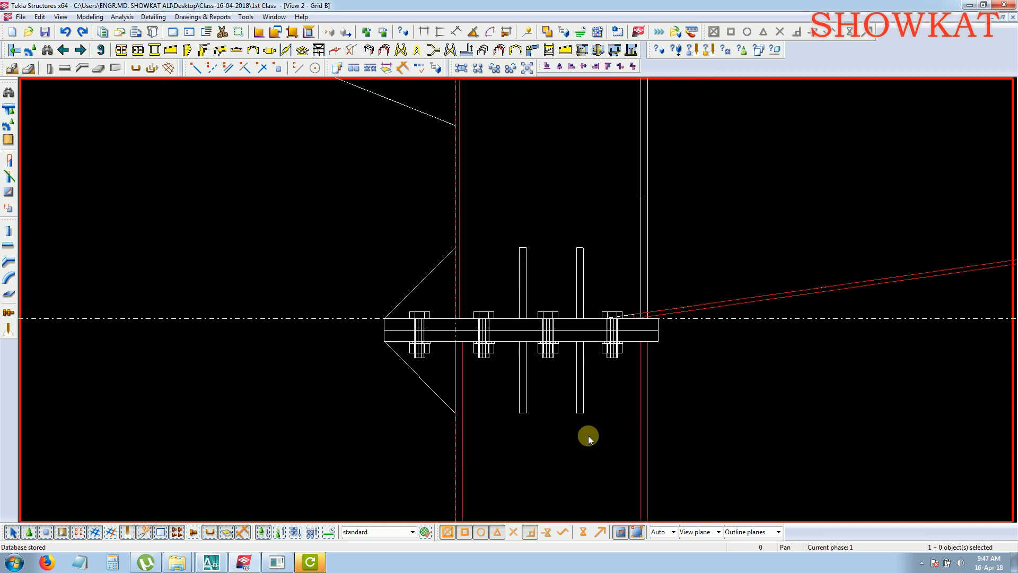
pyautogui.scroll(1, 648, 411)
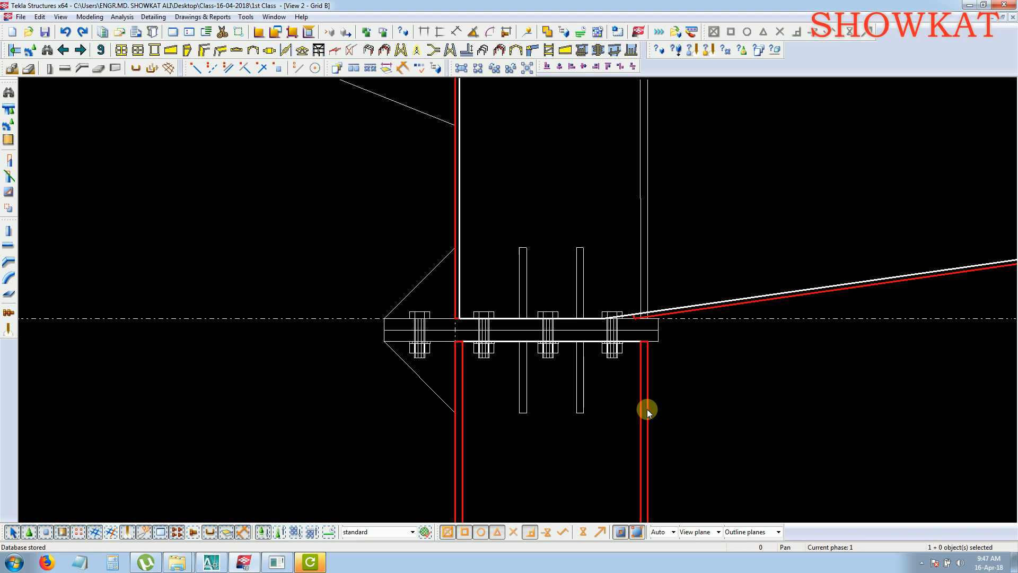
pyautogui.scroll(1, 648, 317)
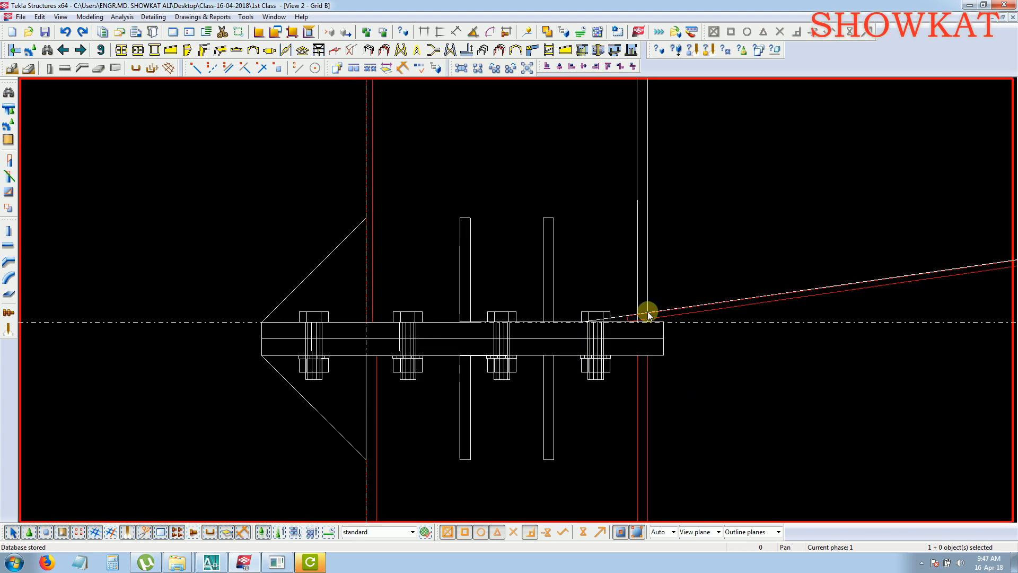
# Measure the horizontal distance from where the beam's lower flange meets the end plate to the plate's inner end.
pyautogui.scroll(1, 648, 317)
pyautogui.scroll(2, 646, 319)
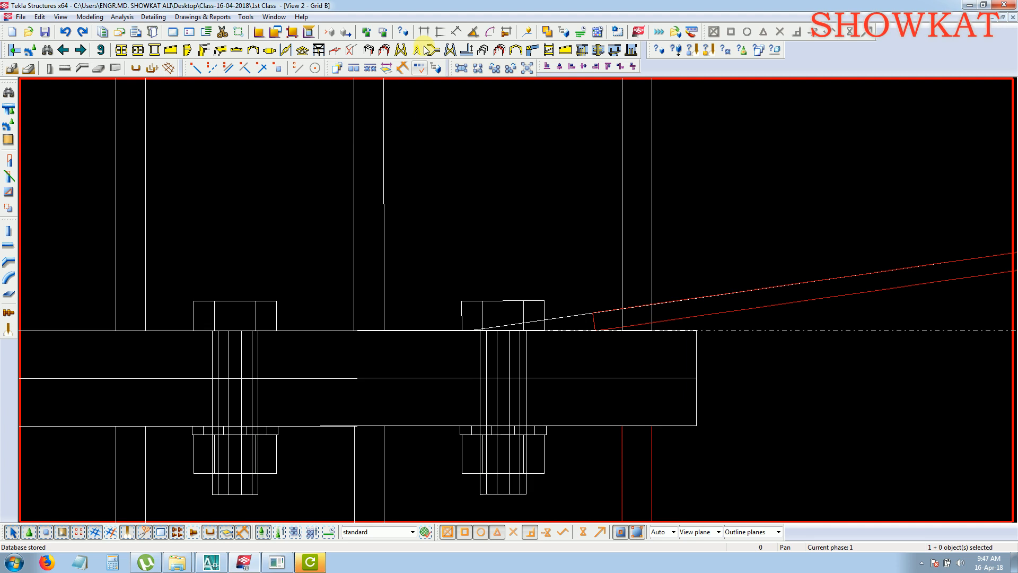
pyautogui.click(424, 31)
pyautogui.click(477, 331)
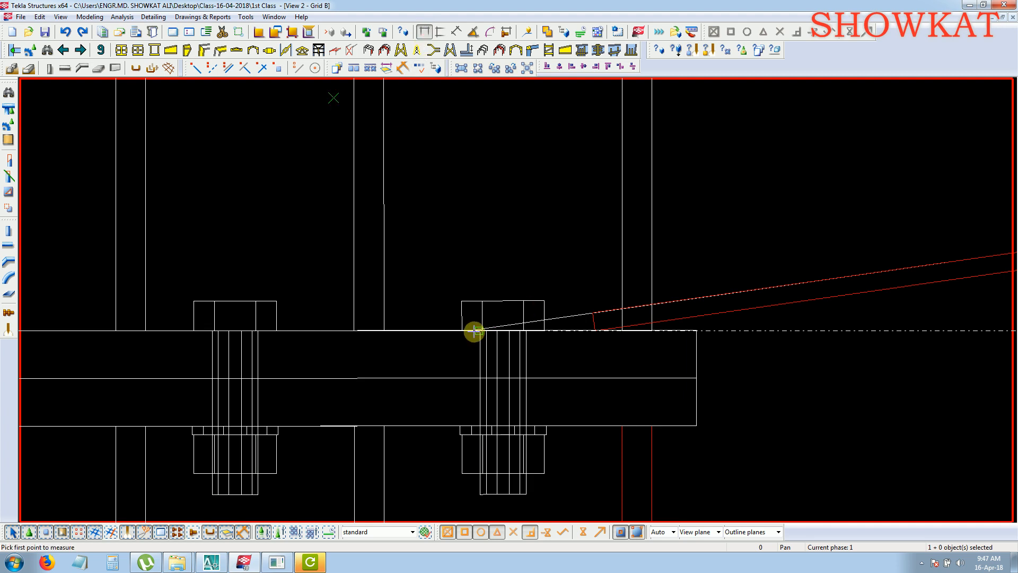
pyautogui.click(696, 330)
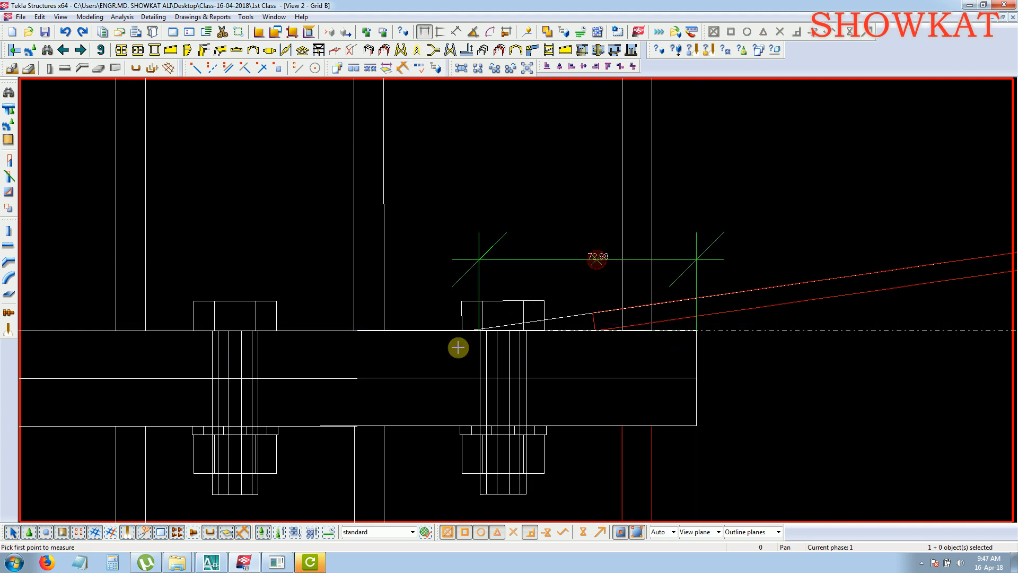
pyautogui.scroll(2, 582, 264)
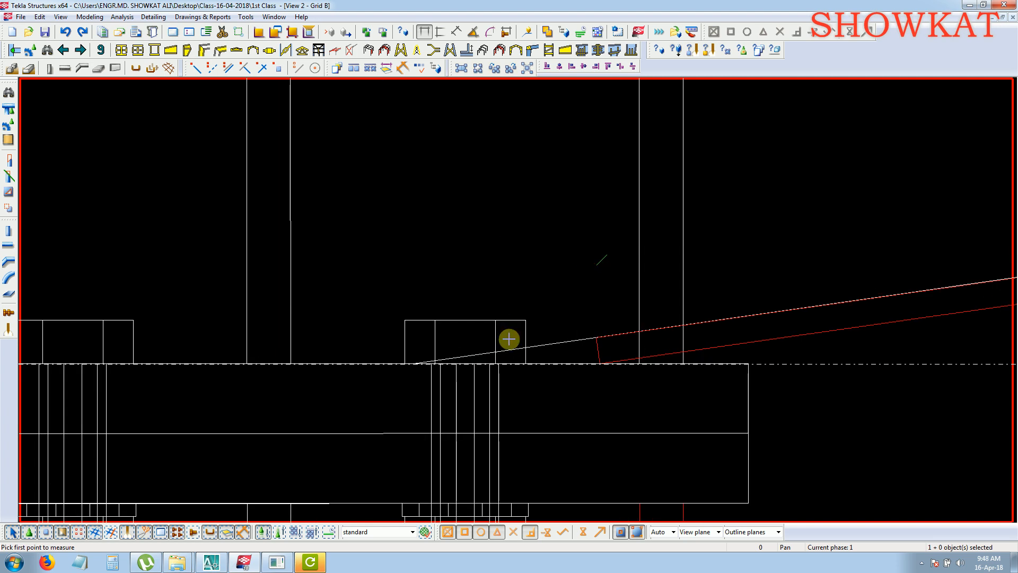
pyautogui.click(408, 365)
pyautogui.click(744, 359)
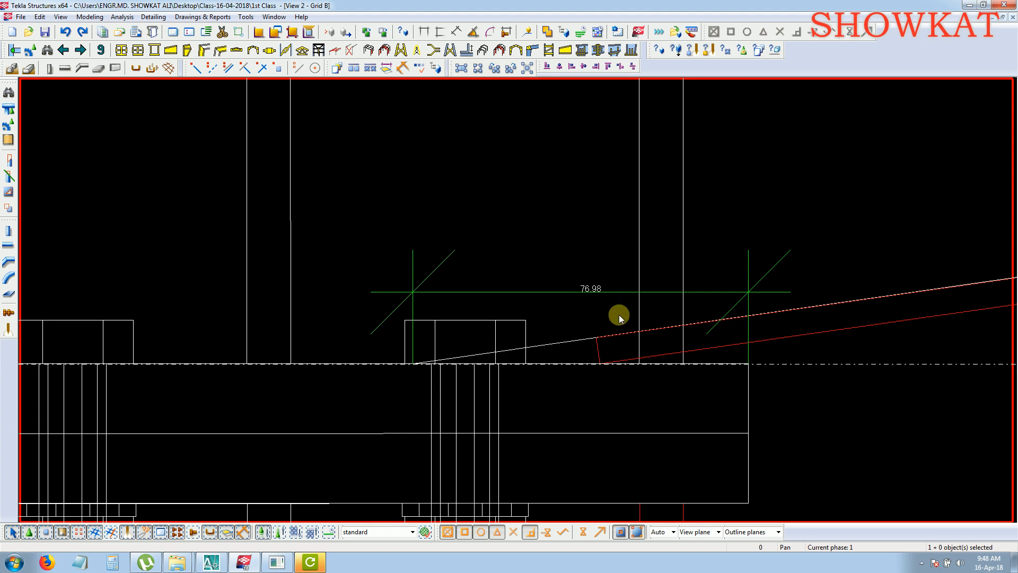
# Open the tapered frame component's properties and calculate 3765+16 for the column height H2 in the Calculator.
pyautogui.scroll(-4, 569, 252)
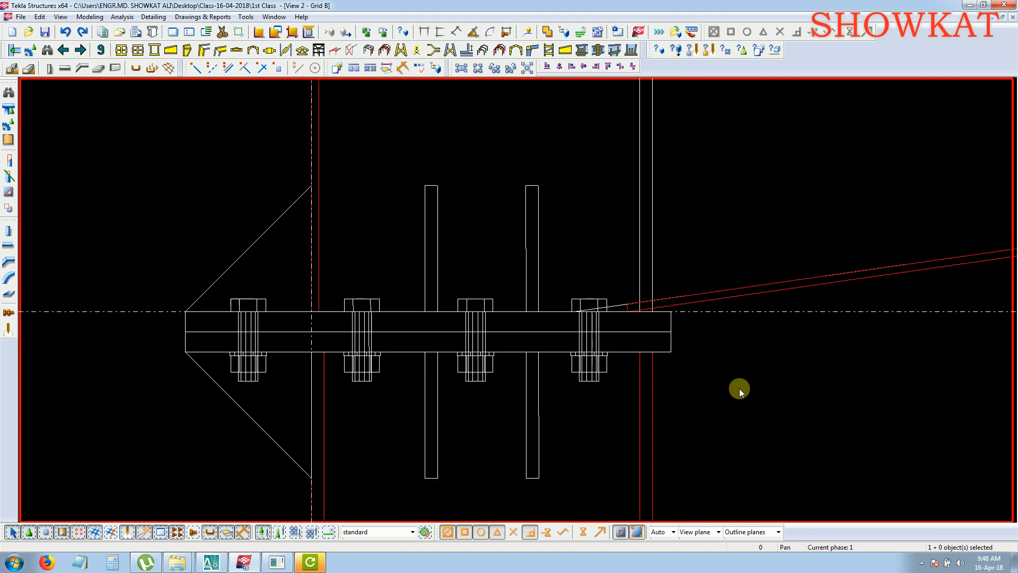
pyautogui.click(640, 376)
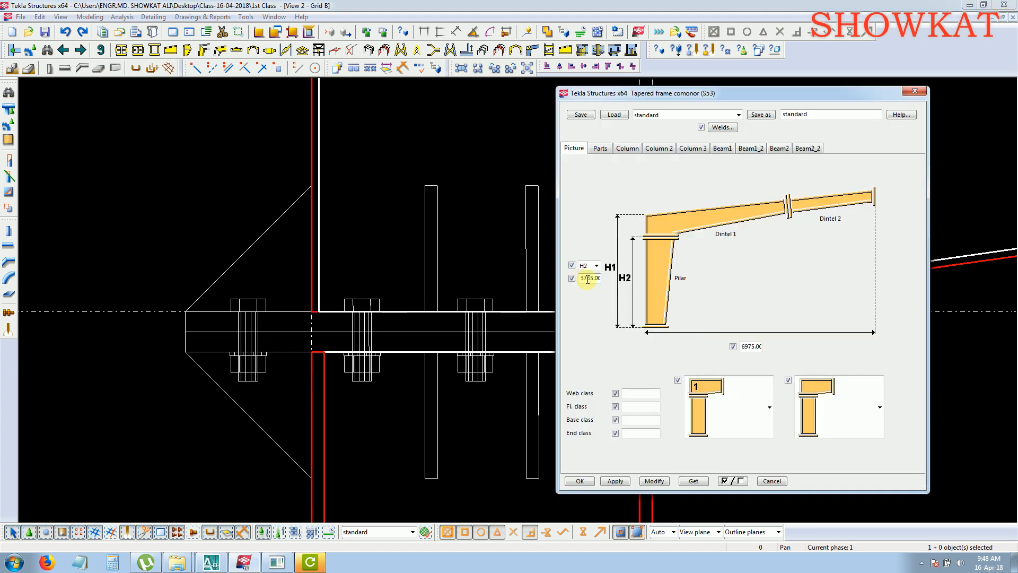
pyautogui.moveTo(587, 279); pyautogui.dragTo(663, 291)
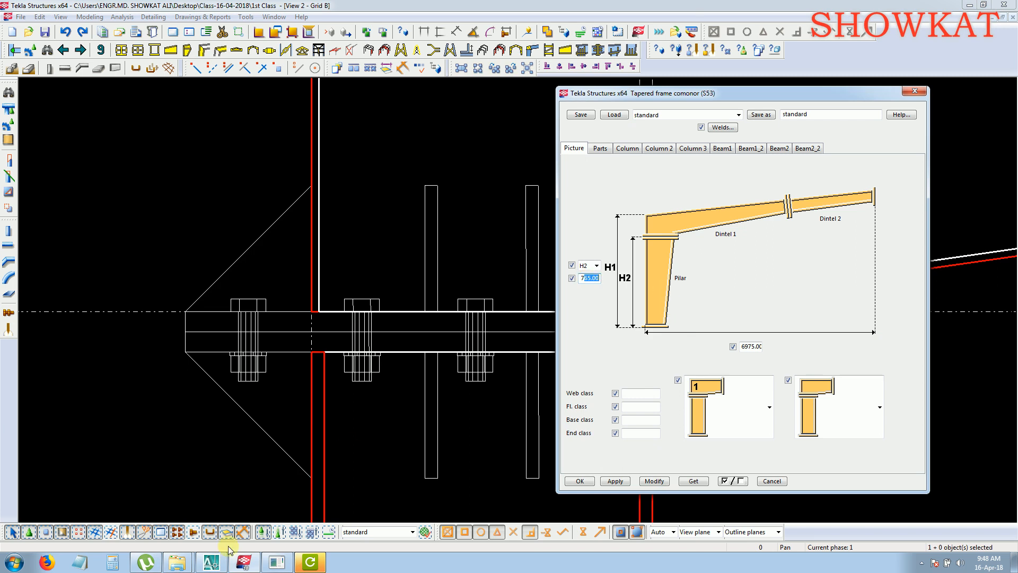
pyautogui.click(114, 562)
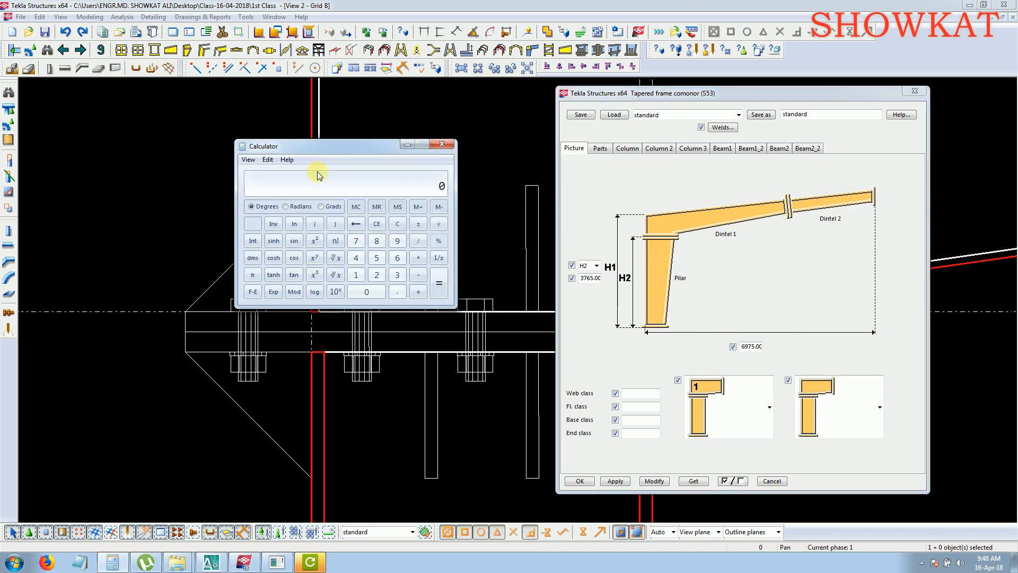
pyautogui.write('3765+16')
pyautogui.press('Return')
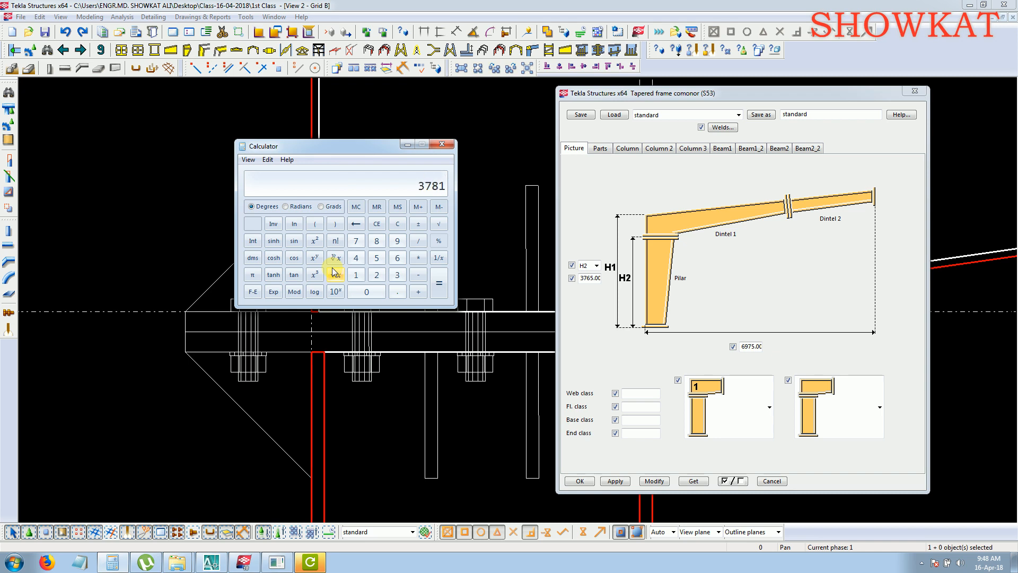
# Enter 33781 as the tapered frame's H2 height and move the dialog to check the joint behind it.
pyautogui.doubleClick(586, 278)
pyautogui.write('37')
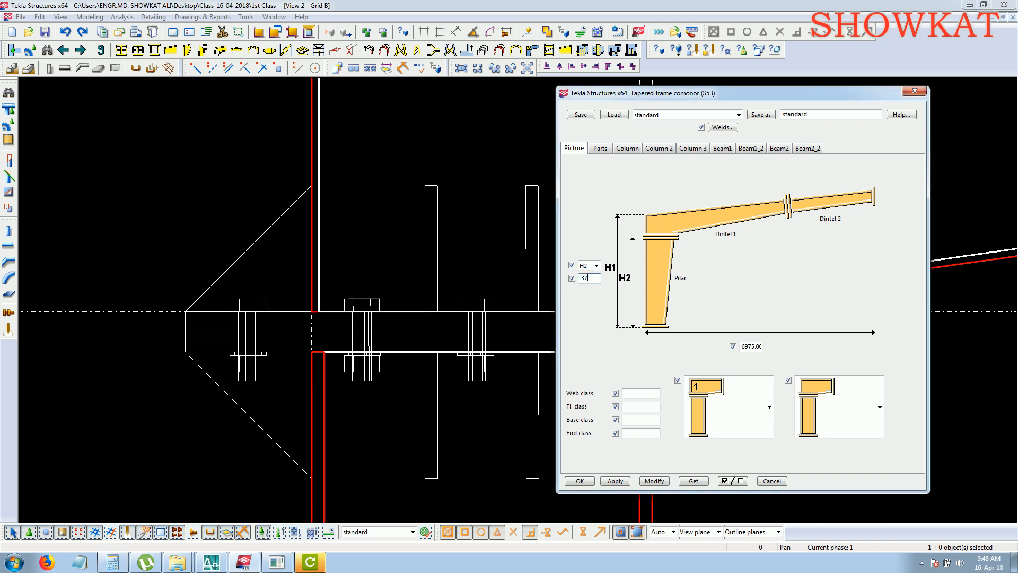
pyautogui.write('81')
pyautogui.click(455, 169)
pyautogui.click(707, 96)
pyautogui.moveTo(722, 101); pyautogui.dragTo(1017, 213)
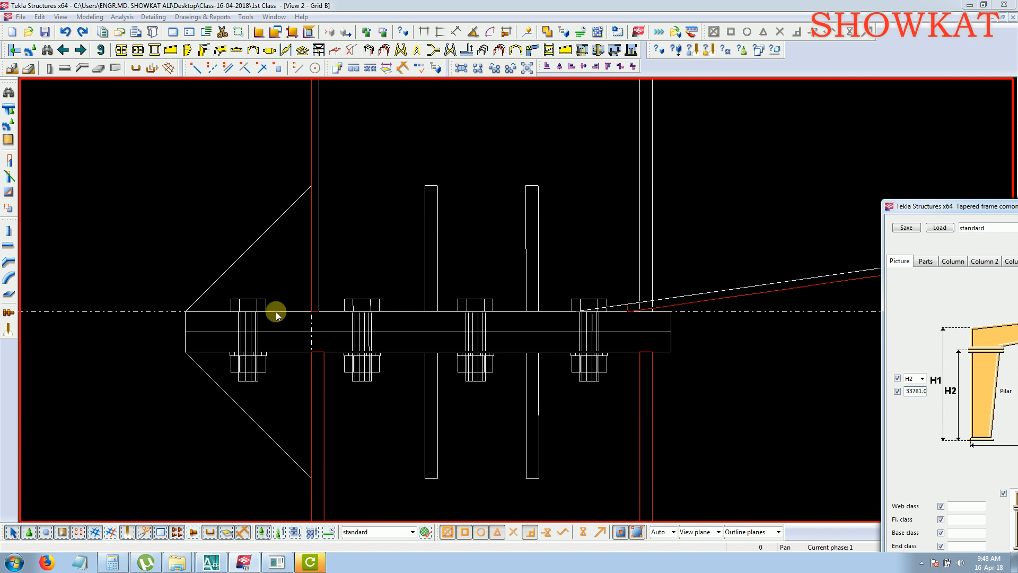
pyautogui.moveTo(944, 212); pyautogui.dragTo(460, 110)
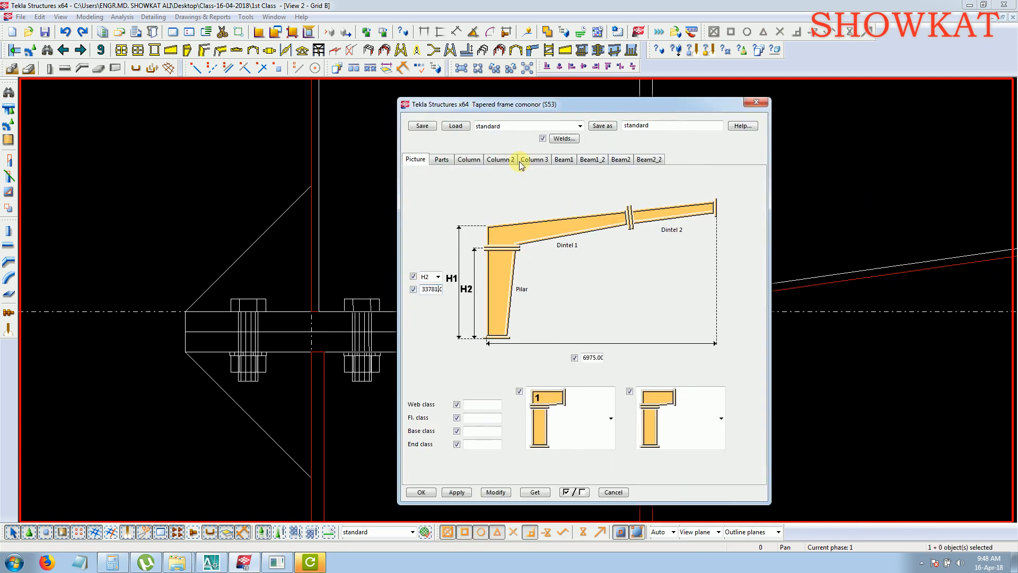
# Calculate 250+77 and set the middle base width of Beam1 to 327 mm in the tapered frame properties.
pyautogui.click(563, 159)
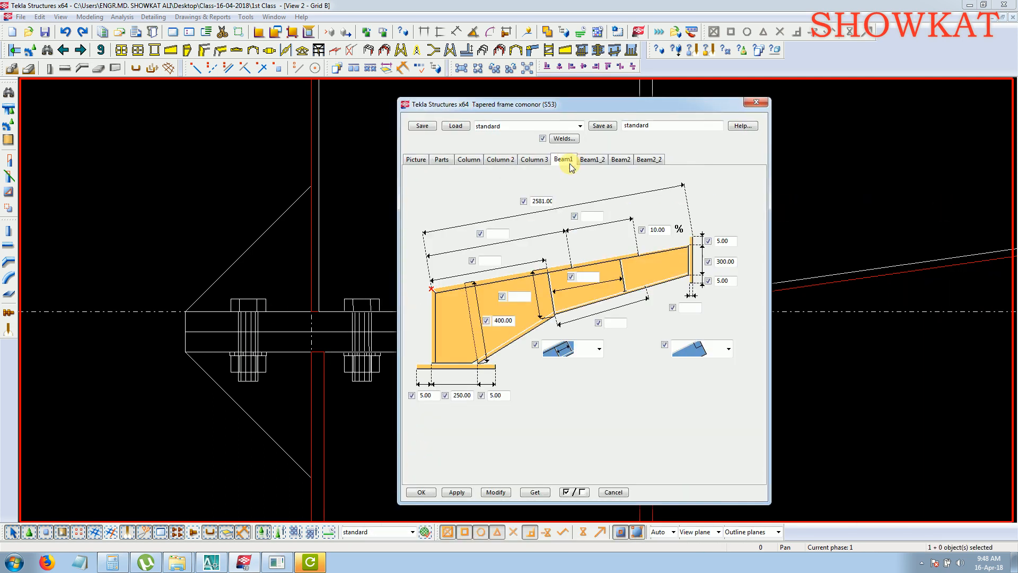
pyautogui.doubleClick(454, 394)
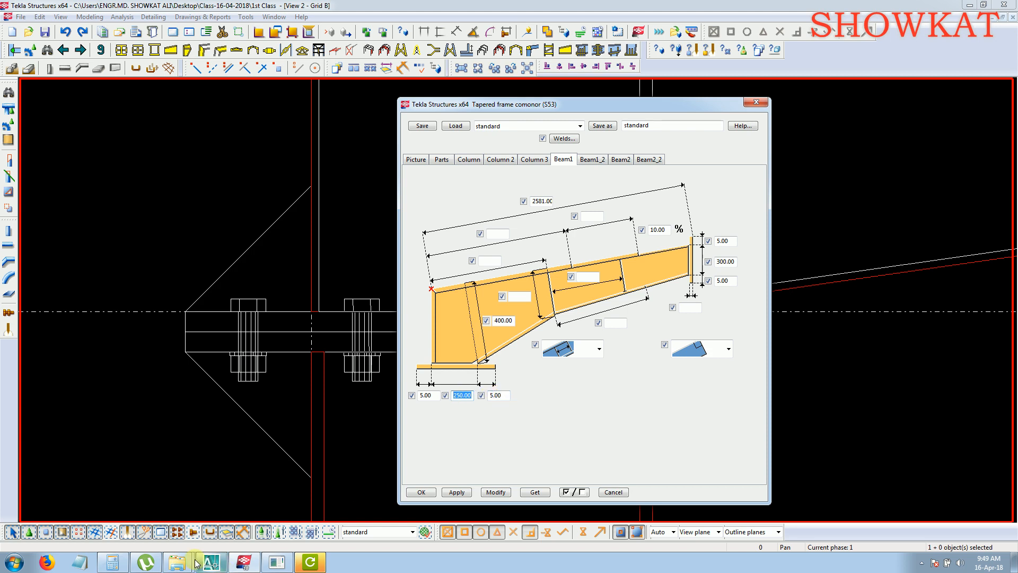
pyautogui.click(112, 562)
pyautogui.click(397, 223)
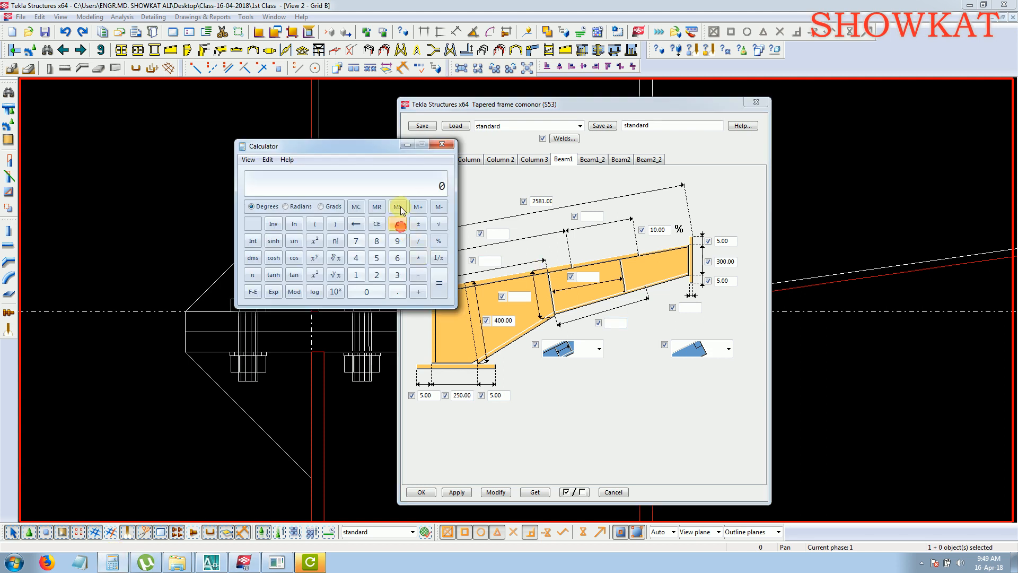
pyautogui.write('250+')
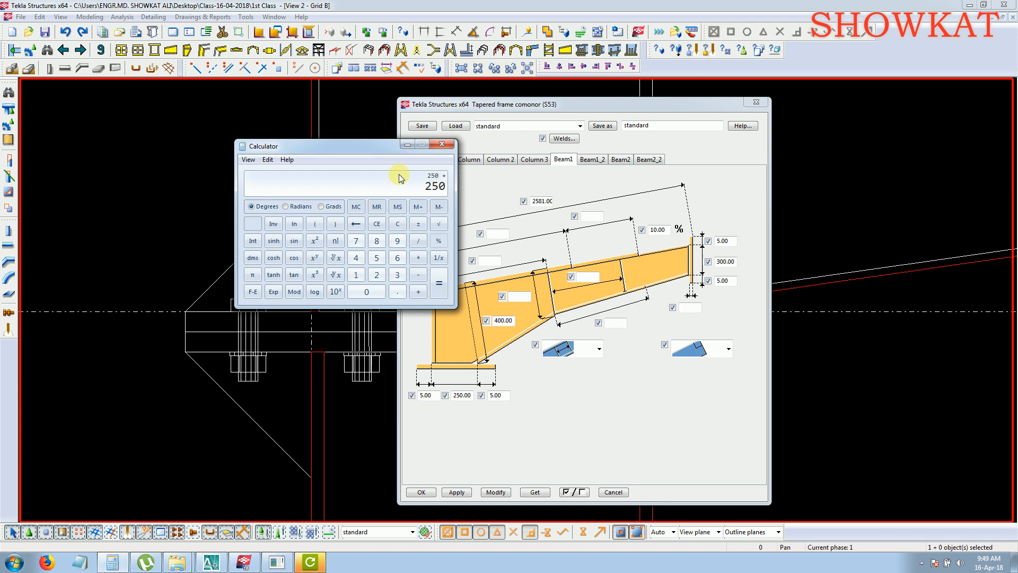
pyautogui.write('77')
pyautogui.press('Return')
pyautogui.doubleClick(472, 396)
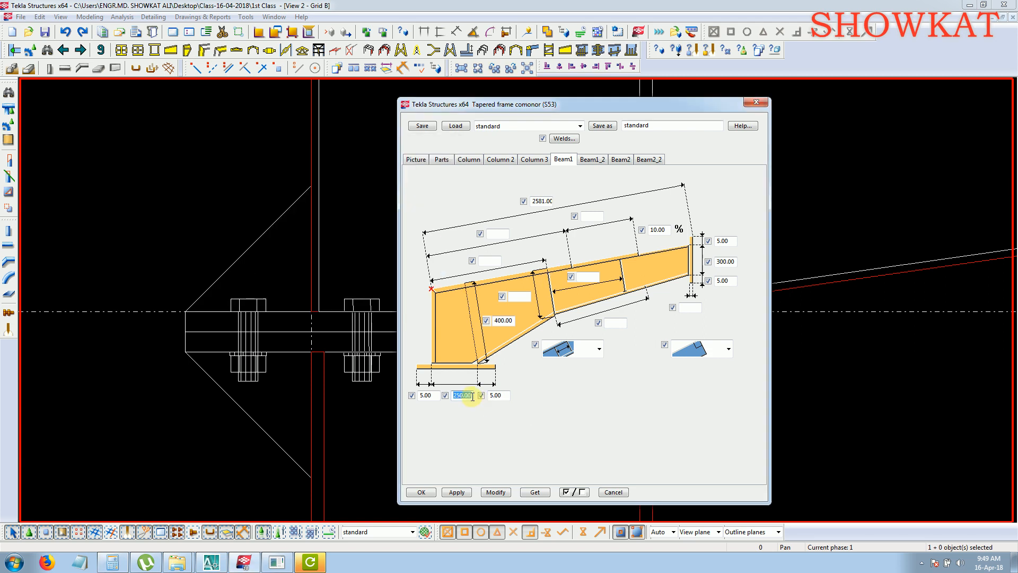
pyautogui.write('327')
# Select the tapered frame in the Grid B view and apply the changed component values to it.
pyautogui.click(498, 493)
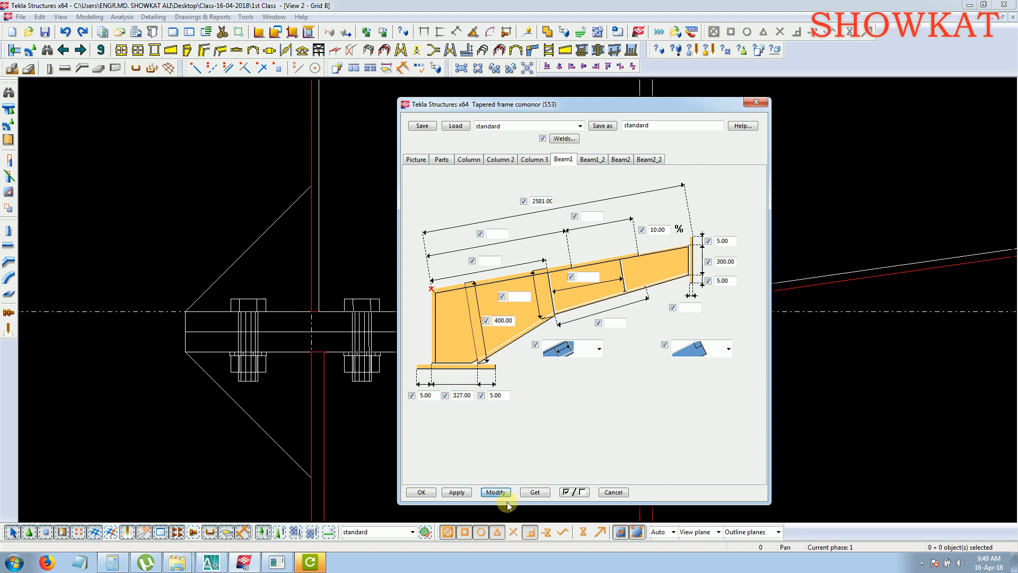
pyautogui.click(313, 406)
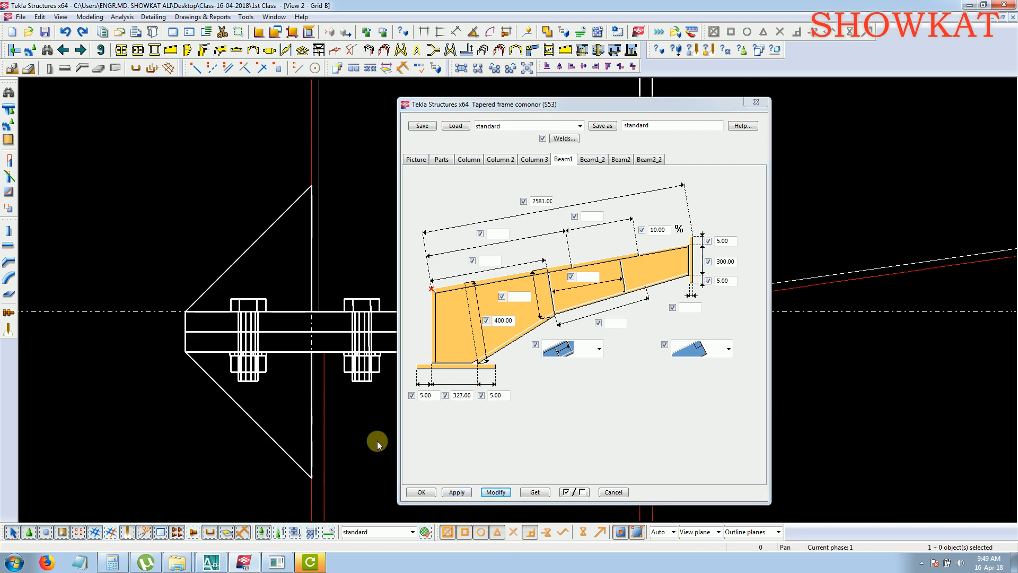
pyautogui.click(323, 428)
pyautogui.click(501, 492)
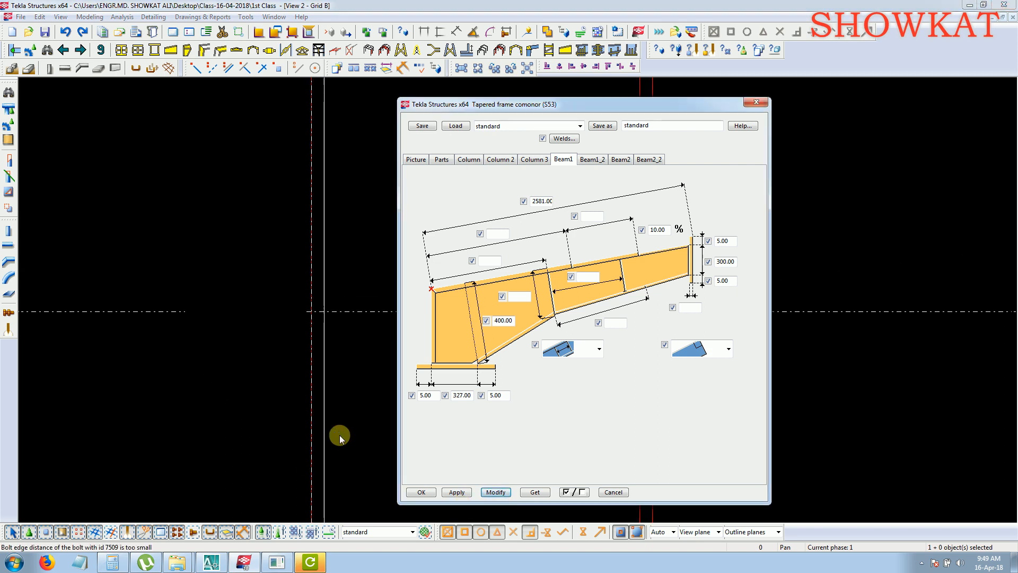
pyautogui.click(455, 491)
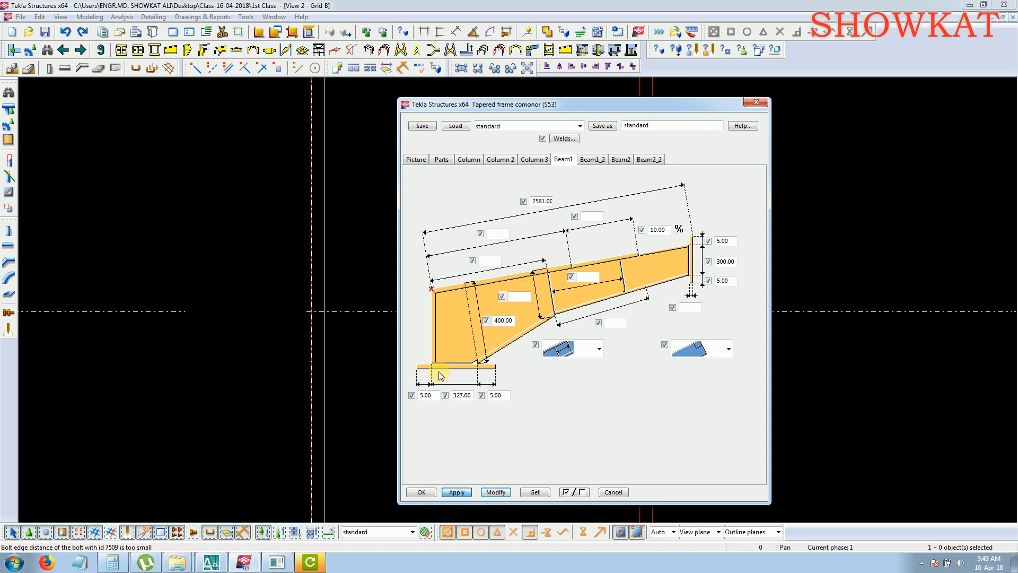
# Reopen the tapered frame's properties, correct the H2 height to 3781 and modify the frame with it.
pyautogui.scroll(-7, 453, 392)
pyautogui.scroll(-3, 520, 428)
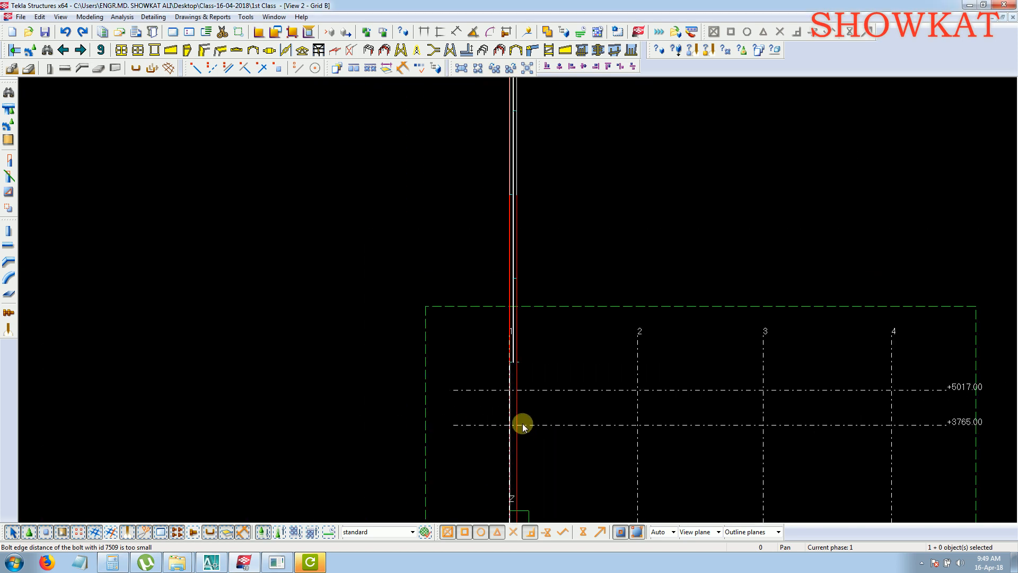
pyautogui.click(513, 328)
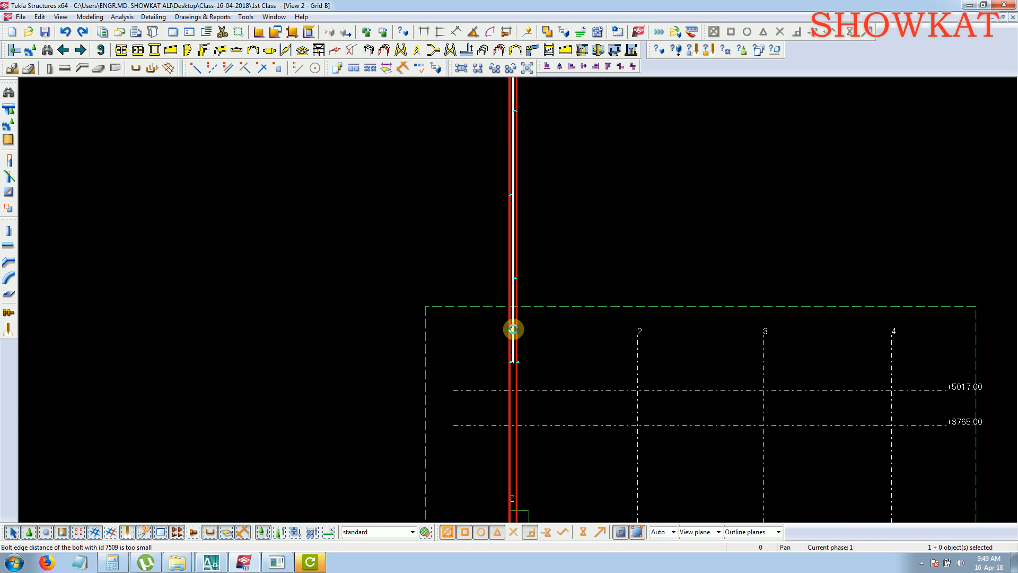
pyautogui.doubleClick(514, 329)
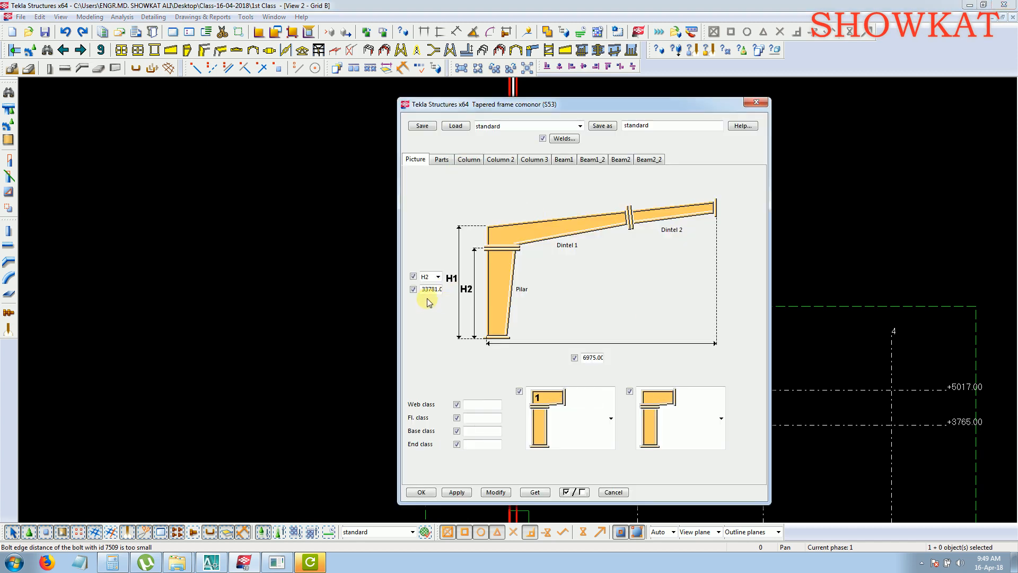
pyautogui.moveTo(425, 287); pyautogui.dragTo(469, 289)
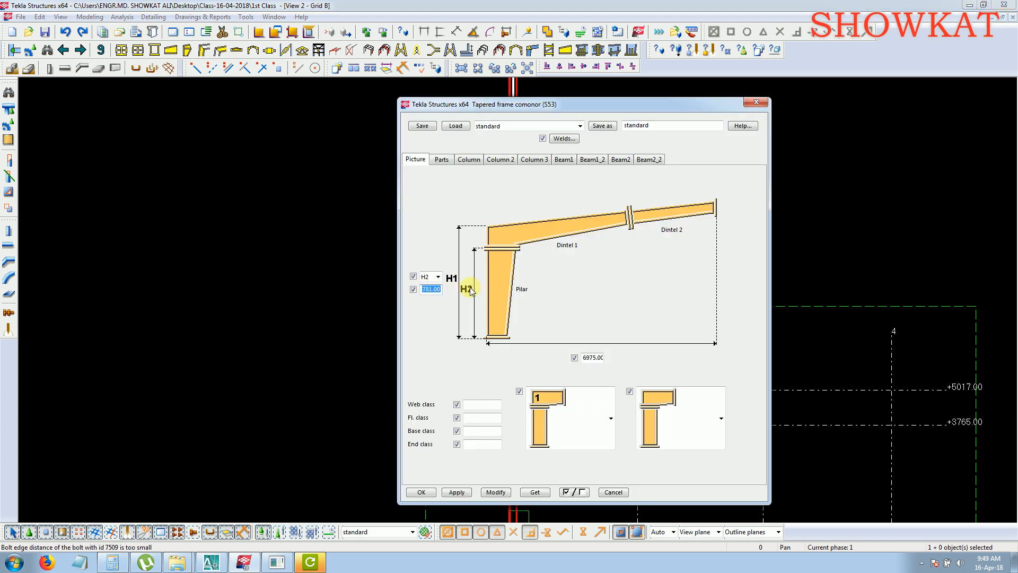
pyautogui.press('Left')
pyautogui.press('BackSpace')
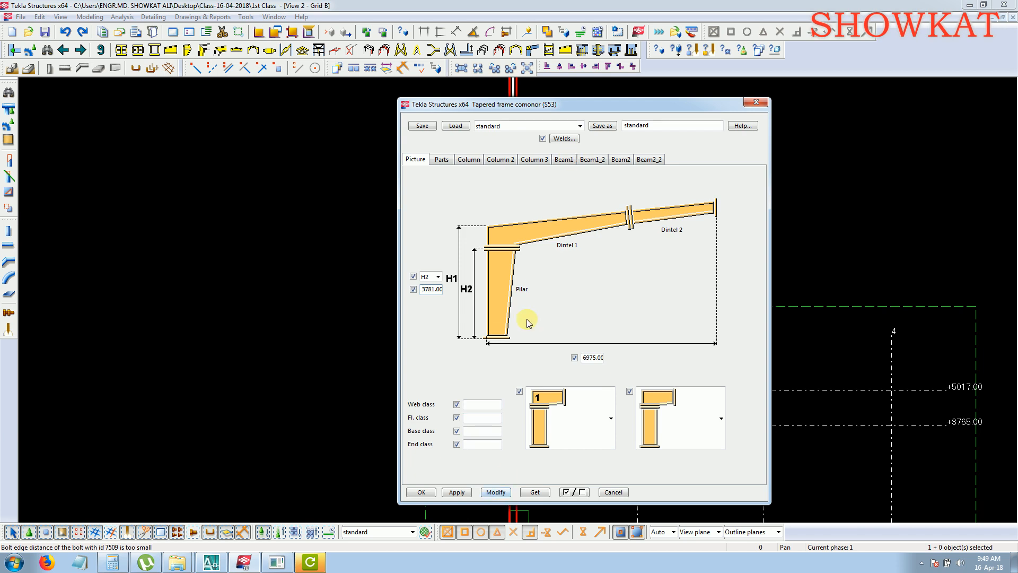
pyautogui.click(498, 491)
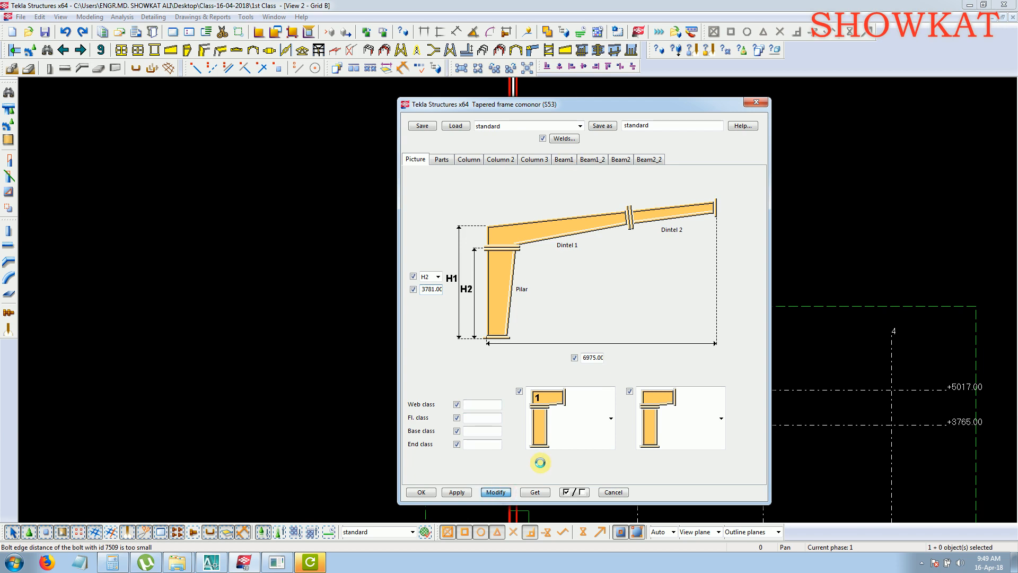
pyautogui.click(422, 492)
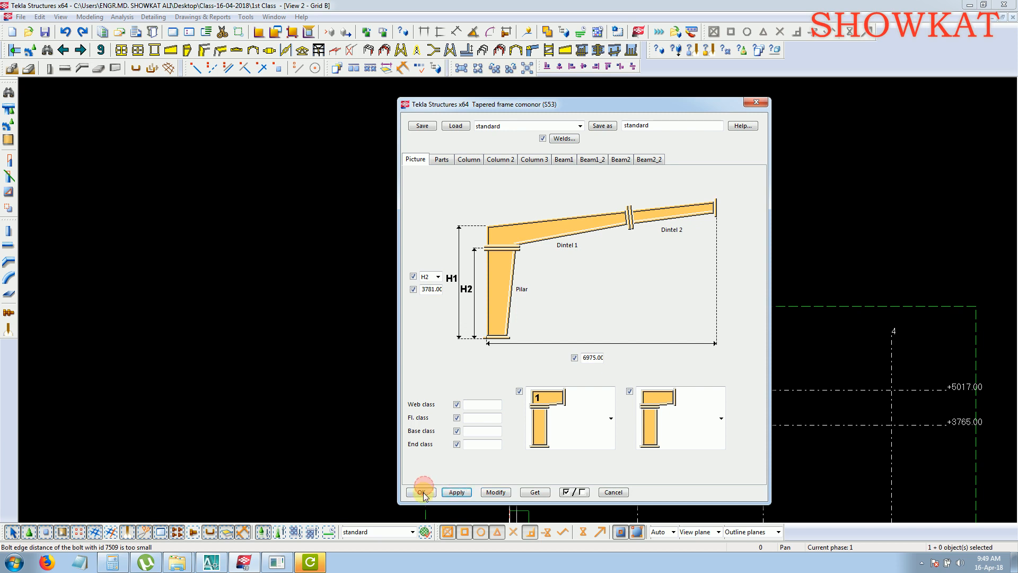
# Redraw the Grid B view around the bolted column-to-beam joint.
pyautogui.scroll(5, 494, 422)
pyautogui.scroll(5, 494, 422)
pyautogui.rightClick(593, 248)
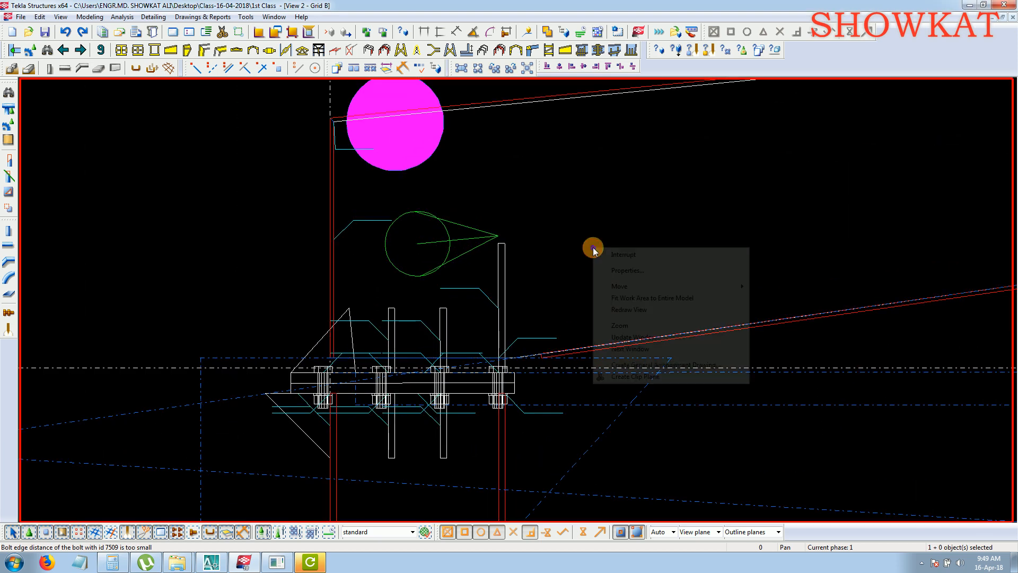
pyautogui.click(628, 310)
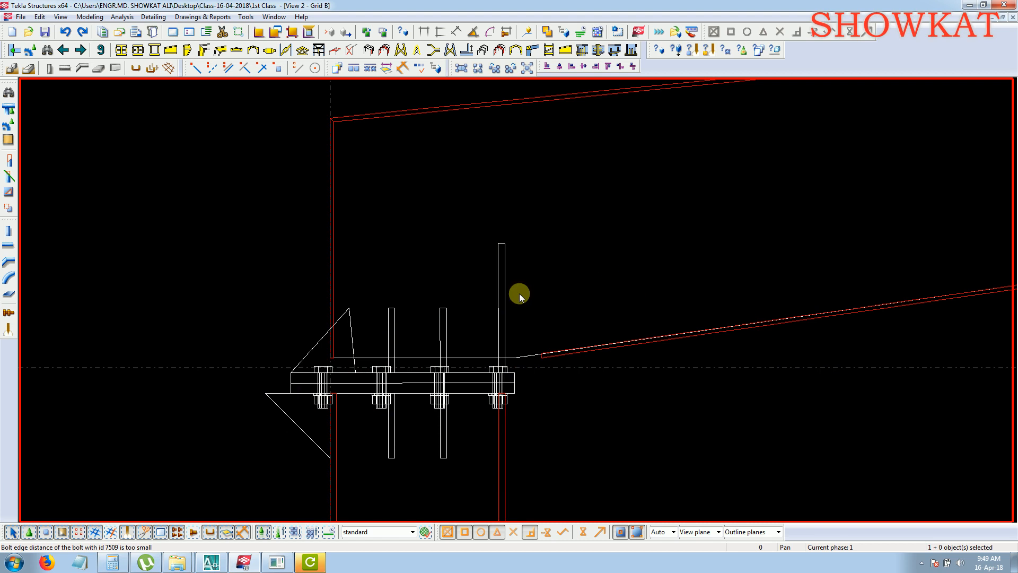
# Change the view type of the Grid B view to Rendered.
pyautogui.doubleClick(650, 255)
pyautogui.click(420, 185)
pyautogui.click(391, 202)
pyautogui.click(365, 294)
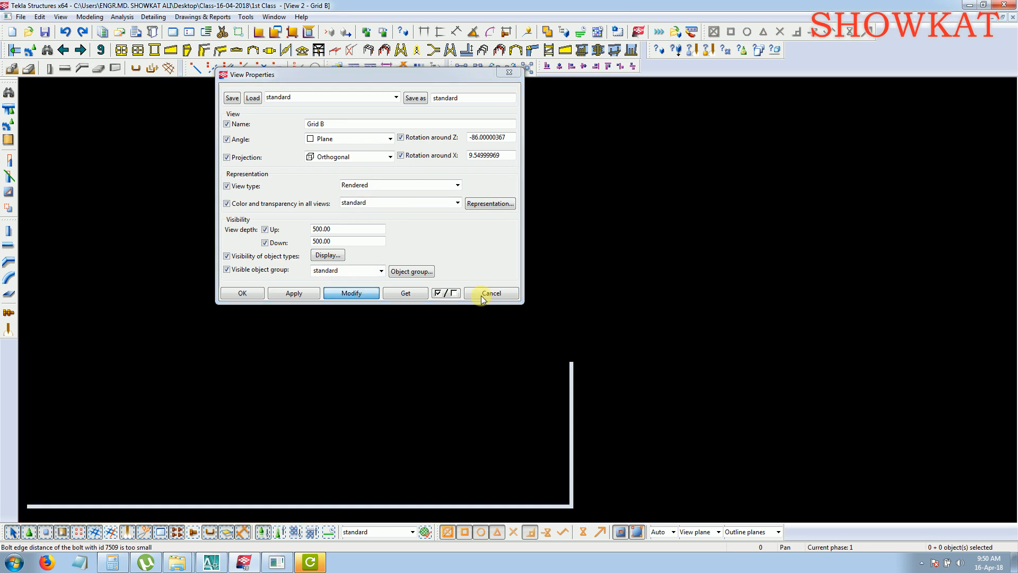
pyautogui.click(484, 293)
# Switch the Grid B view from plane to 3D and orbit it to inspect the tapered beam and column joint.
pyautogui.scroll(5, 268, 249)
pyautogui.scroll(5, 263, 227)
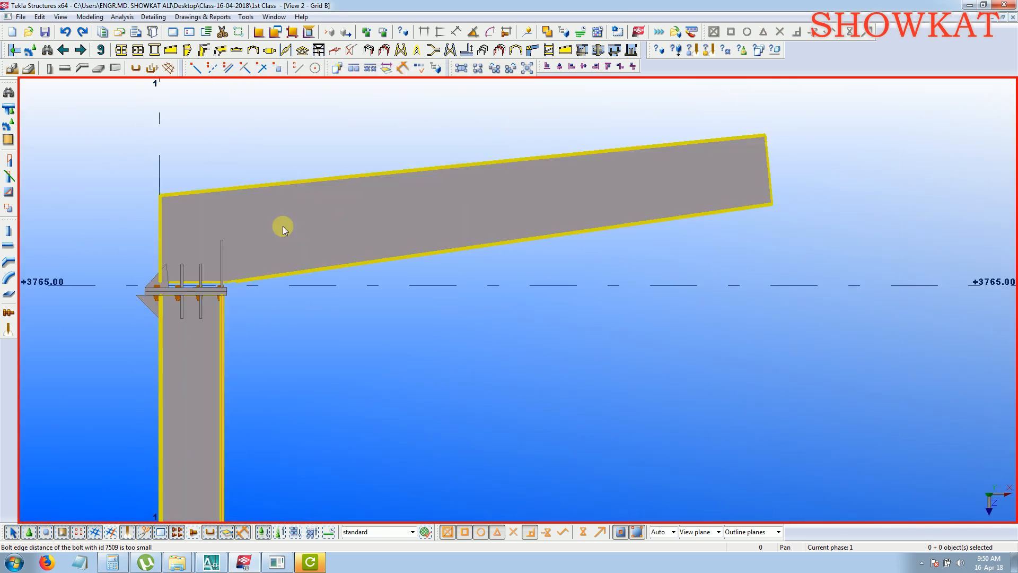
pyautogui.hotkey('ctrl', 'p')
pyautogui.scroll(6, 286, 255)
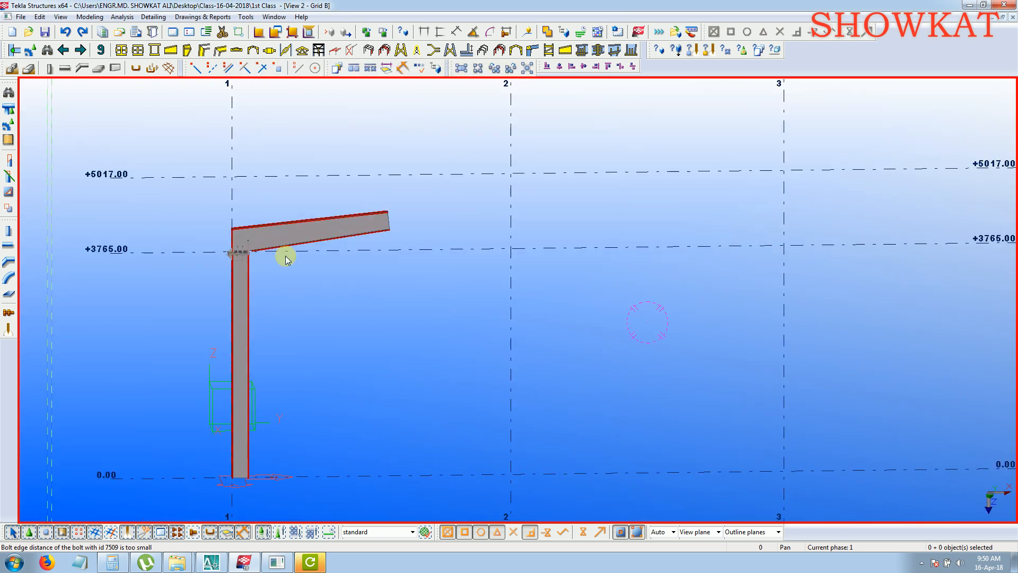
pyautogui.keyDown('ctrl'); pyautogui.moveTo(297, 283); pyautogui.dragTo(384, 329, button='middle'); pyautogui.keyUp('ctrl')
pyautogui.scroll(-4, 709, 252)
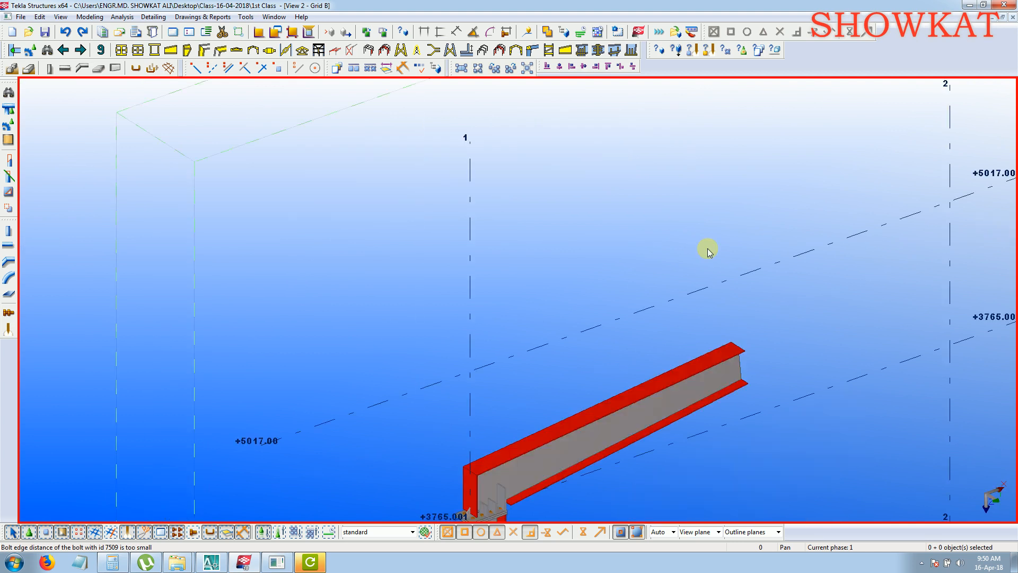
# Delete the bolted end plate connection at the column-to-beam joint on grid line 1.
pyautogui.keyDown('ctrl'); pyautogui.moveTo(653, 381); pyautogui.dragTo(540, 363, button='middle'); pyautogui.keyUp('ctrl')
pyautogui.scroll(5, 536, 236)
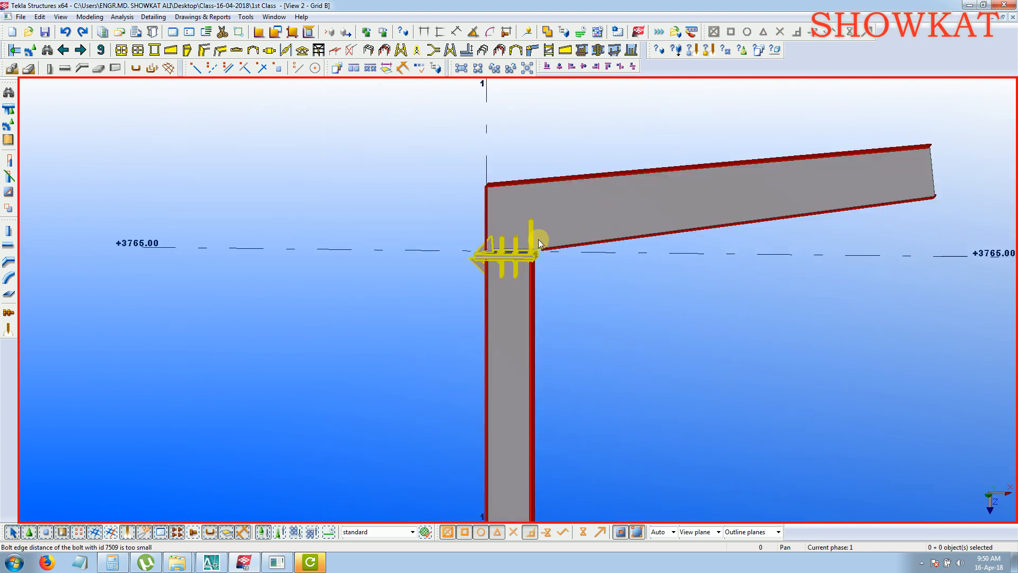
pyautogui.click(510, 257)
pyautogui.keyDown('ctrl'); pyautogui.moveTo(513, 275); pyautogui.dragTo(482, 244, button='middle'); pyautogui.keyUp('ctrl')
pyautogui.scroll(5, 482, 273)
pyautogui.keyDown('ctrl'); pyautogui.moveTo(653, 300); pyautogui.dragTo(692, 255, button='middle'); pyautogui.keyUp('ctrl')
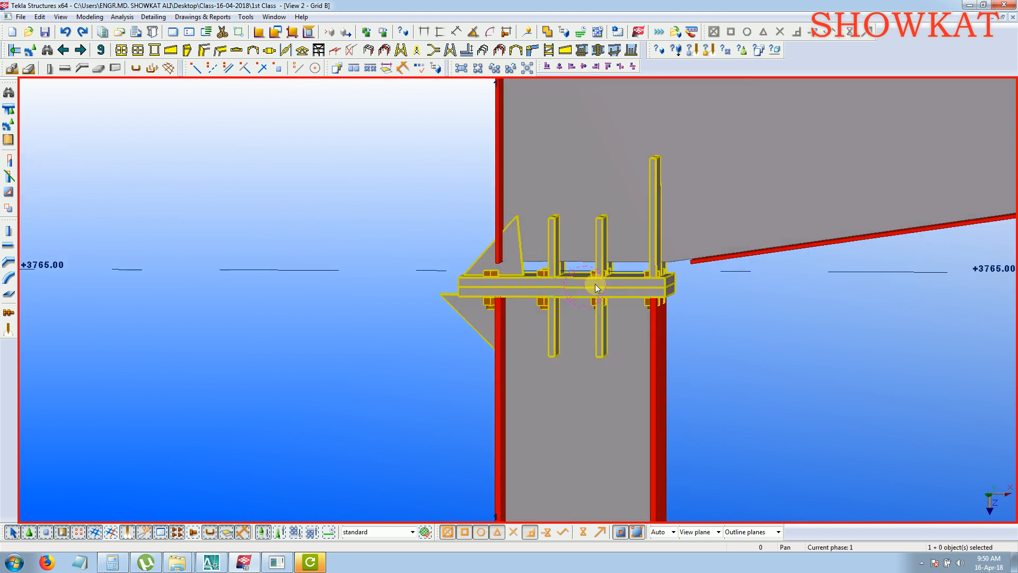
pyautogui.scroll(2, 595, 282)
pyautogui.press('Delete')
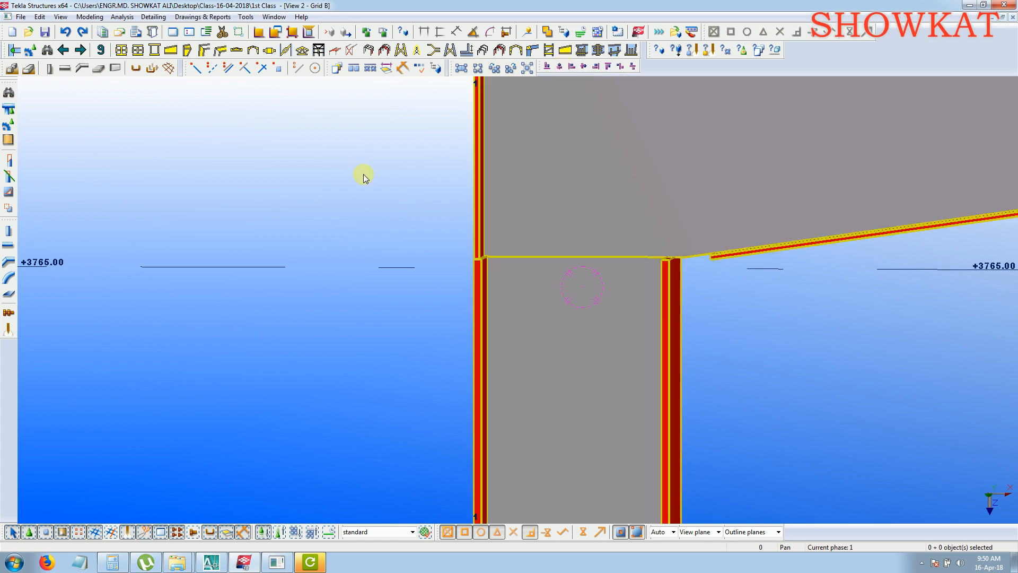
pyautogui.doubleClick(338, 170)
pyautogui.click(370, 186)
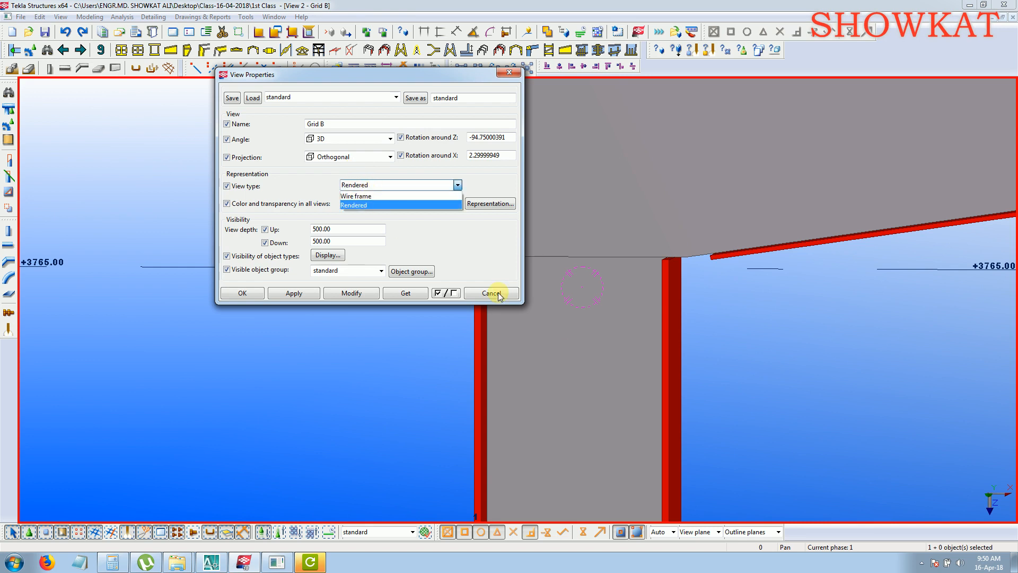
pyautogui.click(498, 295)
pyautogui.click(496, 291)
# Switch the Grid B view type to Wire frame and back to Rendered.
pyautogui.doubleClick(350, 200)
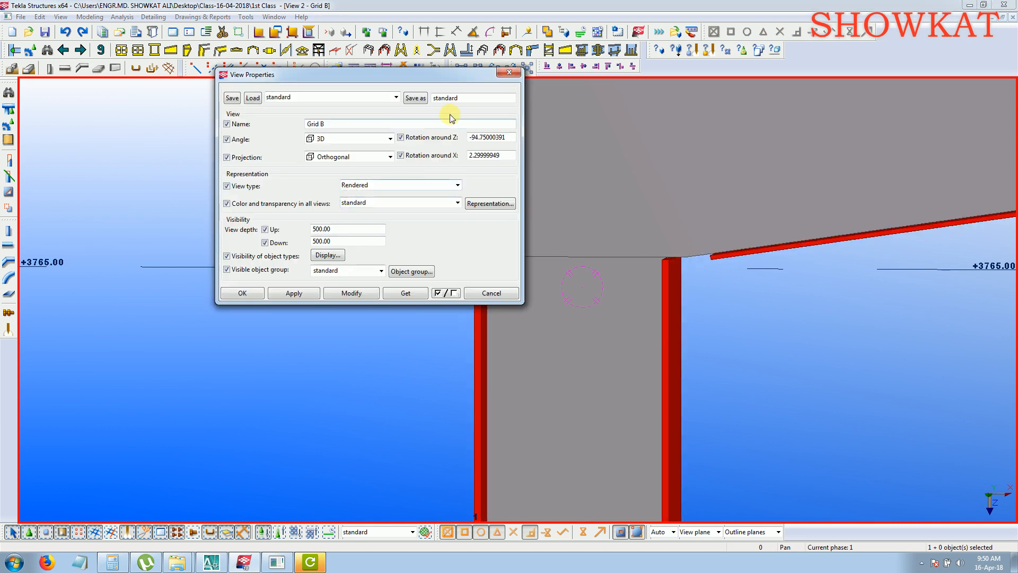
pyautogui.click(403, 187)
pyautogui.click(393, 197)
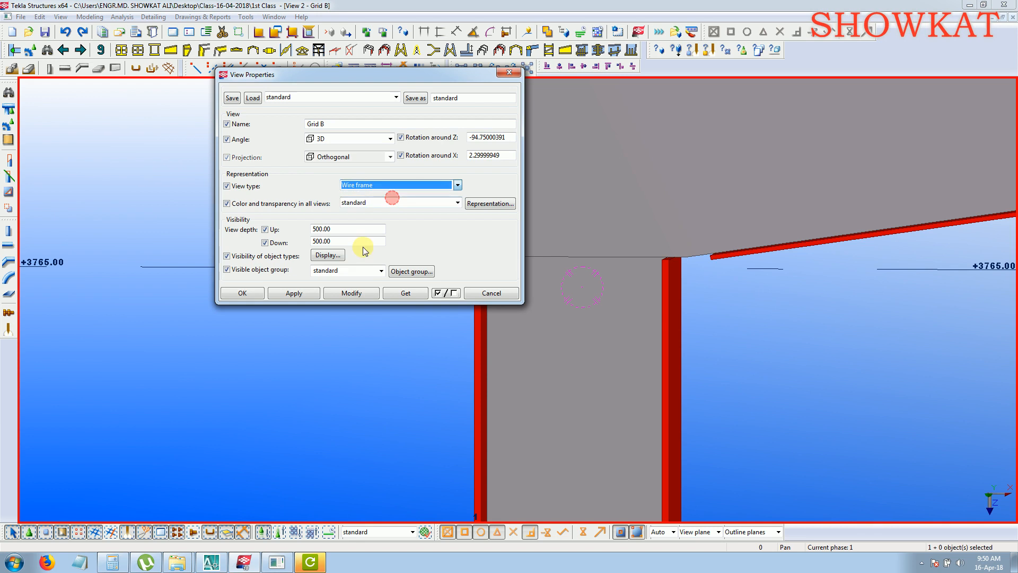
pyautogui.click(345, 295)
pyautogui.click(382, 177)
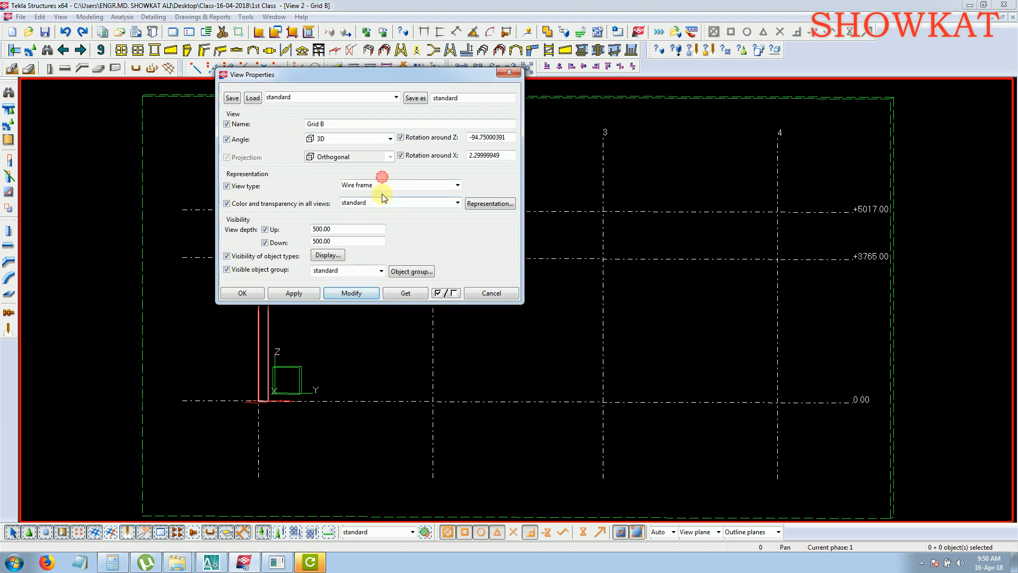
pyautogui.click(383, 187)
pyautogui.click(361, 205)
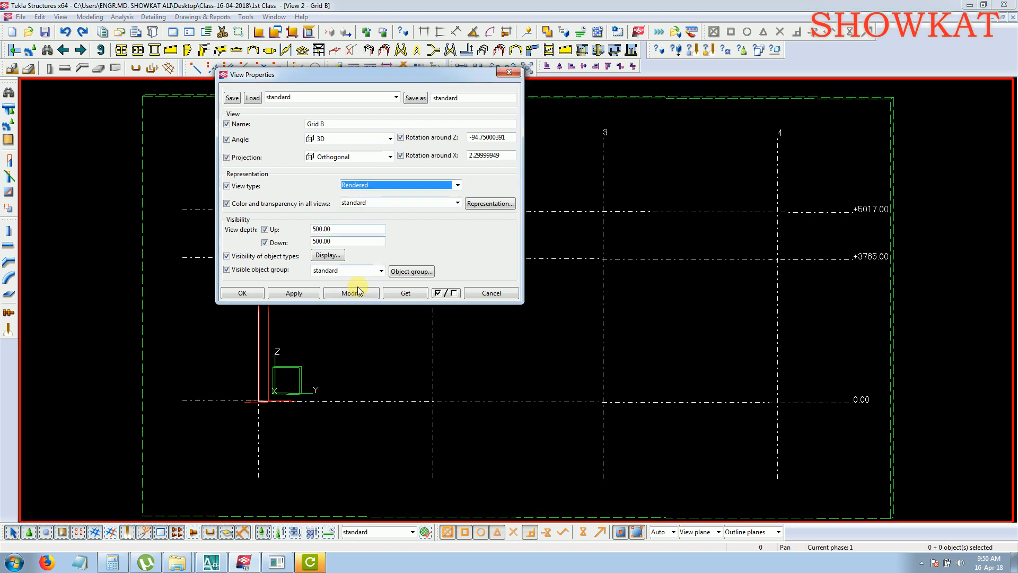
pyautogui.click(357, 292)
pyautogui.click(491, 293)
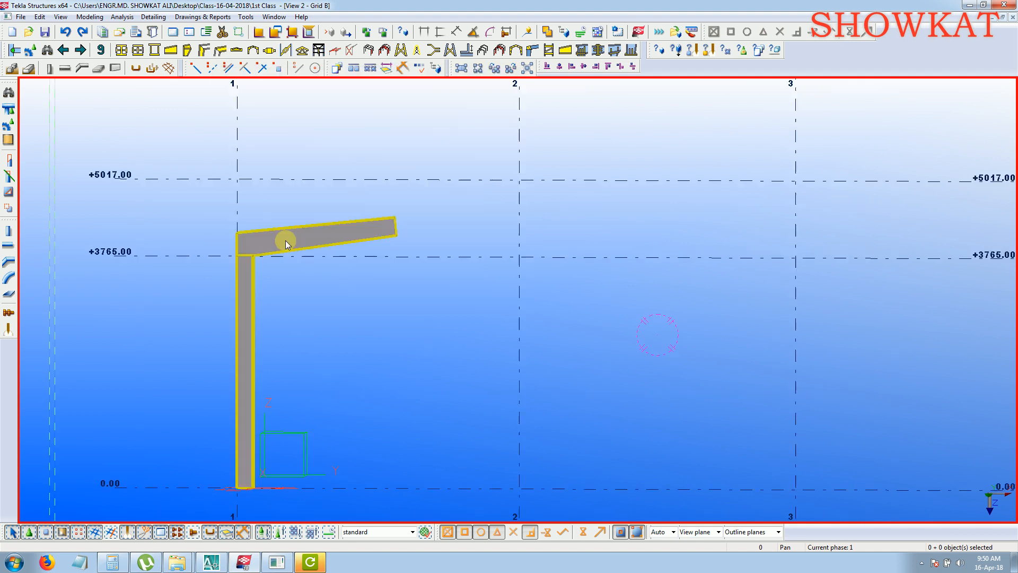
# Examine from several angles how the tapered beam's lower flange meets the column's inner flange at the bare joint.
pyautogui.scroll(3, 285, 232)
pyautogui.keyDown('ctrl'); pyautogui.moveTo(303, 262); pyautogui.dragTo(557, 257, button='middle'); pyautogui.keyUp('ctrl')
pyautogui.scroll(2, 211, 359)
pyautogui.scroll(2, 211, 358)
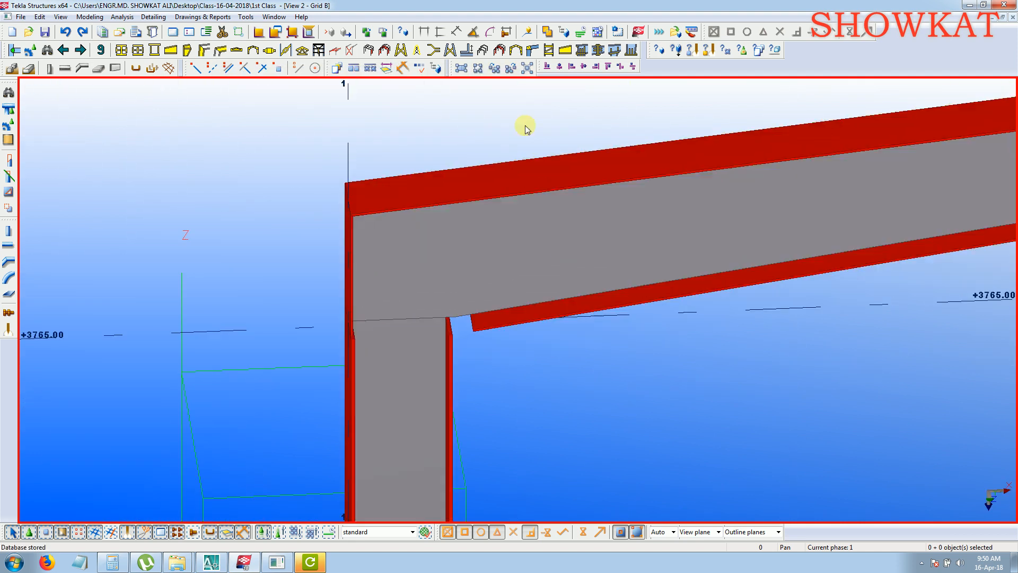
pyautogui.keyDown('ctrl'); pyautogui.moveTo(571, 337); pyautogui.dragTo(539, 316, button='middle'); pyautogui.keyUp('ctrl')
pyautogui.scroll(-4, 557, 300)
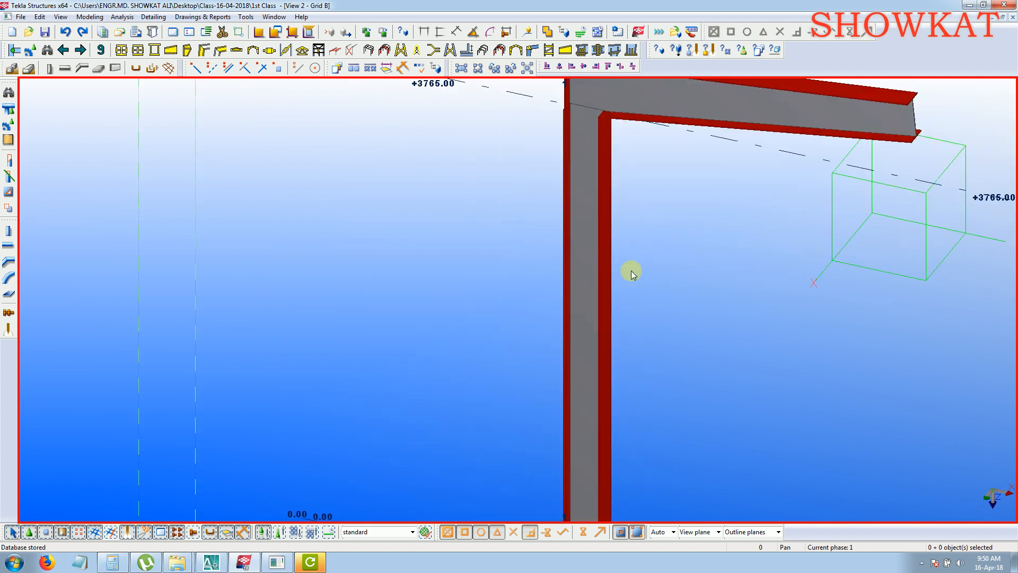
pyautogui.moveTo(643, 216); pyautogui.dragTo(637, 259, button='middle')
pyautogui.scroll(2, 593, 135)
pyautogui.scroll(1, 593, 135)
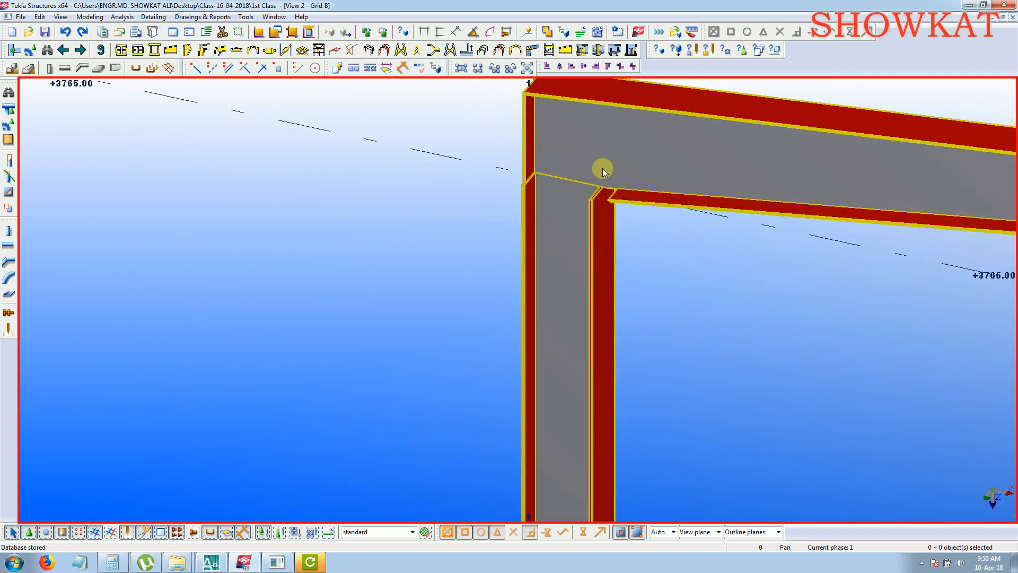
# Create the bolted end plate connection between the tapered beam and the column, and set selection to whole components.
pyautogui.click(279, 531)
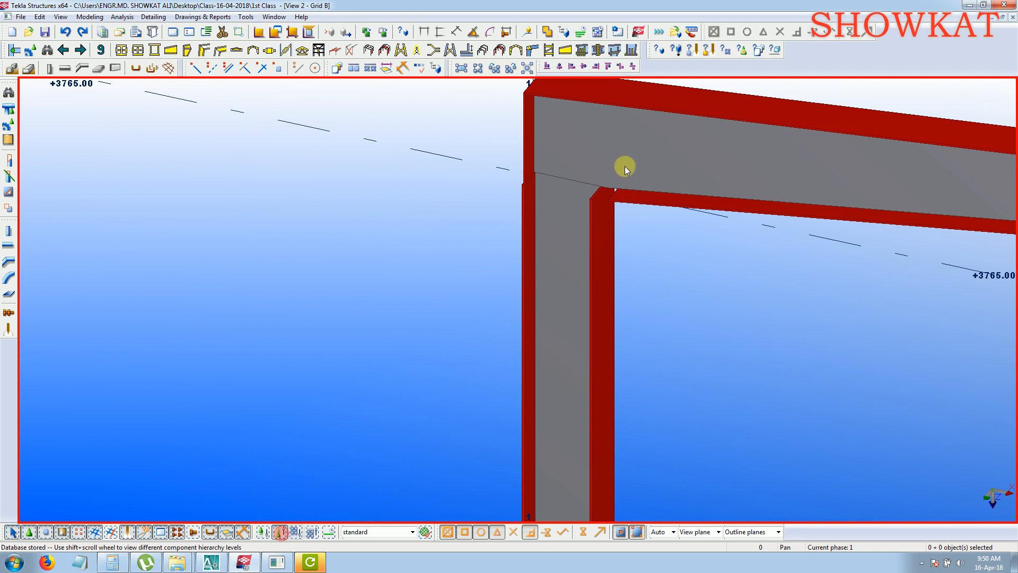
pyautogui.click(582, 50)
pyautogui.scroll(1, 667, 149)
pyautogui.click(668, 149)
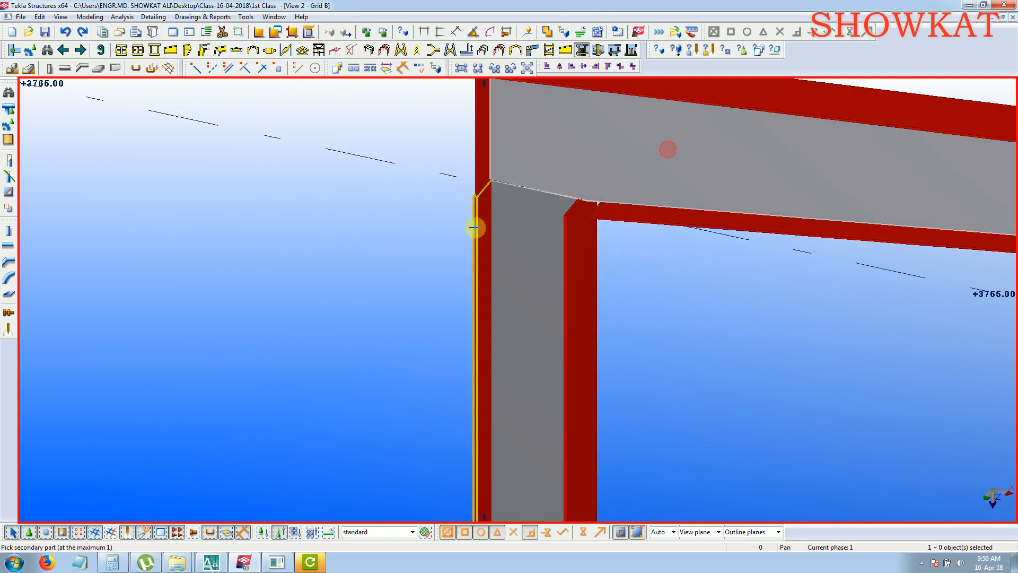
pyautogui.click(504, 263)
pyautogui.rightClick(357, 243)
pyautogui.click(384, 249)
pyautogui.scroll(3, 525, 190)
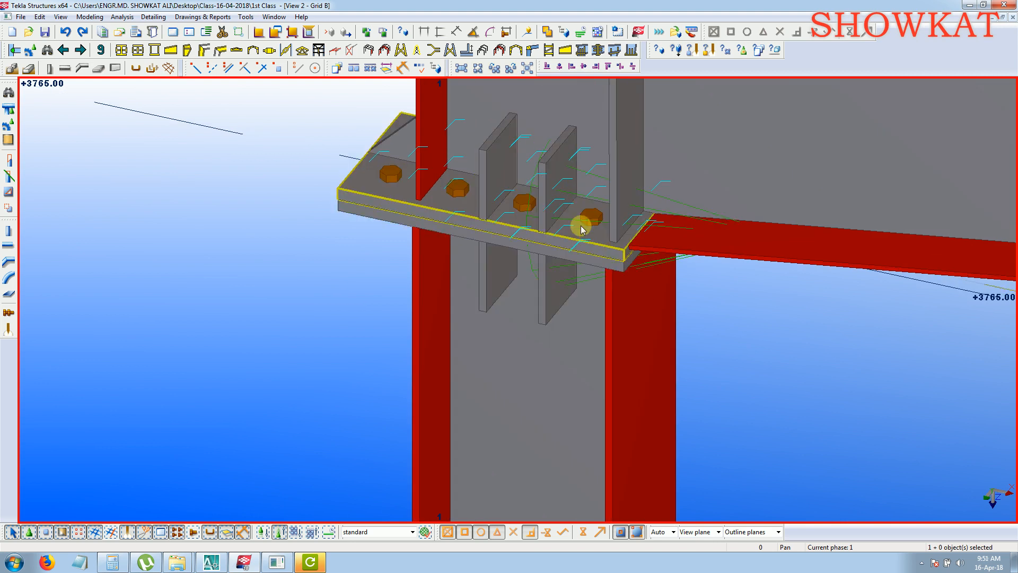
pyautogui.click(263, 531)
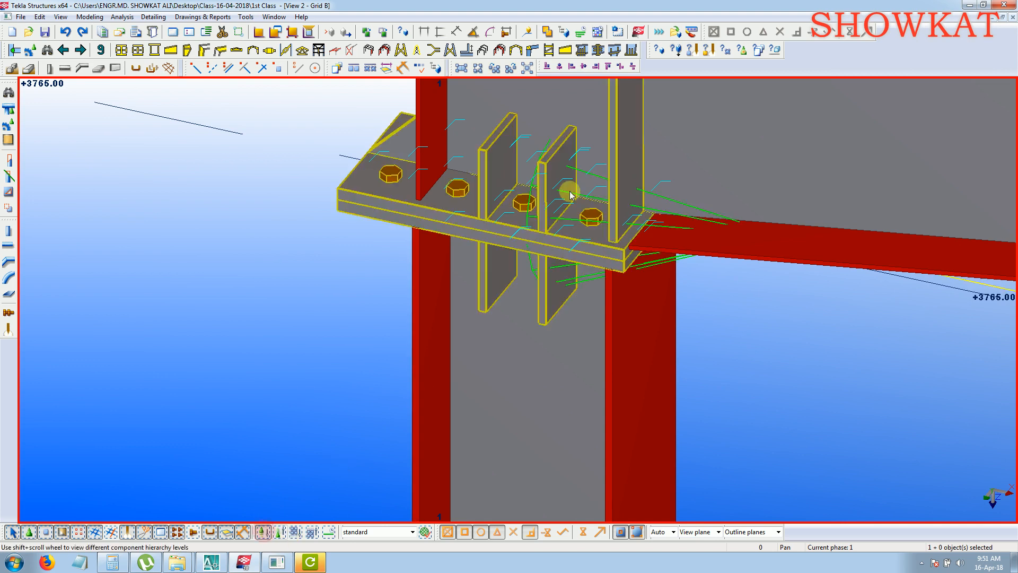
pyautogui.scroll(3, 582, 180)
pyautogui.press('f')
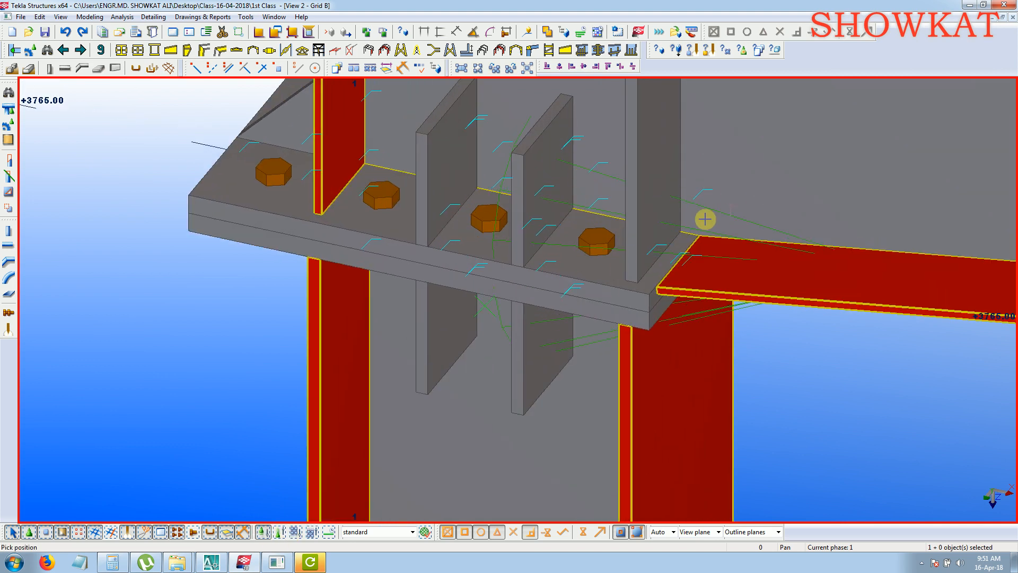
pyautogui.click(628, 284)
pyautogui.scroll(-3, 663, 280)
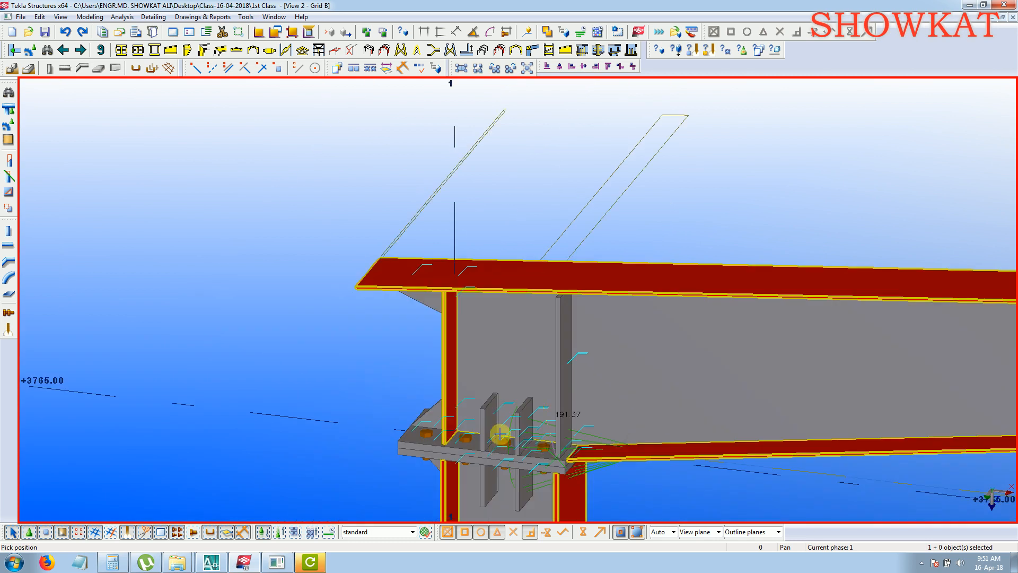
pyautogui.moveTo(722, 419); pyautogui.dragTo(805, 135, button='middle')
pyautogui.press('Escape')
# Redraw the Grid B view to clear the temporary lines around the new end plate connection.
pyautogui.scroll(3, 629, 206)
pyautogui.keyDown('ctrl'); pyautogui.moveTo(628, 207); pyautogui.dragTo(359, 159, button='middle'); pyautogui.keyUp('ctrl')
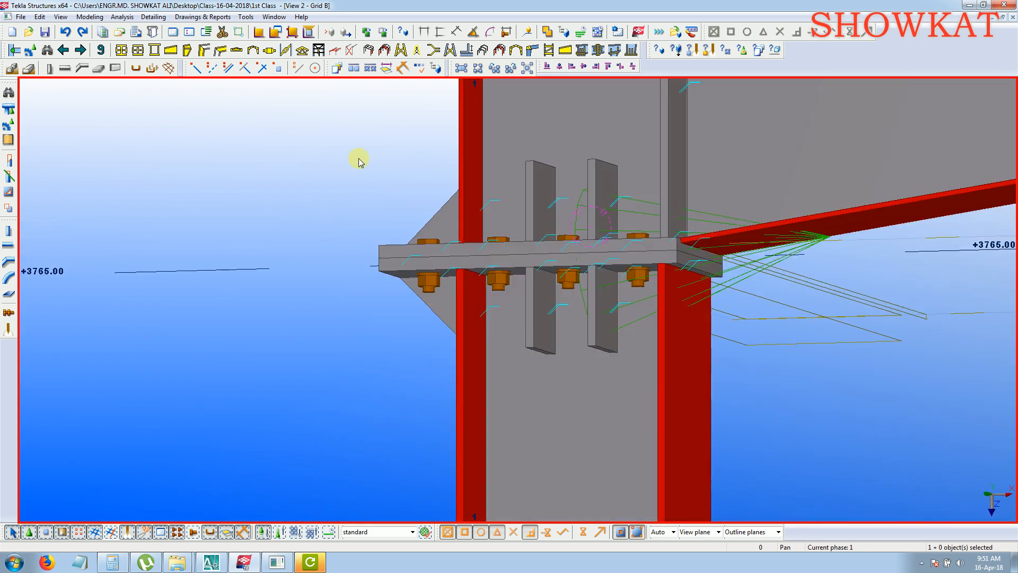
pyautogui.rightClick(359, 160)
pyautogui.click(407, 222)
# Examine how the beam's lower flange meets the bolted end plates, and inspect the column base at level 0.00.
pyautogui.keyDown('ctrl'); pyautogui.moveTo(551, 262); pyautogui.dragTo(658, 278, button='middle'); pyautogui.keyUp('ctrl')
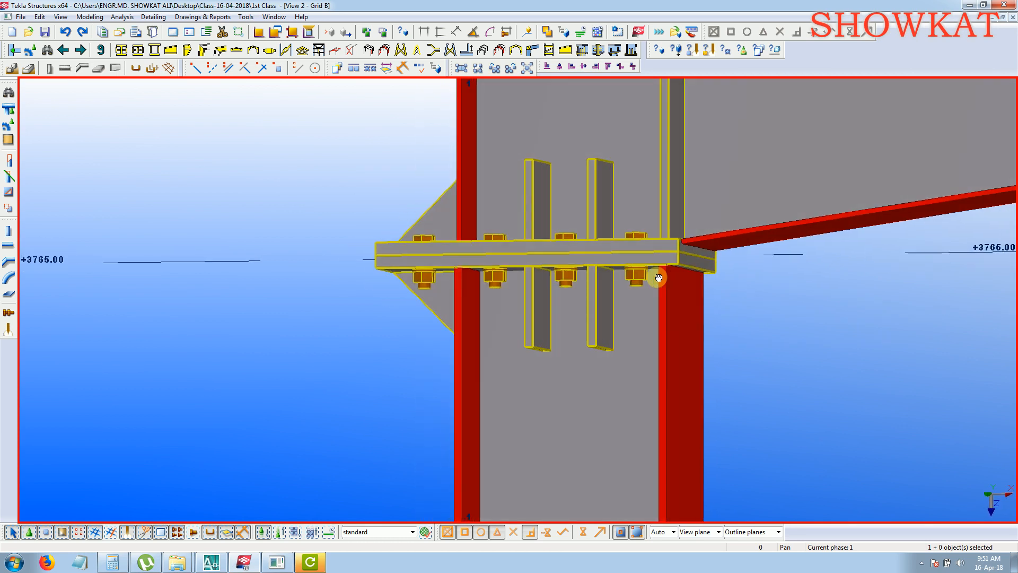
pyautogui.scroll(5, 658, 278)
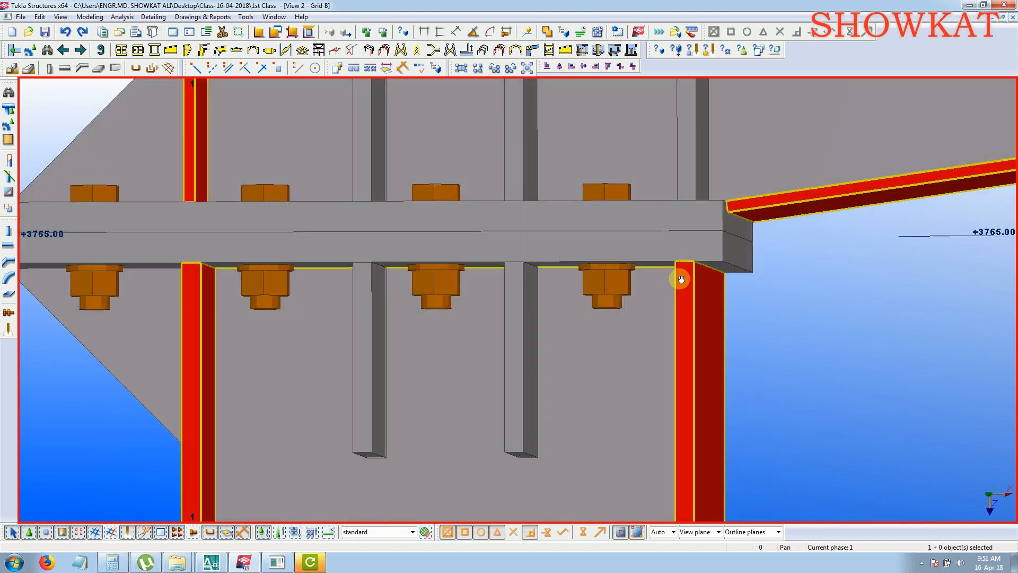
pyautogui.keyDown('ctrl'); pyautogui.moveTo(674, 283); pyautogui.dragTo(686, 228, button='middle'); pyautogui.keyUp('ctrl')
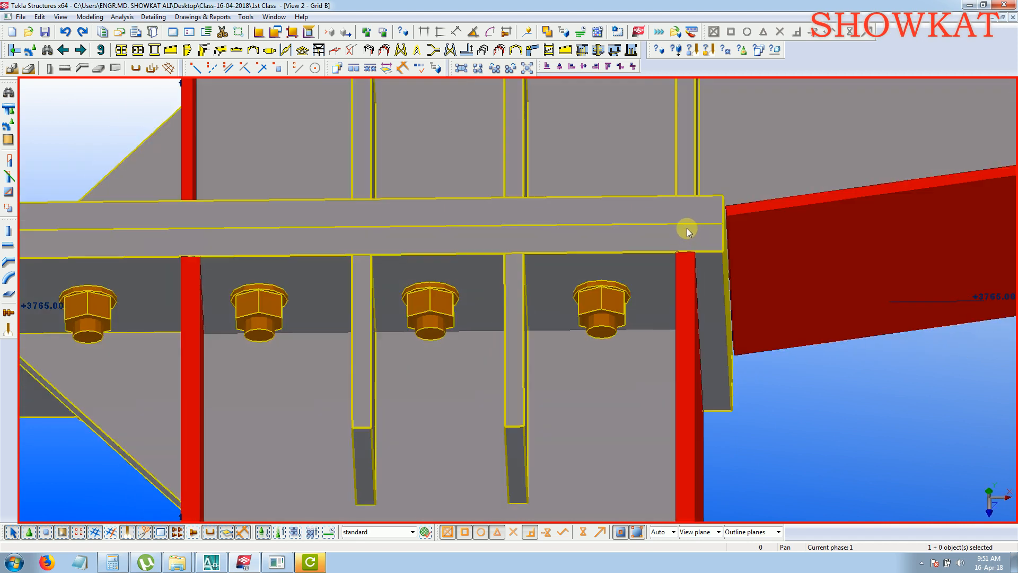
pyautogui.scroll(5, 759, 230)
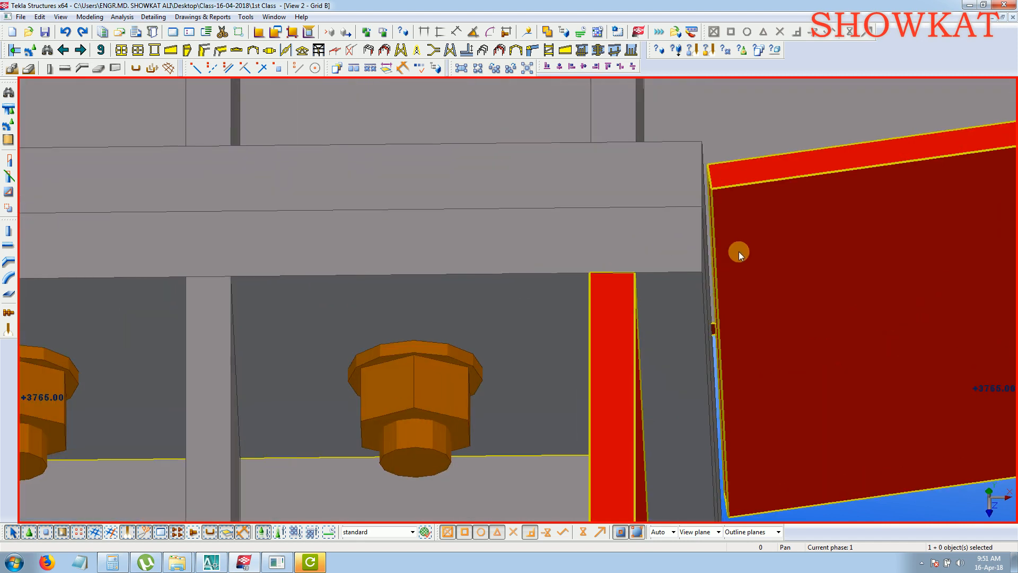
pyautogui.scroll(-5, 739, 252)
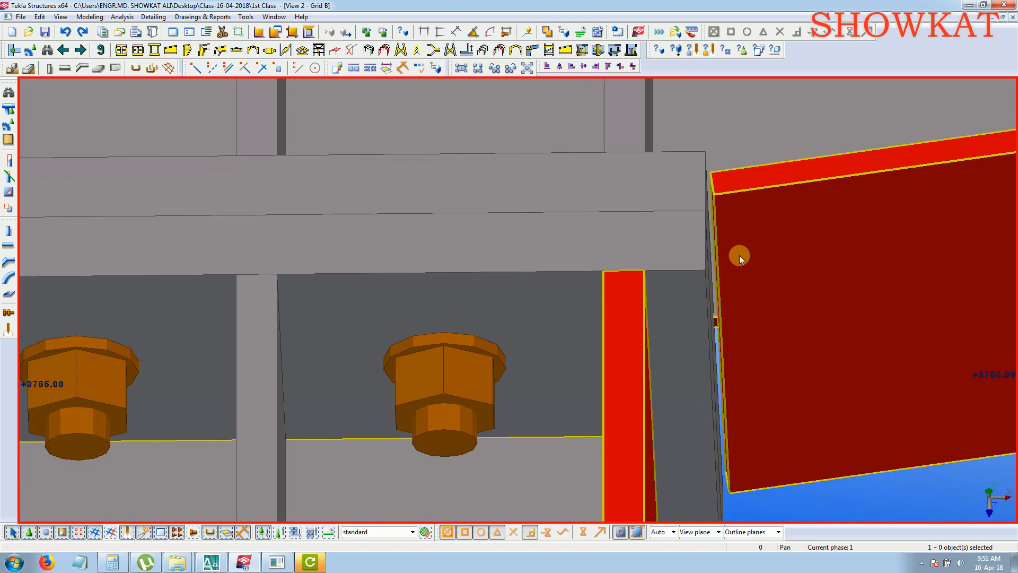
pyautogui.keyDown('ctrl'); pyautogui.moveTo(757, 261); pyautogui.dragTo(763, 315, button='middle'); pyautogui.keyUp('ctrl')
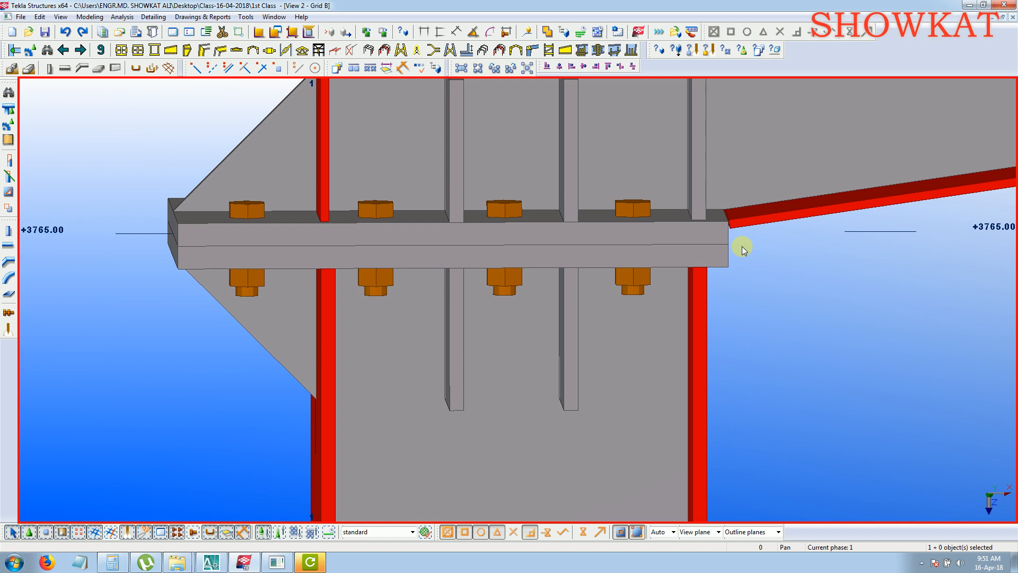
pyautogui.keyDown('ctrl'); pyautogui.moveTo(641, 248); pyautogui.dragTo(610, 256, button='middle'); pyautogui.keyUp('ctrl')
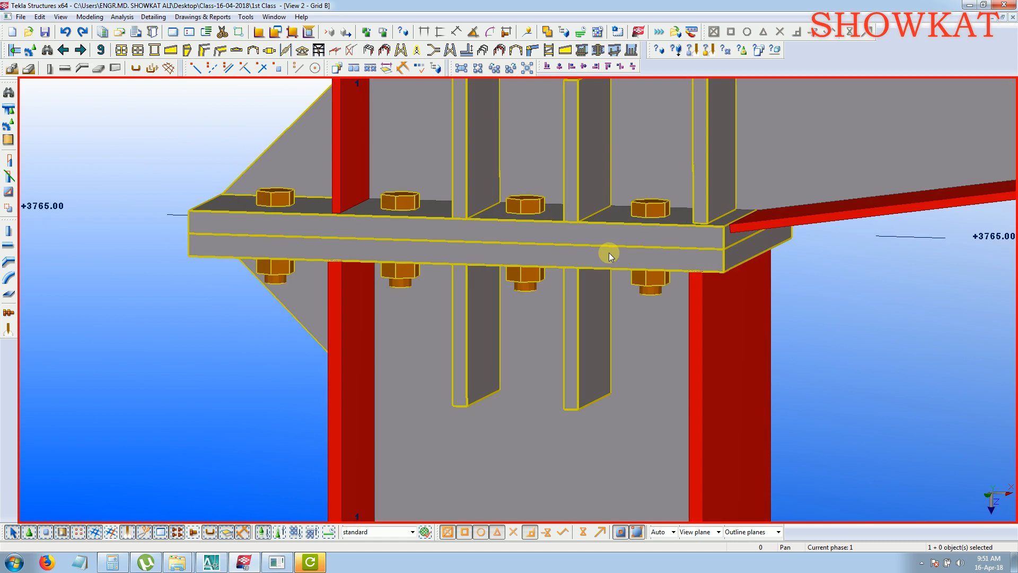
pyautogui.scroll(-8, 610, 256)
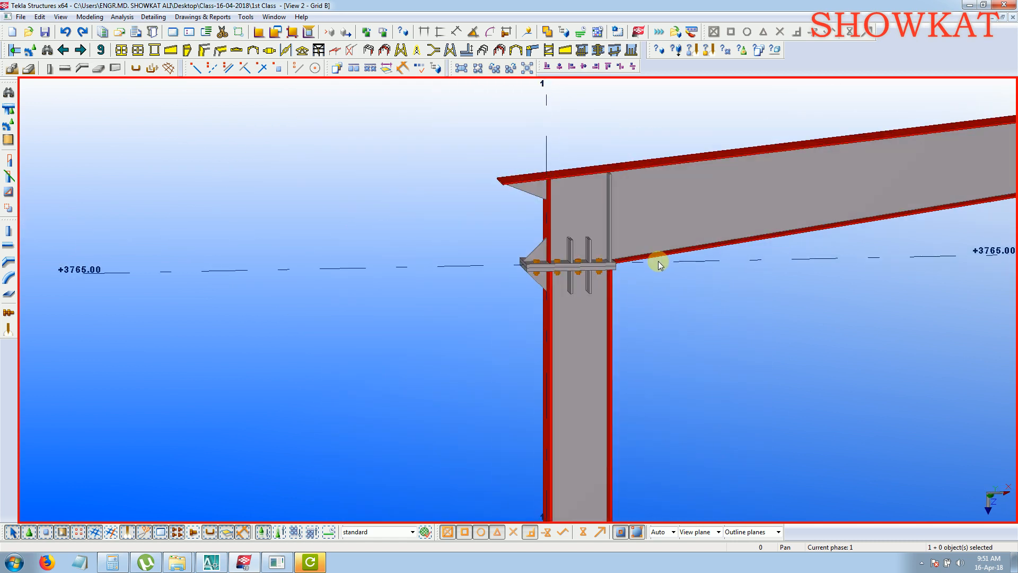
pyautogui.scroll(-6, 657, 261)
pyautogui.scroll(8, 619, 414)
pyautogui.moveTo(600, 410)
pyautogui.keyDown('ctrl'); pyautogui.mouseDown(button='middle')
pyautogui.moveTo(582, 409)
pyautogui.moveTo(613, 407)
pyautogui.mouseUp(button='middle'); pyautogui.keyUp('ctrl')
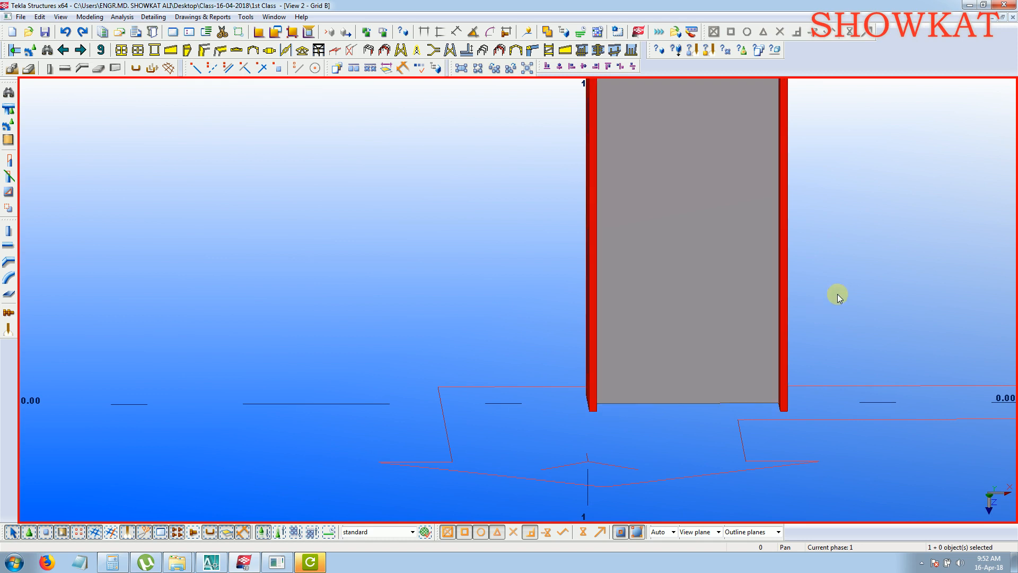
# Change the view type of the Grid B view to Wire frame.
pyautogui.doubleClick(869, 286)
pyautogui.click(383, 185)
pyautogui.click(382, 194)
pyautogui.click(352, 293)
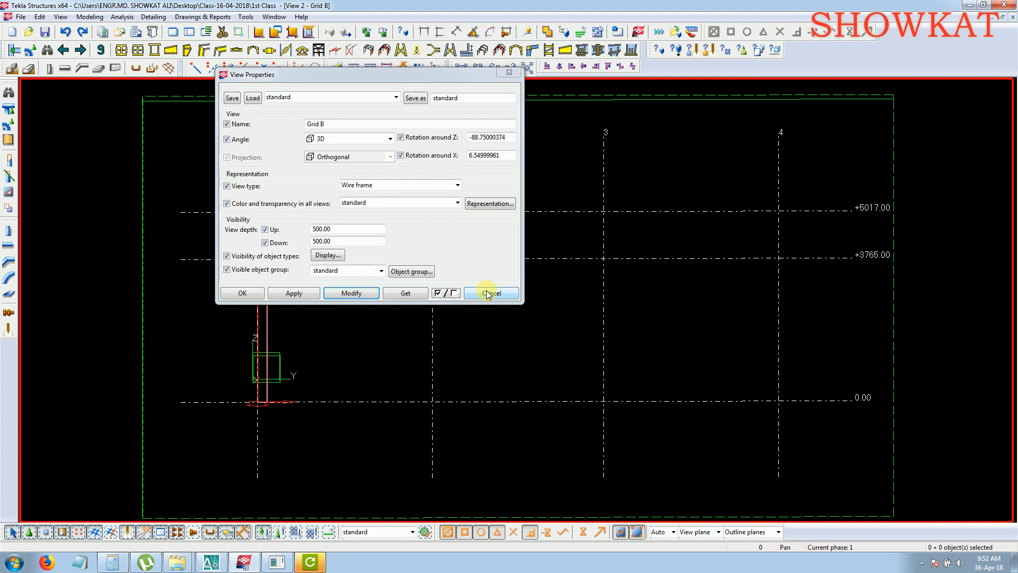
pyautogui.click(490, 293)
pyautogui.scroll(4, 265, 361)
pyautogui.scroll(-8, 406, 381)
pyautogui.scroll(-2, 518, 295)
pyautogui.scroll(-2, 433, 237)
pyautogui.moveTo(436, 238); pyautogui.dragTo(594, 482)
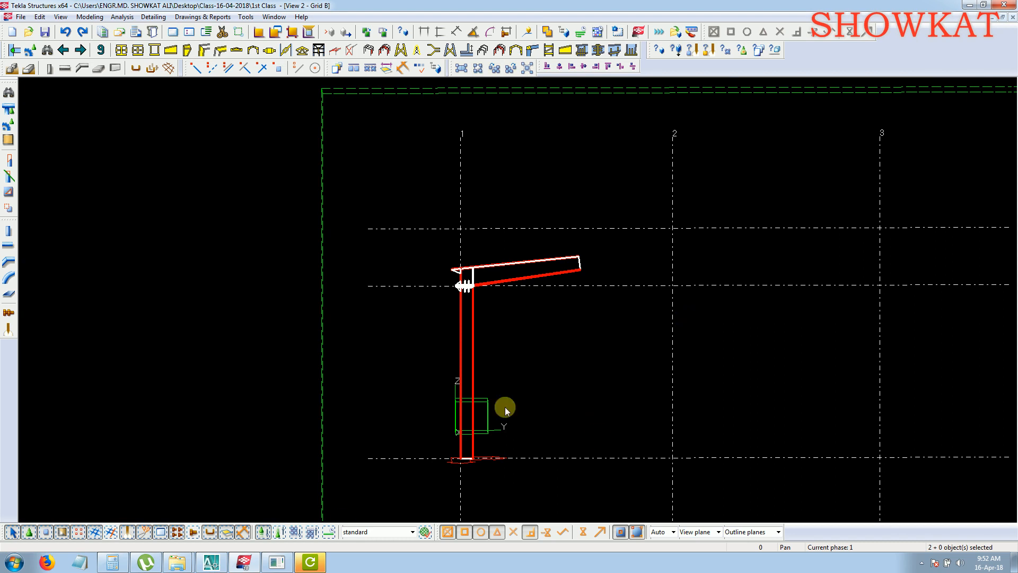
pyautogui.scroll(2, 549, 353)
pyautogui.rightClick(548, 352)
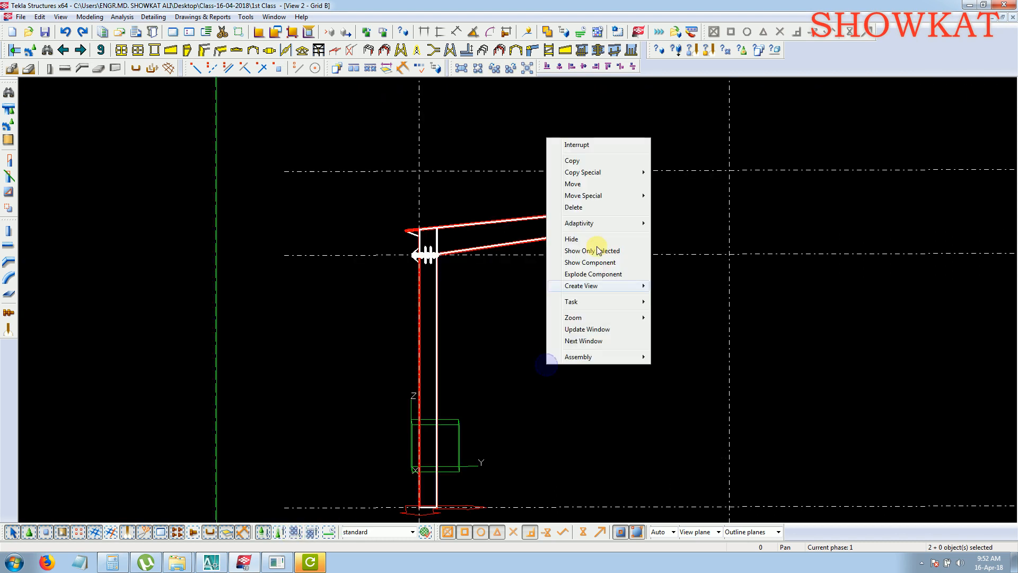
pyautogui.click(583, 183)
pyautogui.moveTo(403, 485); pyautogui.dragTo(666, 330, button='middle')
pyautogui.scroll(10, 682, 375)
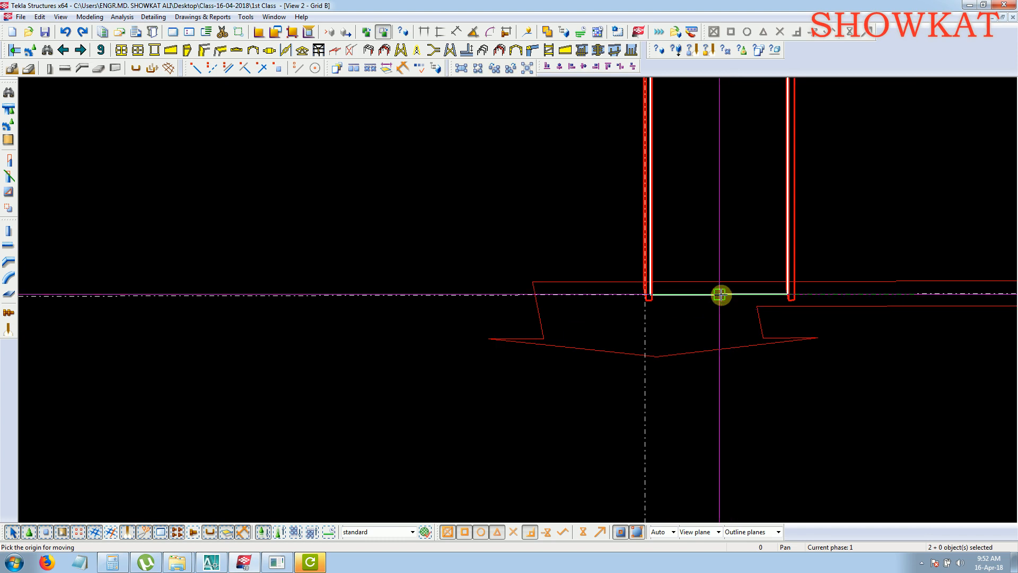
pyautogui.scroll(2, 720, 294)
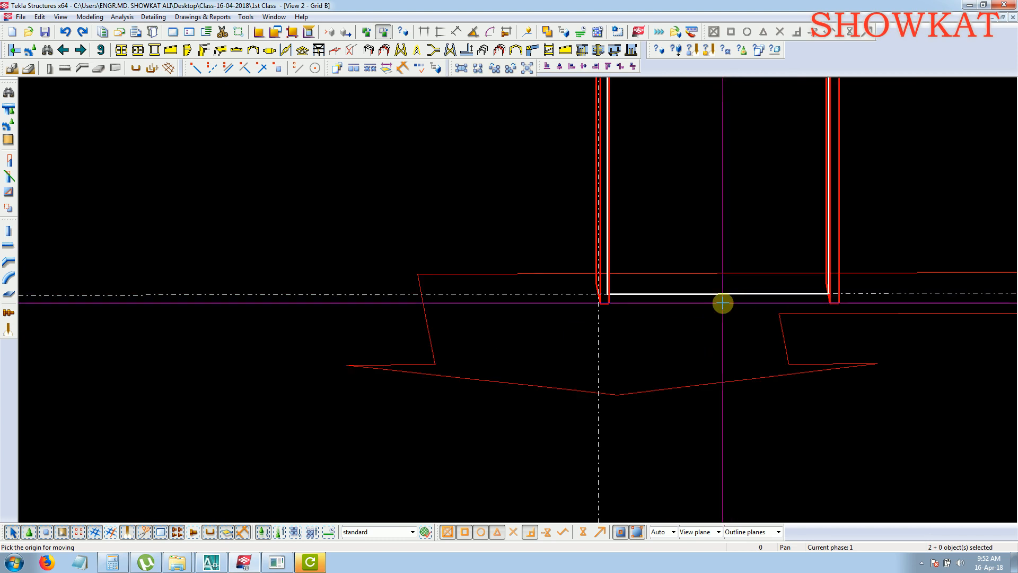
pyautogui.press('Escape')
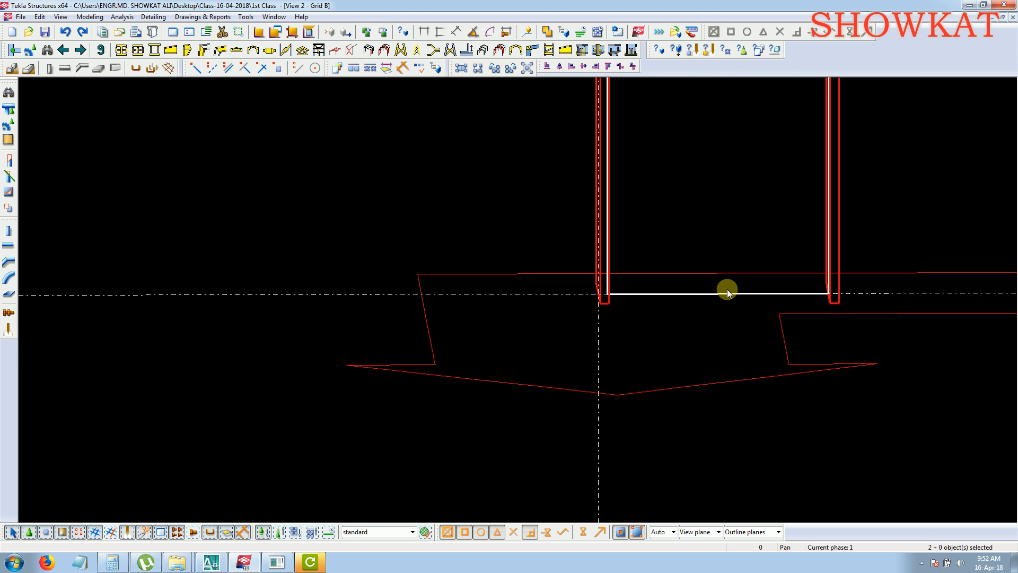
# Clear the frame selection and show the whole Grid B view in plane.
pyautogui.click(759, 179)
pyautogui.press('Home')
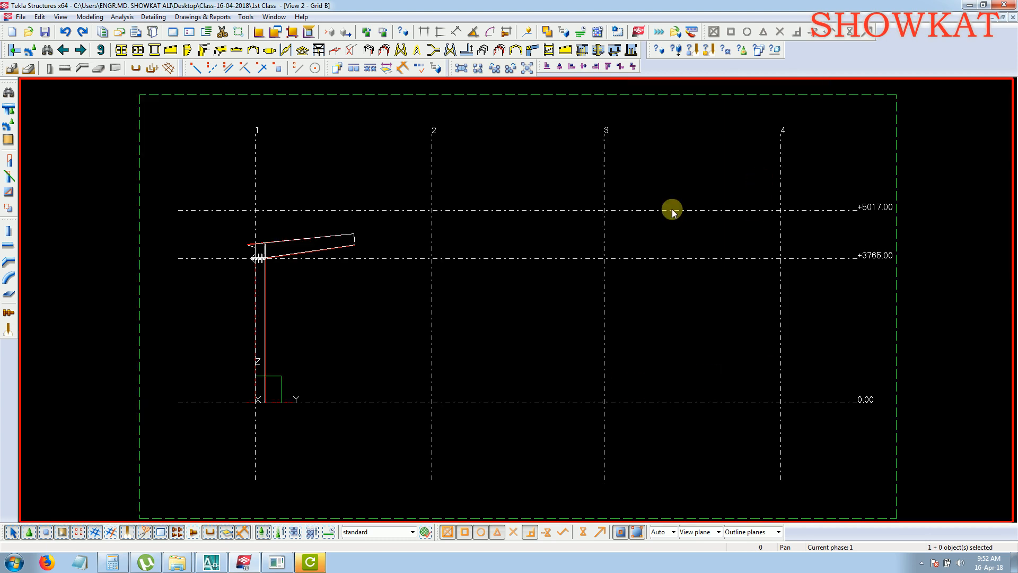
# Move the column, beam and joint from the midpoint of the column base to the intersection of grid line 1 and level 0.00.
pyautogui.moveTo(364, 334); pyautogui.dragTo(873, 275, button='middle')
pyautogui.moveTo(731, 170); pyautogui.dragTo(887, 387)
pyautogui.click(856, 275)
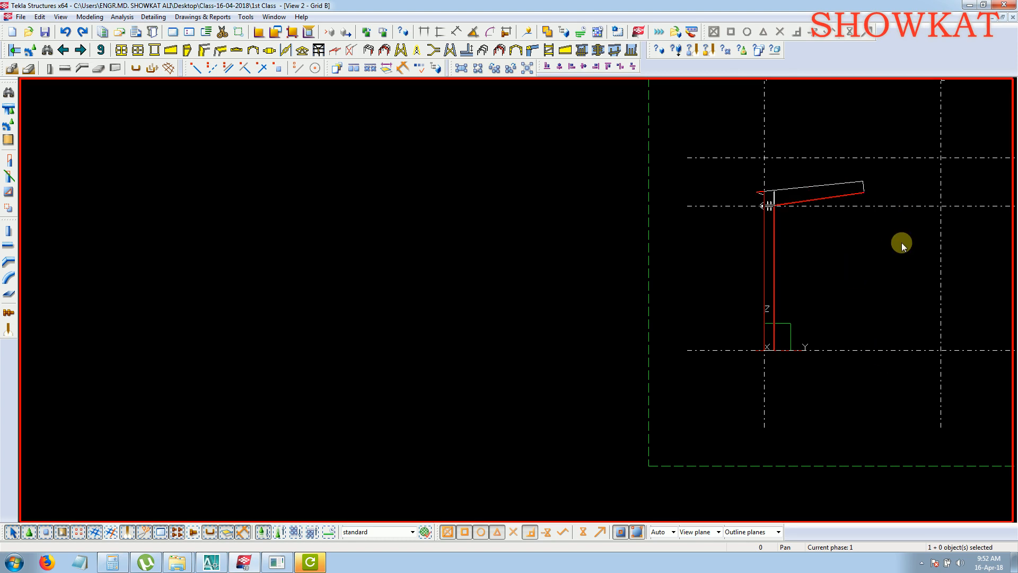
pyautogui.moveTo(730, 170); pyautogui.dragTo(884, 379)
pyautogui.rightClick(841, 258)
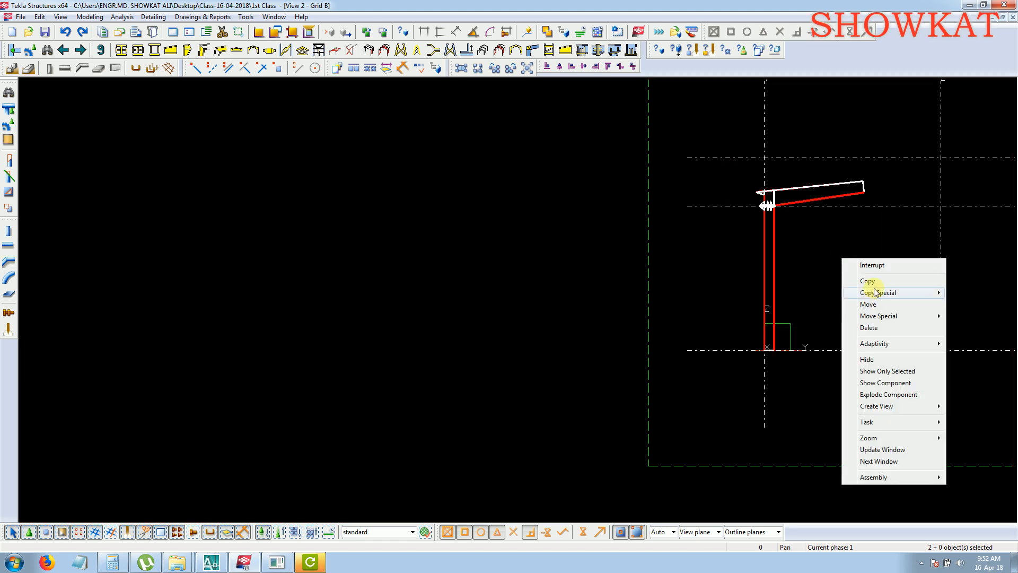
pyautogui.click(878, 306)
pyautogui.scroll(6, 782, 345)
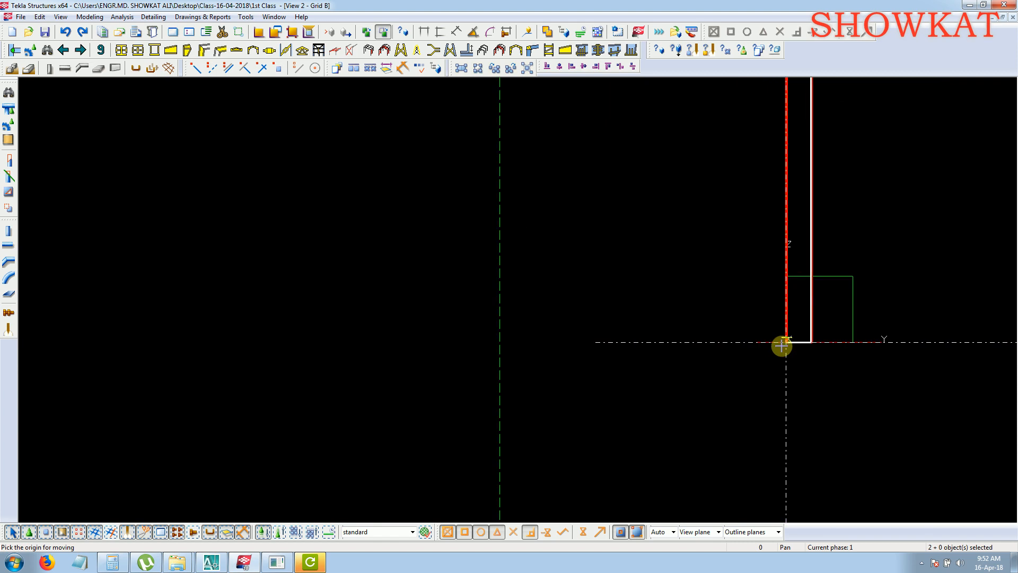
pyautogui.click(788, 333)
pyautogui.scroll(5, 736, 336)
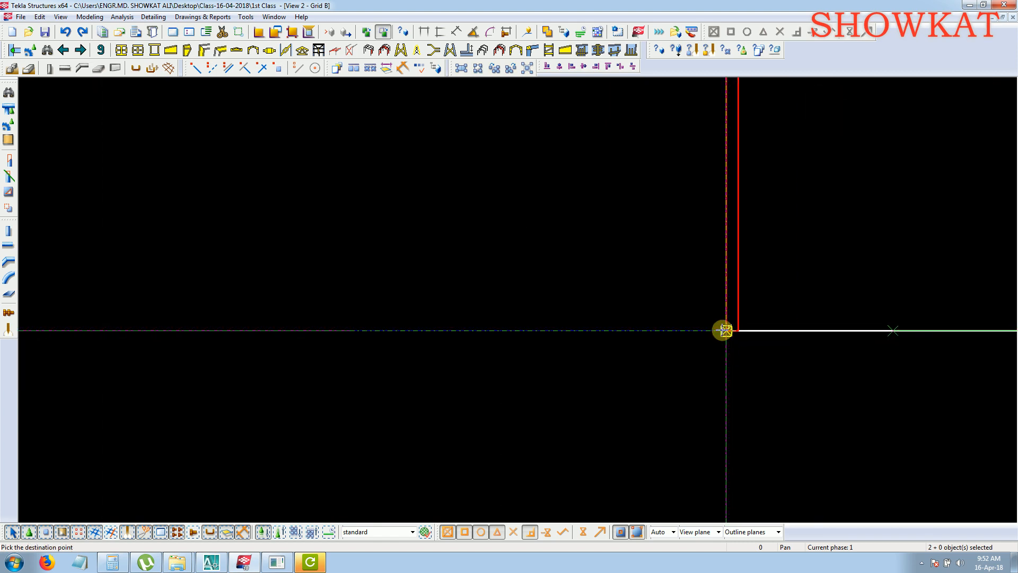
pyautogui.click(699, 367)
pyautogui.scroll(-10, 699, 368)
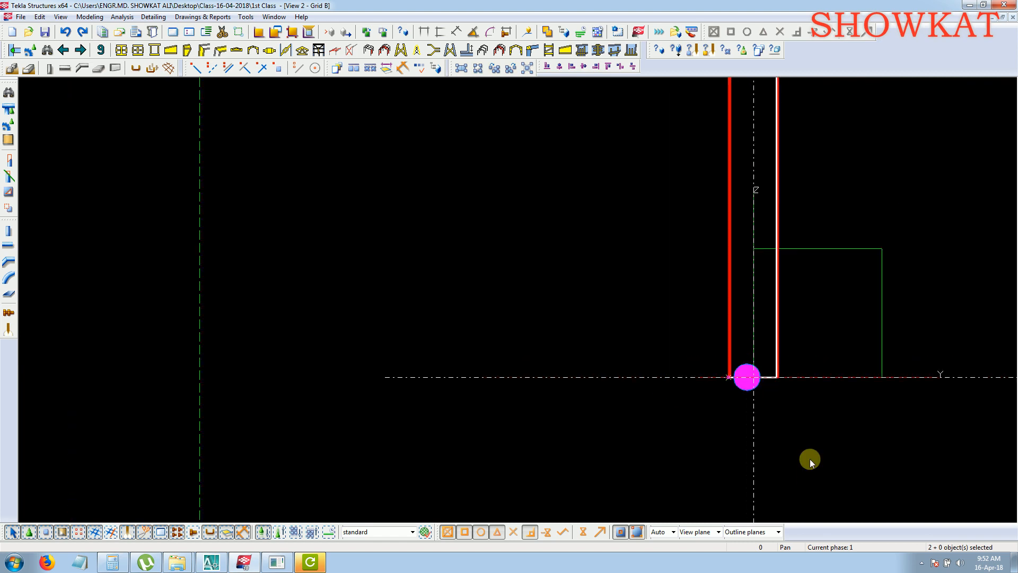
# Redraw the Grid B view to clear the temporary lines around the moved frame.
pyautogui.scroll(2, 838, 313)
pyautogui.rightClick(821, 278)
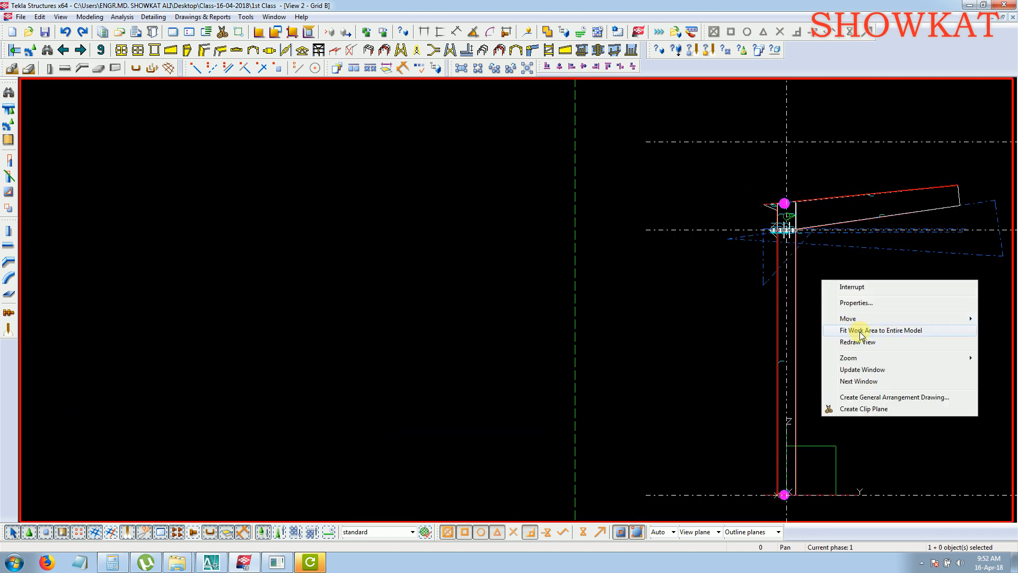
pyautogui.click(858, 342)
# Examine how the bolted end plates, stiffeners and beam of the moved frame sit around grid line 1.
pyautogui.scroll(8, 775, 243)
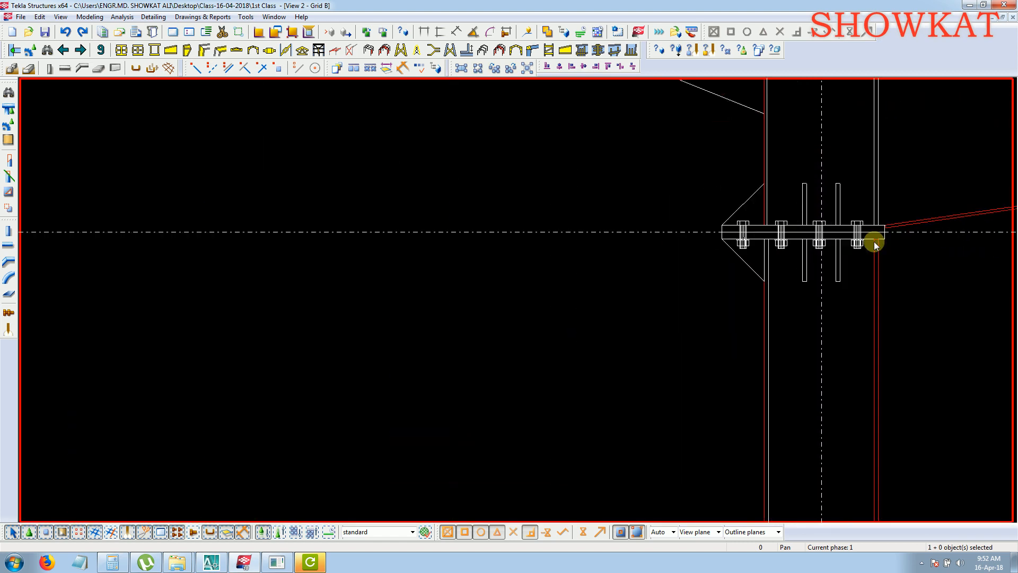
pyautogui.scroll(2, 867, 219)
pyautogui.moveTo(602, 244); pyautogui.dragTo(785, 284, button='middle')
pyautogui.scroll(-2, 774, 299)
pyautogui.scroll(-4, 773, 299)
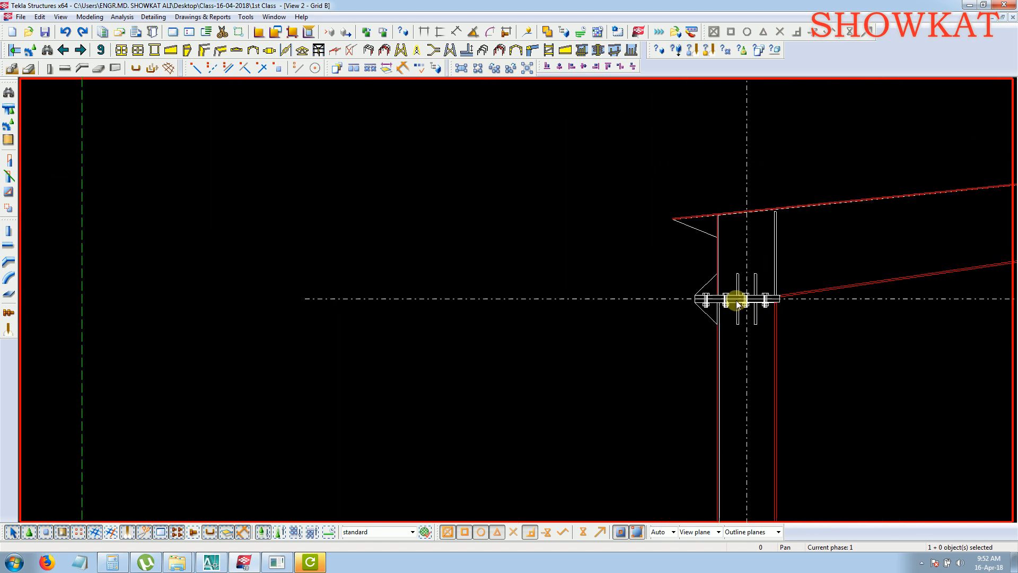
pyautogui.moveTo(845, 330); pyautogui.dragTo(726, 326, button='middle')
pyautogui.scroll(-4, 818, 348)
pyautogui.moveTo(716, 237); pyautogui.dragTo(649, 194, button='middle')
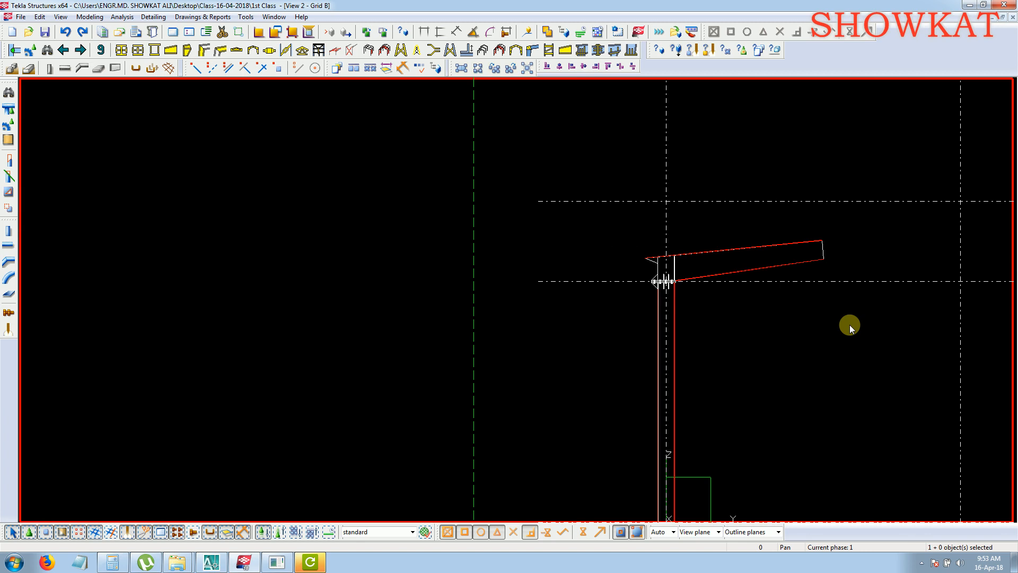
pyautogui.scroll(5, 659, 270)
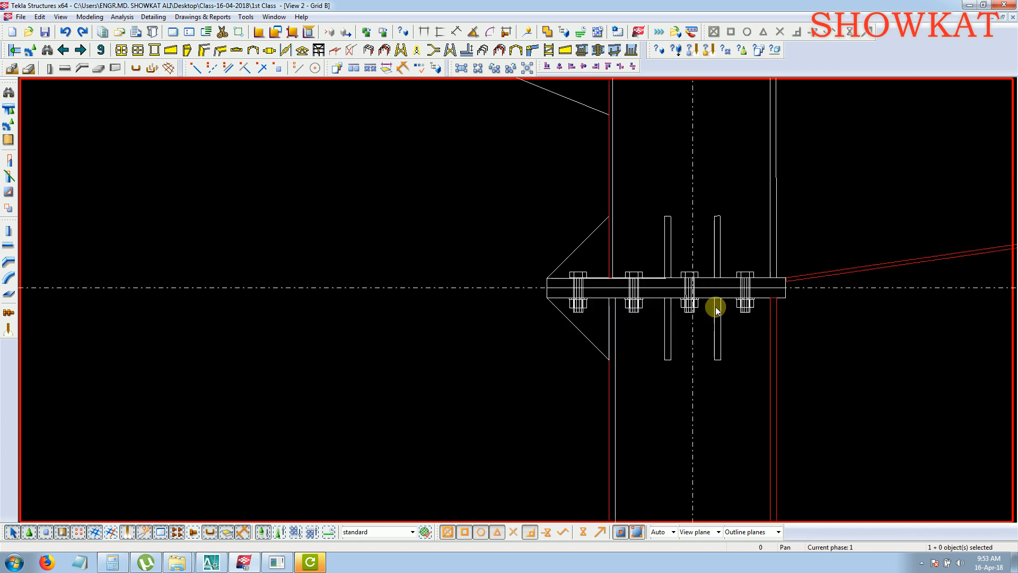
pyautogui.scroll(4, 737, 304)
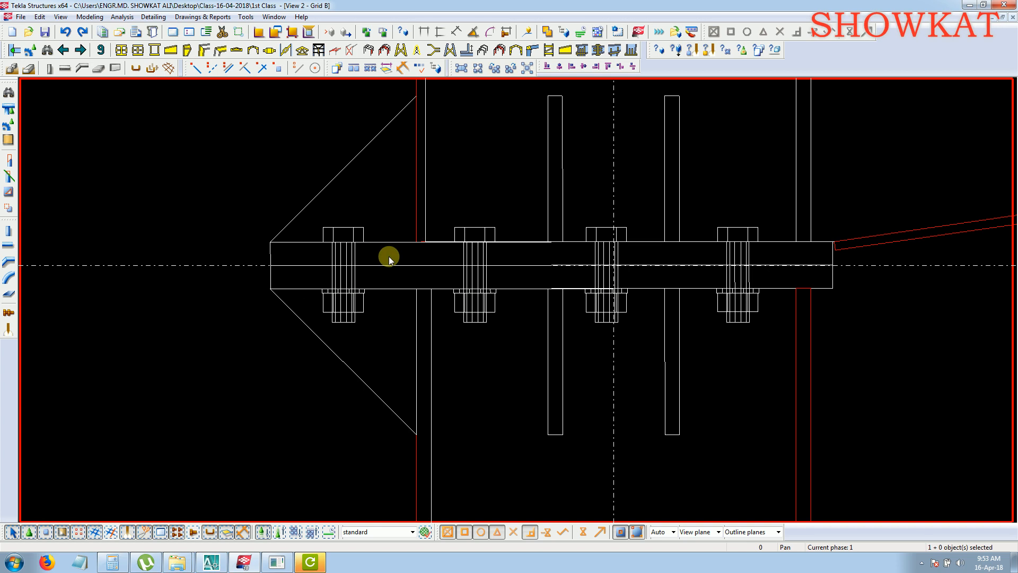
# Set the bolt spacing of the tapered column to tapered beam connection to 90.00 120.00 90.00 and modify the joint.
pyautogui.doubleClick(489, 233)
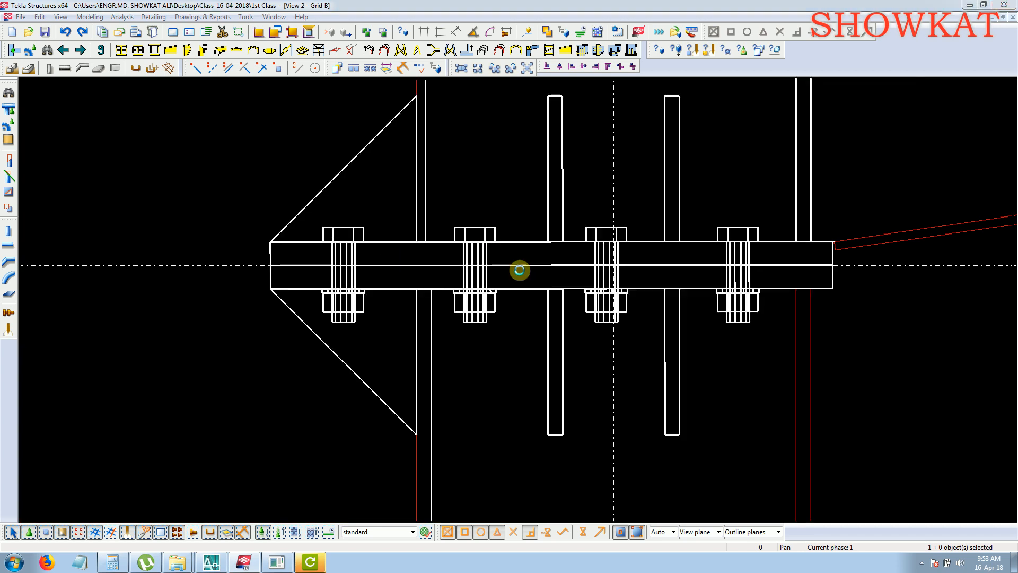
pyautogui.click(705, 126)
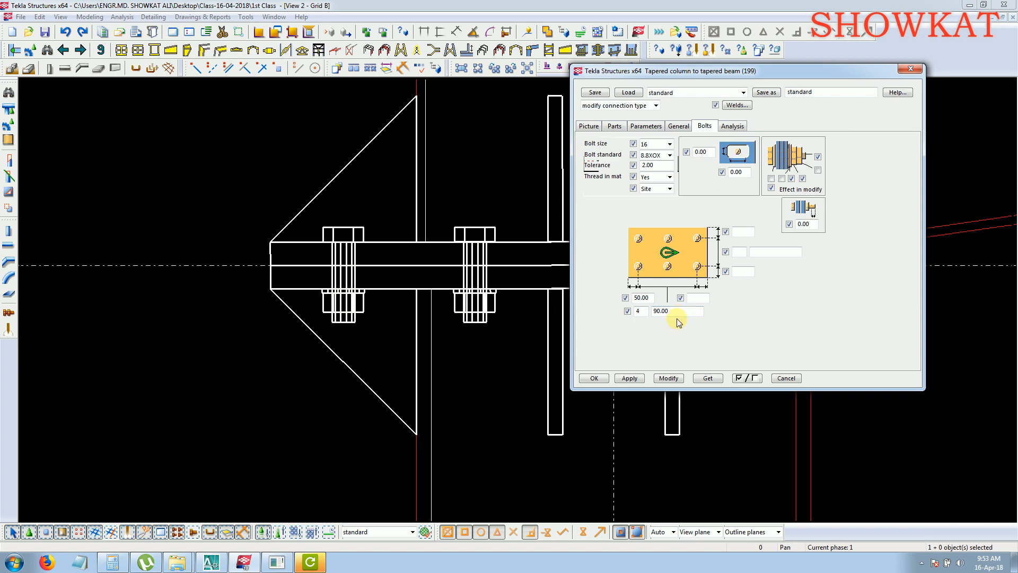
pyautogui.moveTo(700, 312); pyautogui.dragTo(639, 313)
pyautogui.write('90')
pyautogui.write(' 120.00 90.00')
pyautogui.moveTo(793, 70); pyautogui.dragTo(967, 151)
pyautogui.moveTo(455, 167); pyautogui.dragTo(348, 170, button='middle')
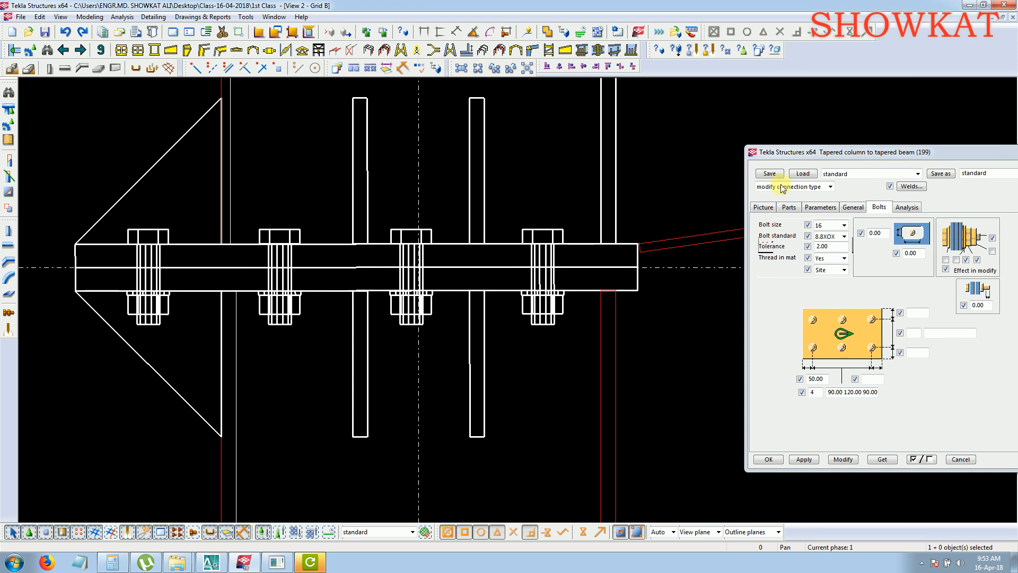
pyautogui.click(862, 152)
pyautogui.moveTo(809, 151); pyautogui.dragTo(743, 113)
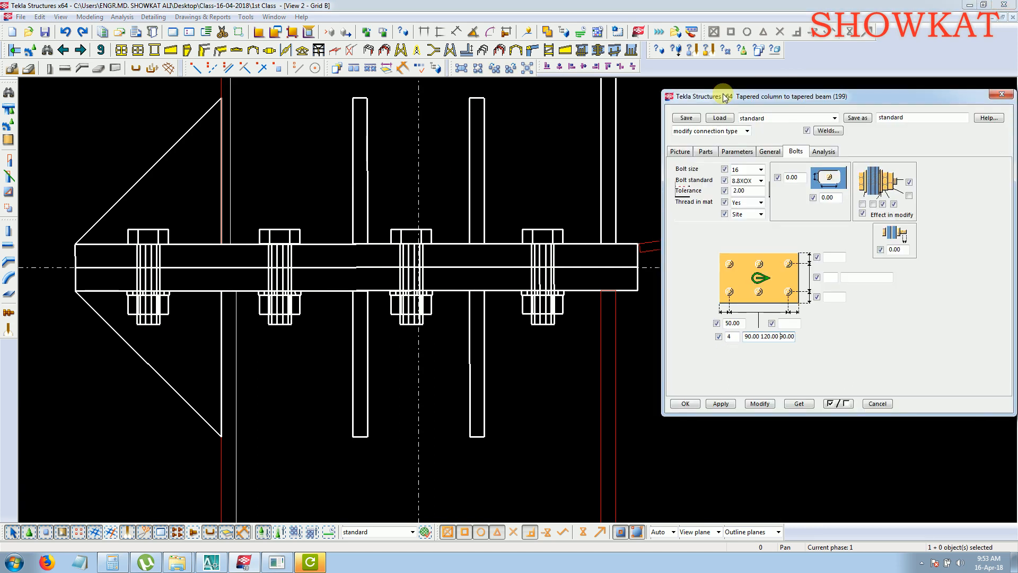
pyautogui.click(743, 397)
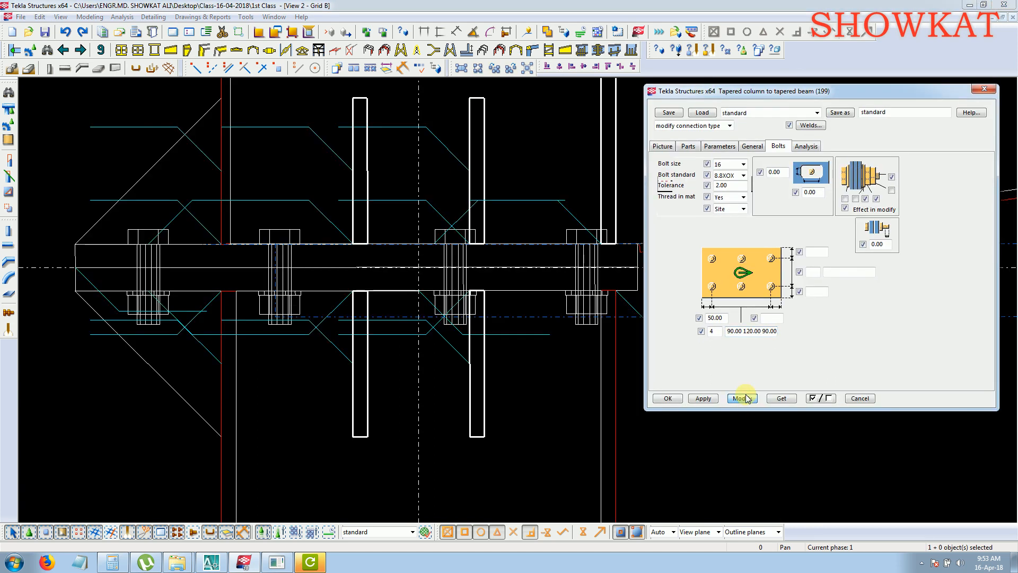
# Examine the respaced bolts in relation to the two vertical stiffeners at the end plates.
pyautogui.moveTo(534, 333); pyautogui.dragTo(600, 348, button='middle')
pyautogui.scroll(-3, 483, 344)
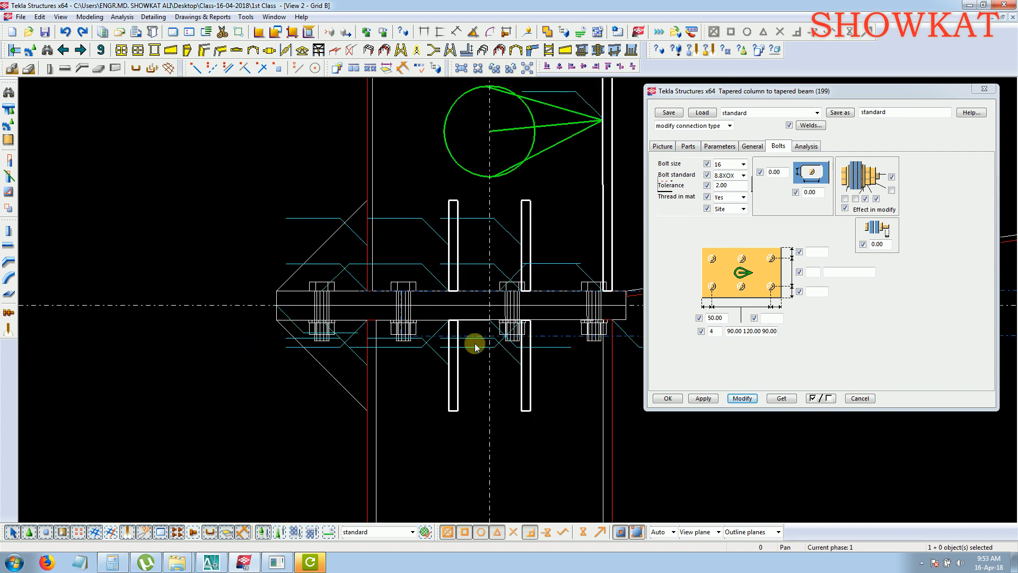
pyautogui.moveTo(527, 337); pyautogui.dragTo(420, 343, button='middle')
pyautogui.scroll(1, 505, 325)
pyautogui.scroll(1, 383, 282)
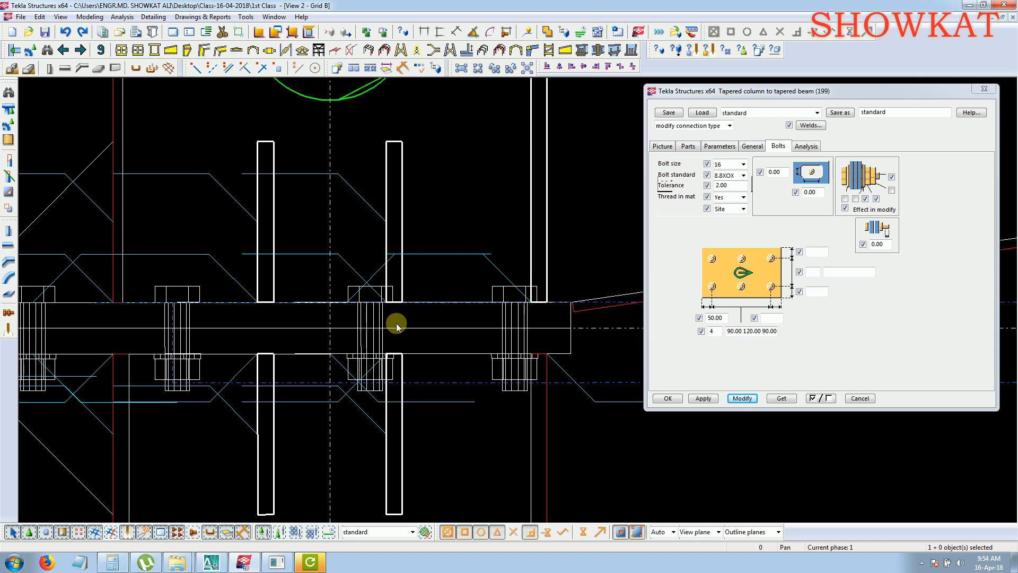
pyautogui.moveTo(479, 366); pyautogui.dragTo(519, 360, button='middle')
pyautogui.moveTo(379, 360); pyautogui.dragTo(516, 327, button='middle')
pyautogui.scroll(-2, 410, 305)
pyautogui.moveTo(416, 287); pyautogui.dragTo(338, 299, button='middle')
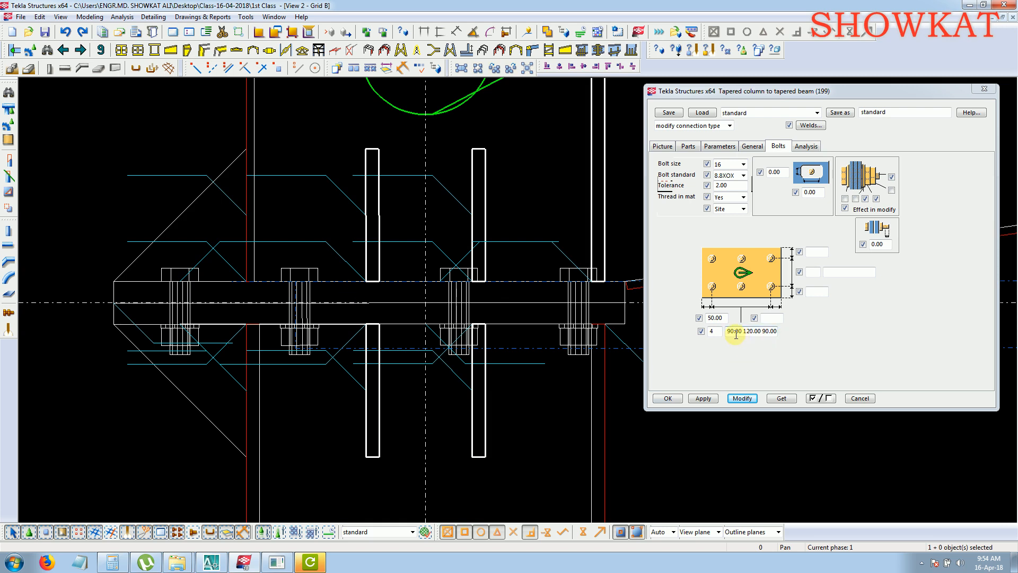
# Set the connection's bolt spacing back to a uniform 90 and modify the joint.
pyautogui.moveTo(732, 334); pyautogui.dragTo(811, 338)
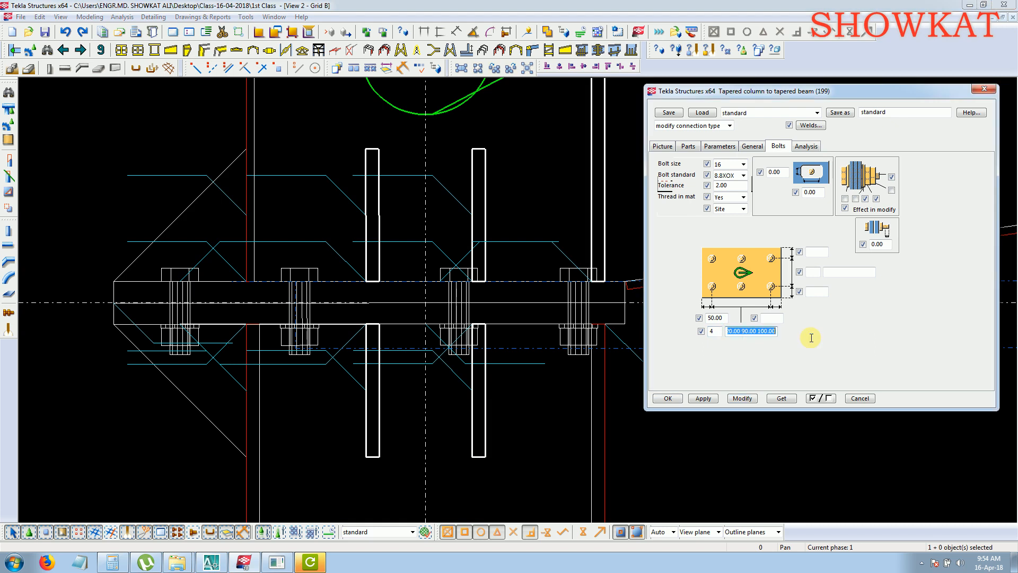
pyautogui.write('90')
pyautogui.click(743, 398)
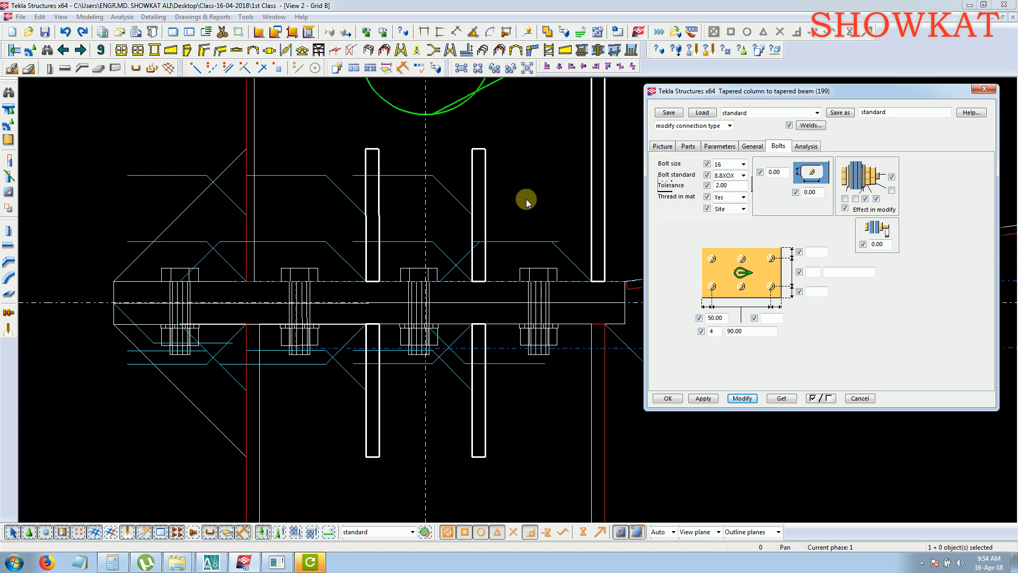
# Set the first stiffener's distance from the column's outer flange to 200 and modify the joint.
pyautogui.click(662, 146)
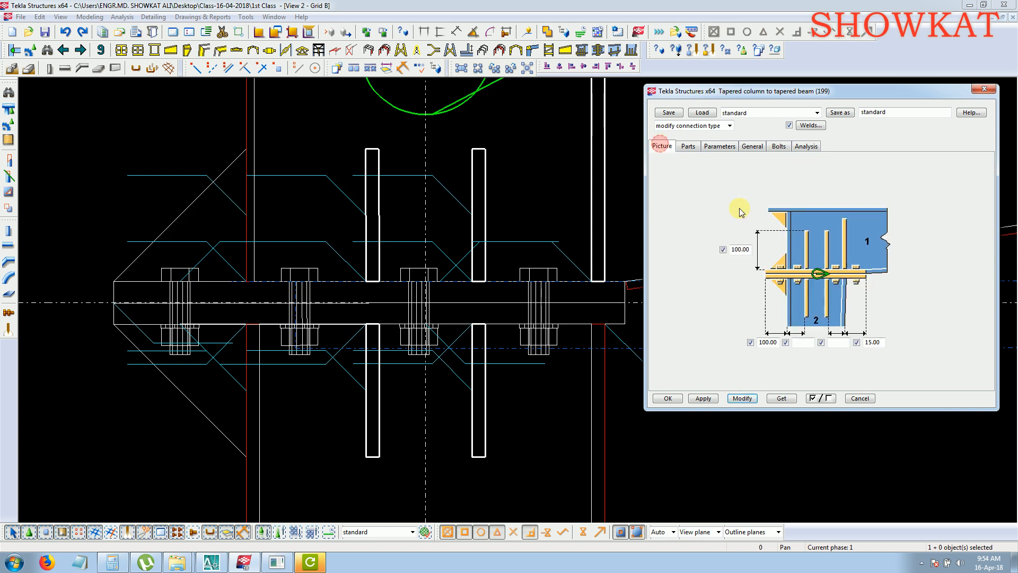
pyautogui.click(804, 344)
pyautogui.write('200')
pyautogui.click(743, 398)
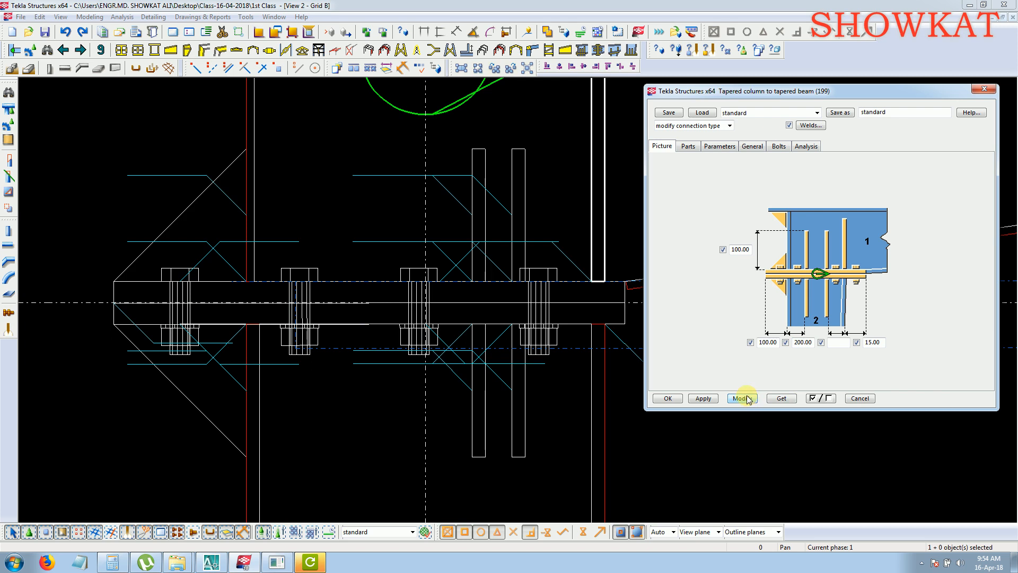
# Clear the first stiffener's distance value, modify the joint and accept the connection settings.
pyautogui.doubleClick(794, 344)
pyautogui.press('Delete')
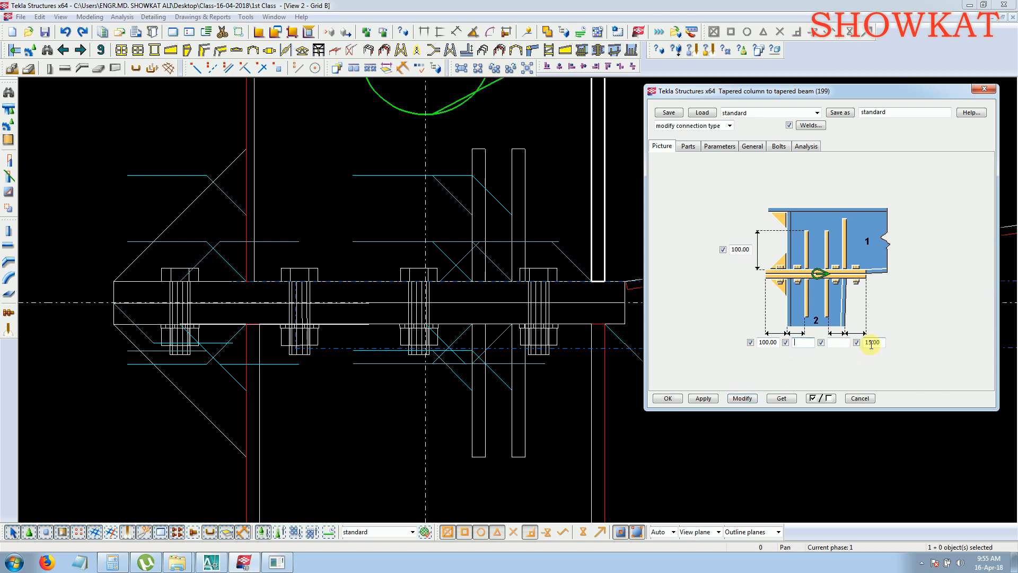
pyautogui.click(742, 399)
pyautogui.click(703, 398)
pyautogui.click(668, 399)
# Redraw the Grid B view to clear the temporary lines around the modified joint.
pyautogui.scroll(-2, 711, 398)
pyautogui.rightClick(761, 144)
pyautogui.click(801, 207)
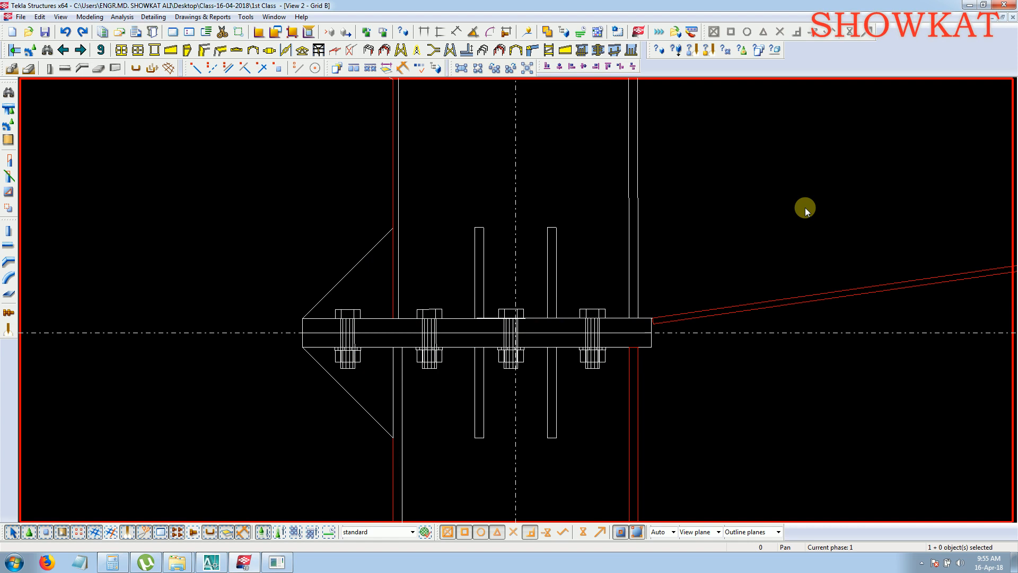
# Examine the whole knee joint, including the vertical stiffener above the column's inner flange and the beam end.
pyautogui.scroll(-2, 720, 196)
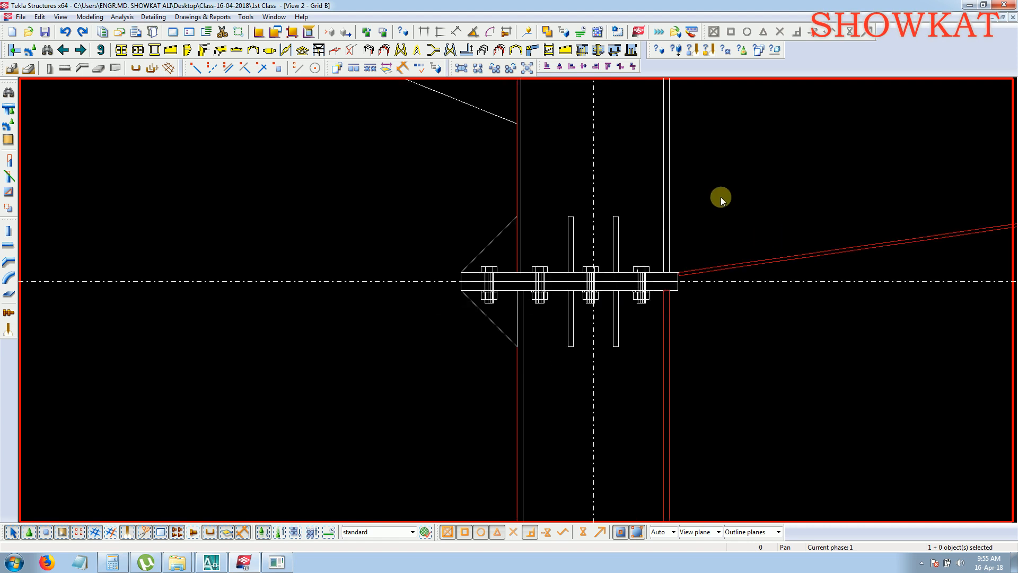
pyautogui.scroll(-2, 651, 265)
pyautogui.scroll(2, 635, 149)
pyautogui.scroll(-1, 636, 148)
pyautogui.scroll(-1, 652, 191)
pyautogui.scroll(-1, 680, 194)
pyautogui.scroll(-2, 707, 223)
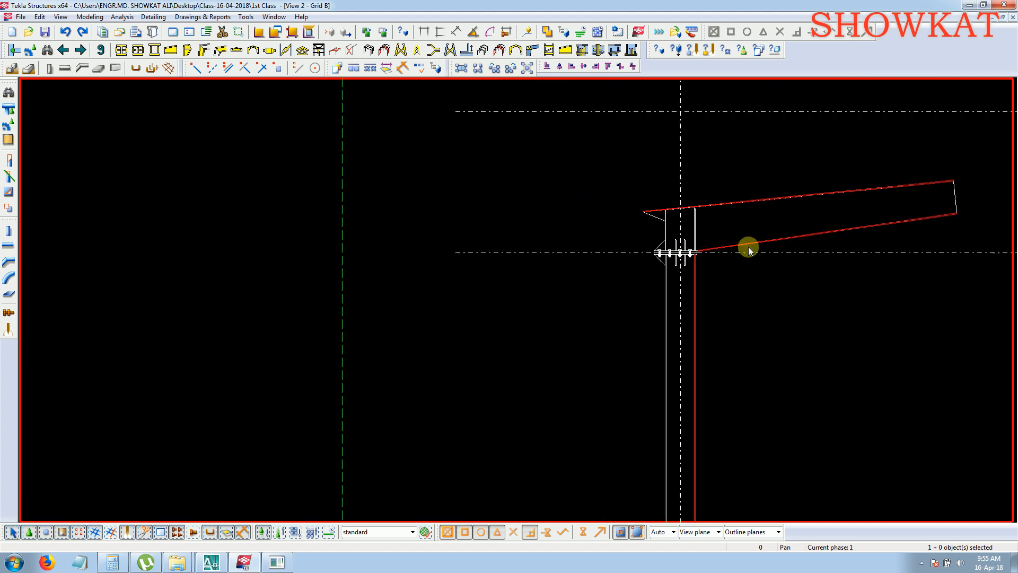
pyautogui.scroll(2, 703, 228)
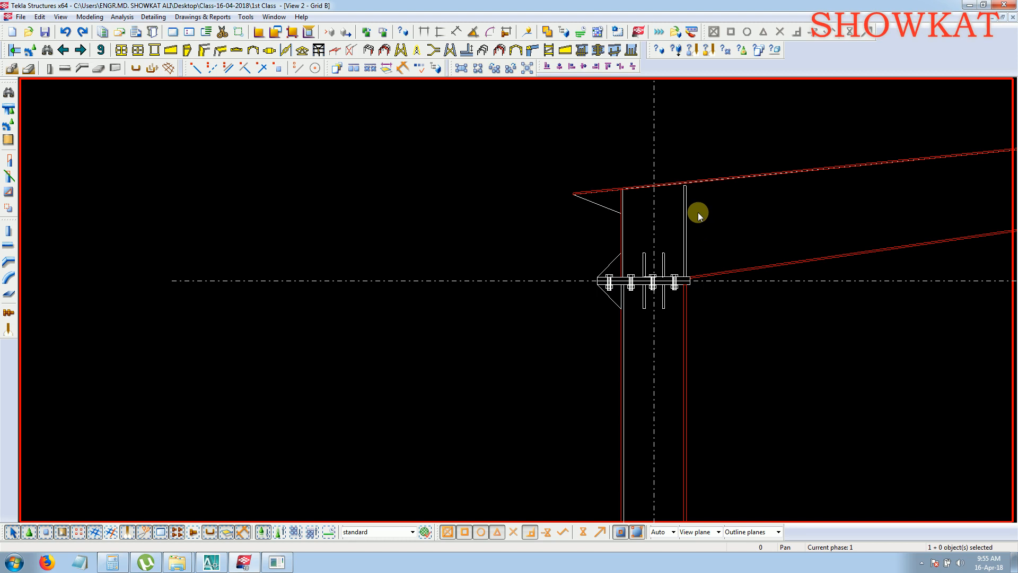
pyautogui.scroll(2, 670, 202)
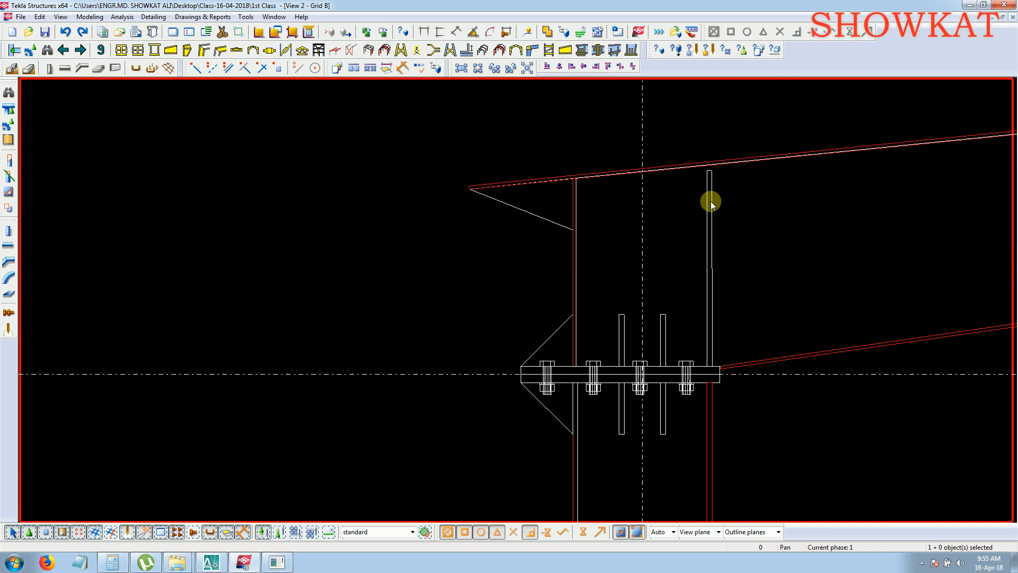
# Review the picture settings of the PEB Knee Joint (S93) connection and close them unchanged.
pyautogui.click(532, 50)
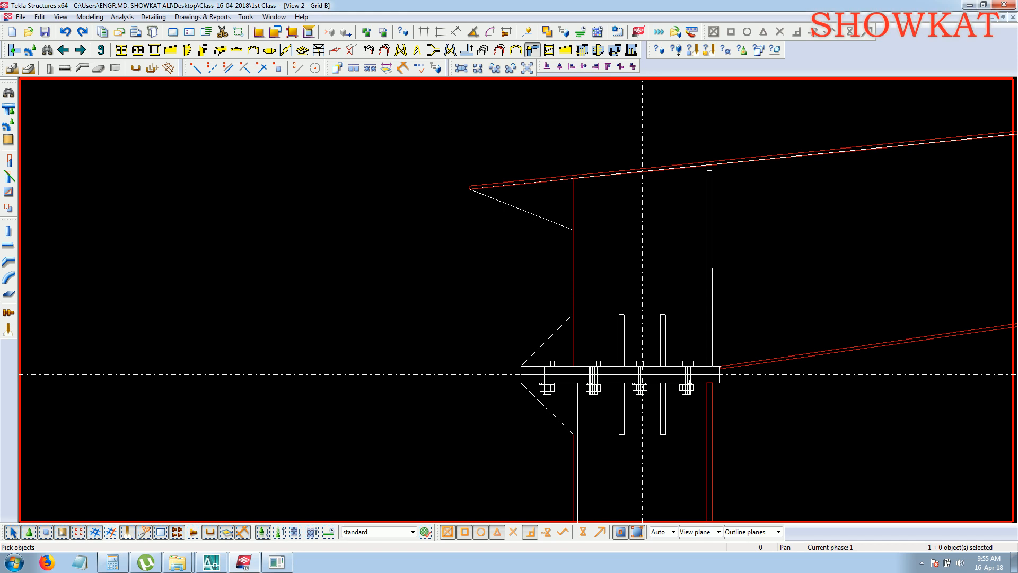
pyautogui.click(533, 49)
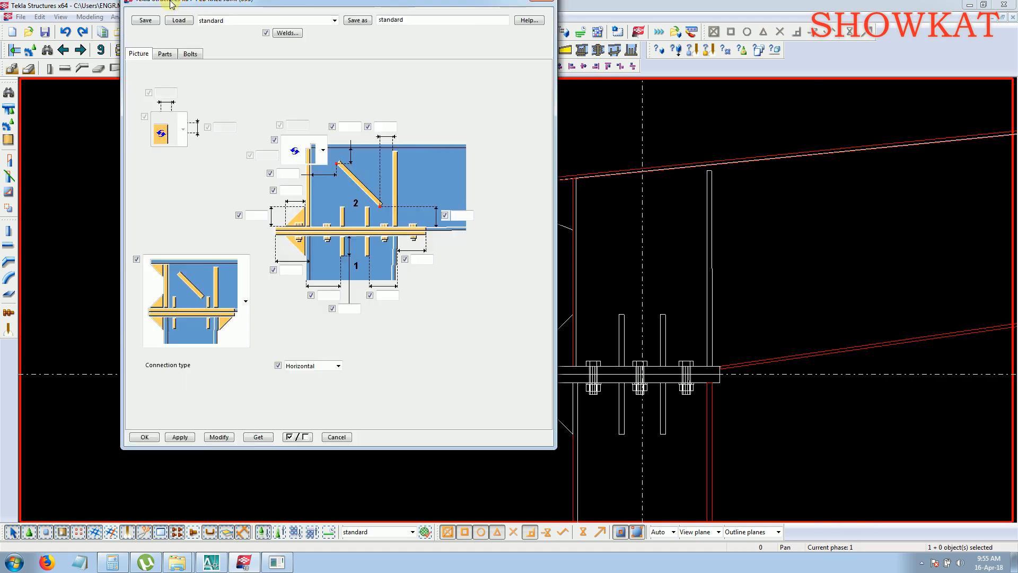
pyautogui.moveTo(171, 3); pyautogui.dragTo(290, 12)
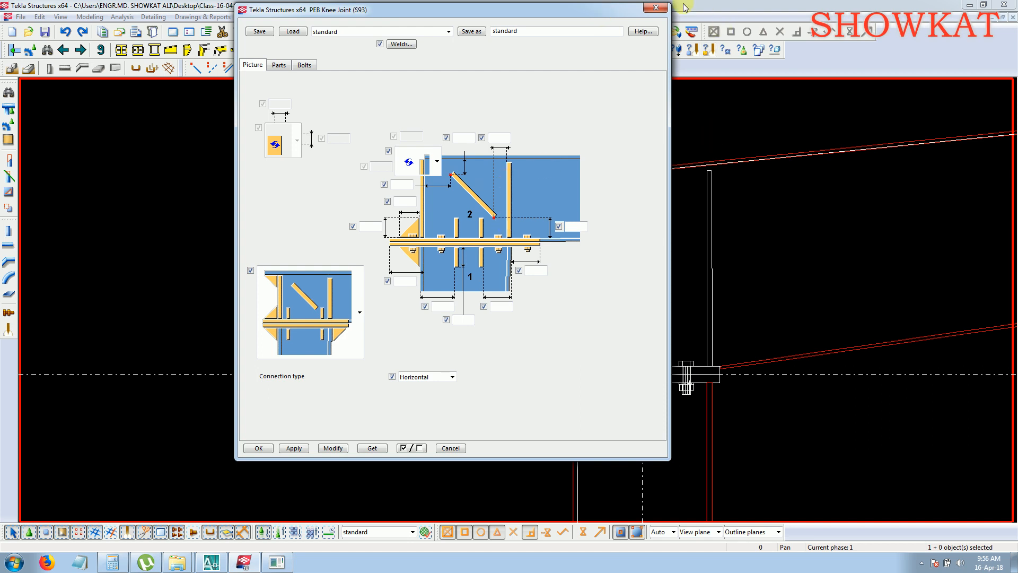
pyautogui.click(656, 8)
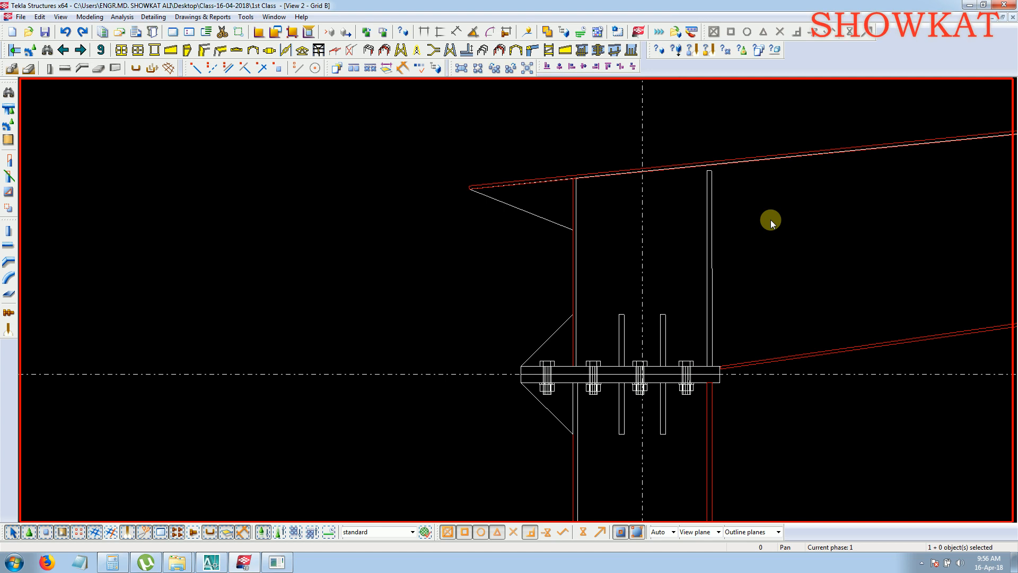
pyautogui.scroll(3, 771, 220)
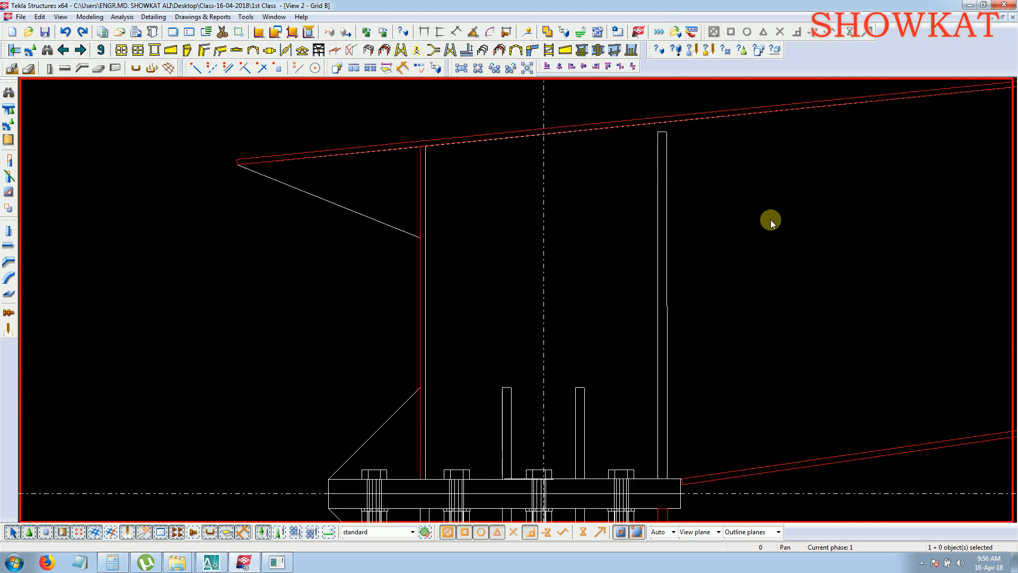
pyautogui.click(922, 563)
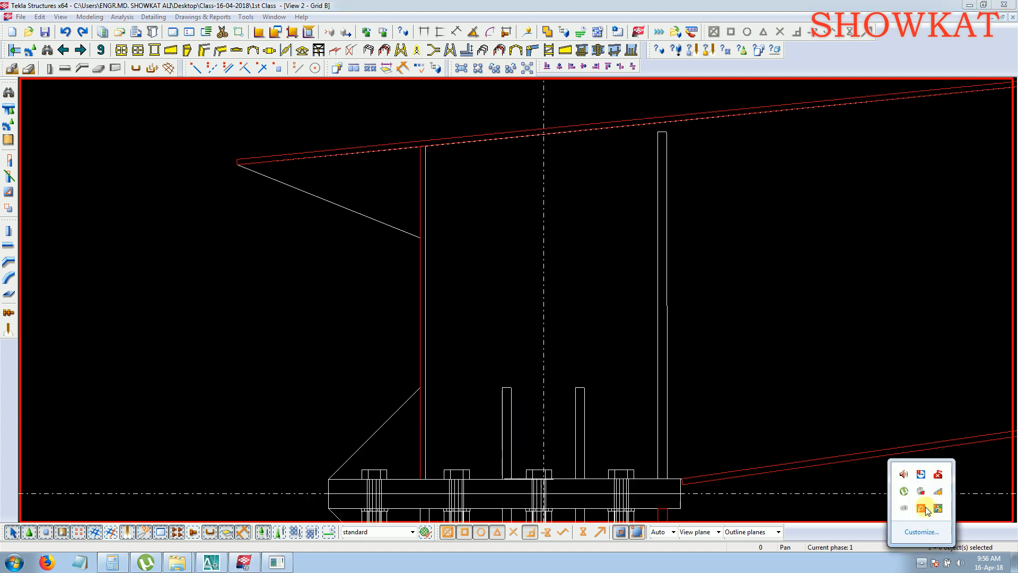
pyautogui.rightClick(922, 508)
pyautogui.click(869, 448)
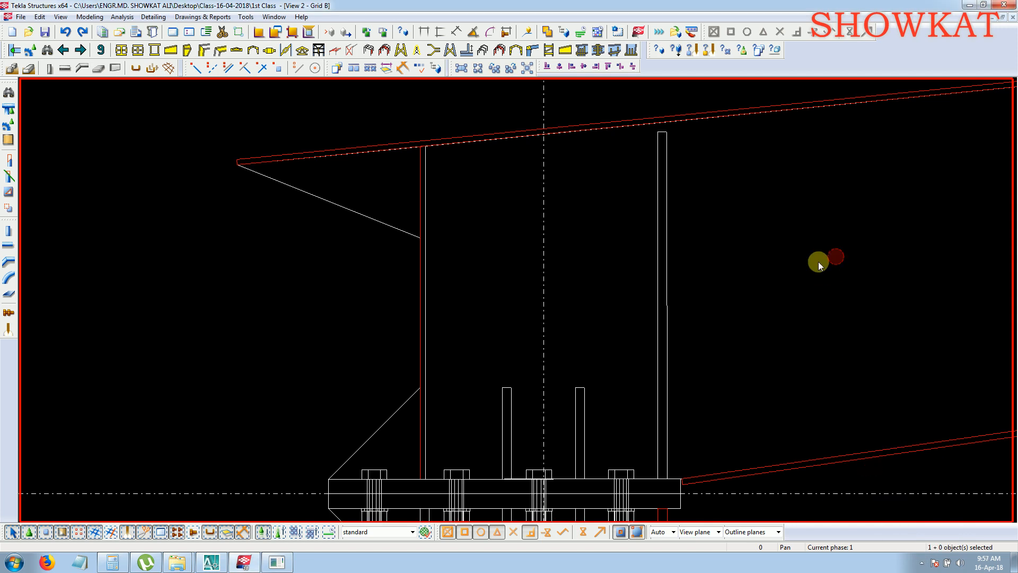
pyautogui.scroll(3, 731, 325)
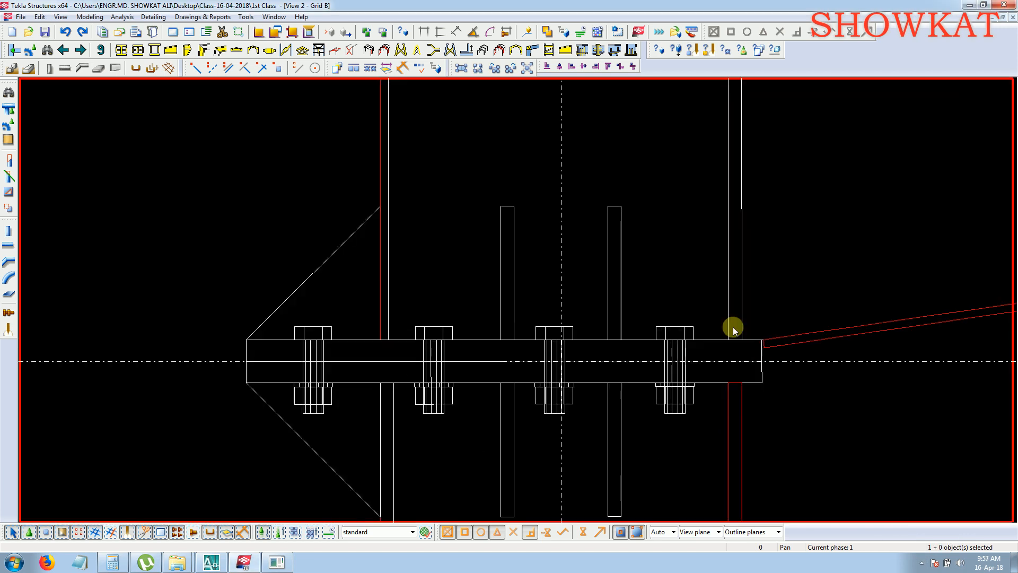
pyautogui.click(424, 31)
pyautogui.scroll(-5, 694, 324)
pyautogui.rightClick(761, 141)
pyautogui.click(786, 146)
pyautogui.moveTo(787, 217); pyautogui.dragTo(774, 306, button='middle')
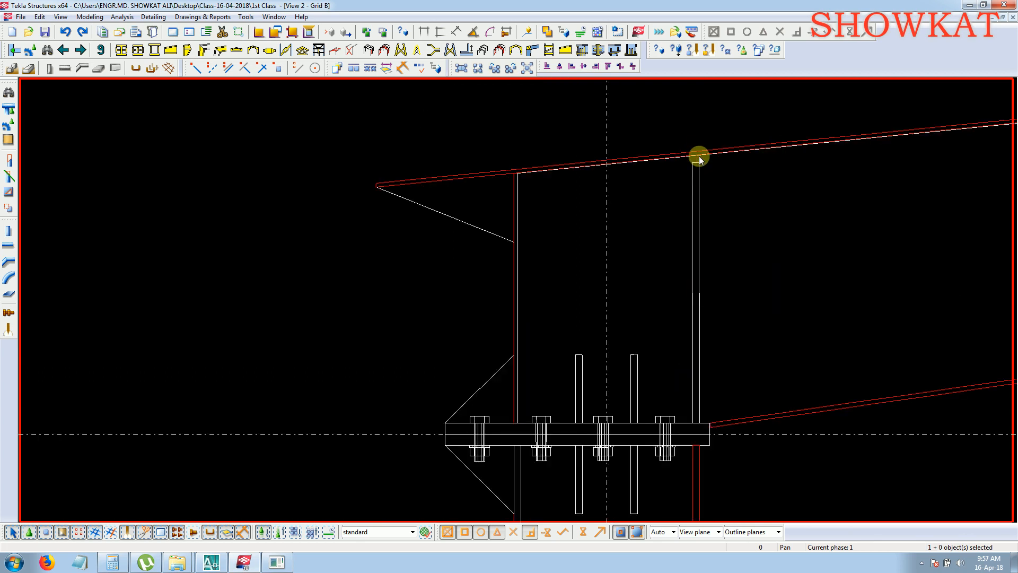
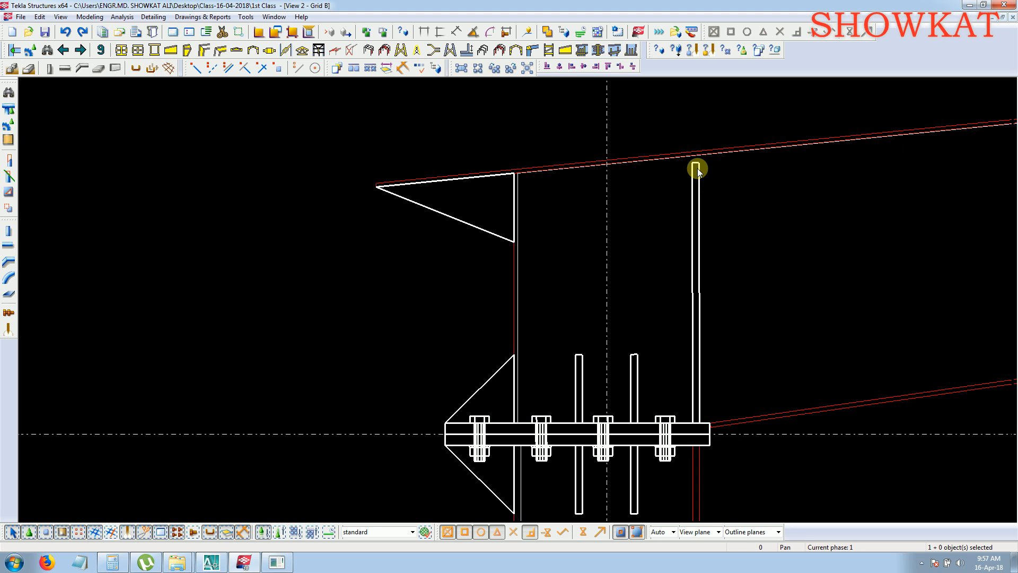
# Examine the whole frame against grid lines 1 to 4 in the Grid B view and dismiss the dial-up connection request.
pyautogui.scroll(-4, 795, 211)
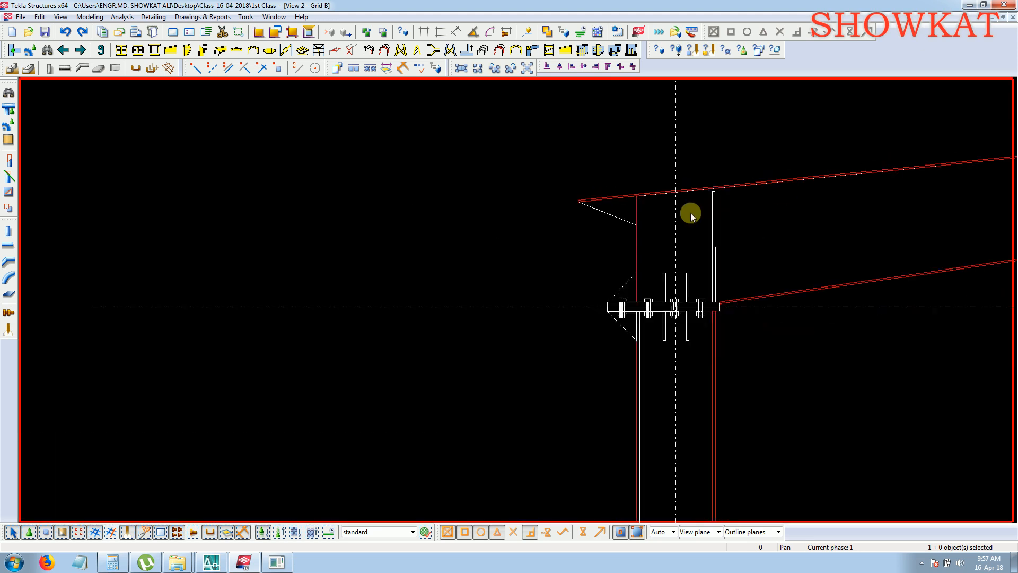
pyautogui.scroll(-5, 636, 209)
pyautogui.moveTo(819, 251); pyautogui.dragTo(609, 253, button='middle')
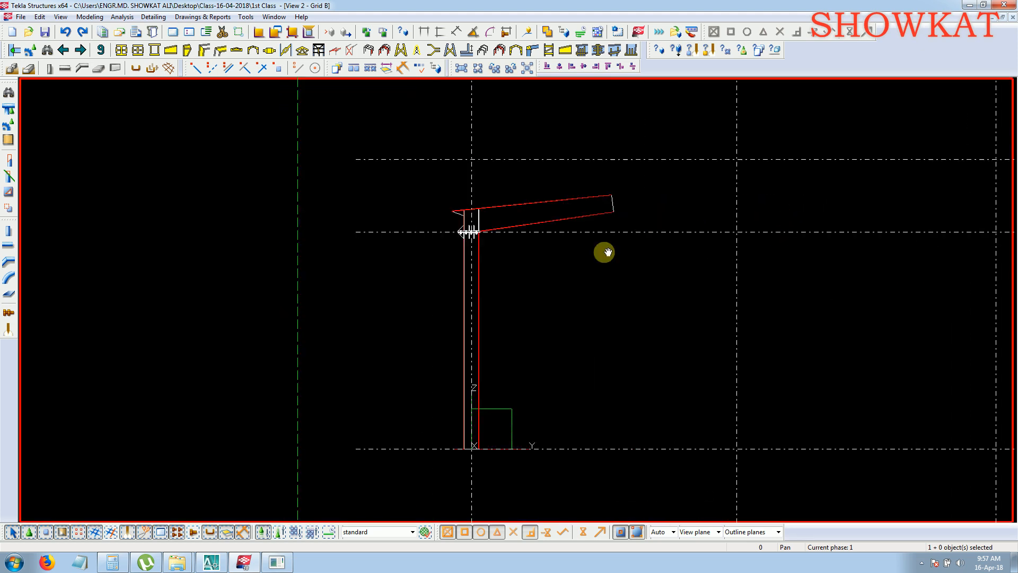
pyautogui.scroll(-2, 774, 201)
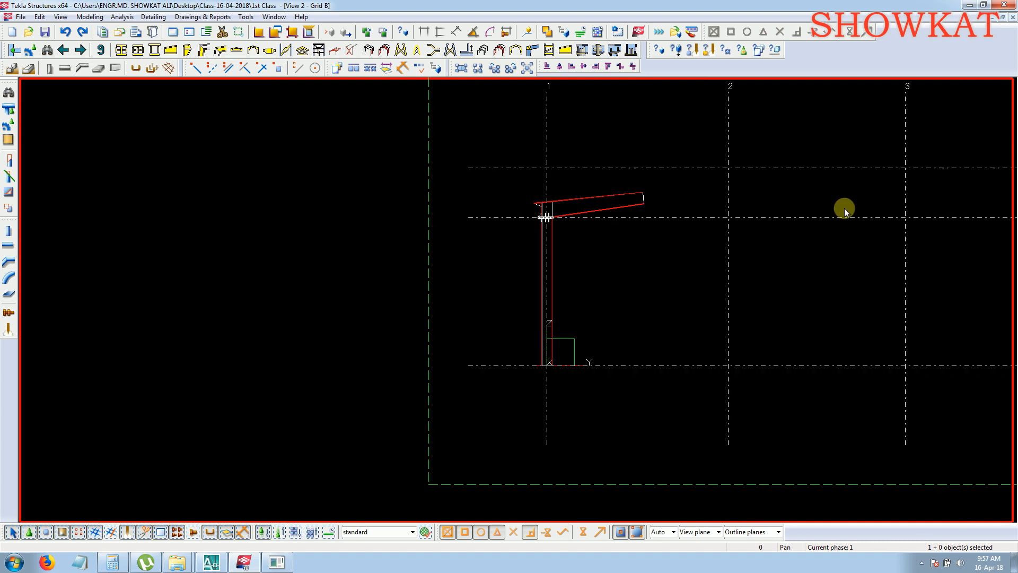
pyautogui.scroll(1, 611, 240)
pyautogui.scroll(2, 528, 158)
pyautogui.scroll(-3, 636, 196)
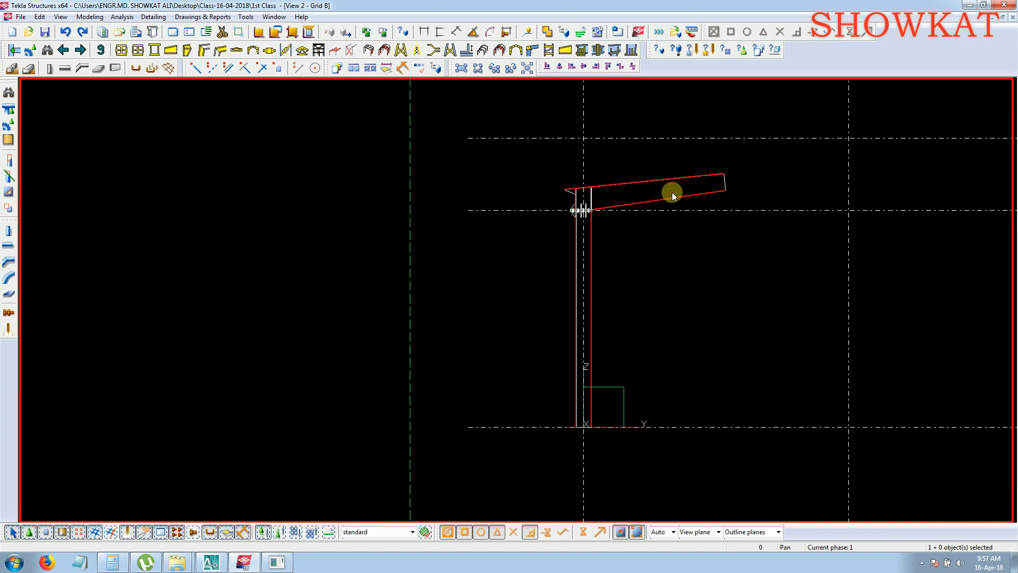
pyautogui.scroll(-2, 824, 184)
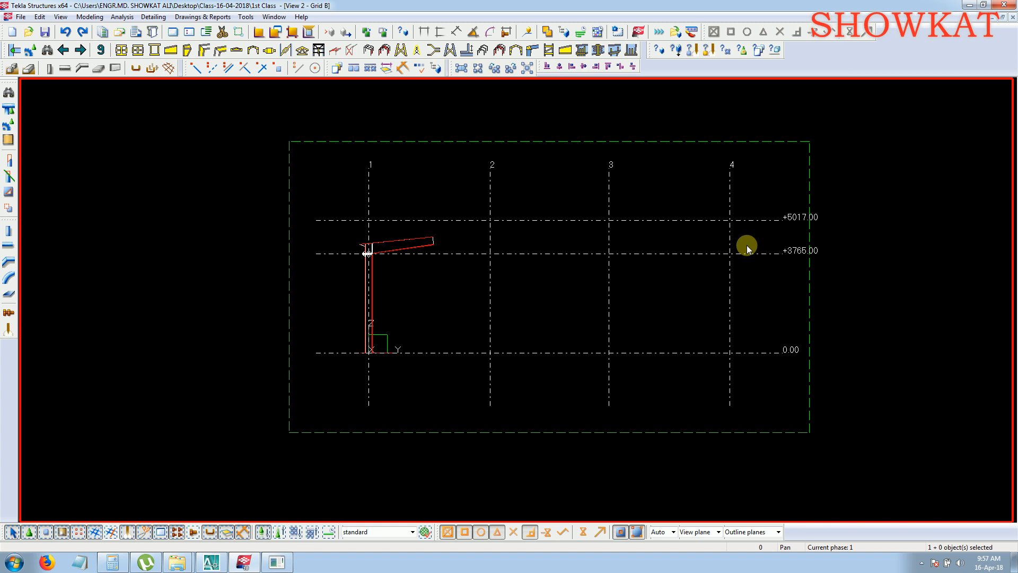
pyautogui.scroll(4, 390, 249)
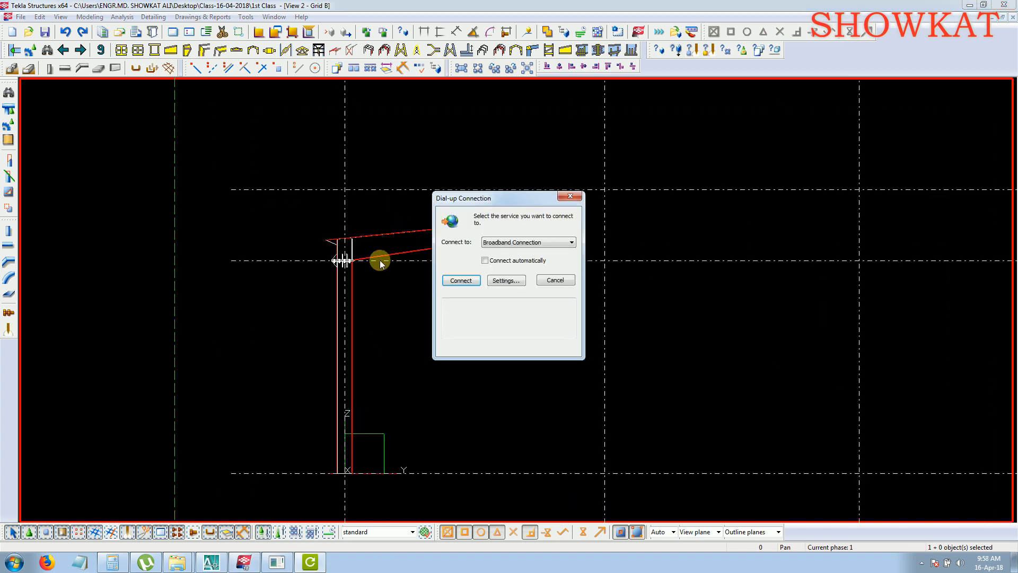
pyautogui.click(557, 280)
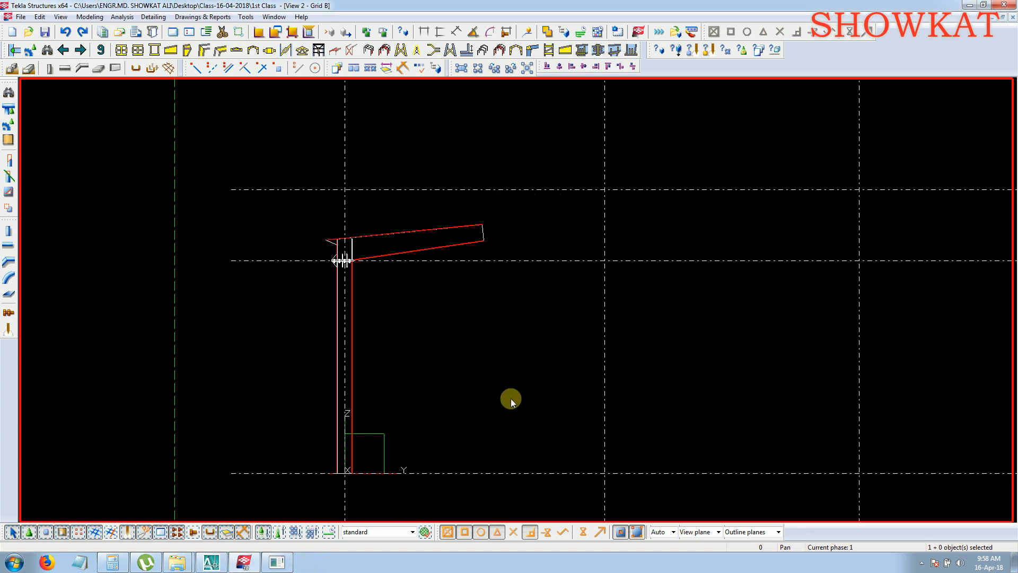
# Bring the 3d view to the front from the list of visible views and redraw it.
pyautogui.hotkey('ctrl', 'i')
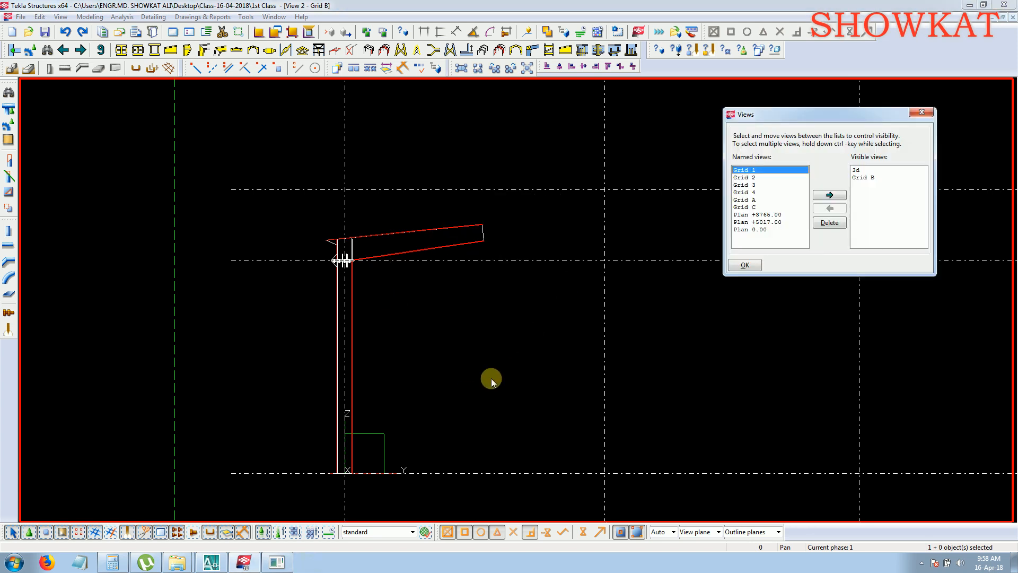
pyautogui.click(860, 169)
pyautogui.click(921, 112)
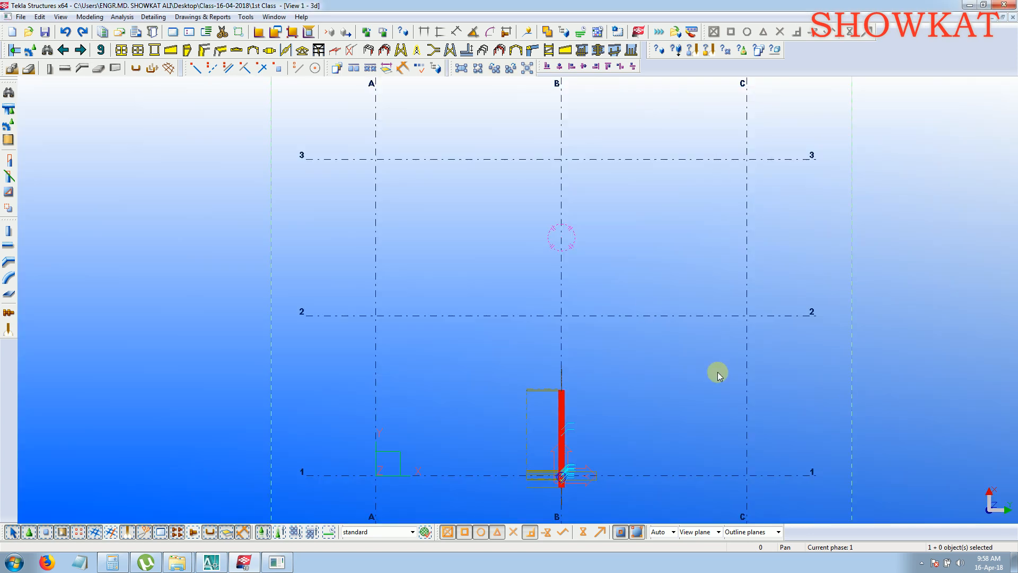
pyautogui.rightClick(695, 365)
pyautogui.click(726, 426)
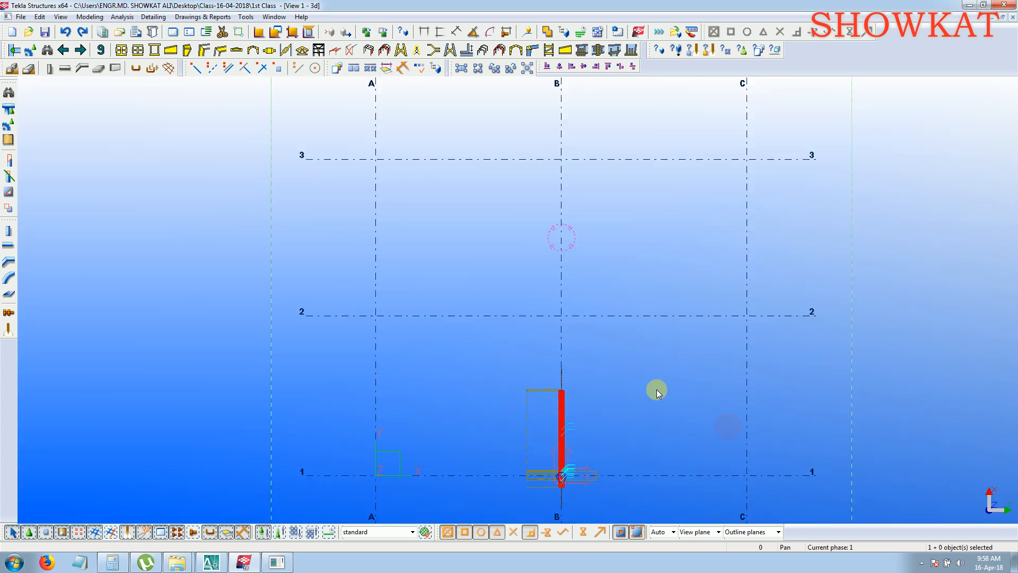
# Show the tapered column and beam in perspective from the side and clear the temporary lines with a redraw.
pyautogui.keyDown('ctrl'); pyautogui.moveTo(733, 380); pyautogui.dragTo(314, 318, button='middle'); pyautogui.keyUp('ctrl')
pyautogui.scroll(5, 371, 215)
pyautogui.keyDown('ctrl'); pyautogui.moveTo(484, 347); pyautogui.dragTo(543, 351, button='middle'); pyautogui.keyUp('ctrl')
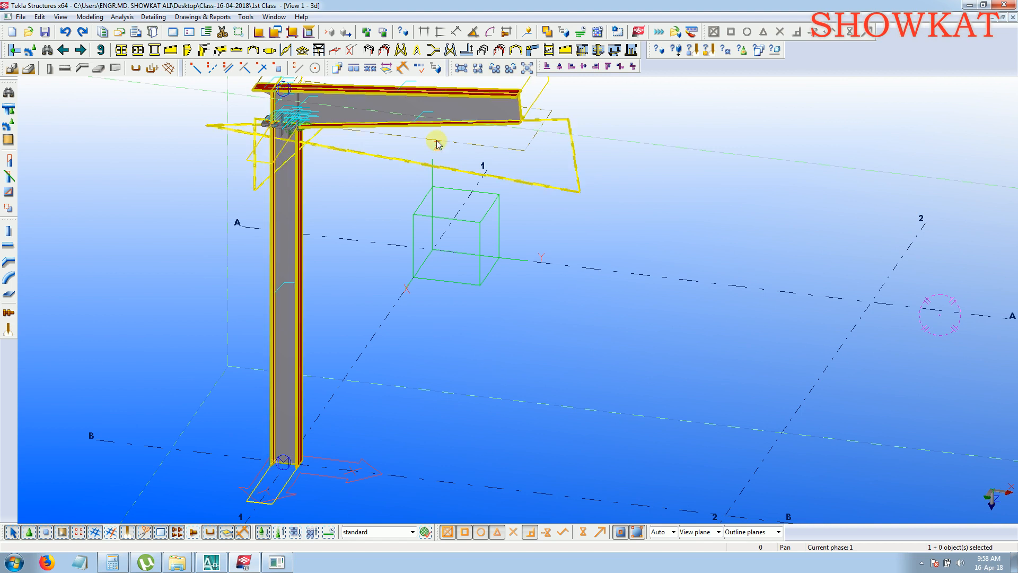
pyautogui.scroll(2, 316, 264)
pyautogui.rightClick(631, 209)
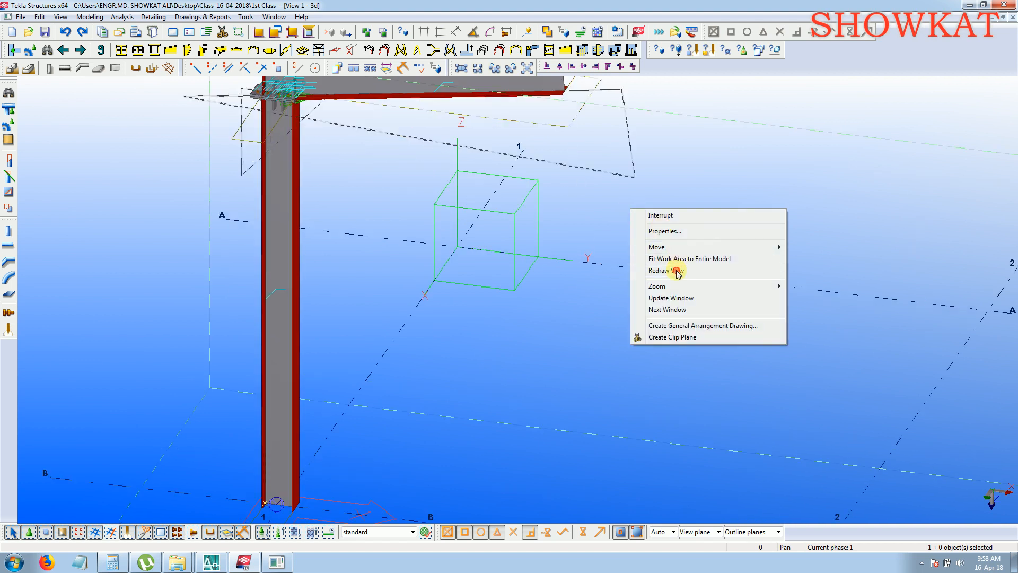
pyautogui.click(677, 270)
# Examine the column's base at the intersection of grid lines B and 1, including its flanges and web.
pyautogui.moveTo(364, 318); pyautogui.dragTo(668, 254, button='middle')
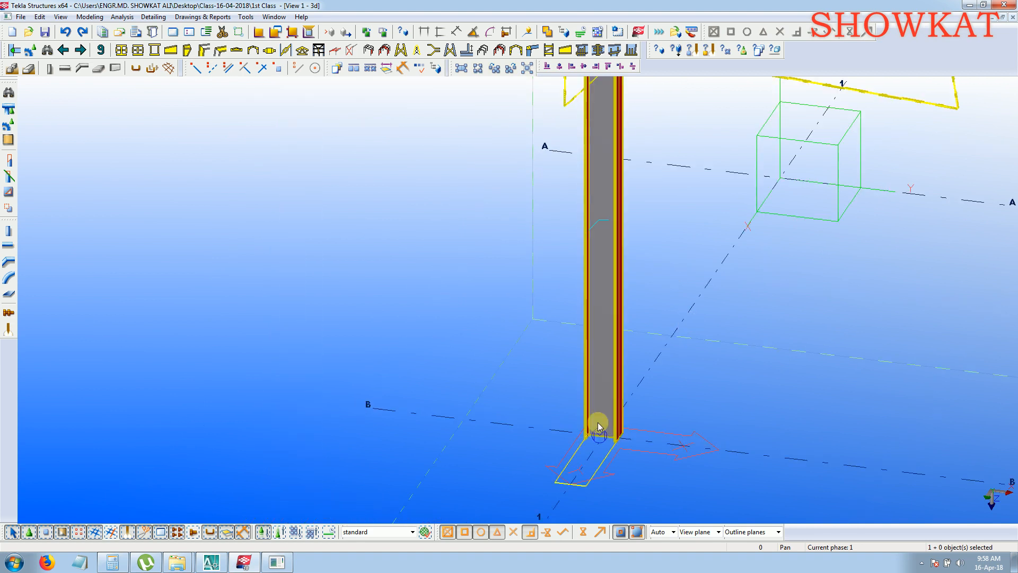
pyautogui.keyDown('ctrl'); pyautogui.moveTo(598, 423); pyautogui.dragTo(573, 437, button='middle'); pyautogui.keyUp('ctrl')
pyautogui.scroll(2, 676, 354)
pyautogui.scroll(4, 663, 318)
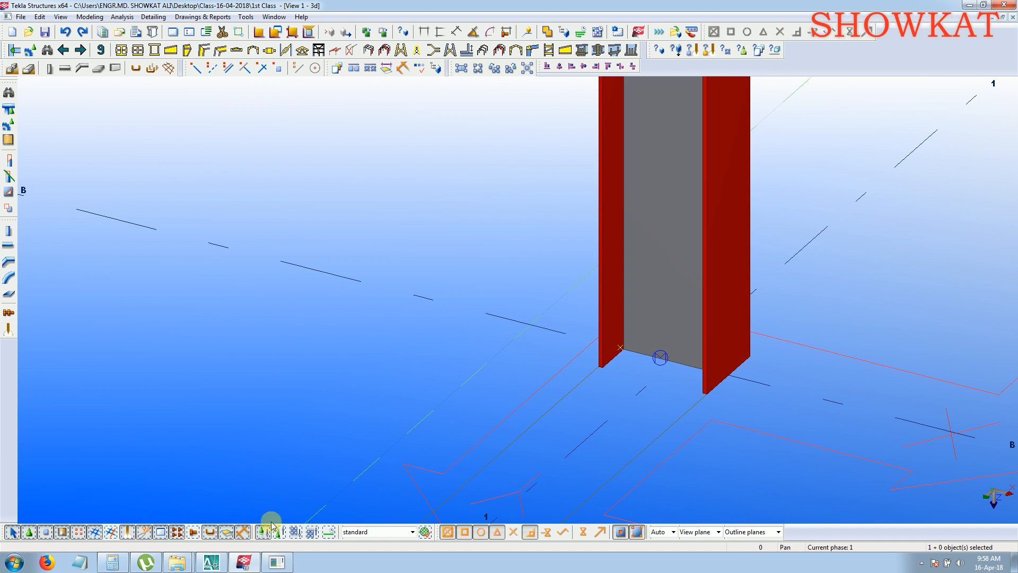
pyautogui.scroll(4, 654, 279)
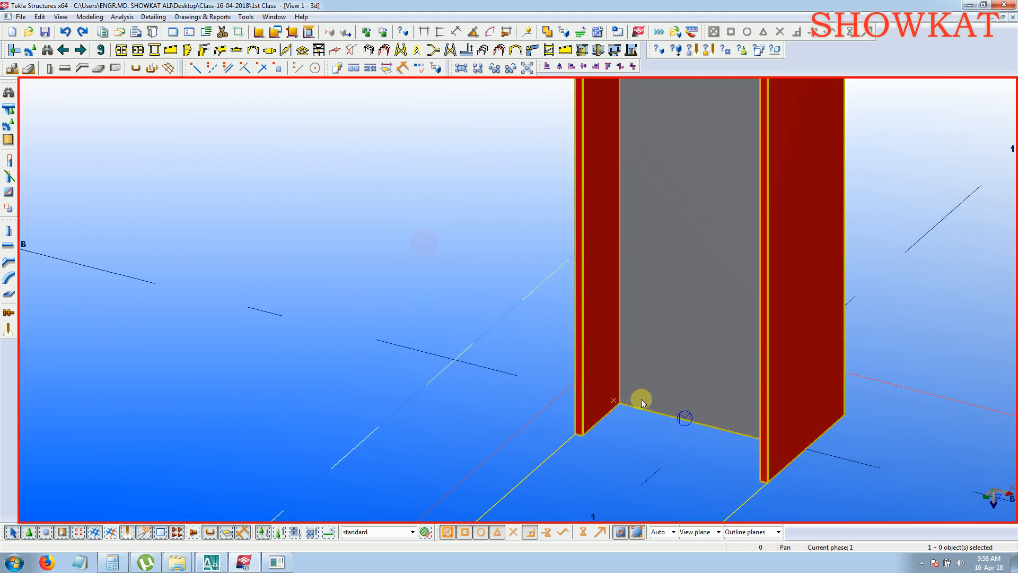
pyautogui.scroll(5, 641, 401)
pyautogui.scroll(-1, 469, 359)
pyautogui.moveTo(441, 387); pyautogui.dragTo(645, 379, button='middle')
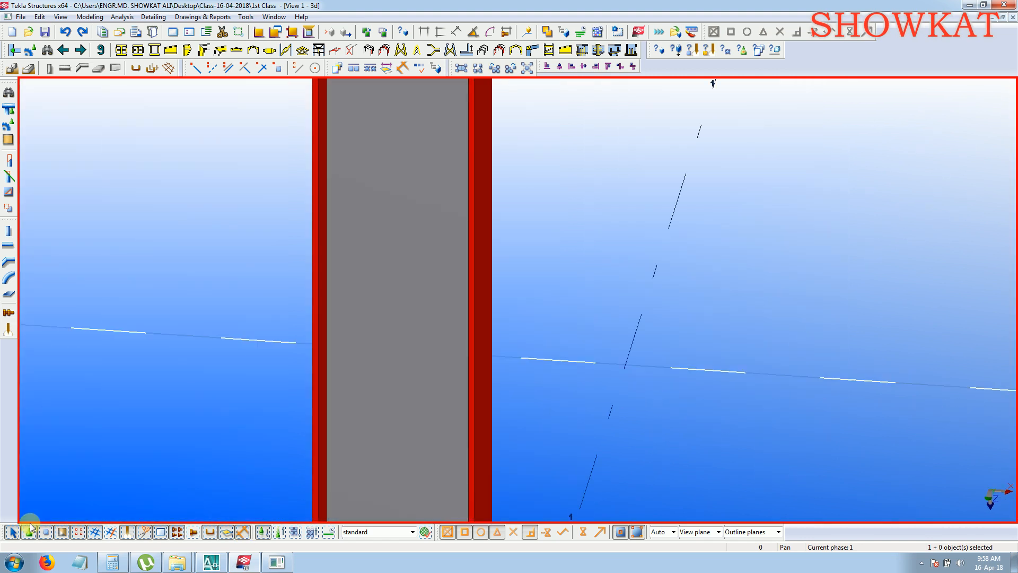
pyautogui.scroll(-6, 465, 288)
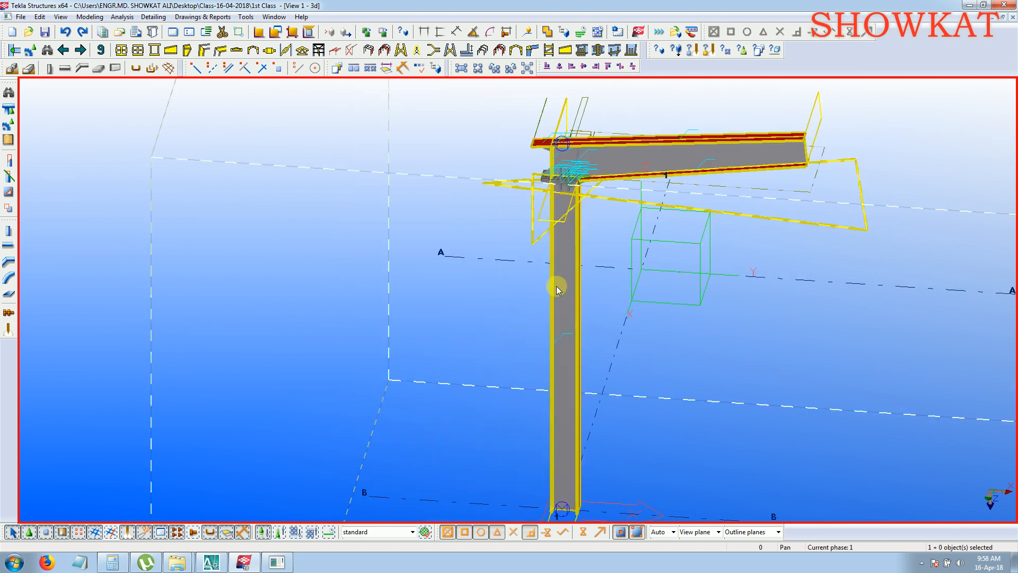
# Switch the selection mode to objects in components and bring the column base at grid B-1 into close view.
pyautogui.click(280, 534)
pyautogui.scroll(3, 558, 397)
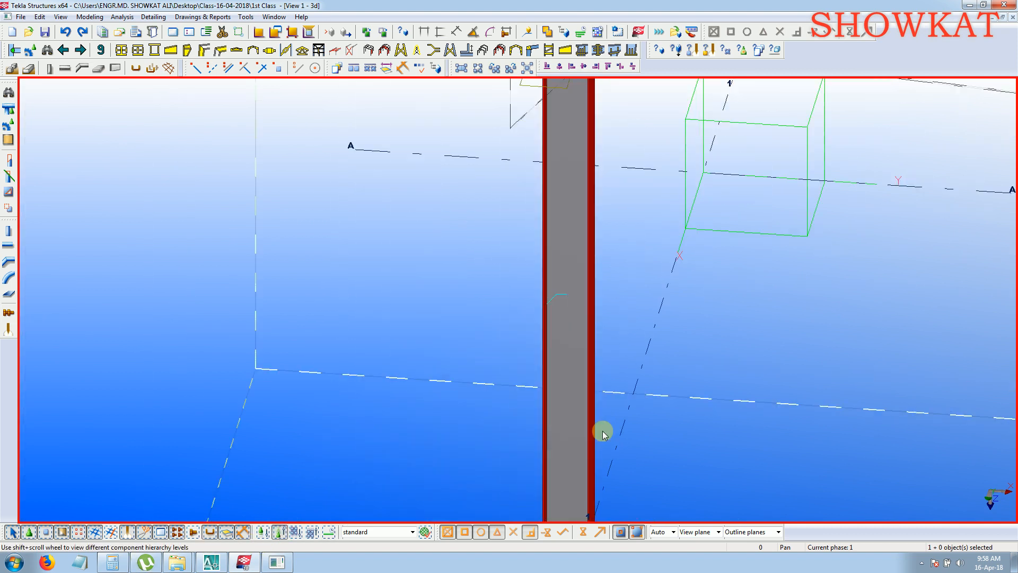
pyautogui.moveTo(641, 409); pyautogui.dragTo(671, 263, button='middle')
pyautogui.moveTo(626, 457); pyautogui.dragTo(656, 263, button='middle')
pyautogui.rightClick(544, 153)
pyautogui.click(575, 160)
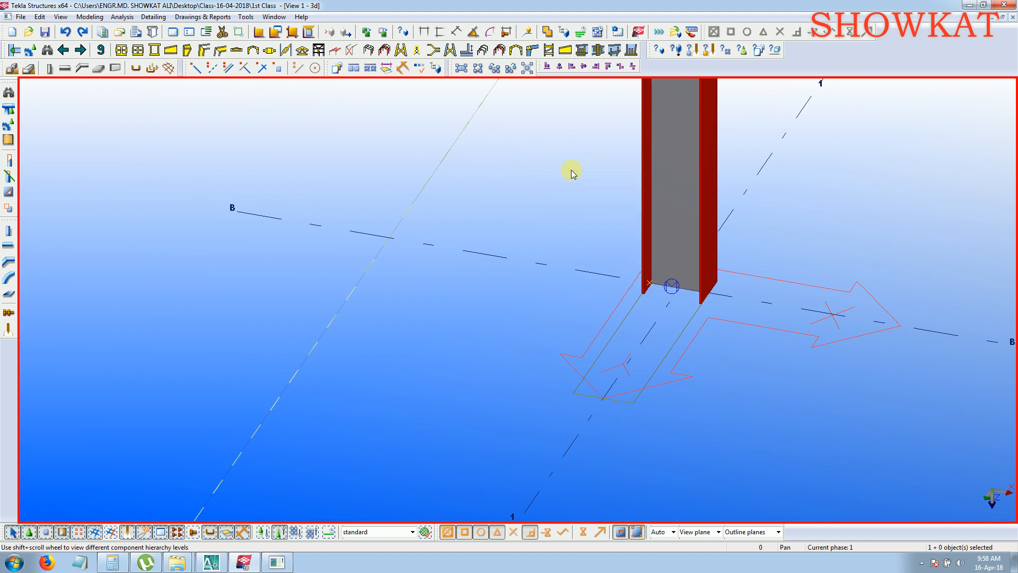
# Set the view's rotation centre at the column's base point and view the frame from the opposite side.
pyautogui.press('v')
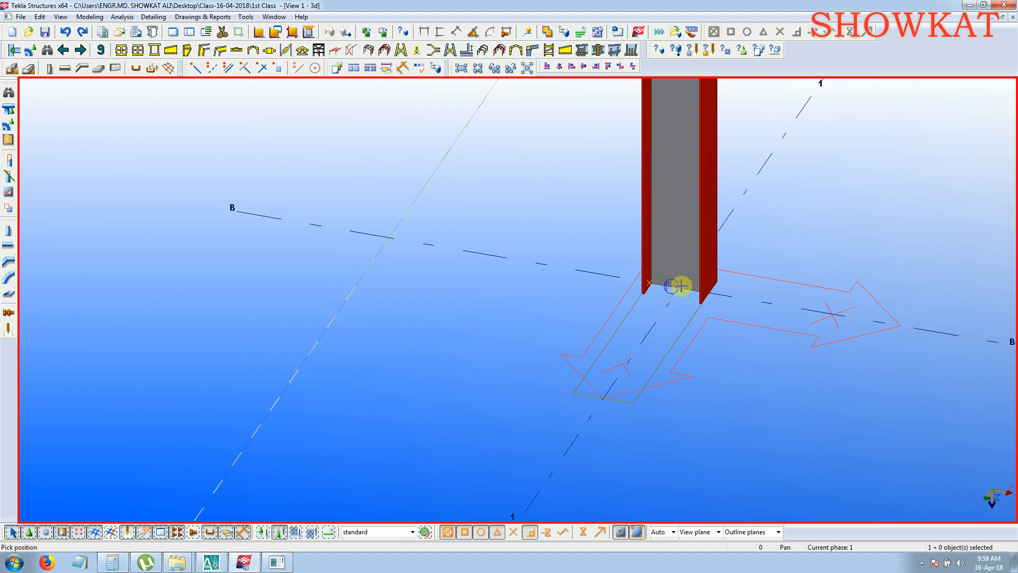
pyautogui.click(673, 286)
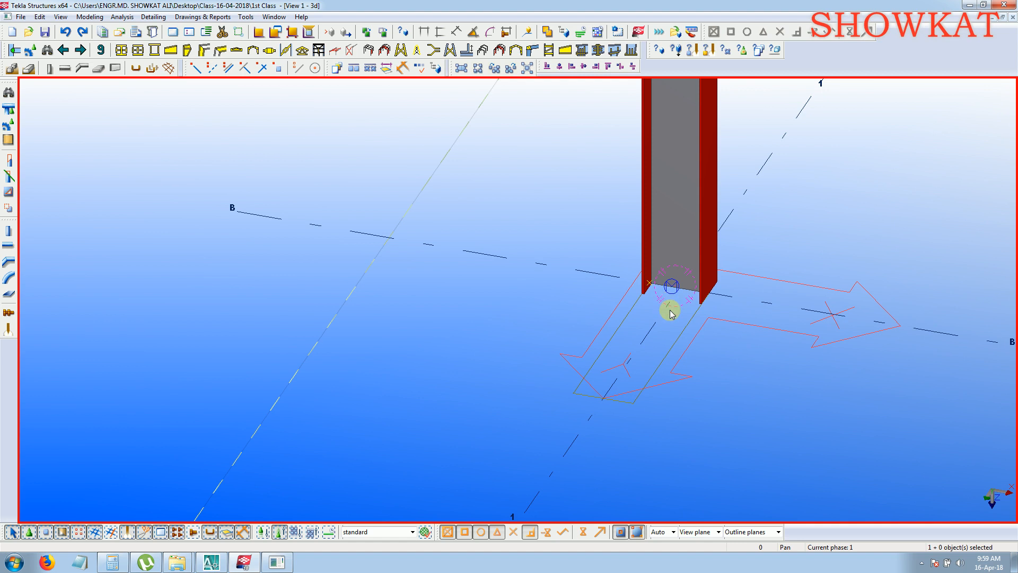
pyautogui.keyDown('ctrl'); pyautogui.moveTo(673, 269); pyautogui.dragTo(804, 271, button='middle'); pyautogui.keyUp('ctrl')
pyautogui.keyDown('ctrl'); pyautogui.moveTo(684, 281); pyautogui.dragTo(670, 327, button='middle'); pyautogui.keyUp('ctrl')
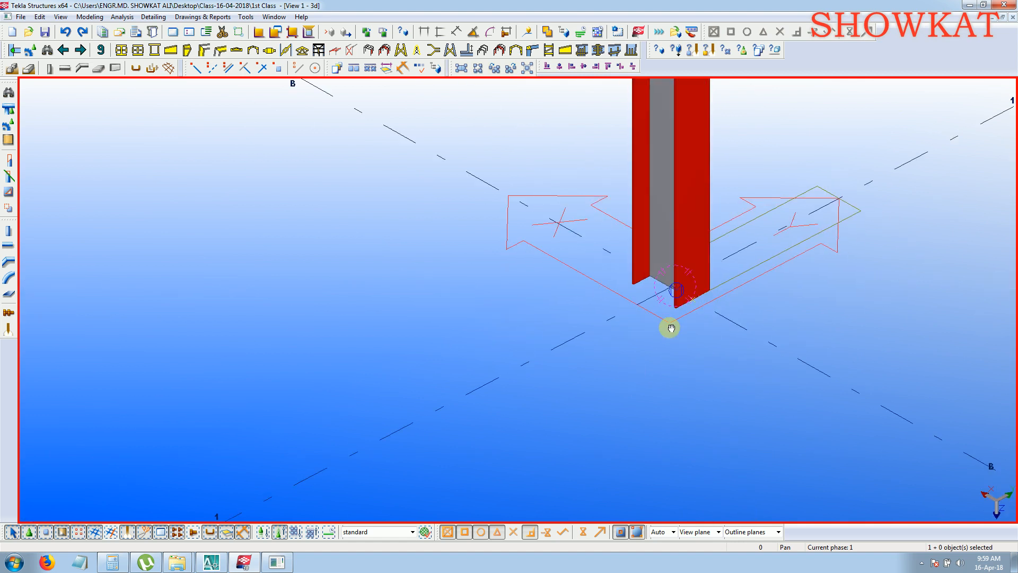
pyautogui.scroll(-2, 686, 354)
pyautogui.scroll(-3, 686, 354)
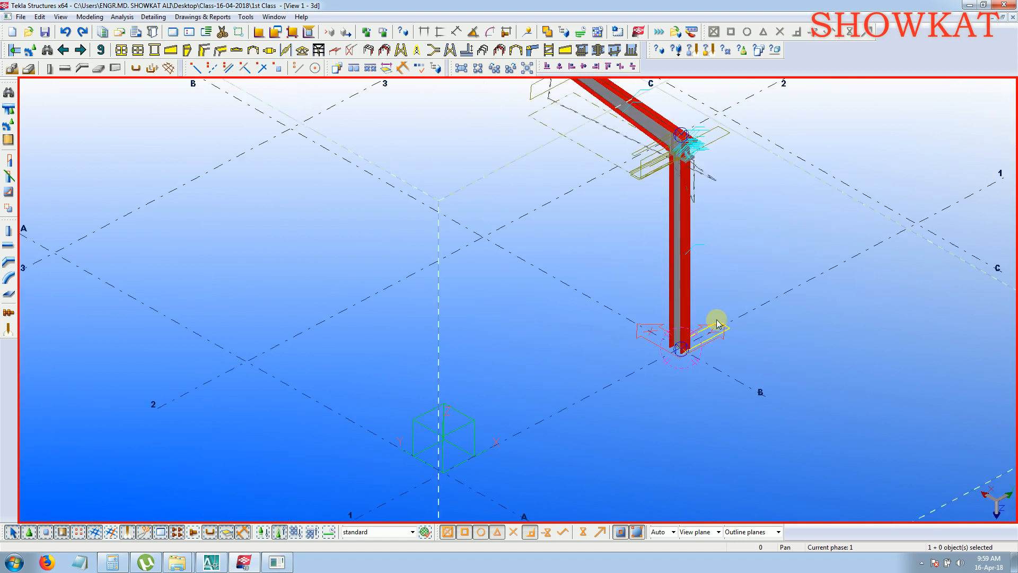
pyautogui.keyDown('ctrl'); pyautogui.moveTo(791, 273); pyautogui.dragTo(649, 261, button='middle'); pyautogui.keyUp('ctrl')
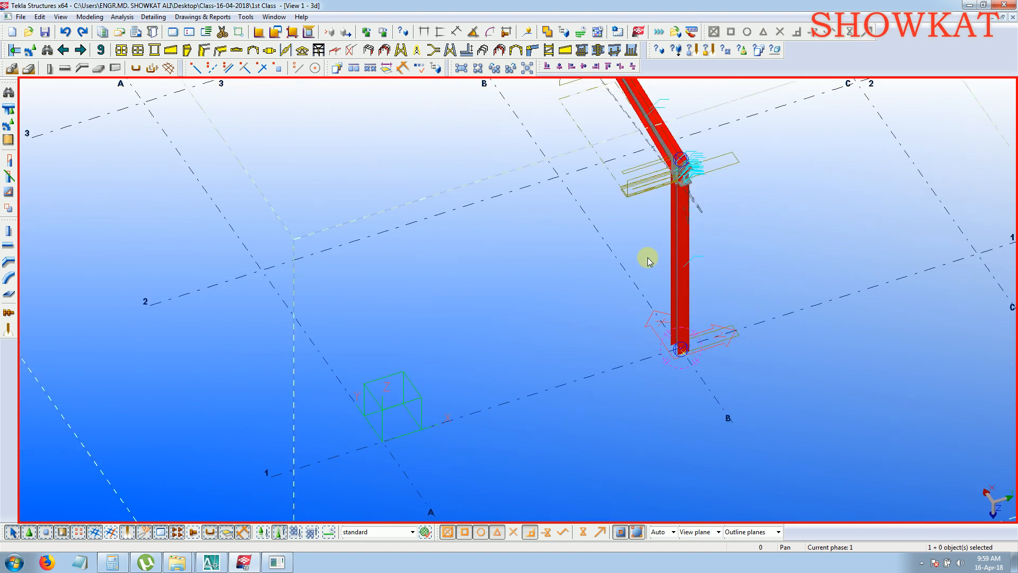
# Set the view's rotation centre at the knee joint and inspect the joint's plates and stiffeners from outside.
pyautogui.press('v')
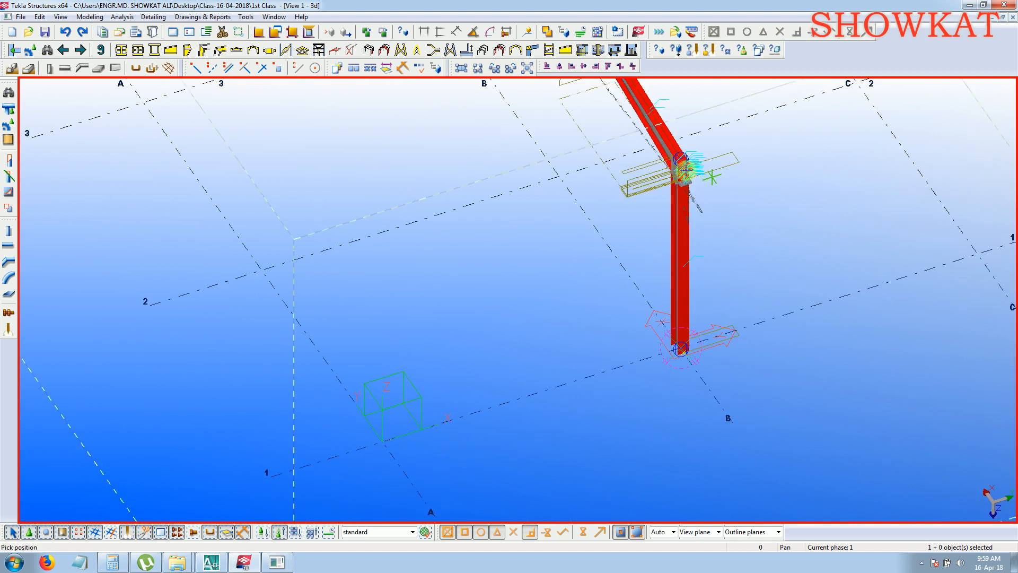
pyautogui.click(687, 185)
pyautogui.keyDown('ctrl'); pyautogui.moveTo(679, 229); pyautogui.dragTo(719, 147, button='middle'); pyautogui.keyUp('ctrl')
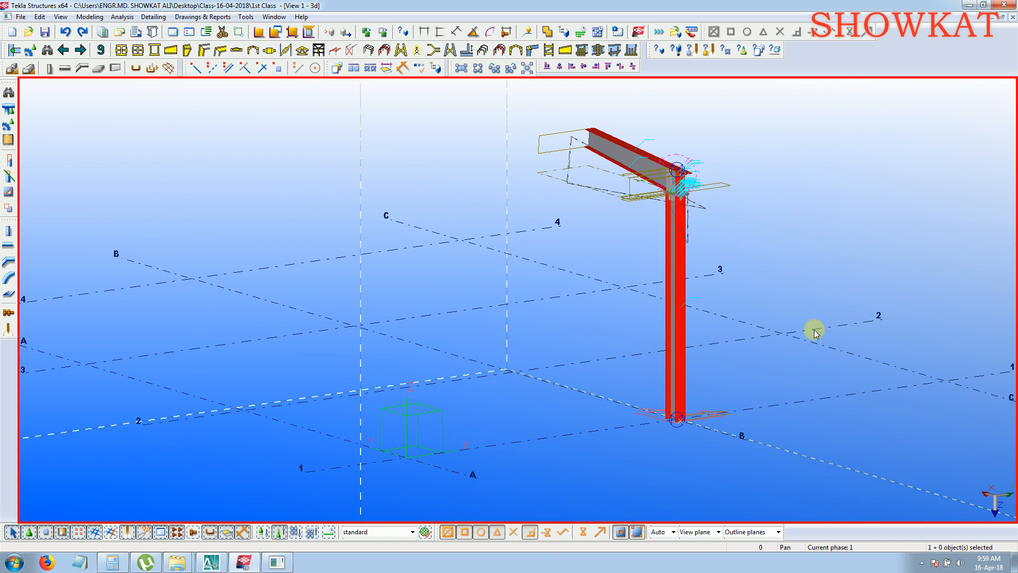
pyautogui.scroll(6, 716, 223)
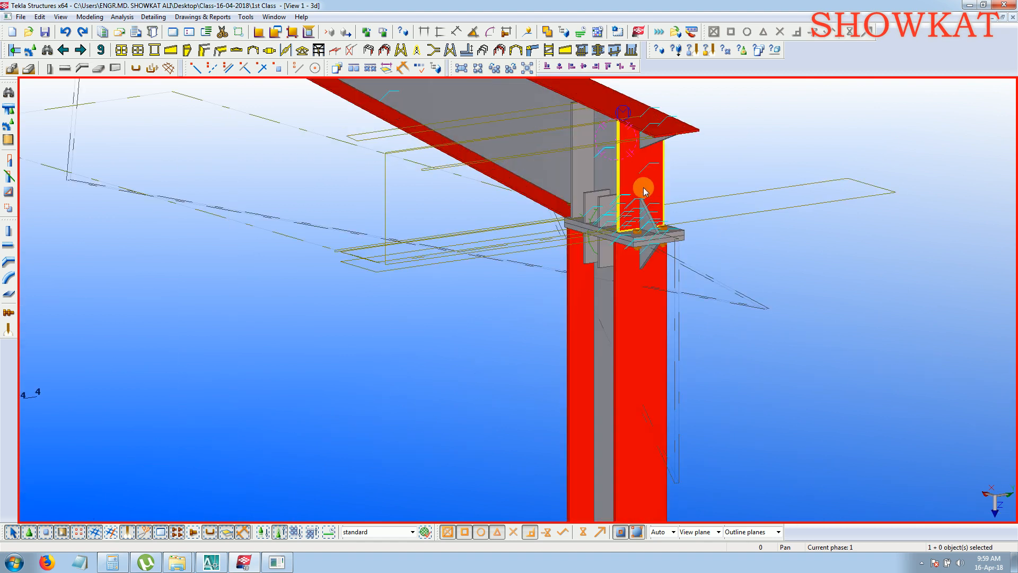
pyautogui.scroll(-2, 647, 216)
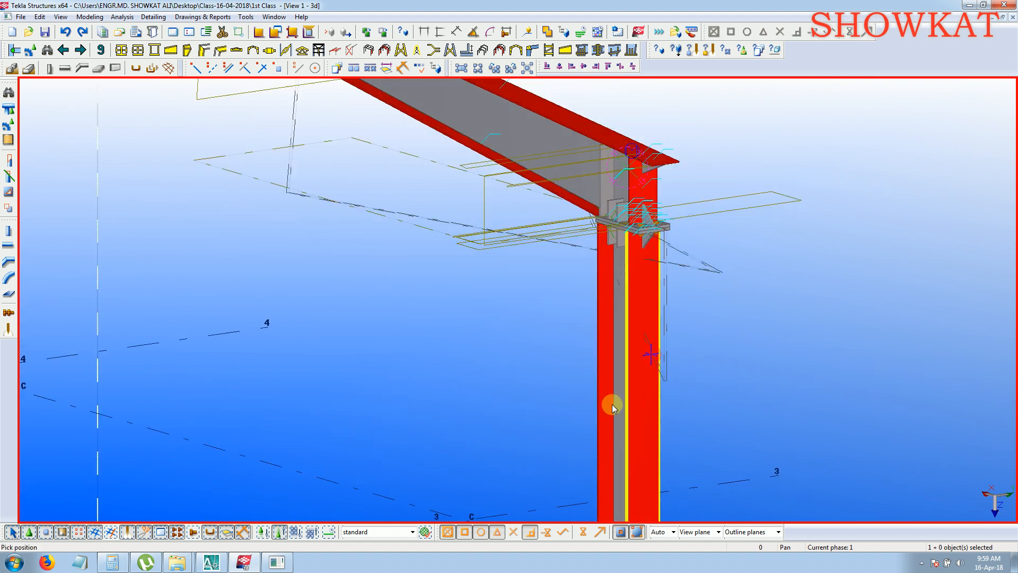
# Set the view's rotation centre at the column base on grid B-1 and turn the view to face the column's web.
pyautogui.moveTo(612, 408); pyautogui.dragTo(669, 128, button='middle')
pyautogui.moveTo(651, 428); pyautogui.dragTo(646, 131, button='middle')
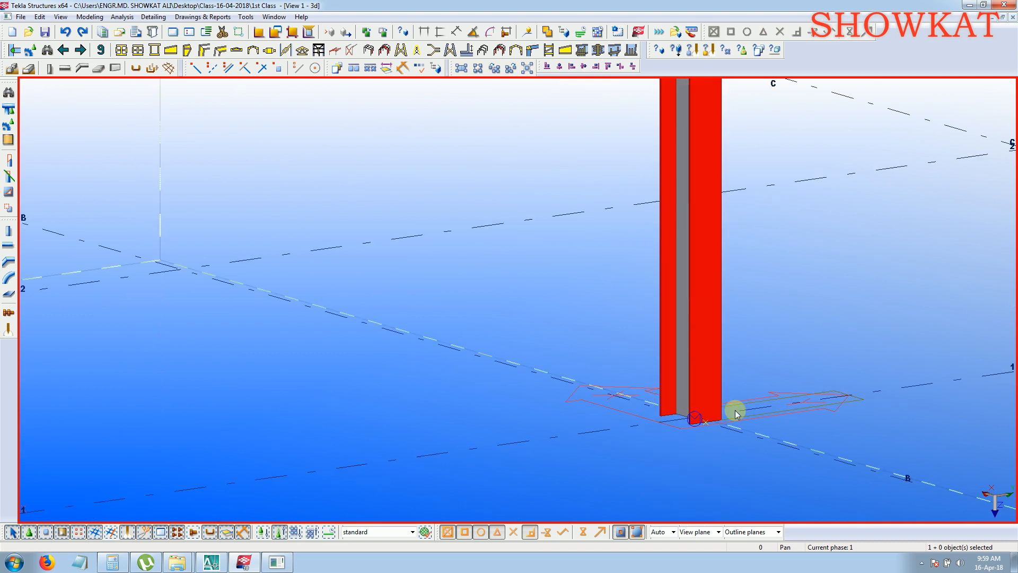
pyautogui.scroll(2, 700, 421)
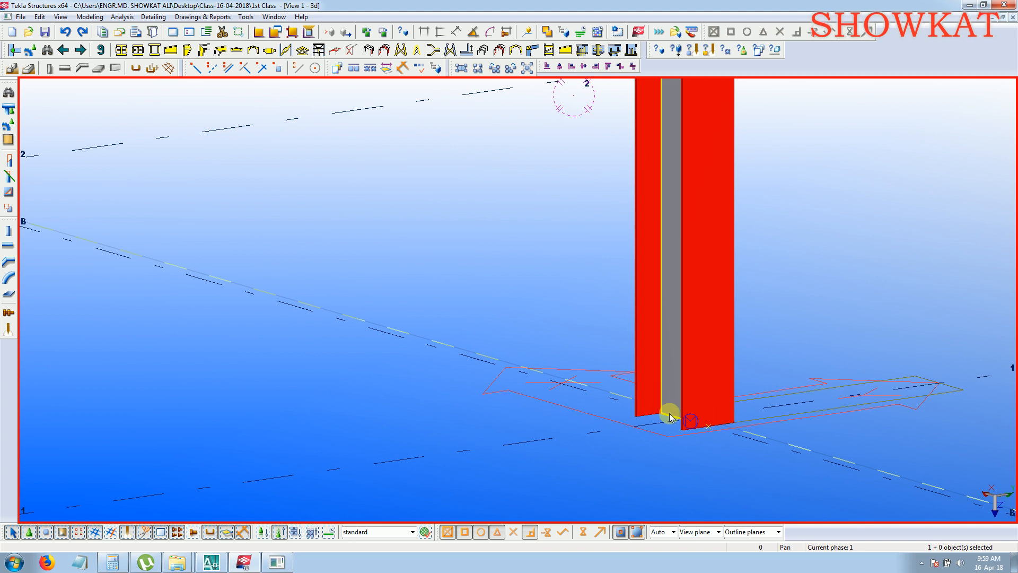
pyautogui.press('v')
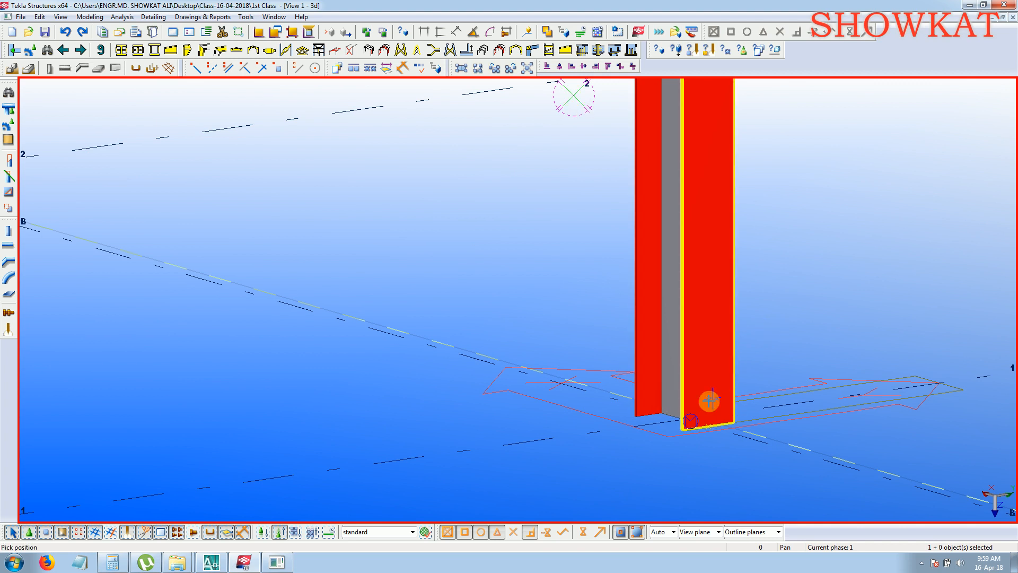
pyautogui.click(689, 418)
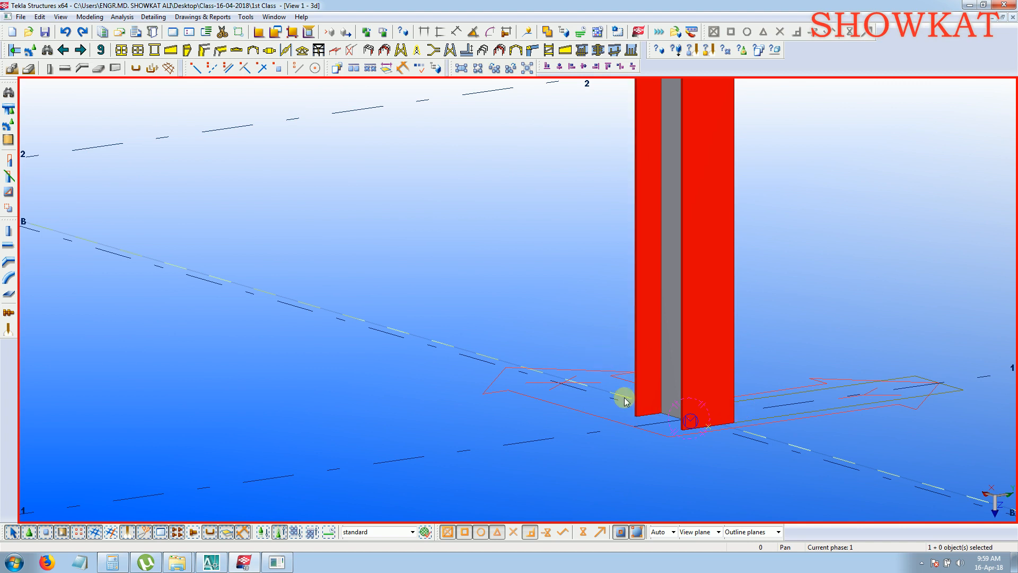
pyautogui.keyDown('ctrl'); pyautogui.moveTo(704, 400); pyautogui.dragTo(677, 386, button='middle'); pyautogui.keyUp('ctrl')
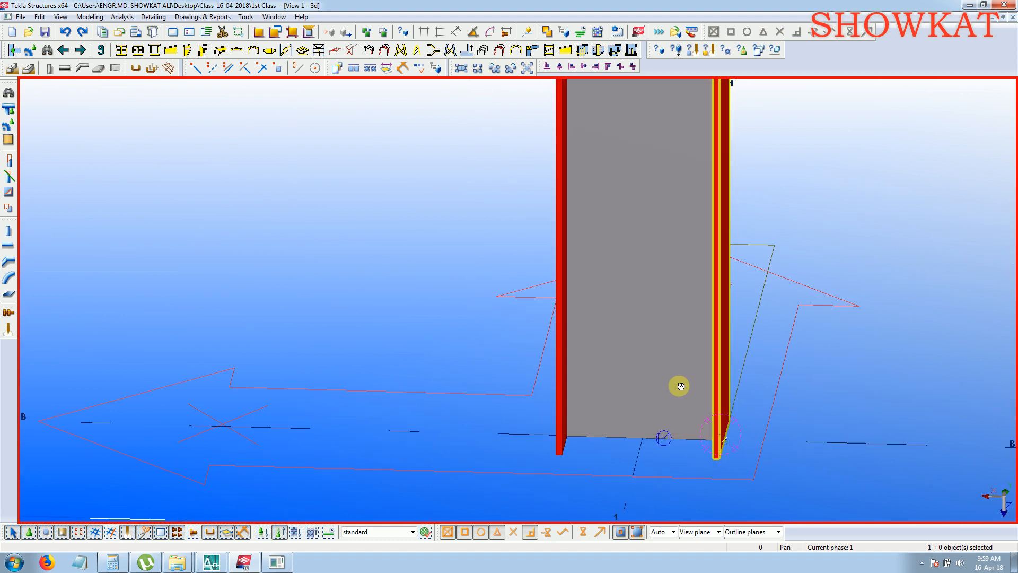
# Review the Tapered column base plate (1068) settings, close them unchanged and interrupt the command.
pyautogui.doubleClick(631, 49)
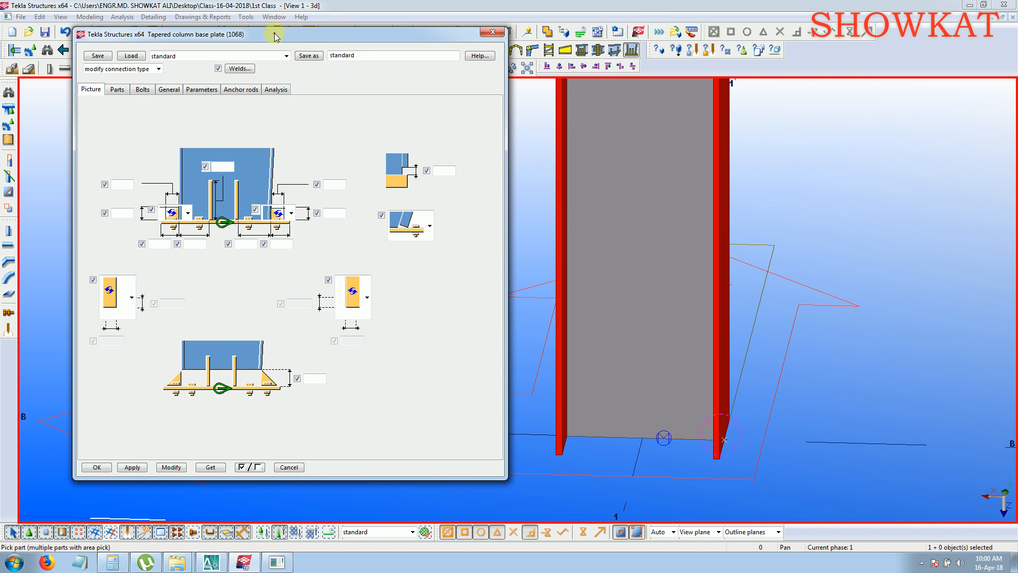
pyautogui.moveTo(276, 37); pyautogui.dragTo(446, 55)
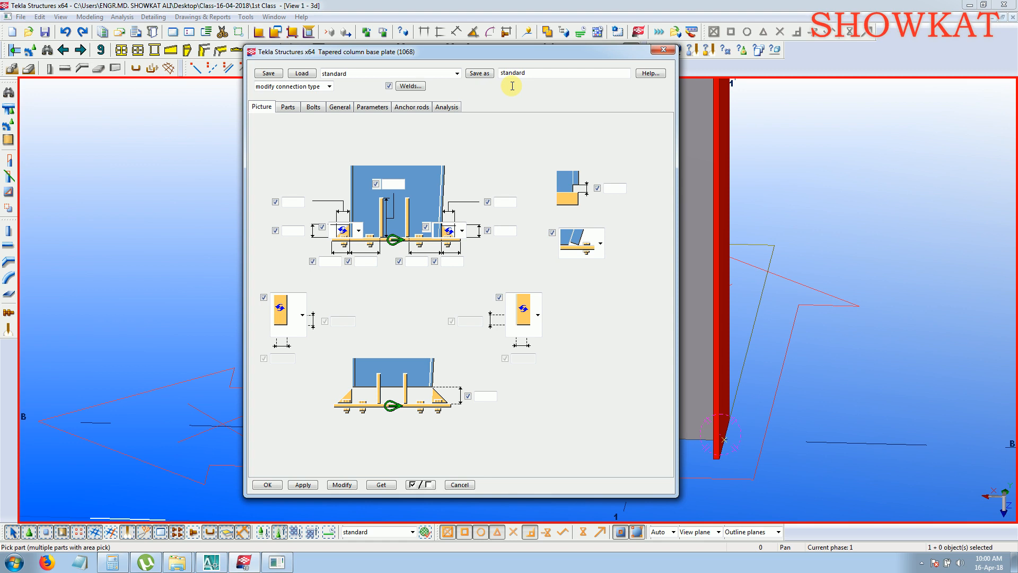
pyautogui.click(663, 49)
pyautogui.rightClick(843, 126)
pyautogui.click(847, 128)
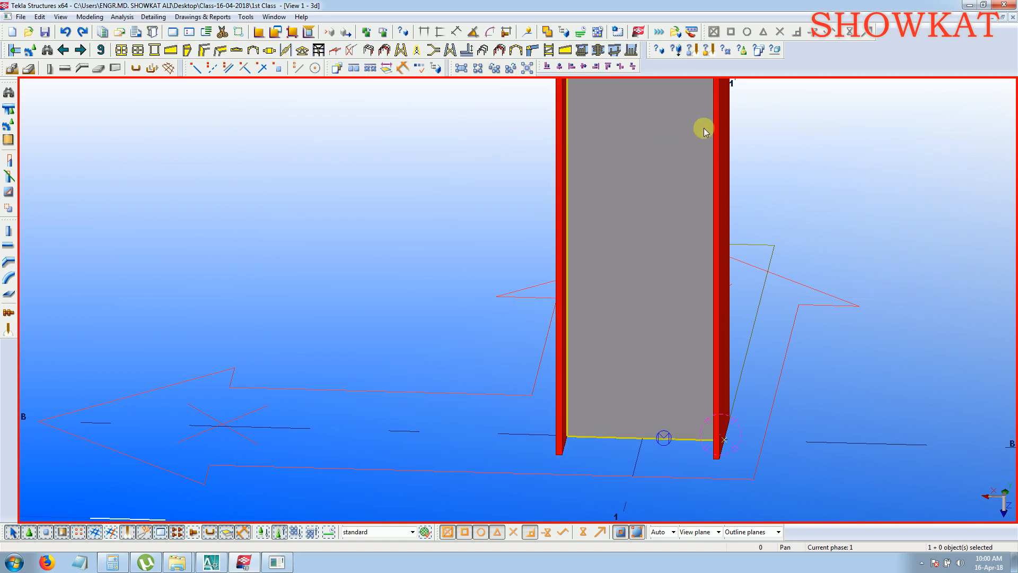
# Redraw the 3d view to clear the auxiliary lines and bring the bolted knee joint into close view.
pyautogui.moveTo(704, 127); pyautogui.dragTo(605, 362, button='middle')
pyautogui.scroll(-2, 655, 219)
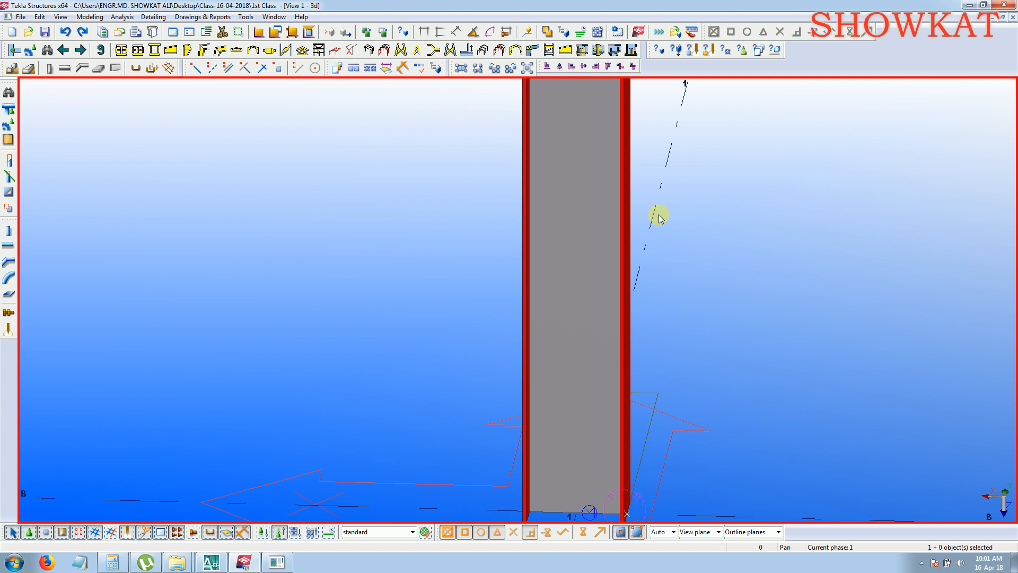
pyautogui.scroll(-10, 659, 217)
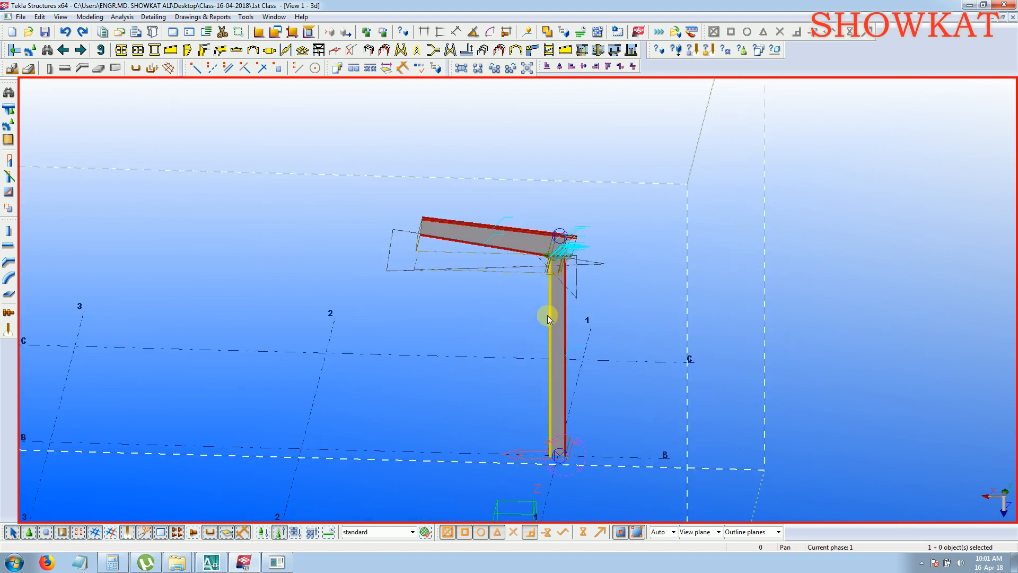
pyautogui.scroll(4, 536, 295)
pyautogui.rightClick(479, 323)
pyautogui.click(510, 383)
pyautogui.scroll(4, 553, 246)
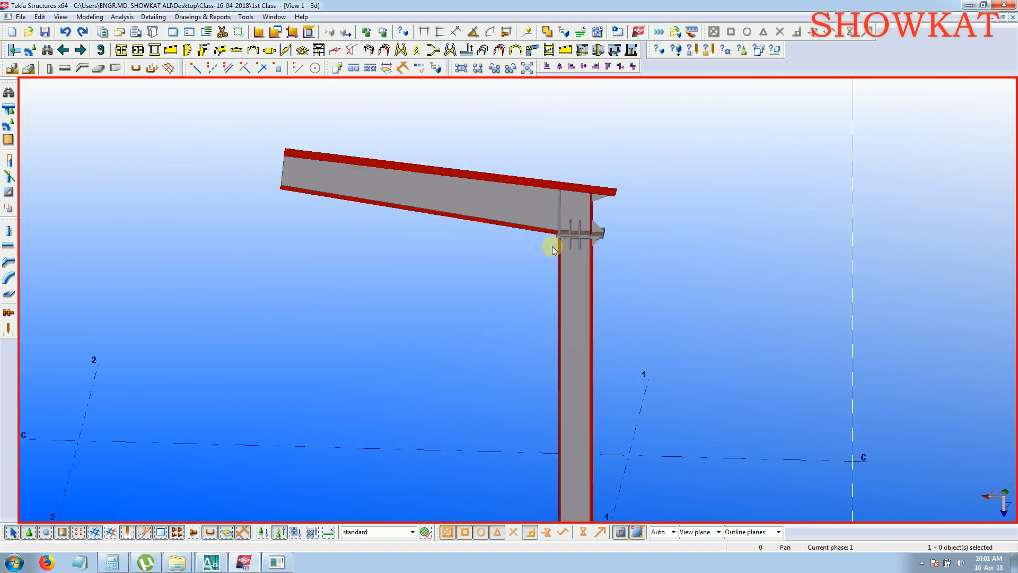
pyautogui.scroll(5, 552, 246)
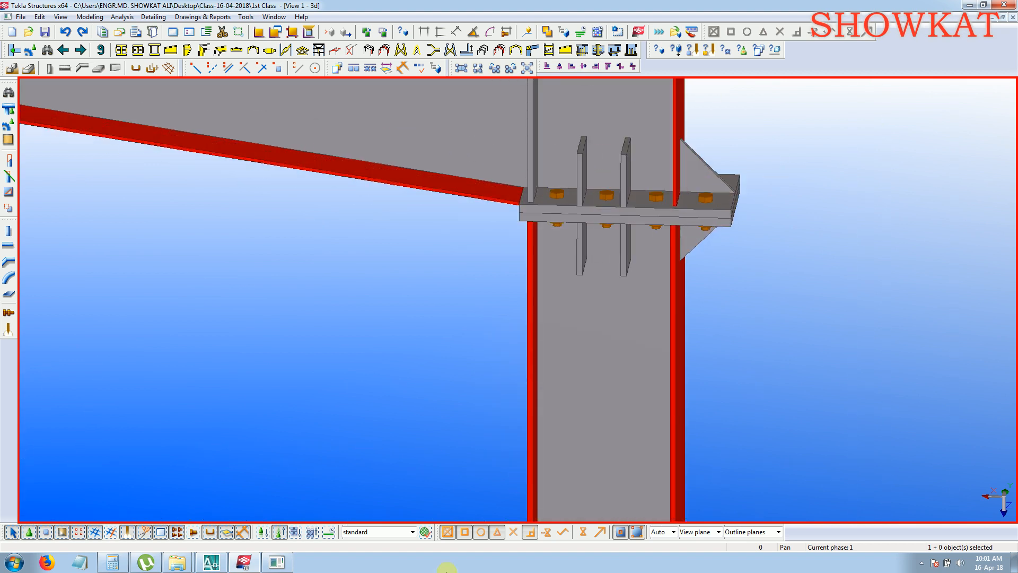
# Switch the selection mode to components and review the PEB Knee Joint (S93) settings, closing them unchanged.
pyautogui.click(261, 531)
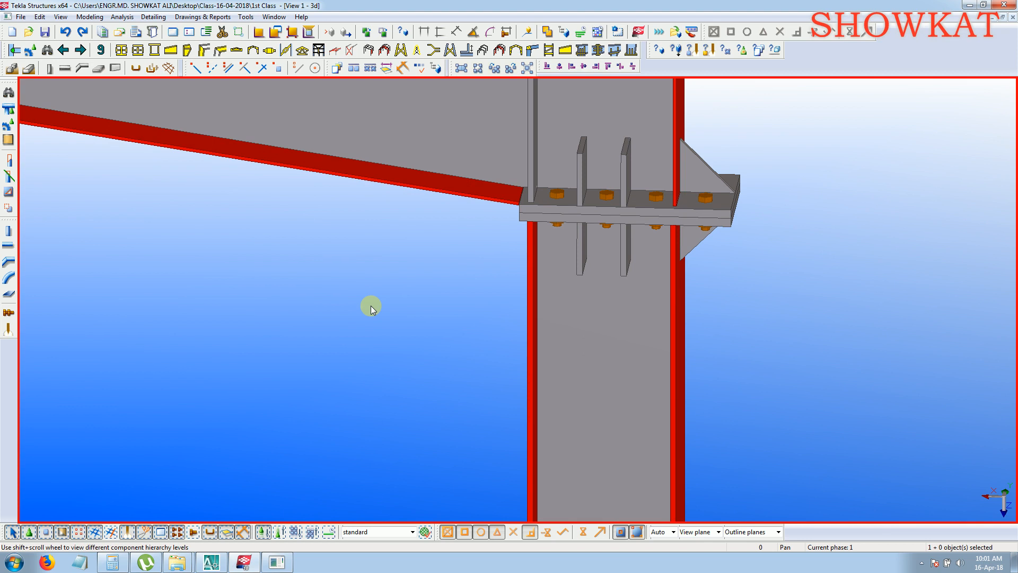
pyautogui.scroll(4, 745, 159)
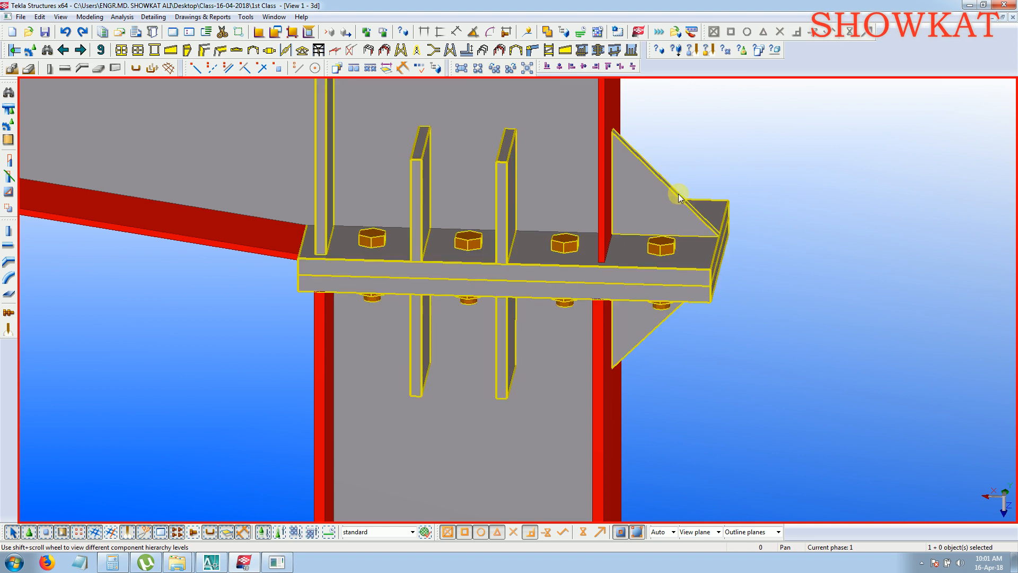
pyautogui.rightClick(703, 152)
pyautogui.click(743, 165)
pyautogui.click(535, 49)
pyautogui.doubleClick(779, 276)
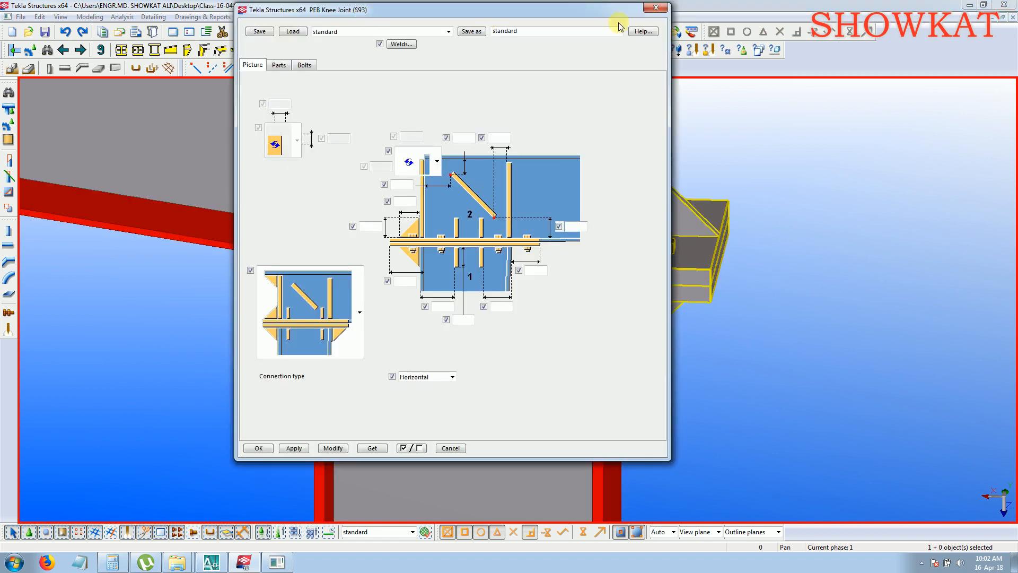
pyautogui.click(656, 9)
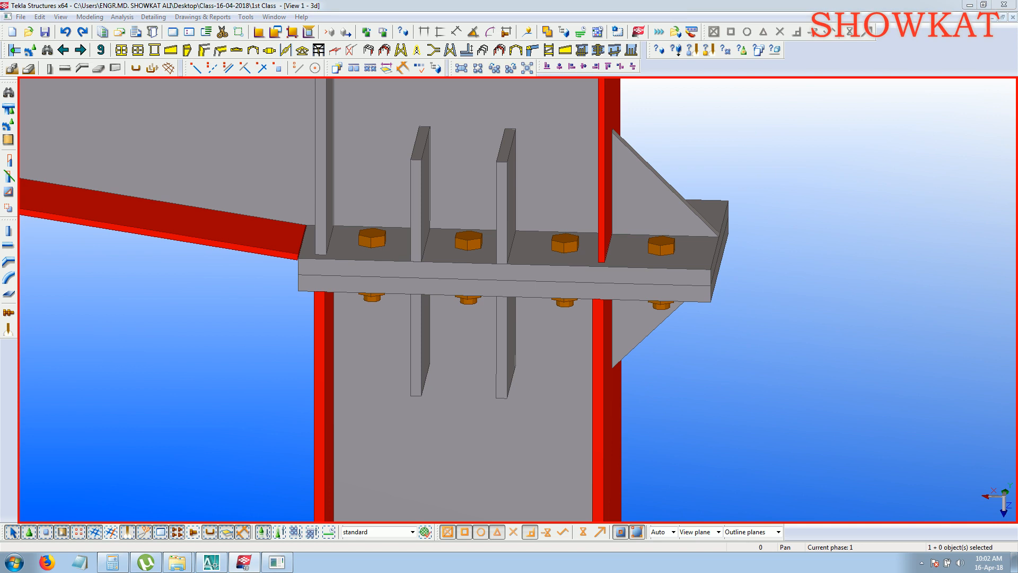
# Open the Component Catalog full screen, show all components and narrow the list to the Beam + Column group.
pyautogui.moveTo(1017, 115); pyautogui.dragTo(431, 82)
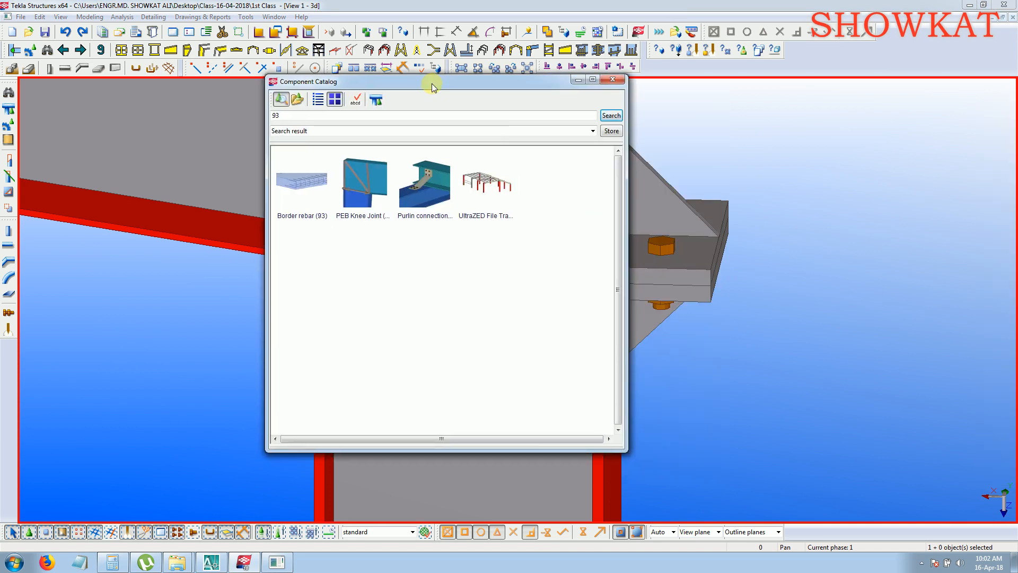
pyautogui.click(598, 79)
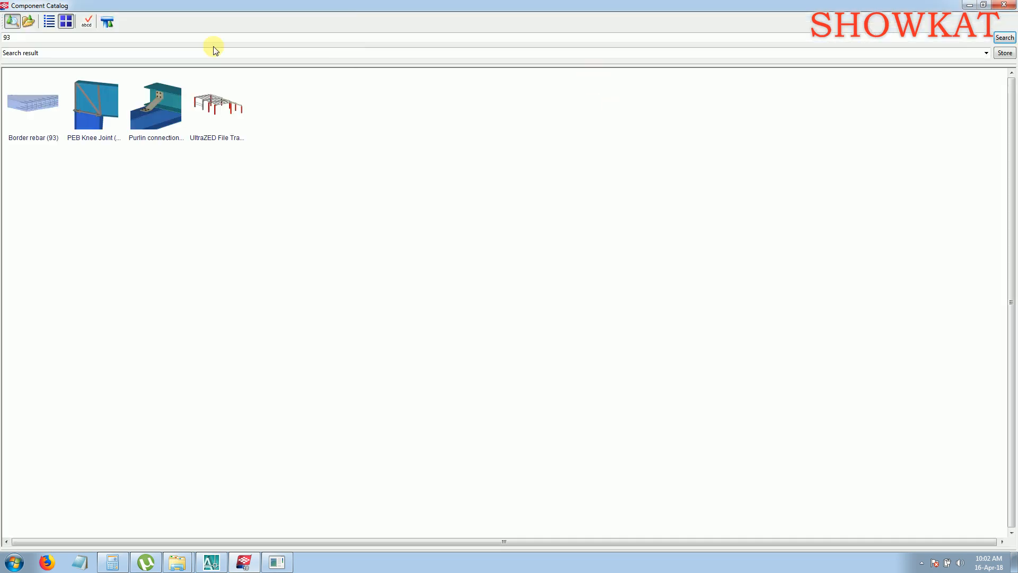
pyautogui.click(986, 53)
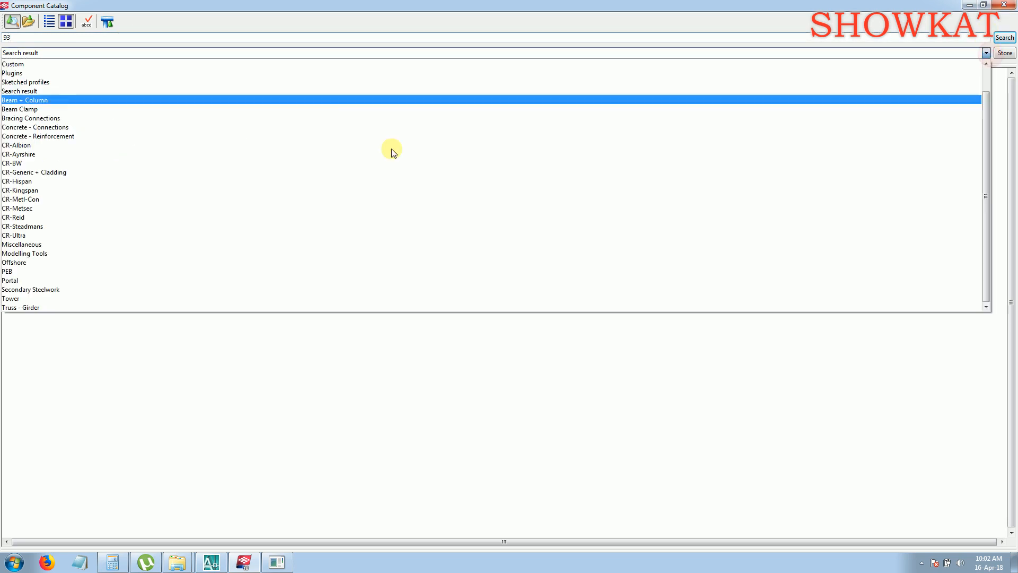
pyautogui.scroll(1, 60, 82)
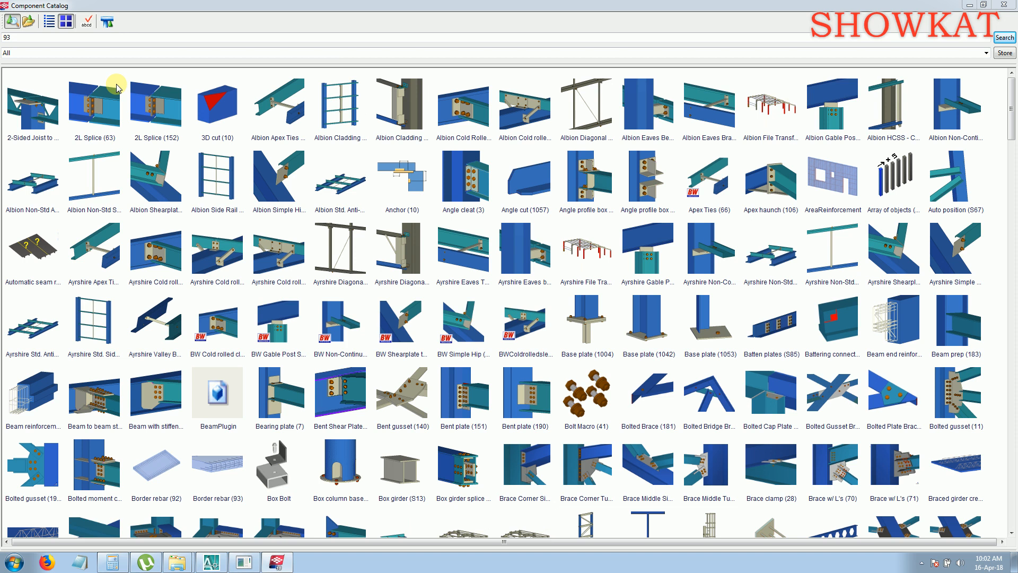
pyautogui.click(111, 56)
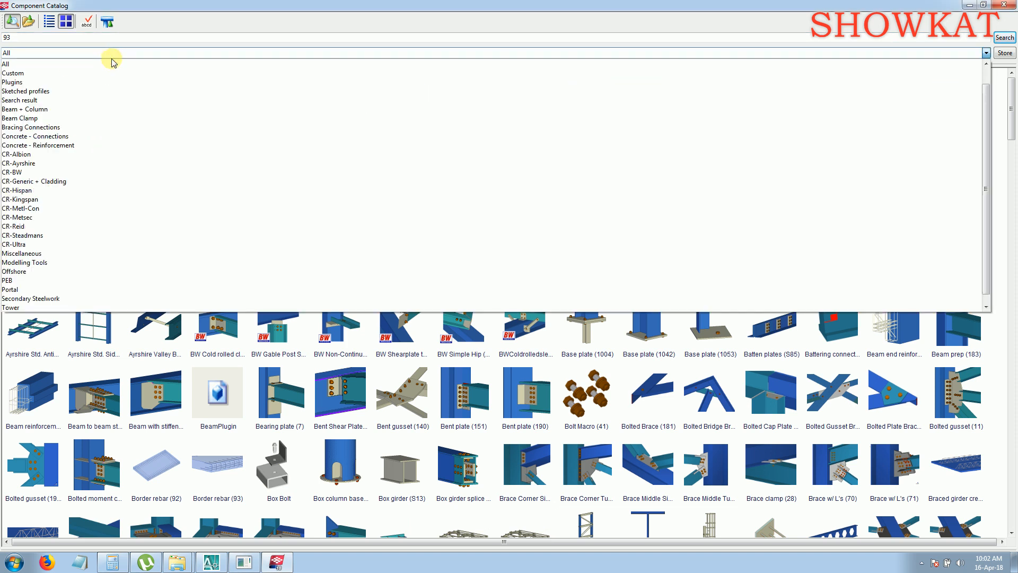
pyautogui.click(87, 109)
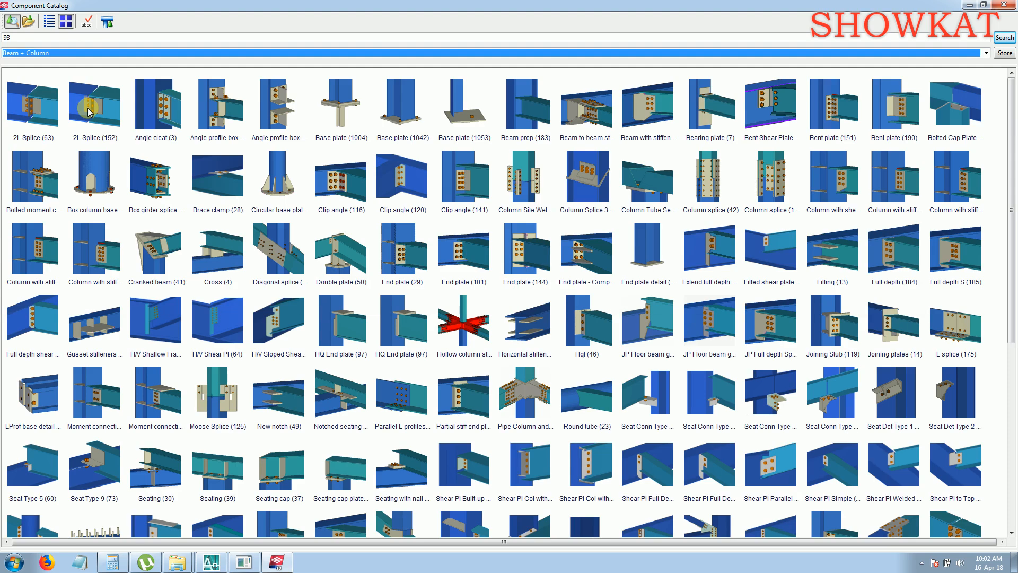
# Browse the Beam + Column components, including Angle profile box (170) and Simple Endplate (32), then minimize the catalog without placing any.
pyautogui.click(212, 113)
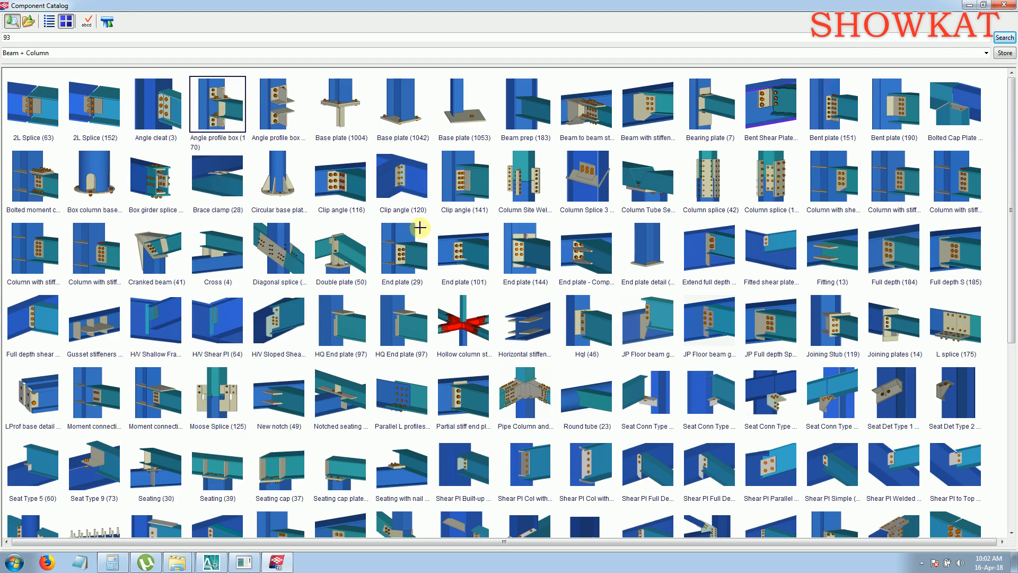
pyautogui.scroll(-1, 427, 236)
pyautogui.scroll(-4, 496, 271)
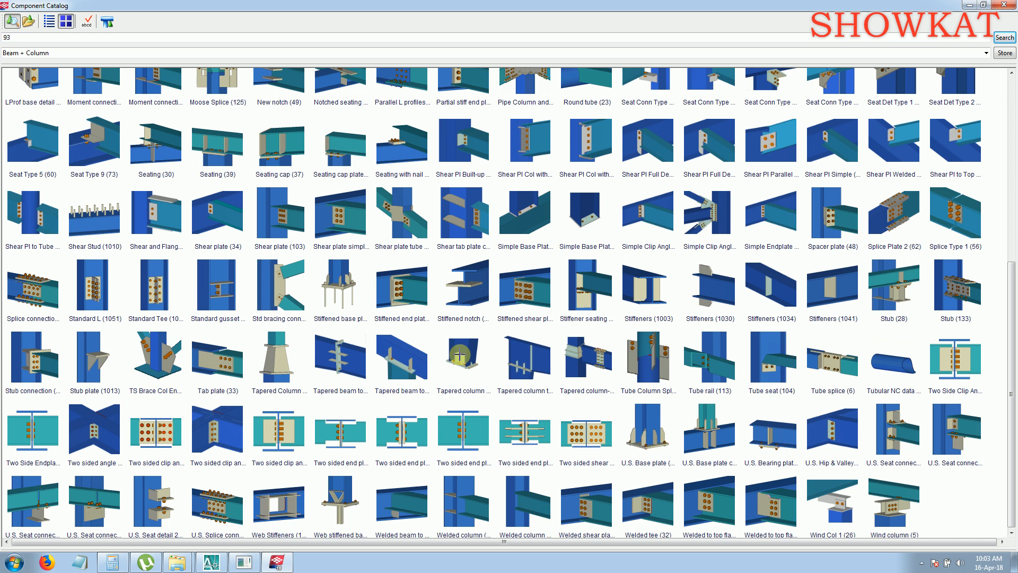
pyautogui.click(800, 221)
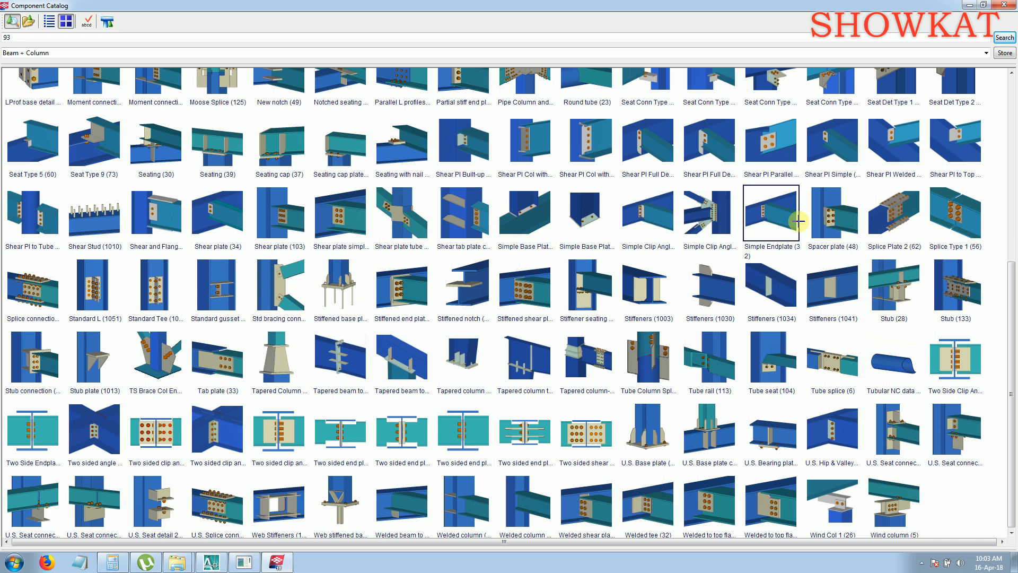
pyautogui.click(969, 5)
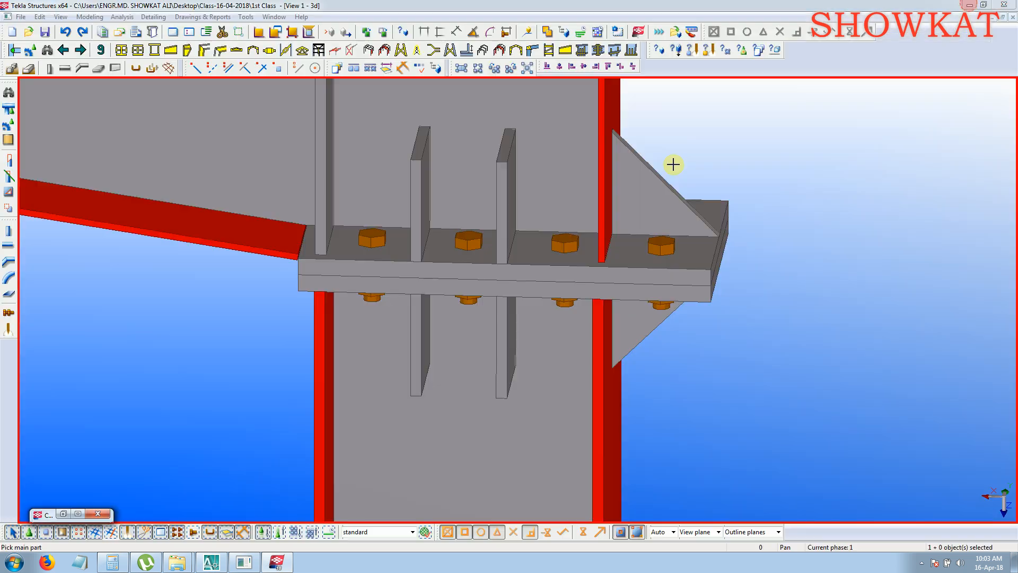
pyautogui.rightClick(813, 154)
pyautogui.click(829, 162)
pyautogui.click(741, 165)
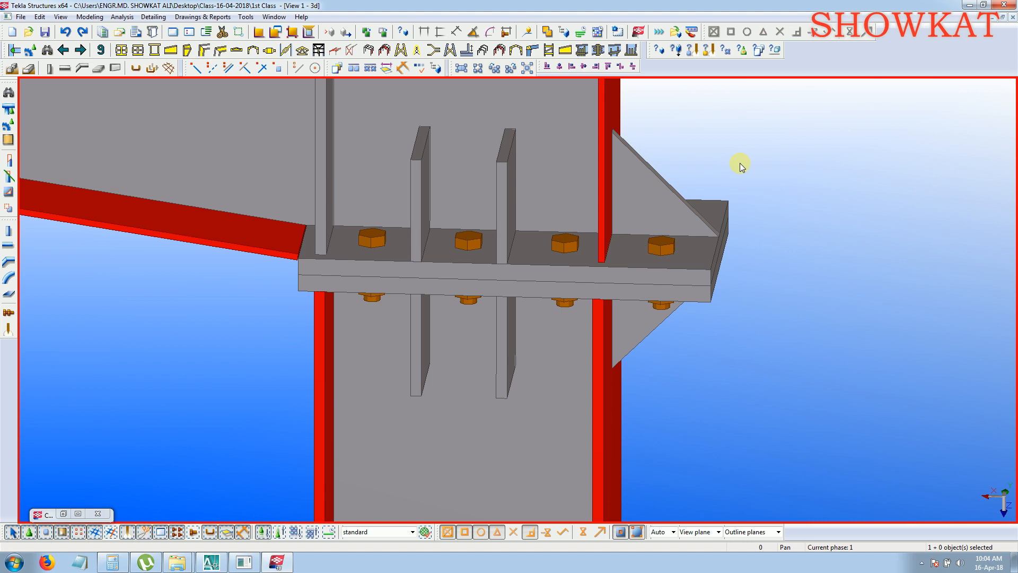
# Add a Tapered column base plate (1068) connection to the column at the intersection of grid lines B and 1.
pyautogui.scroll(-8, 740, 163)
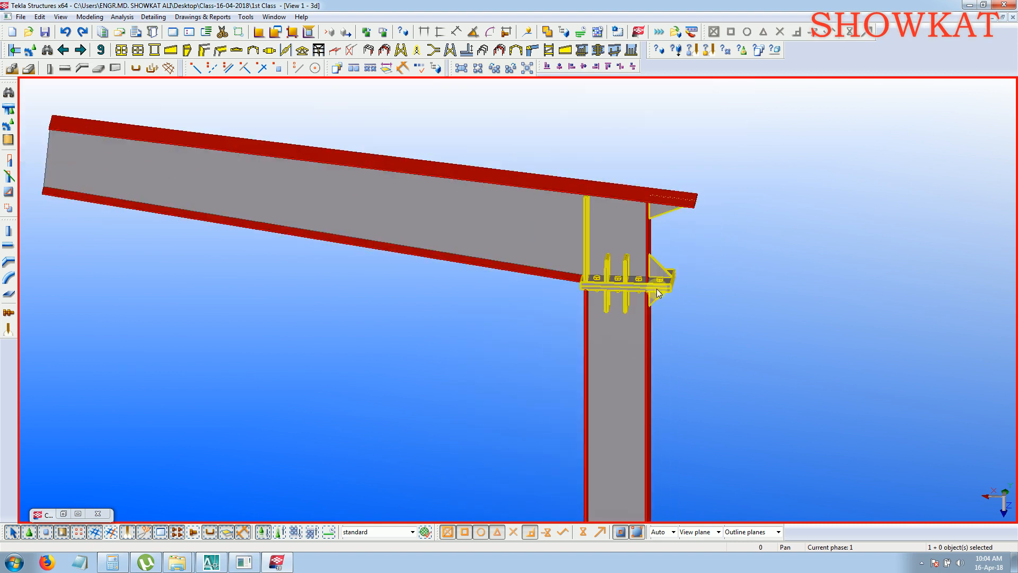
pyautogui.keyDown('ctrl'); pyautogui.moveTo(655, 307); pyautogui.dragTo(391, 328, button='middle'); pyautogui.keyUp('ctrl')
pyautogui.moveTo(632, 411); pyautogui.dragTo(591, 87, button='middle')
pyautogui.scroll(-4, 704, 322)
pyautogui.moveTo(710, 350); pyautogui.dragTo(692, 95, button='middle')
pyautogui.keyDown('ctrl'); pyautogui.moveTo(756, 197); pyautogui.dragTo(736, 166, button='middle'); pyautogui.keyUp('ctrl')
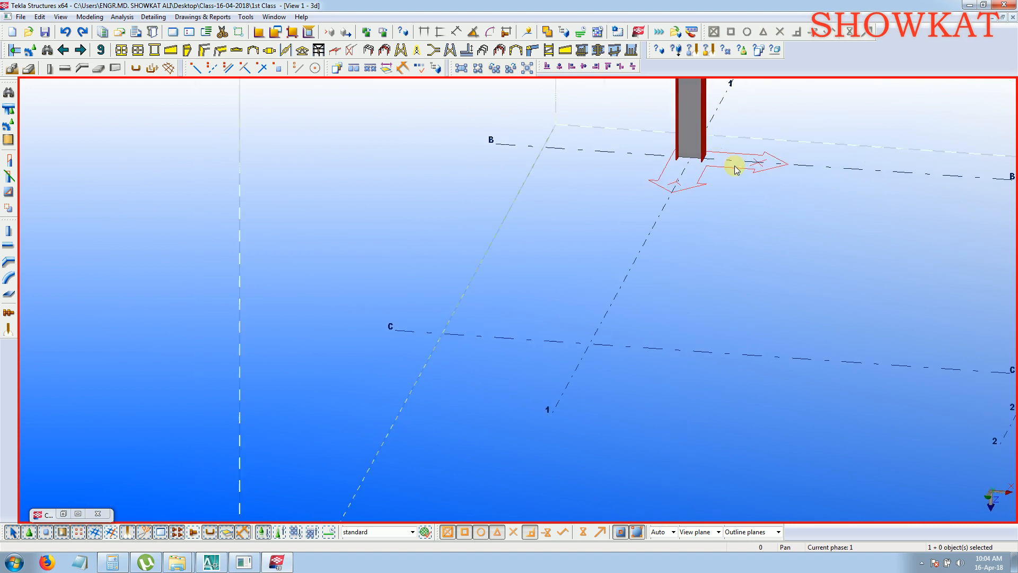
pyautogui.scroll(3, 654, 109)
pyautogui.scroll(4, 654, 109)
pyautogui.click(631, 50)
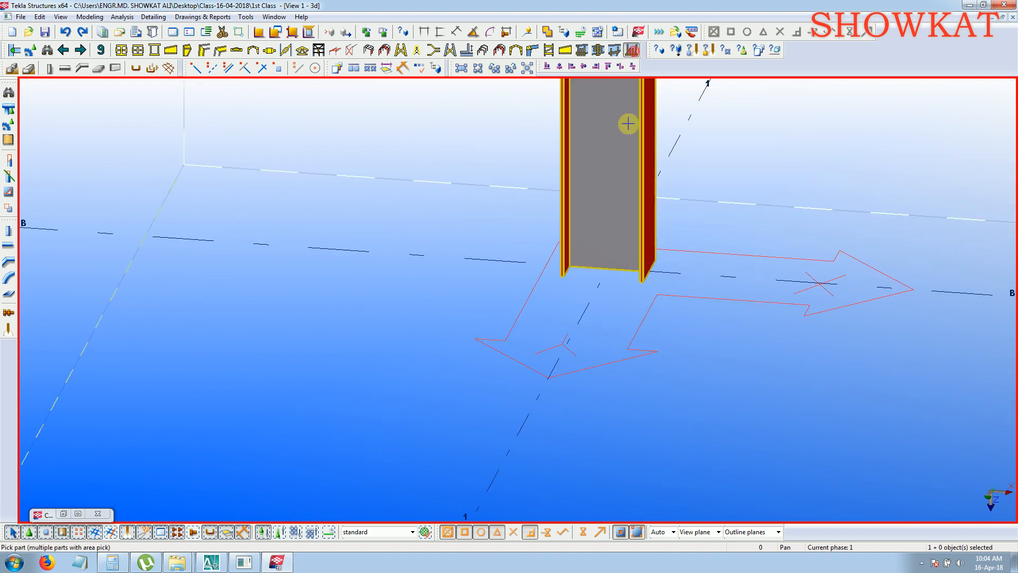
pyautogui.scroll(4, 607, 159)
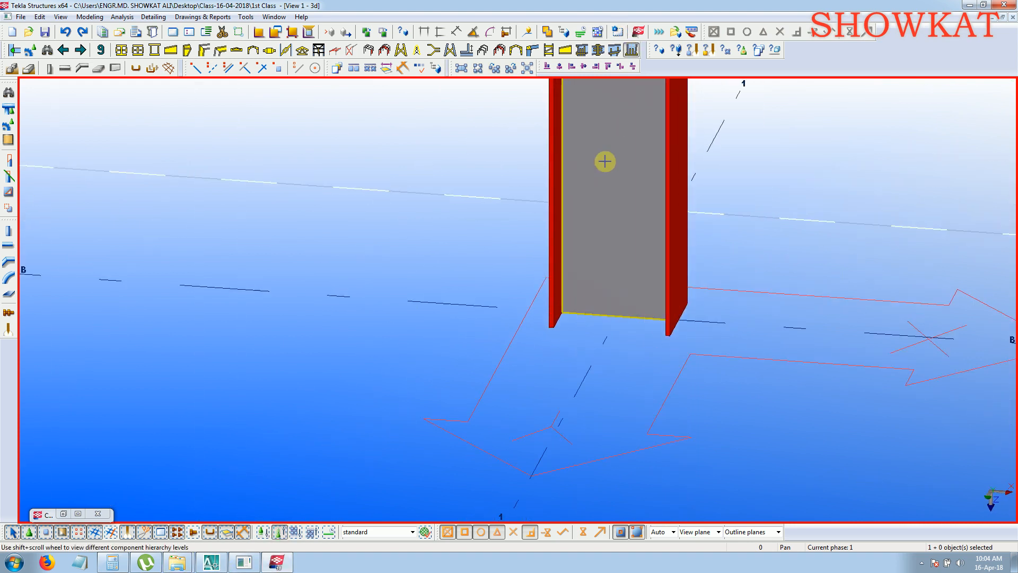
pyautogui.click(612, 234)
pyautogui.click(624, 368)
pyautogui.rightClick(202, 282)
pyautogui.click(247, 290)
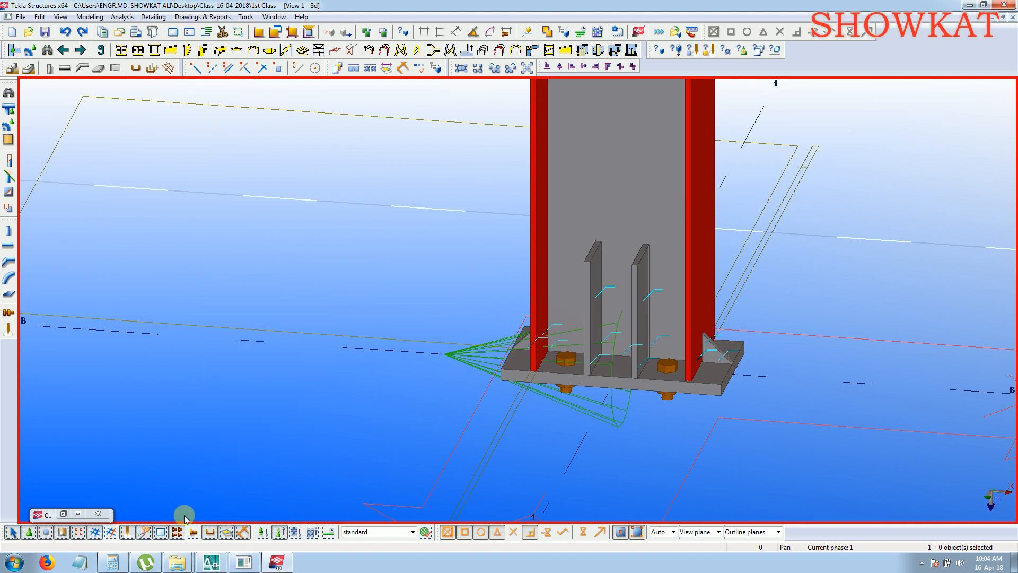
# Switch the selection mode to components and delete the base plate connection from the column at grid B-1.
pyautogui.click(264, 531)
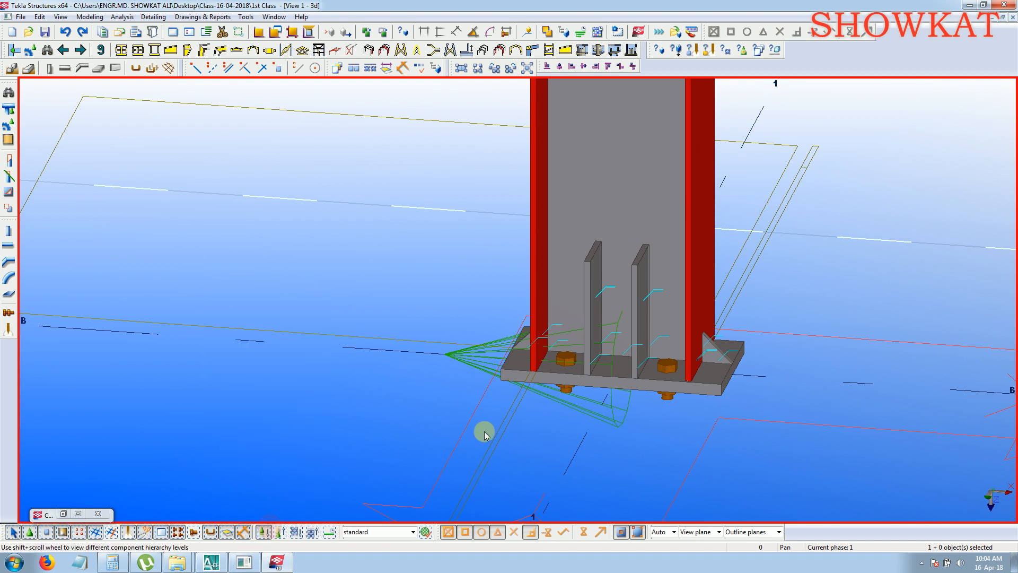
pyautogui.click(572, 390)
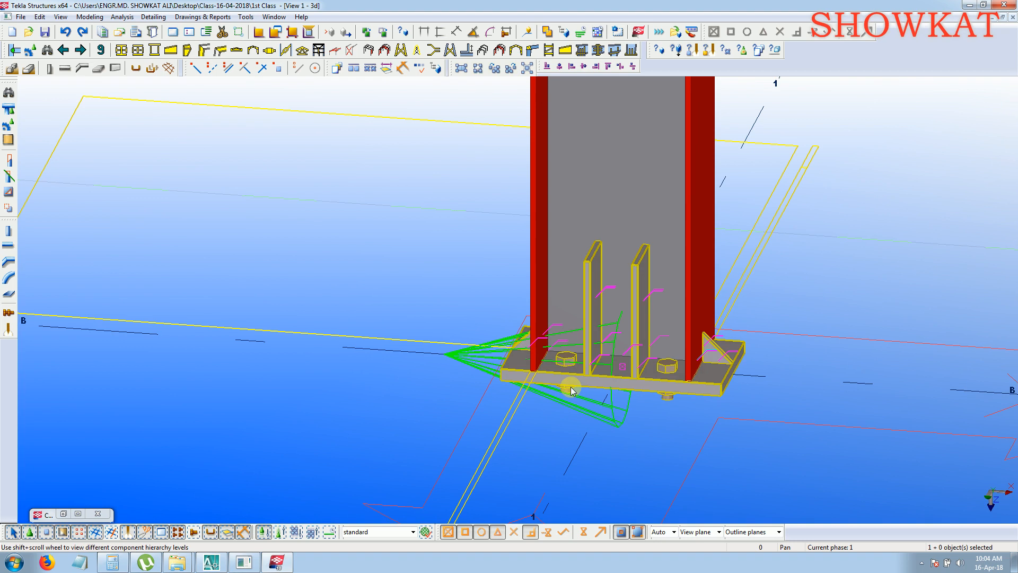
pyautogui.press('Delete')
pyautogui.click(598, 171)
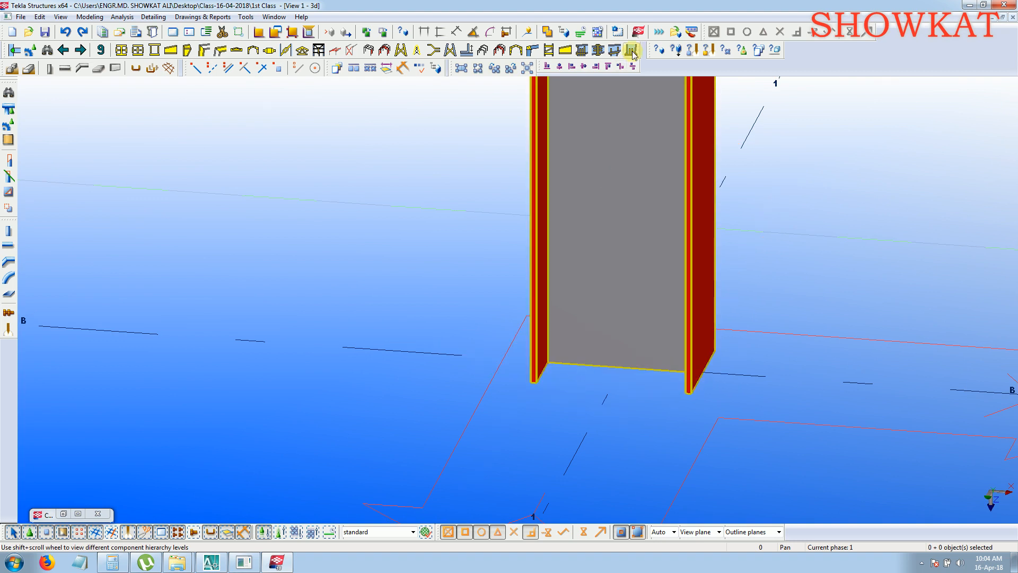
pyautogui.click(631, 50)
pyautogui.rightClick(790, 184)
pyautogui.click(821, 190)
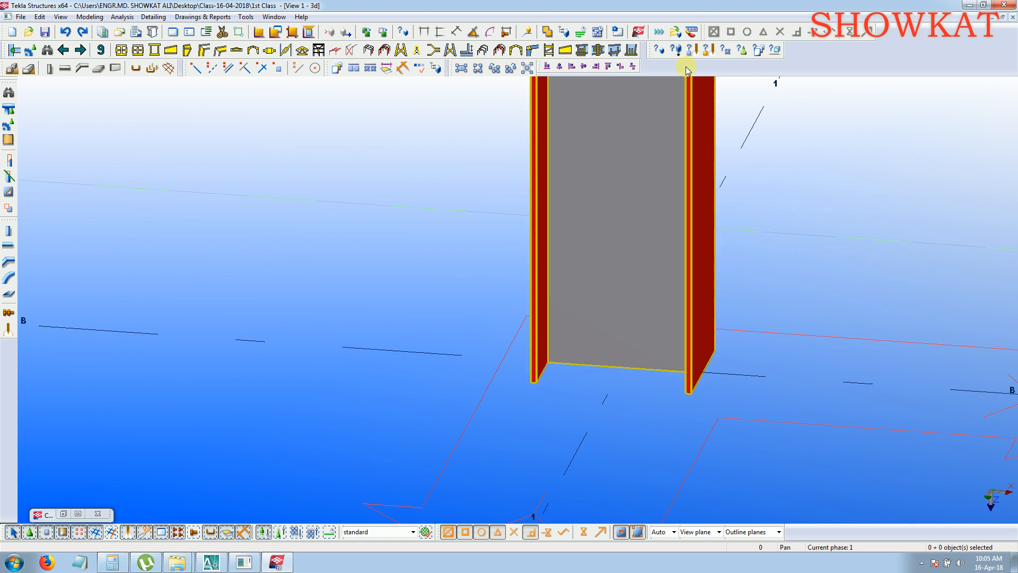
# Search the Component Catalog for component 1068.
pyautogui.hotkey('ctrl', 'f')
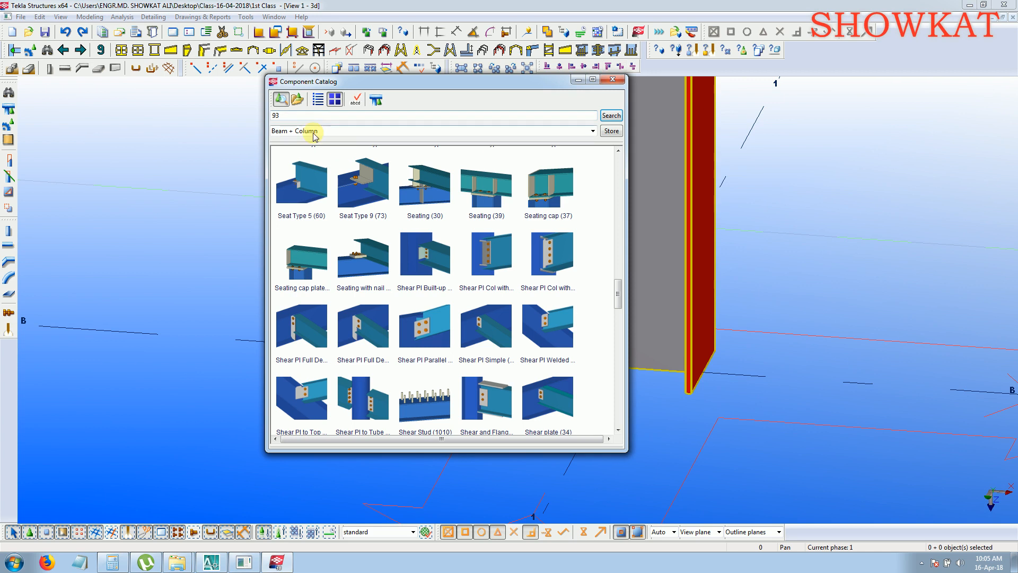
pyautogui.moveTo(307, 113); pyautogui.dragTo(181, 113)
pyautogui.write('1068')
pyautogui.press('Return')
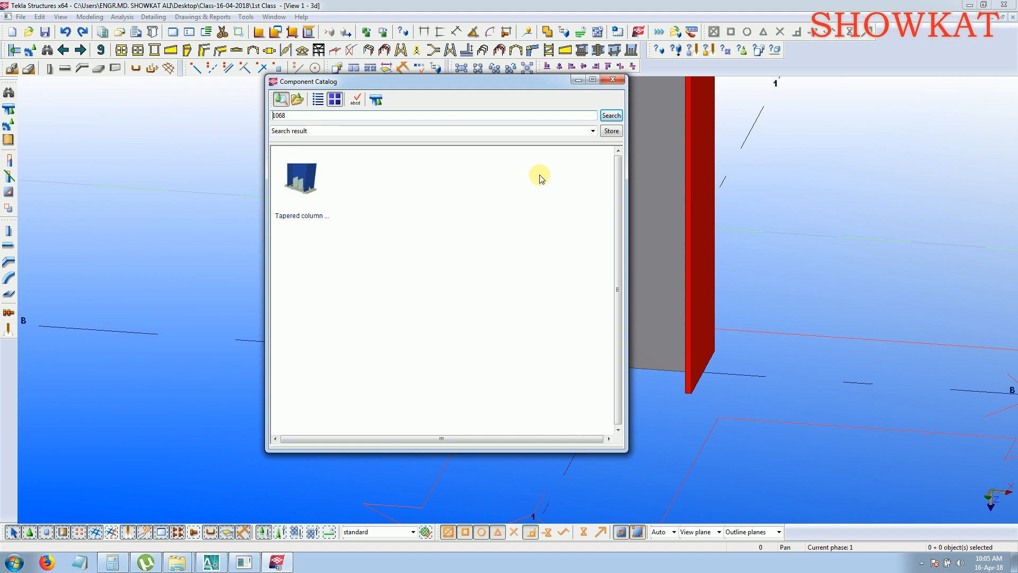
# Add a Tapered column base plate (1068) at the foot of the column at grid B-1 and end the command.
pyautogui.click(301, 180)
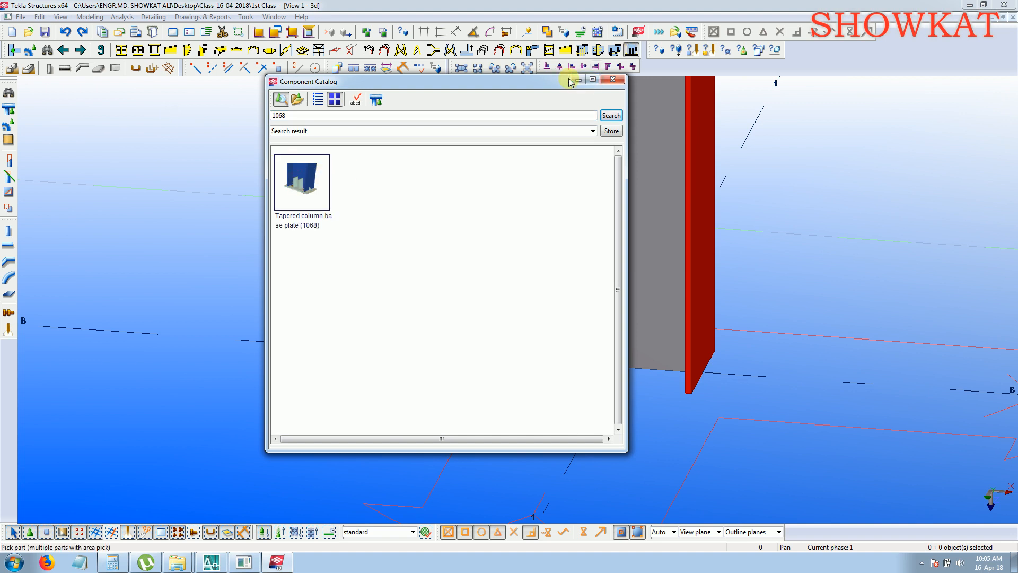
pyautogui.click(579, 80)
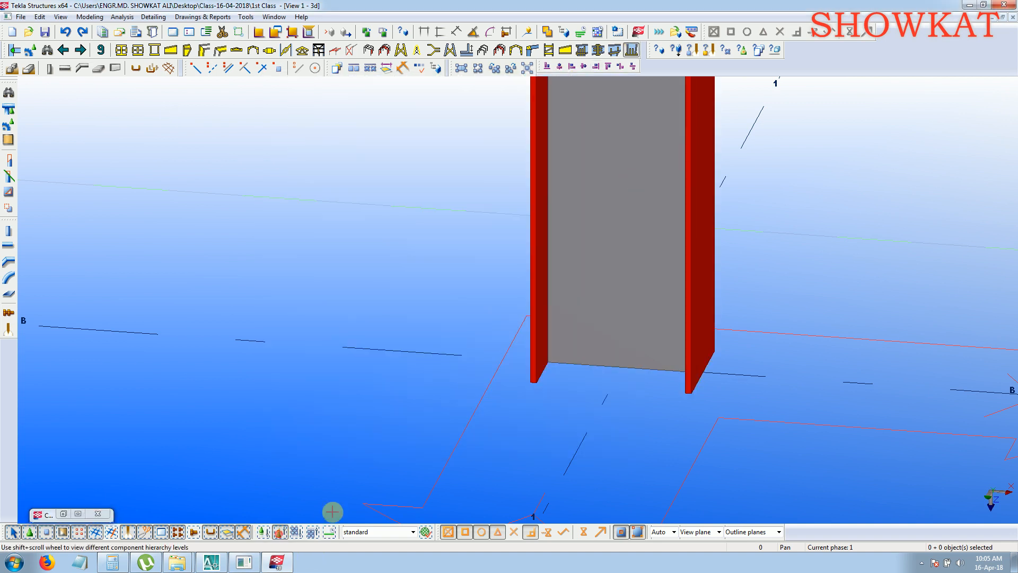
pyautogui.click(609, 239)
pyautogui.click(622, 371)
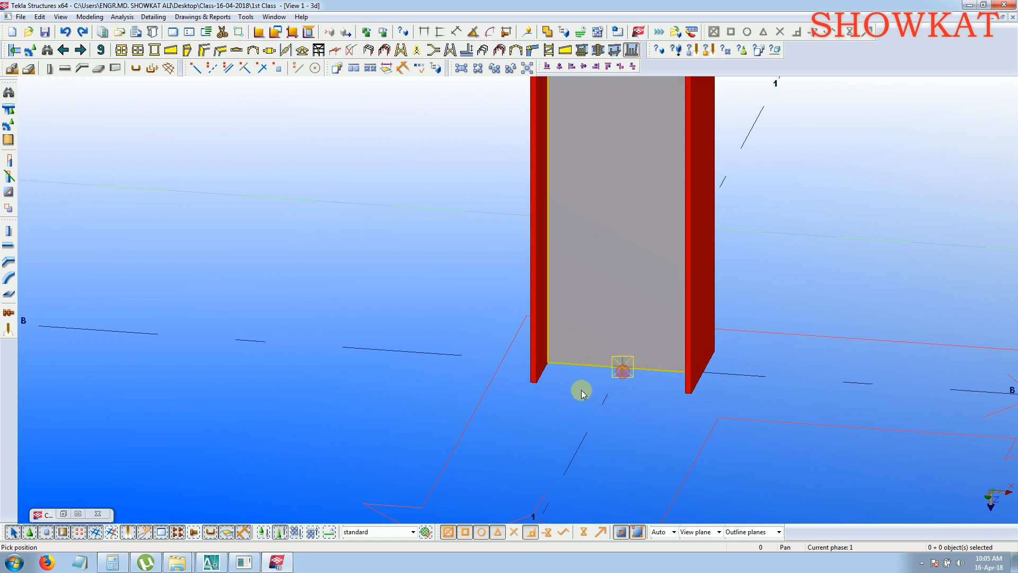
pyautogui.rightClick(324, 246)
pyautogui.click(364, 255)
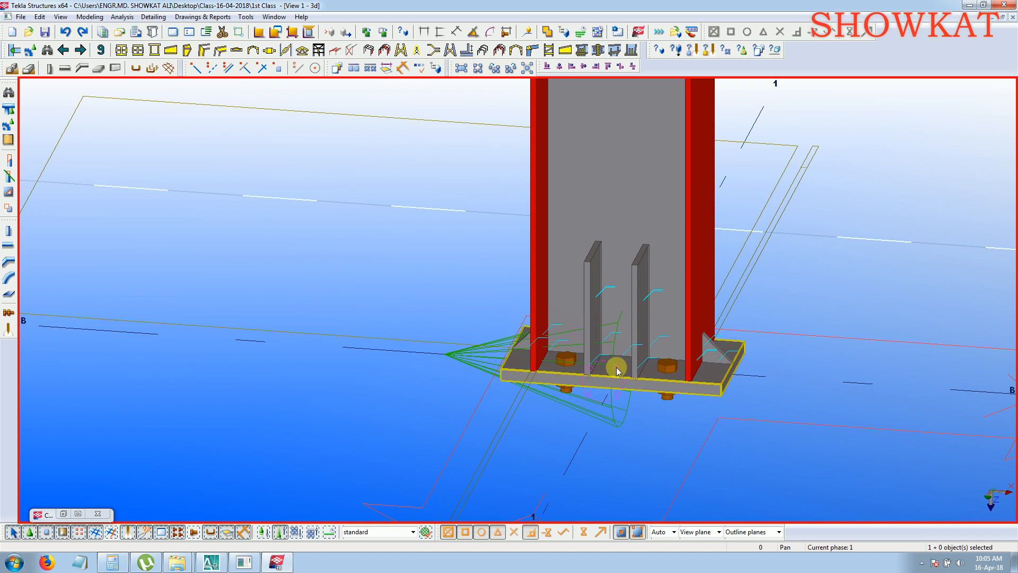
# Open the connection properties of the new base plate and place the dialog clear of the column foot.
pyautogui.keyDown('ctrl'); pyautogui.moveTo(678, 368); pyautogui.dragTo(726, 346, button='middle'); pyautogui.keyUp('ctrl')
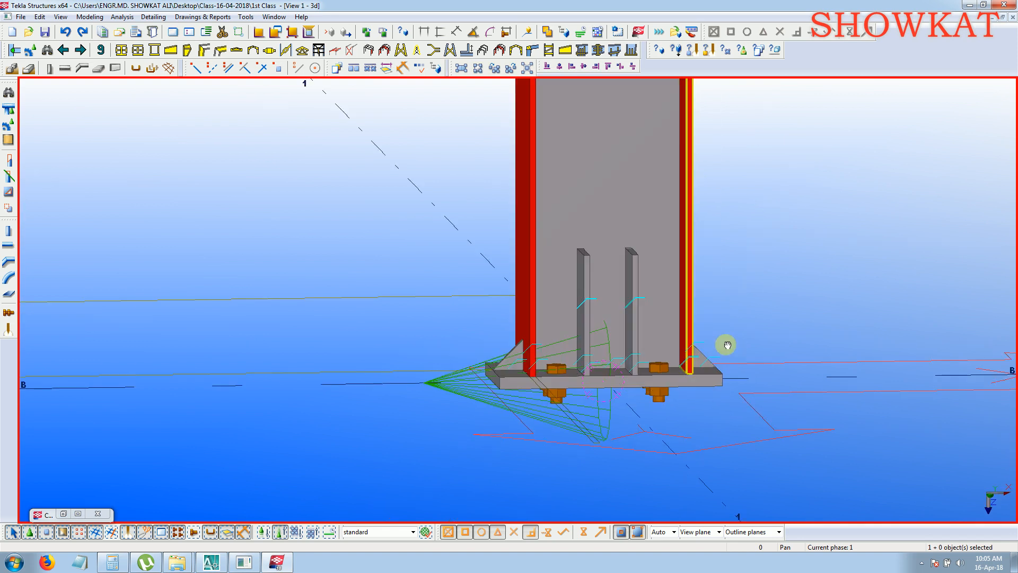
pyautogui.scroll(3, 557, 380)
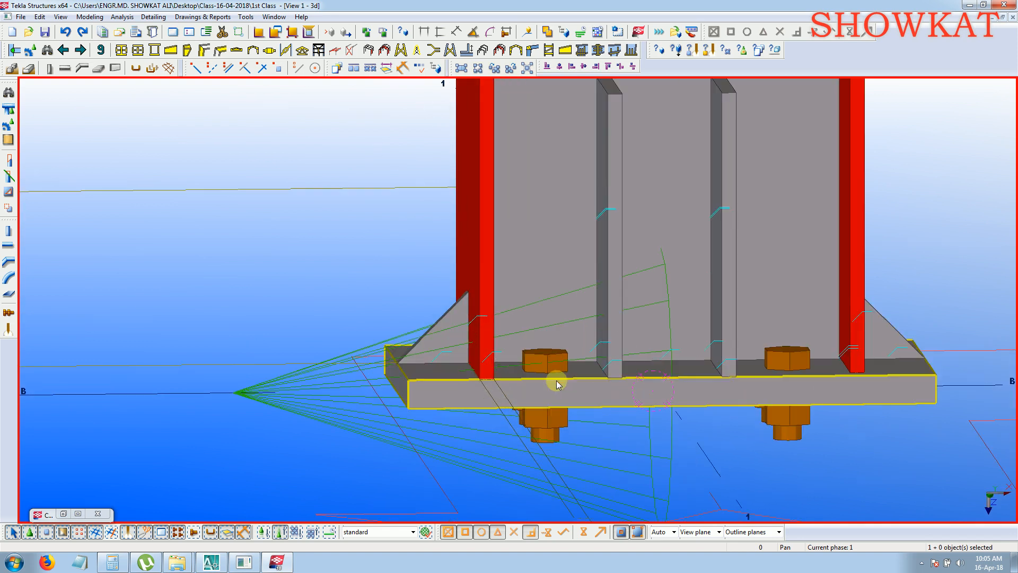
pyautogui.click(244, 532)
pyautogui.moveTo(780, 371); pyautogui.dragTo(454, 318, button='middle')
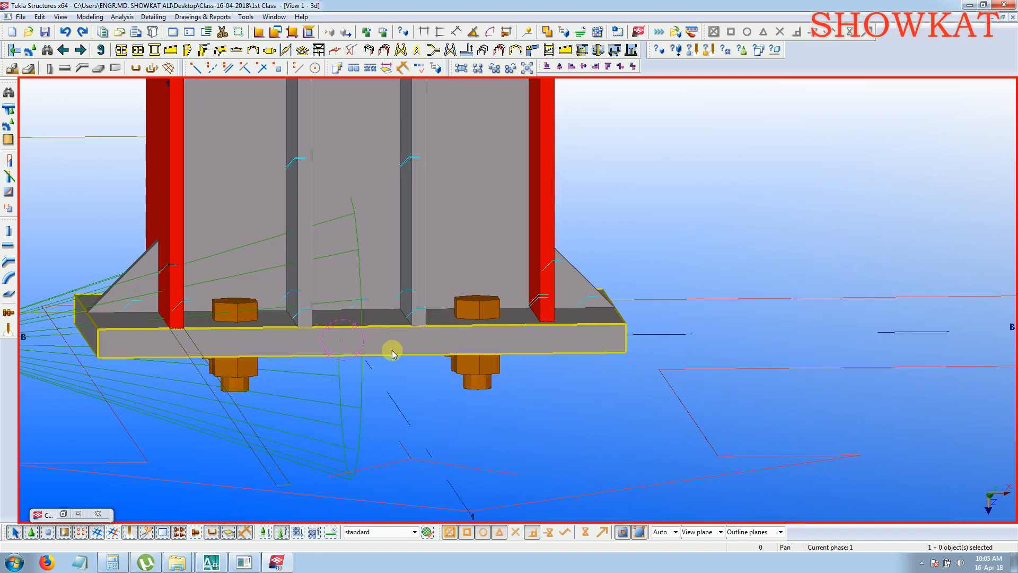
pyautogui.doubleClick(392, 354)
pyautogui.click(708, 298)
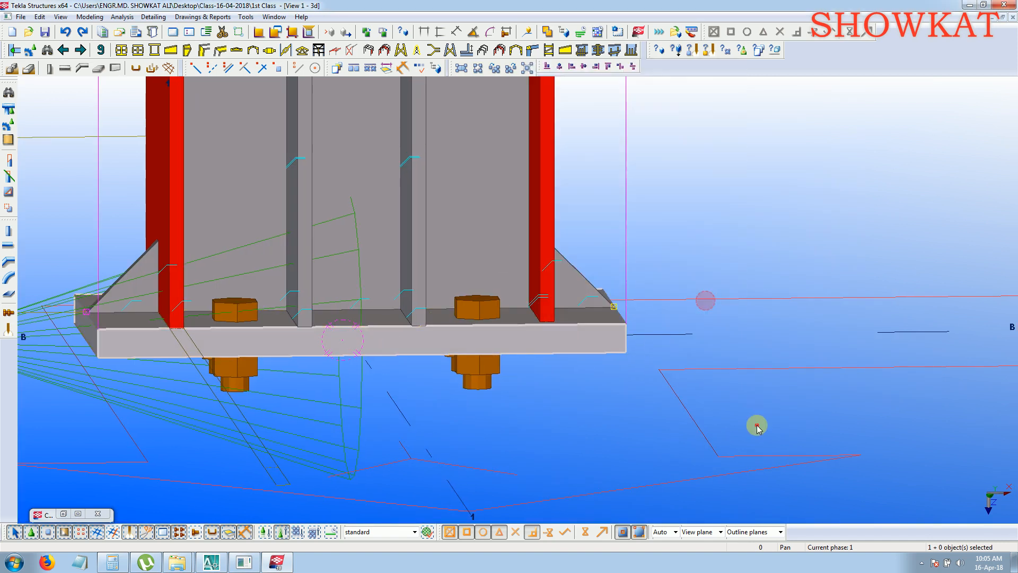
pyautogui.click(264, 532)
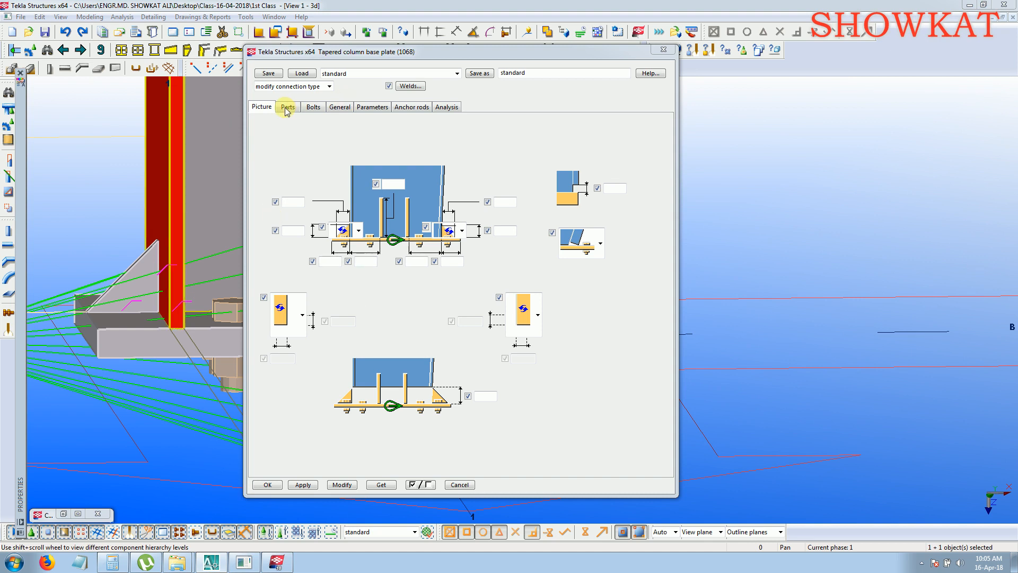
pyautogui.click(450, 56)
pyautogui.moveTo(449, 55); pyautogui.dragTo(571, 58)
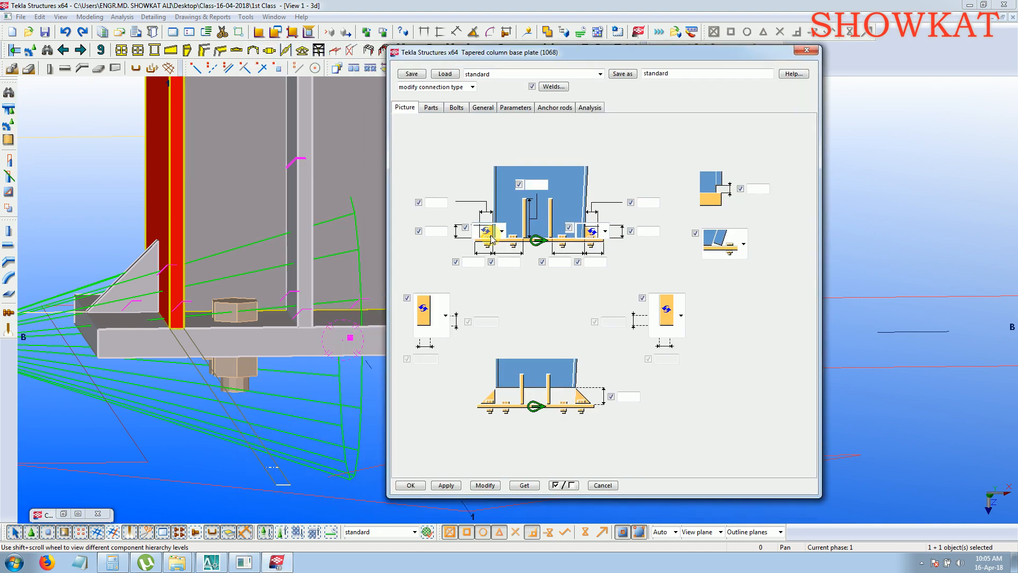
# Set the base plate's extension beyond the column flanges to 25 mm on both sides.
pyautogui.click(590, 261)
pyautogui.write('25')
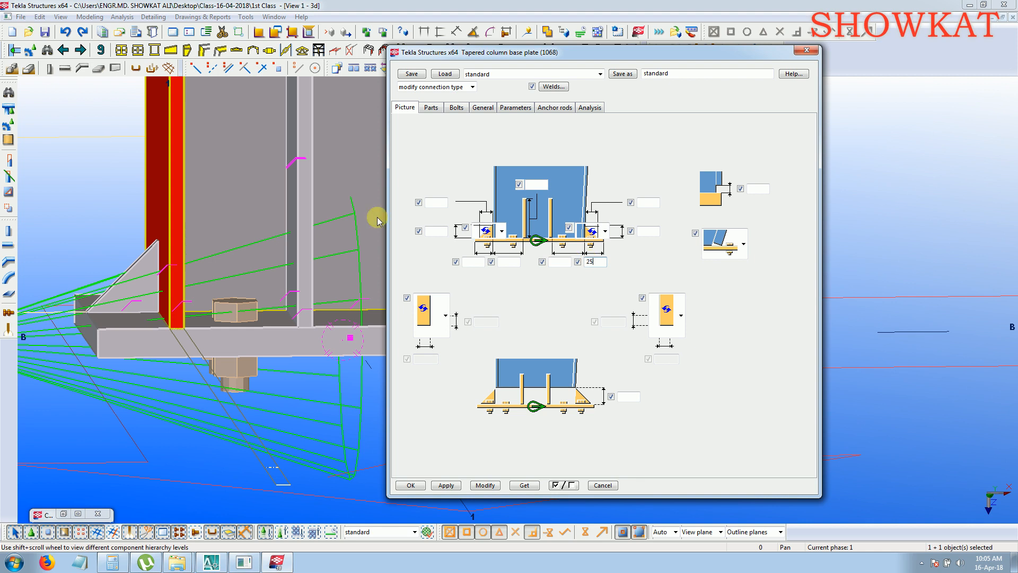
pyautogui.click(480, 262)
pyautogui.write('25')
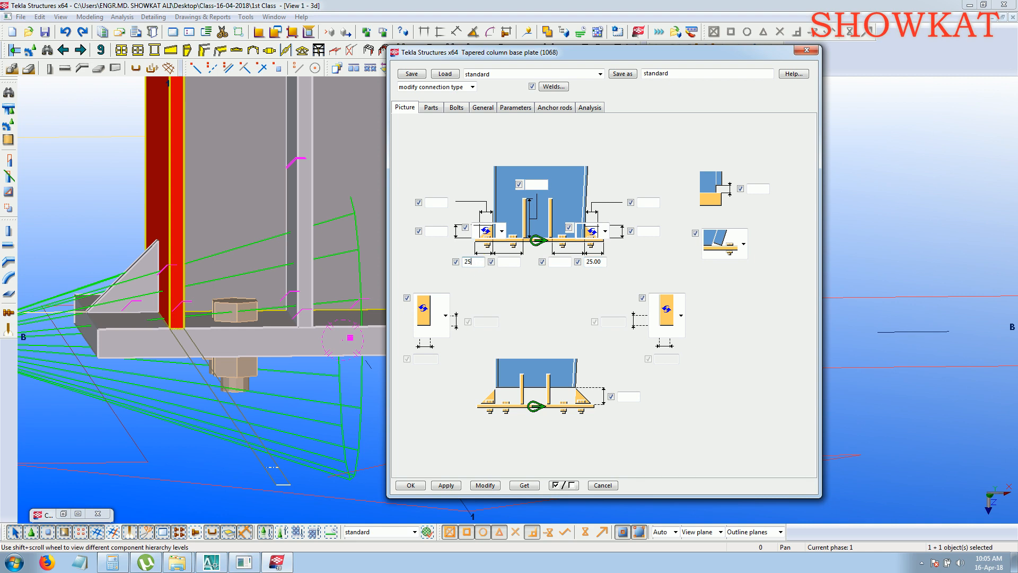
# Choose the option without flange stiffeners for both sides of the column and modify the connection.
pyautogui.click(605, 231)
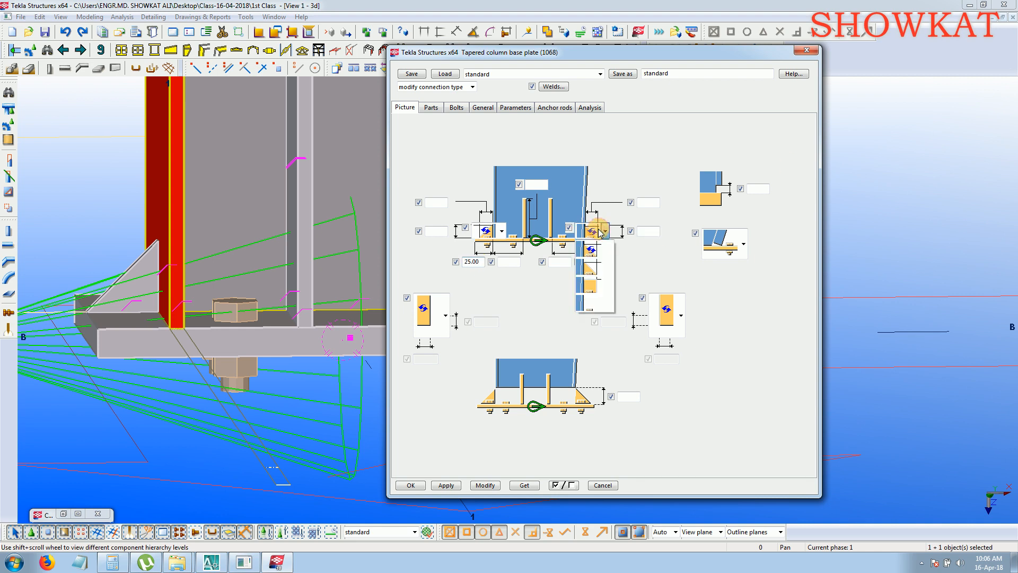
pyautogui.click(594, 304)
pyautogui.click(487, 231)
pyautogui.click(493, 288)
pyautogui.click(484, 485)
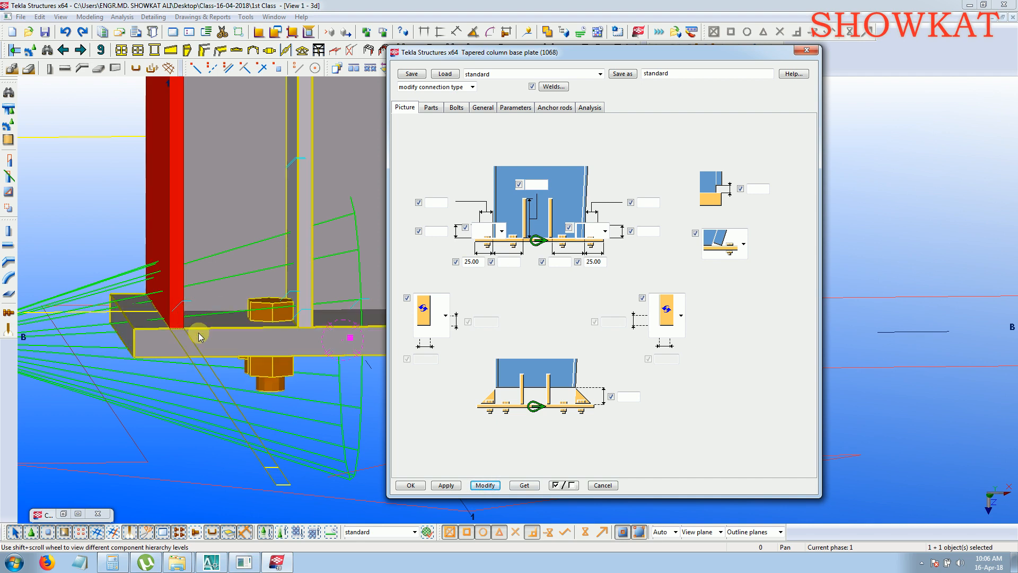
# Set the height of the base plate's web stiffeners to 100 mm and modify the connection.
pyautogui.moveTo(234, 319); pyautogui.dragTo(177, 290, button='middle')
pyautogui.scroll(-2, 201, 306)
pyautogui.keyDown('ctrl'); pyautogui.moveTo(177, 363); pyautogui.dragTo(245, 401, button='middle'); pyautogui.keyUp('ctrl')
pyautogui.scroll(2, 188, 301)
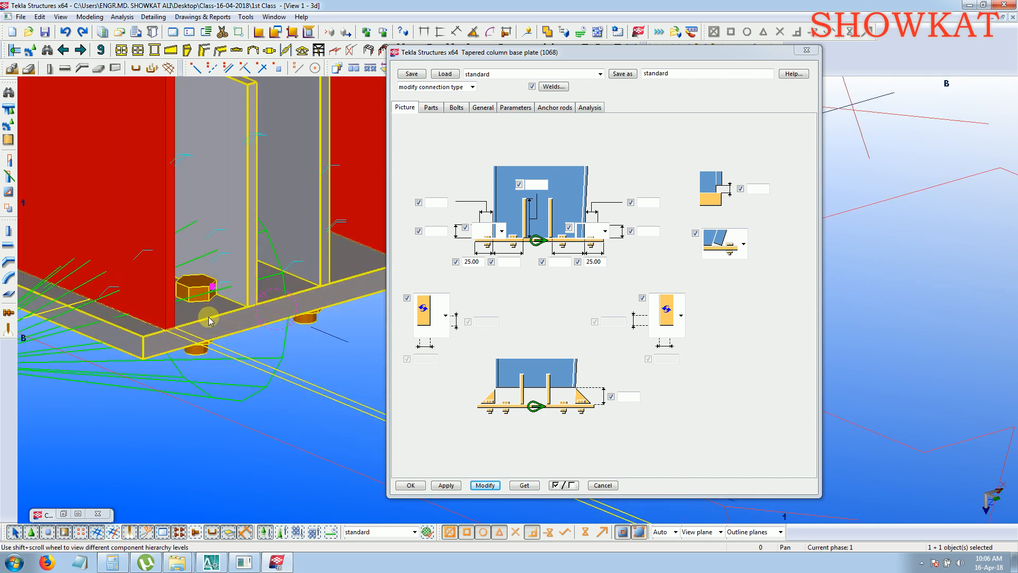
pyautogui.keyDown('ctrl'); pyautogui.moveTo(211, 322); pyautogui.dragTo(177, 328, button='middle'); pyautogui.keyUp('ctrl')
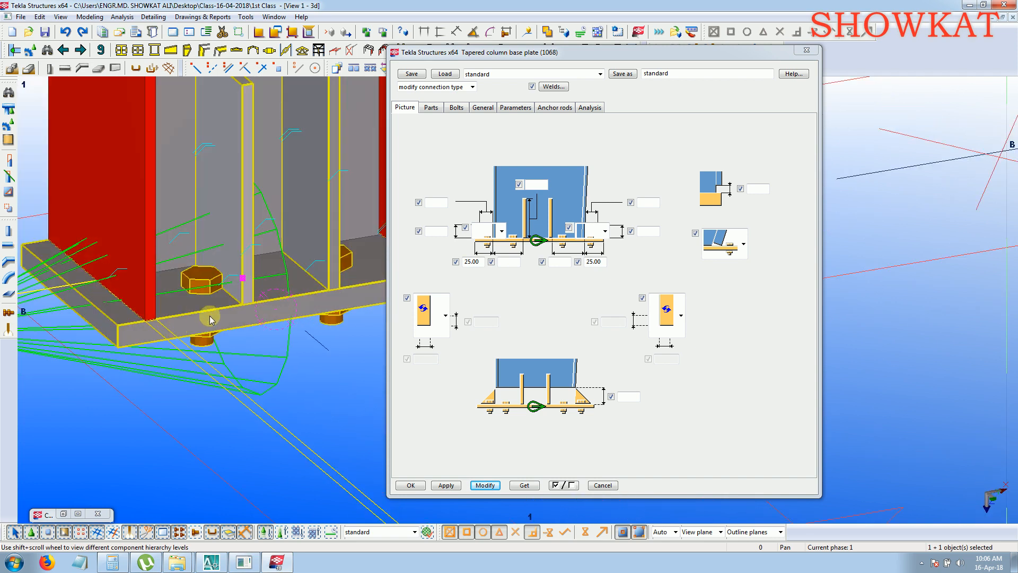
pyautogui.moveTo(243, 325); pyautogui.dragTo(228, 355, button='middle')
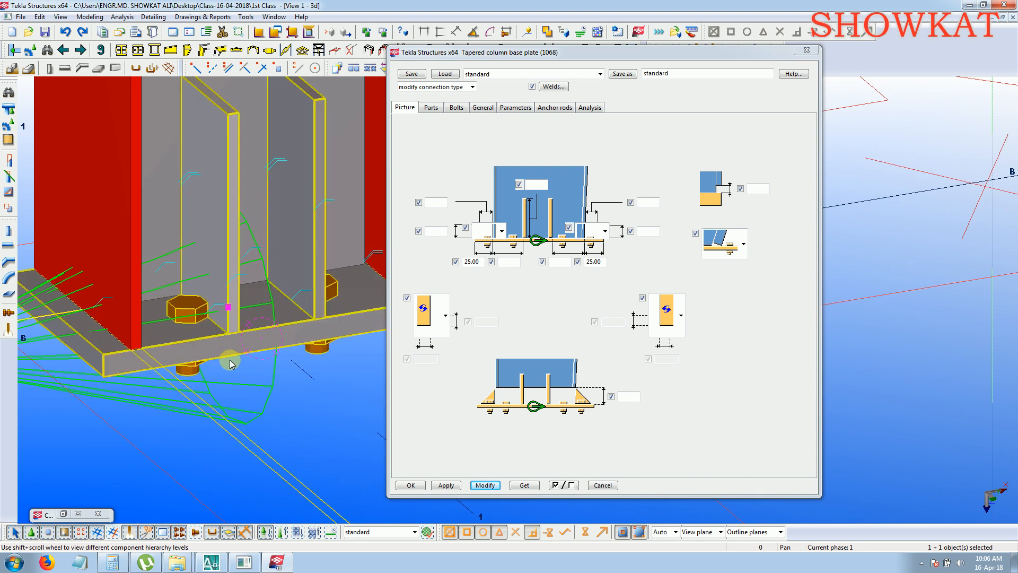
pyautogui.scroll(3, 229, 363)
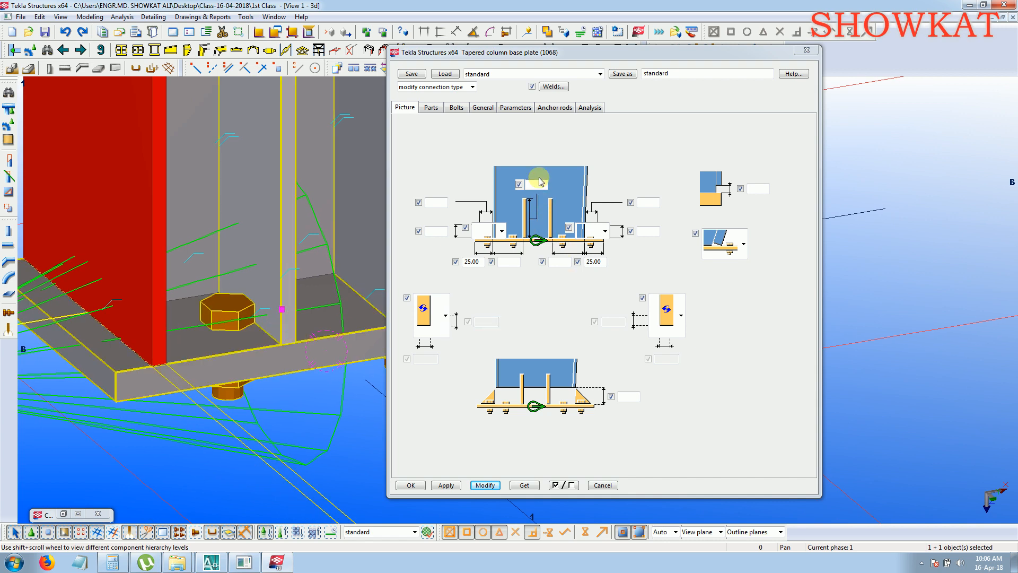
pyautogui.click(537, 185)
pyautogui.click(540, 186)
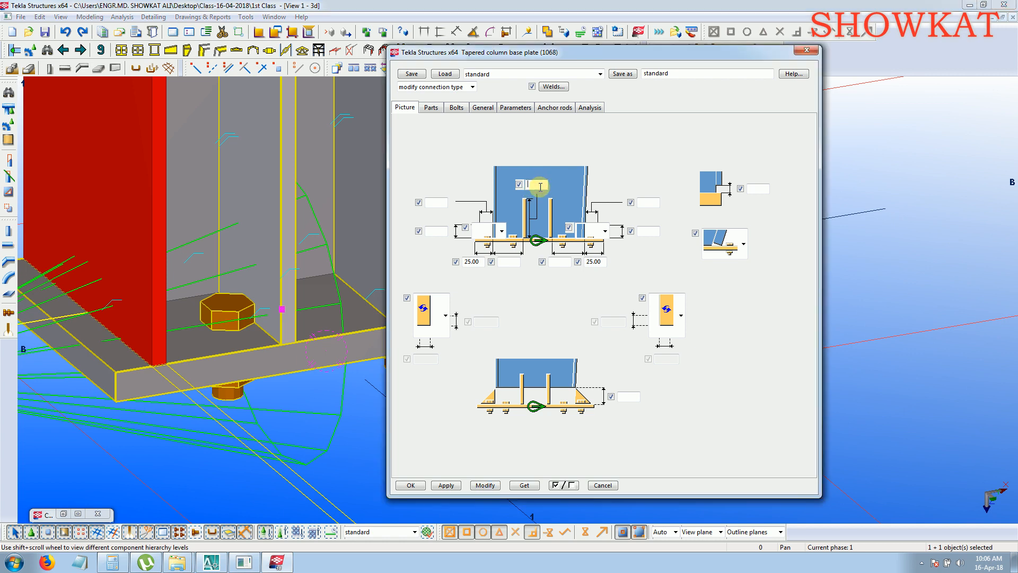
pyautogui.write('100')
pyautogui.click(485, 484)
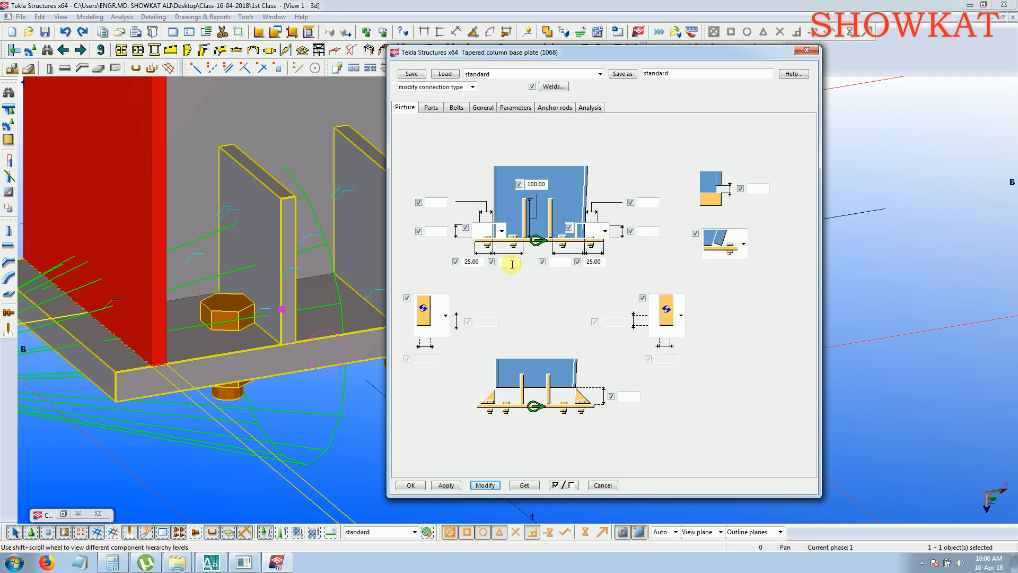
# Set the end plate thickness to 16 mm and the web stiffener thickness to 10 mm, and modify the connection.
pyautogui.click(434, 108)
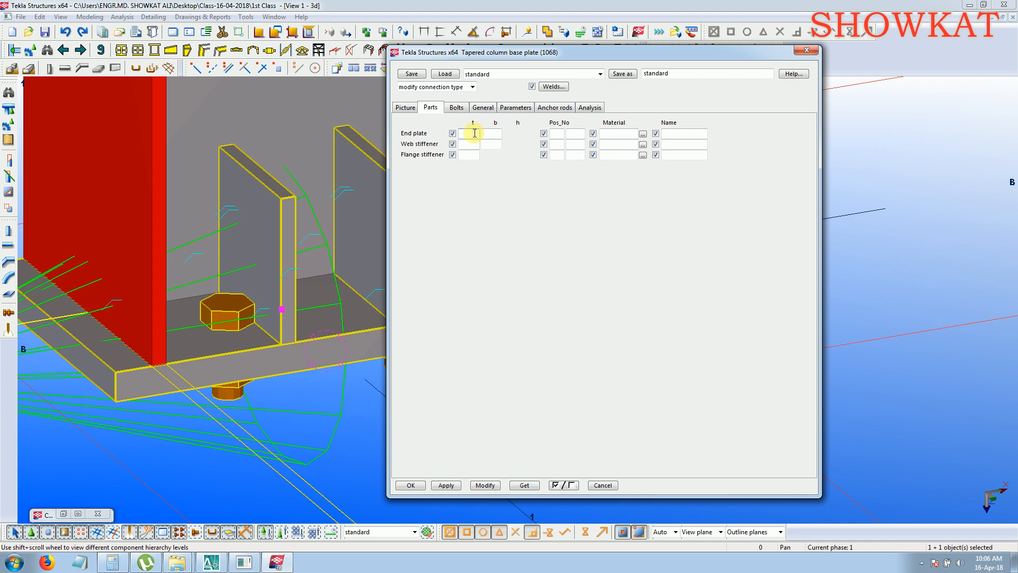
pyautogui.write('16')
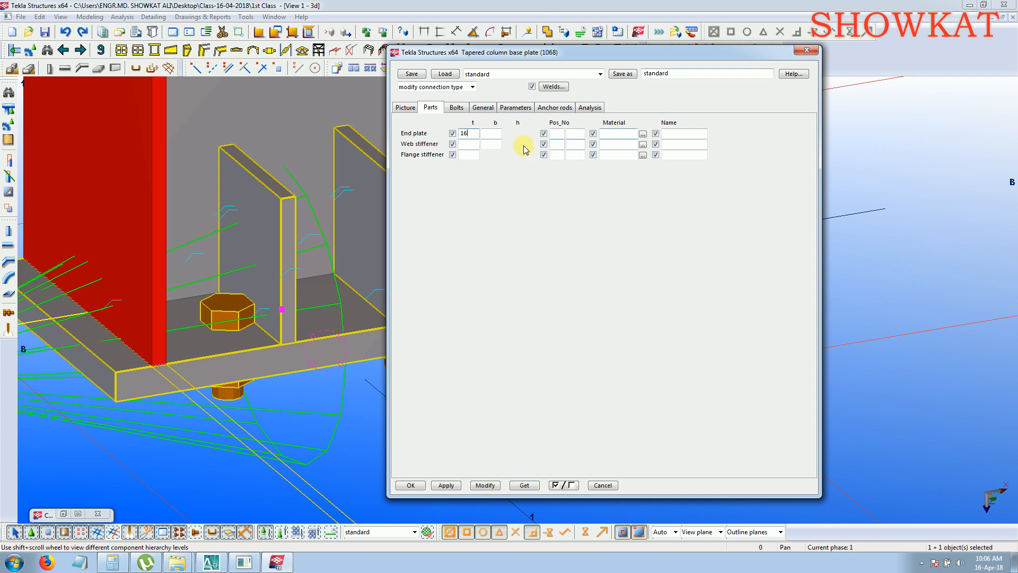
pyautogui.click(476, 143)
pyautogui.write('10')
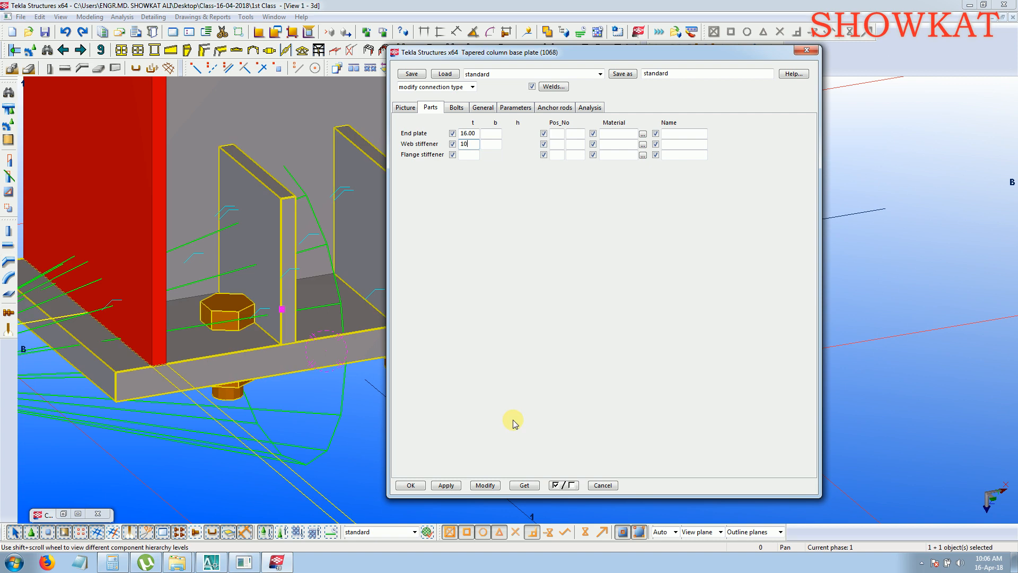
pyautogui.click(485, 485)
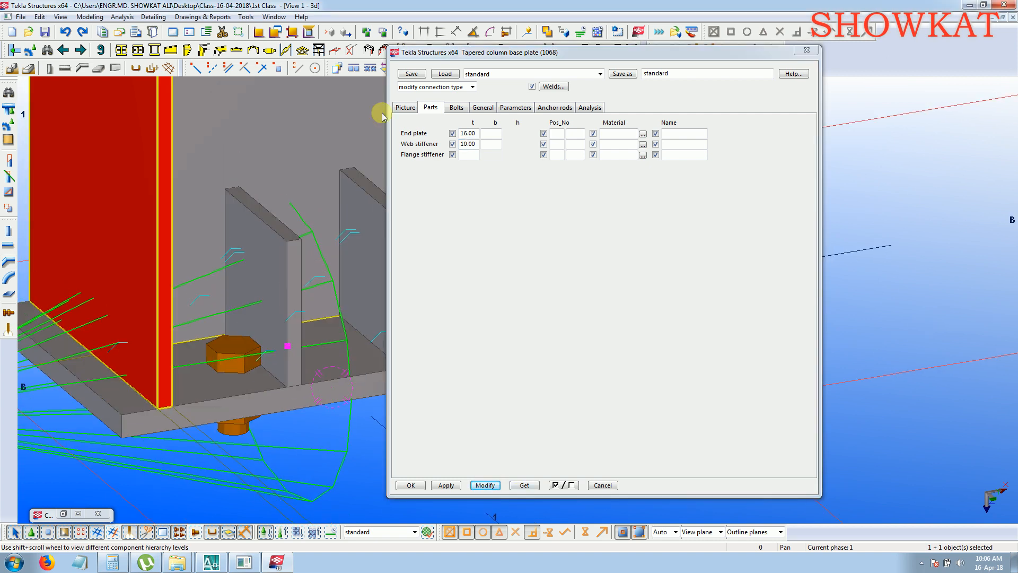
# Examine the connection's bolt, general, parameter and anchor rod settings alongside the modelled base plate.
pyautogui.click(456, 107)
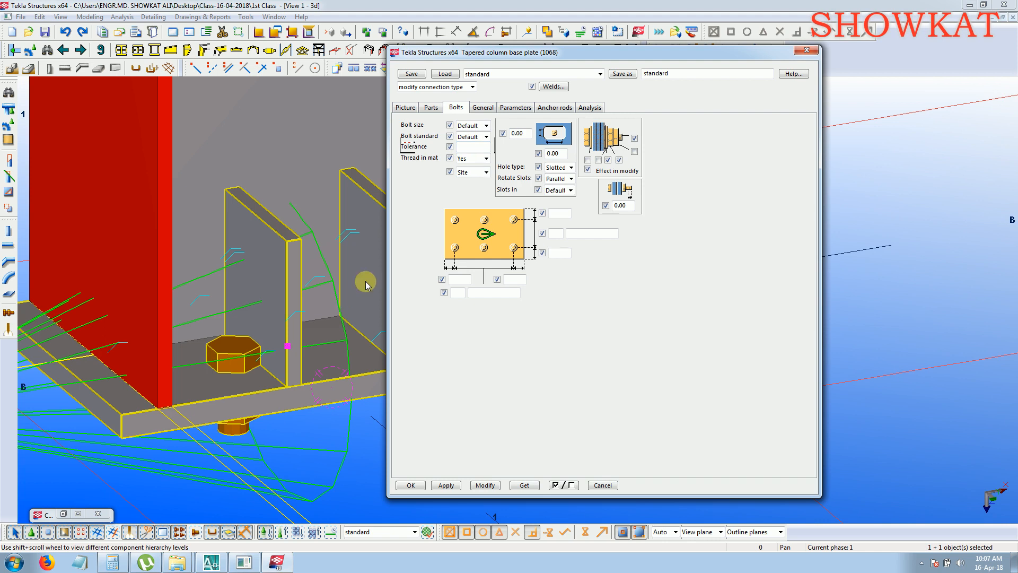
pyautogui.click(555, 107)
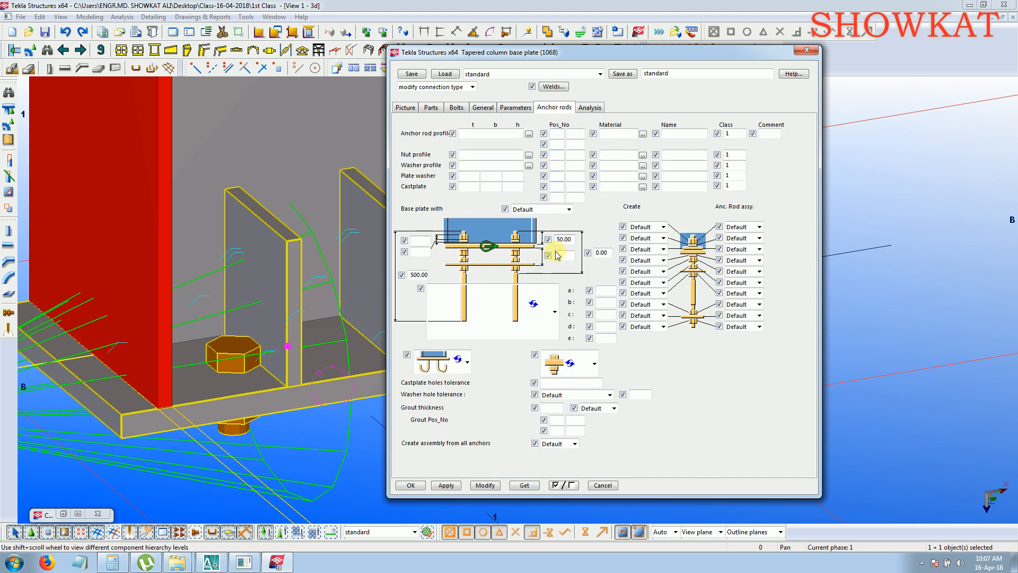
pyautogui.click(512, 108)
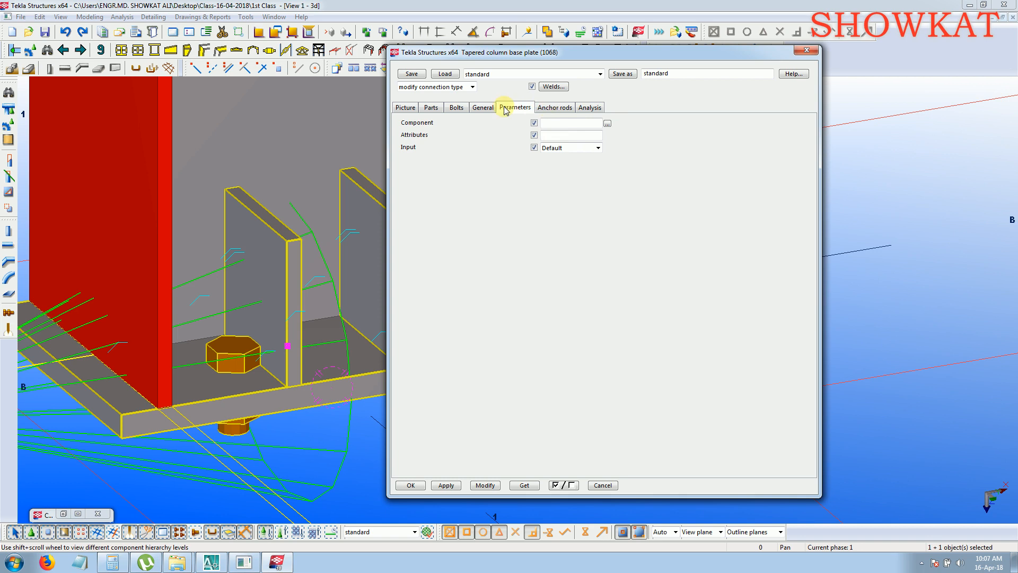
pyautogui.click(484, 108)
pyautogui.click(555, 108)
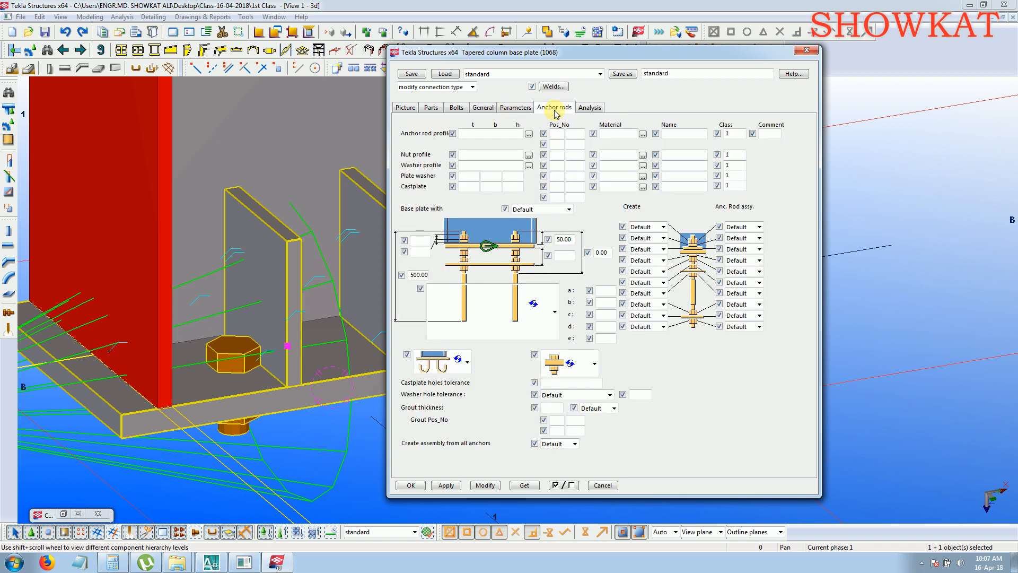
pyautogui.moveTo(627, 53); pyautogui.dragTo(829, 78)
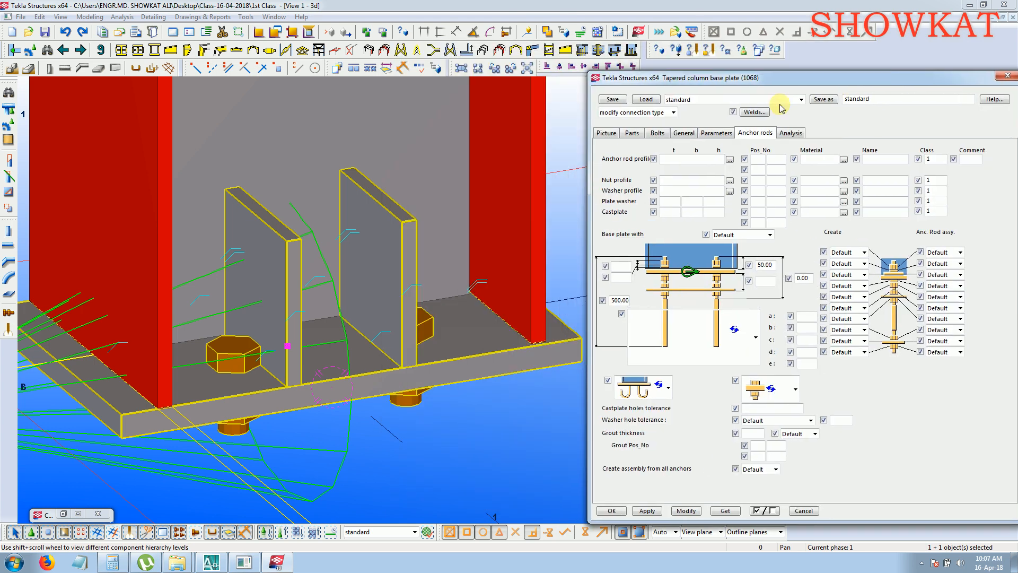
pyautogui.scroll(3, 413, 329)
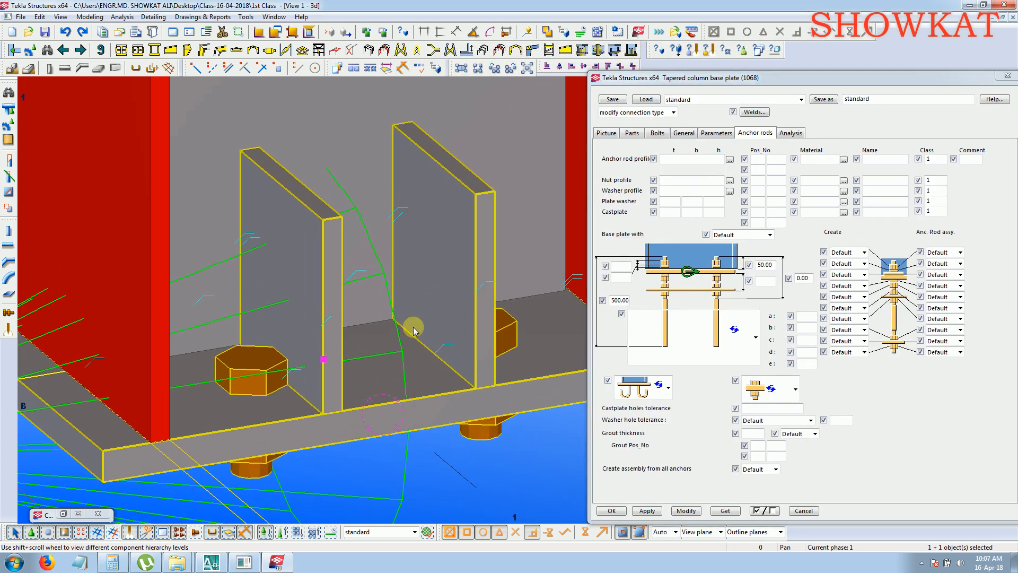
# Set the anchor rod profile to D24, the nut profile to HEX50 and the washer profile to D60.
pyautogui.click(697, 162)
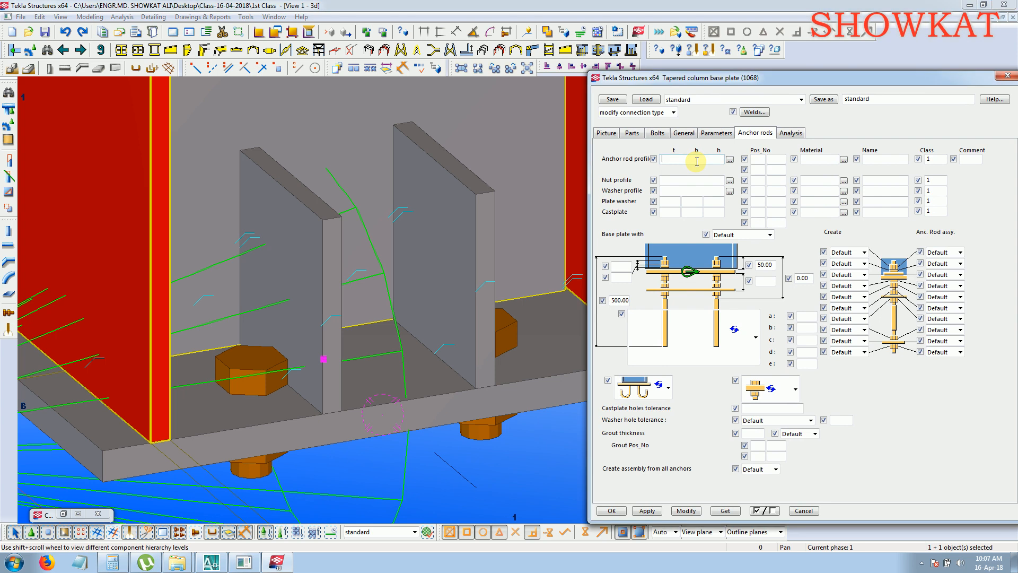
pyautogui.write('D2')
pyautogui.write('4')
pyautogui.click(692, 183)
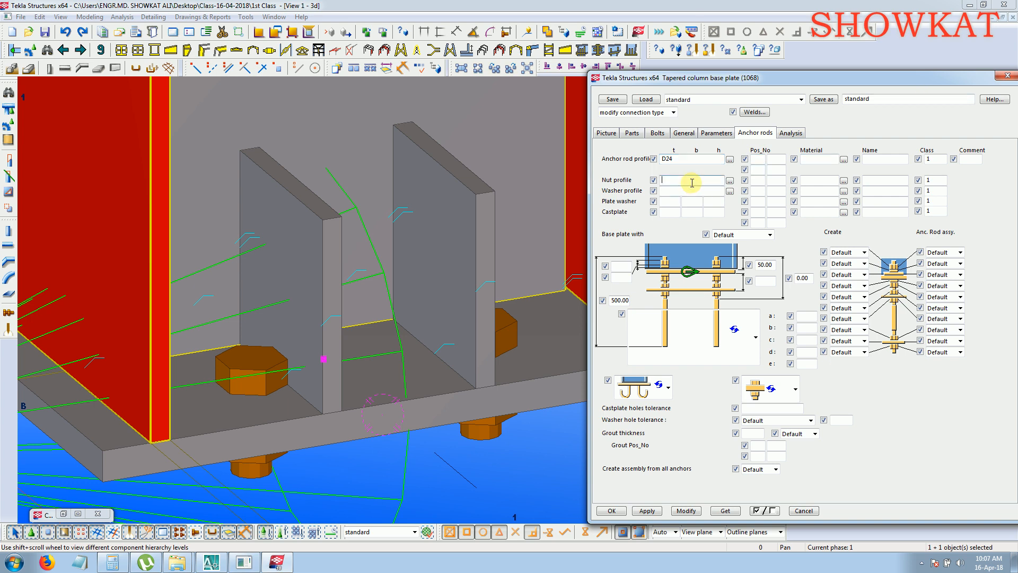
pyautogui.write('HEX')
pyautogui.write('50')
pyautogui.click(676, 190)
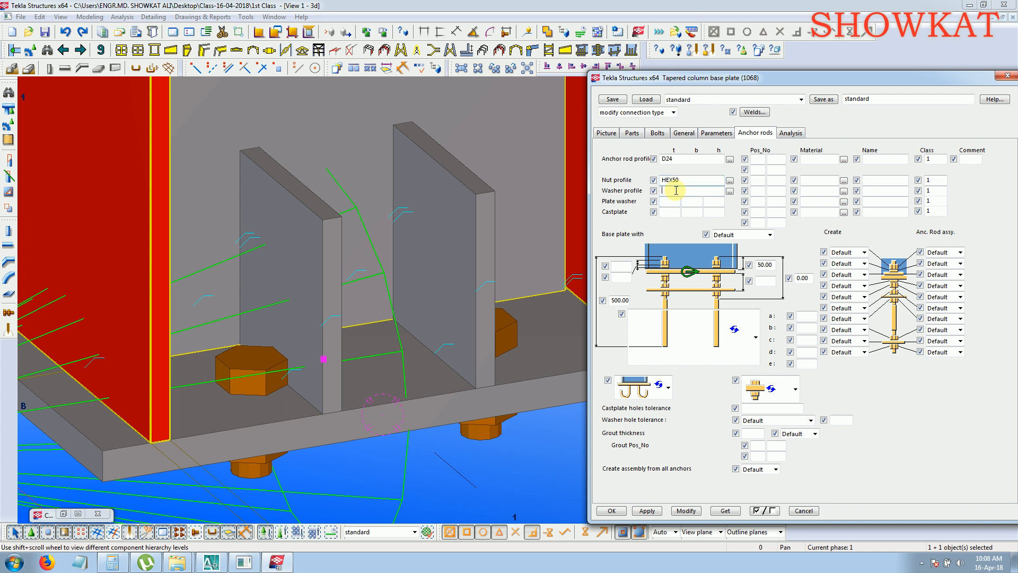
pyautogui.write('D60')
pyautogui.click(672, 203)
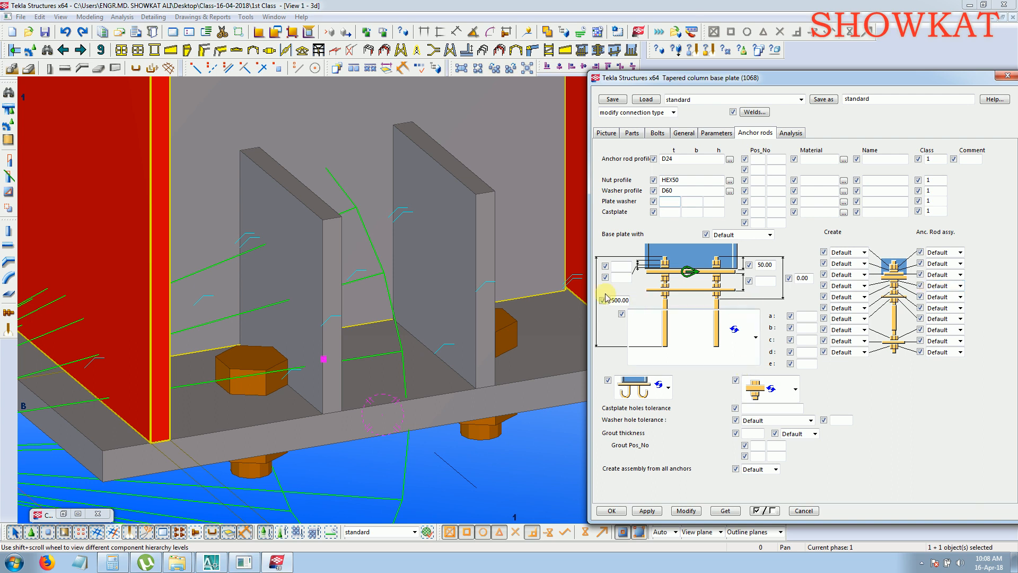
pyautogui.click(711, 332)
pyautogui.click(711, 332)
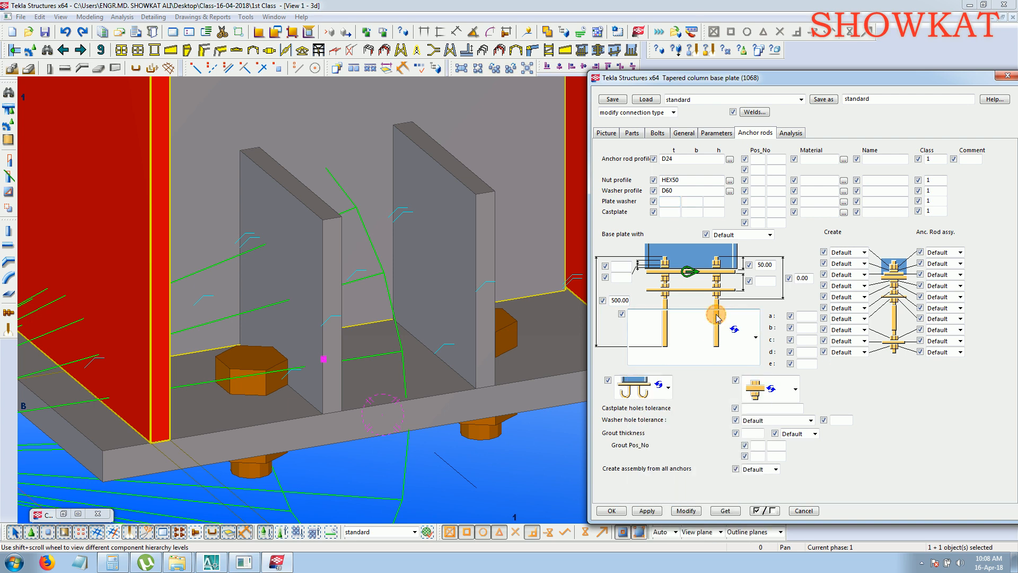